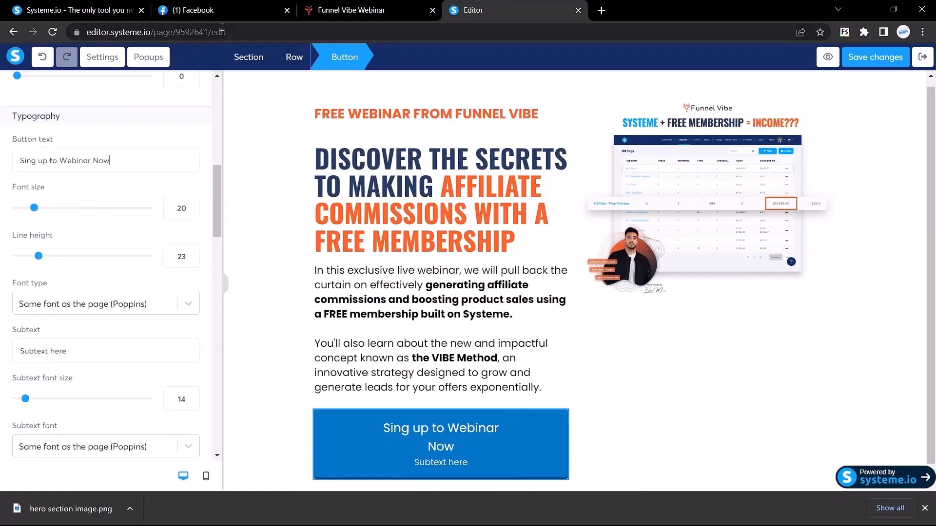
Check the live webinar page's button font size (20px) for reference.
click(351, 10)
click(206, 342)
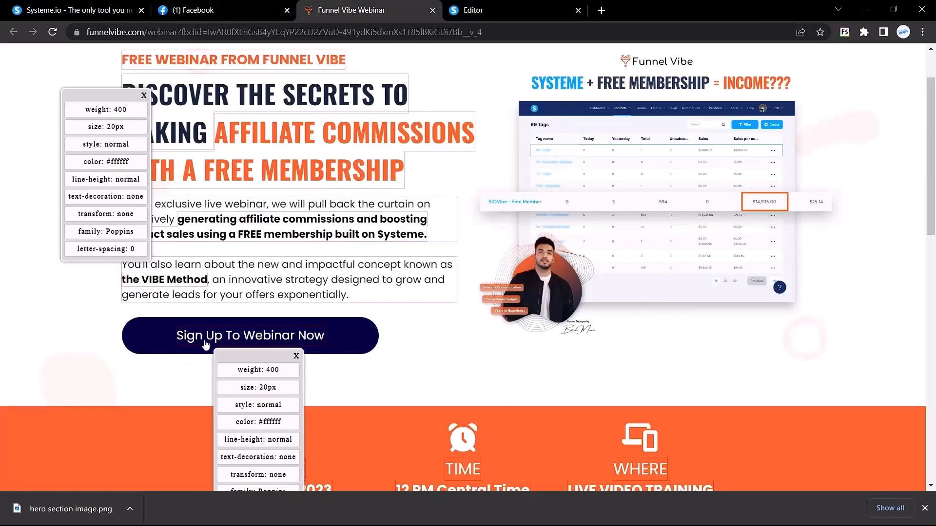
drag(106, 123, 130, 130)
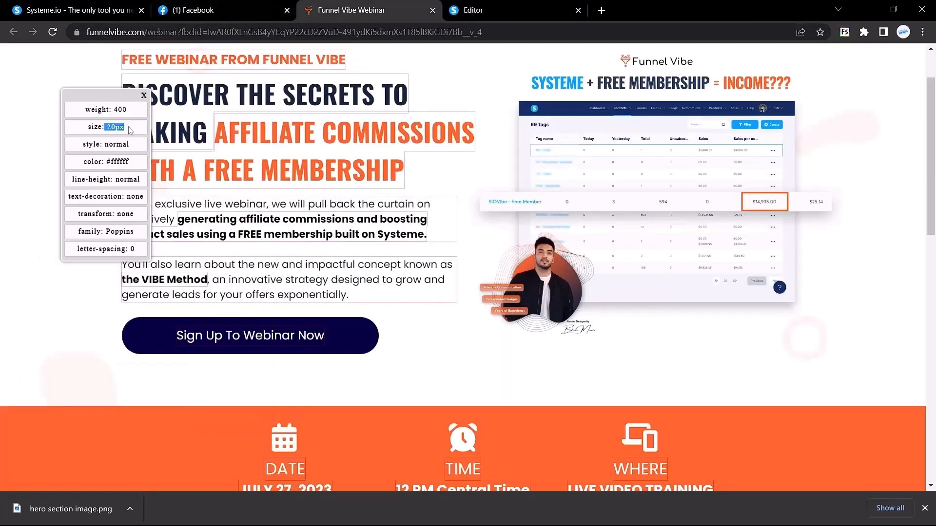
click(497, 10)
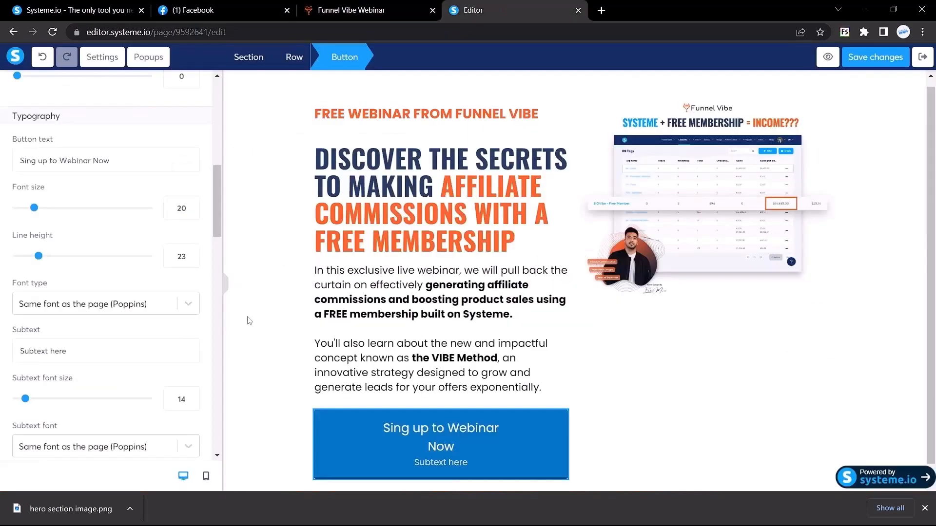
Set the button text font to Poppins from Google Fonts.
scroll(117, 257, down, 2)
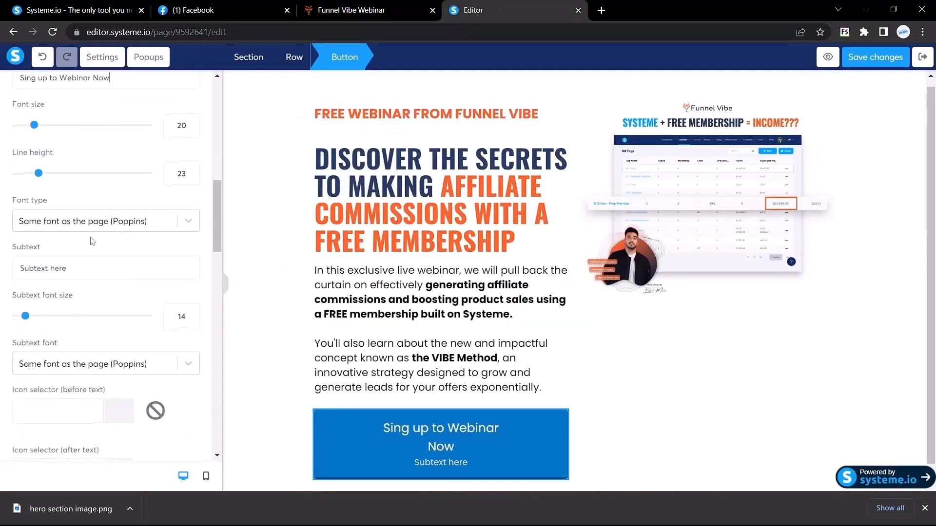
click(81, 227)
click(55, 292)
click(46, 222)
text(goo)
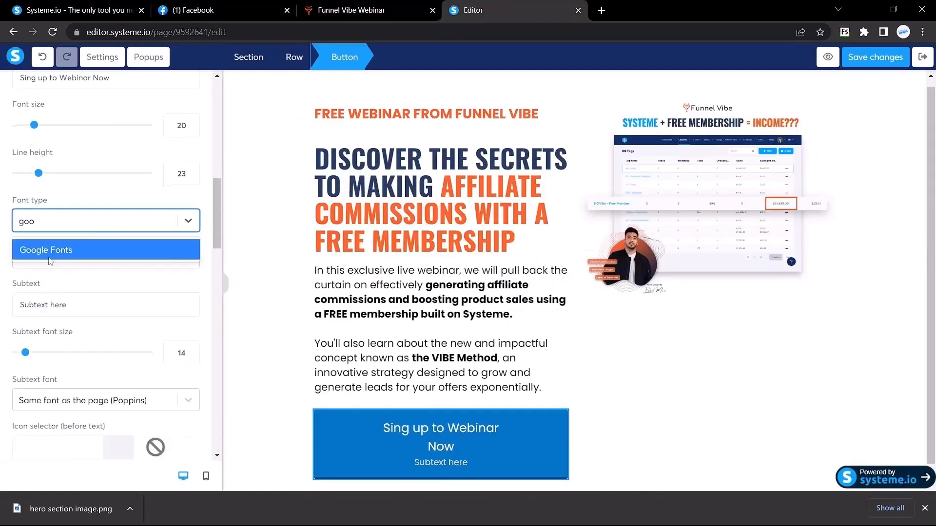
click(45, 244)
click(62, 261)
text(po)
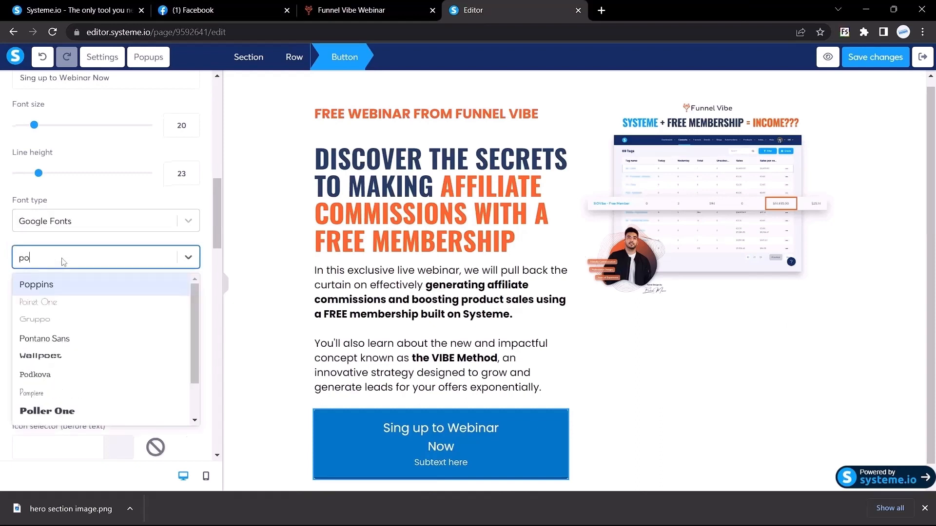
key(Return)
Delete the button's 'Subtext here' placeholder line.
scroll(89, 307, down, 2)
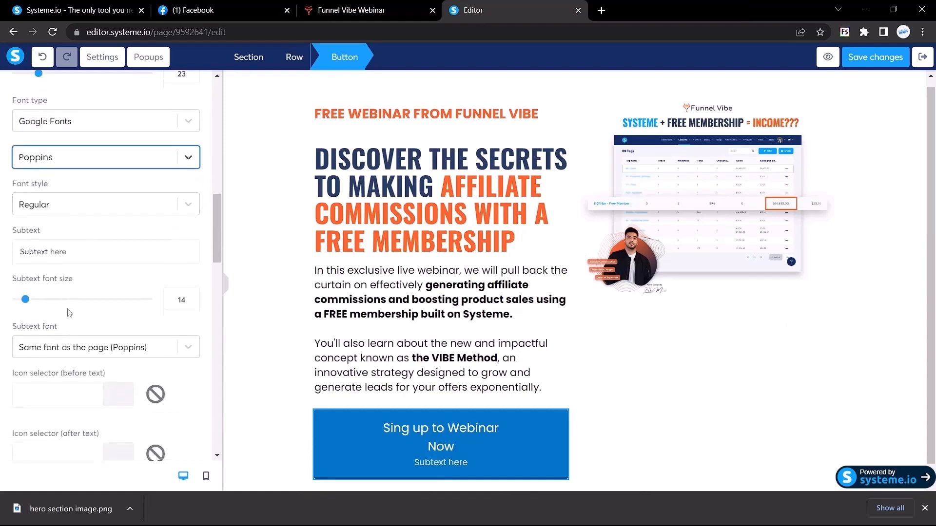
drag(92, 255, 2, 252)
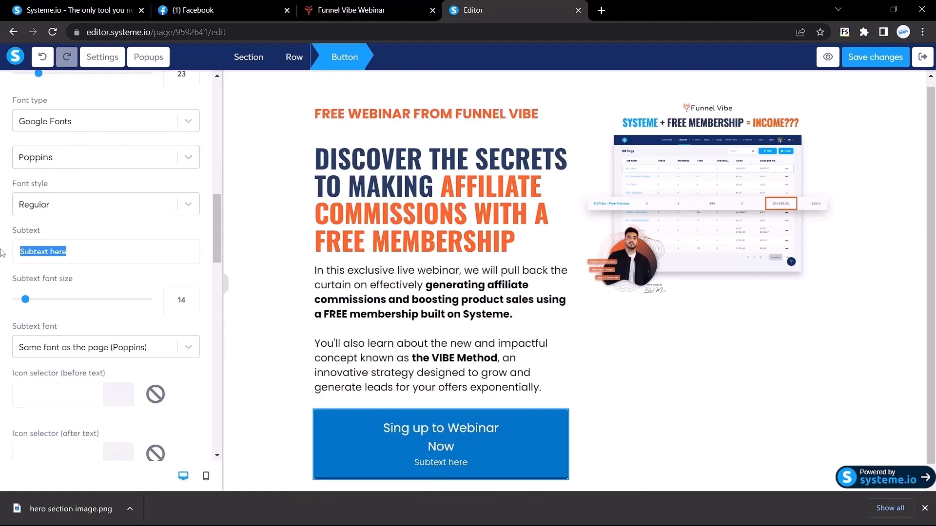
key(BackSpace)
scroll(3, 253, down, 5)
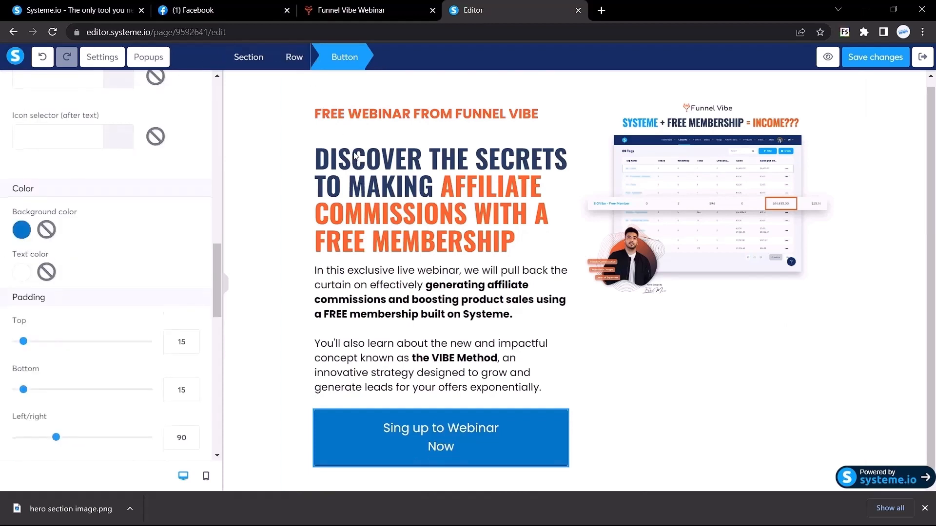
click(356, 165)
drag(355, 164, 330, 163)
click(534, 140)
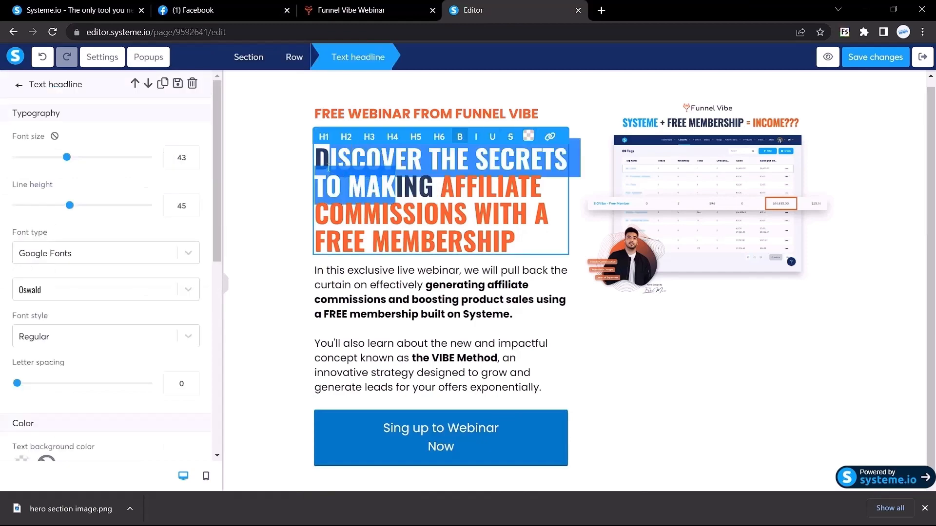
click(469, 203)
click(376, 10)
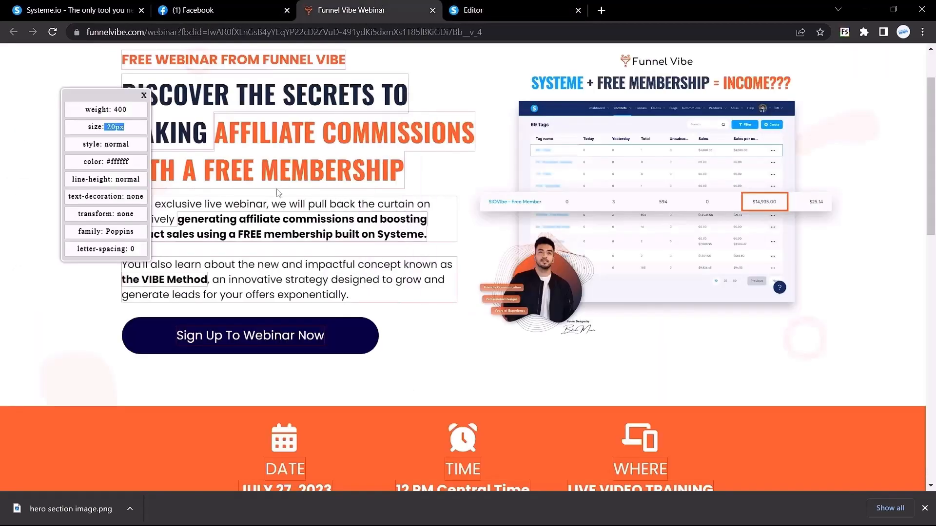
scroll(196, 164, up, 1)
click(196, 163)
drag(197, 162, 155, 157)
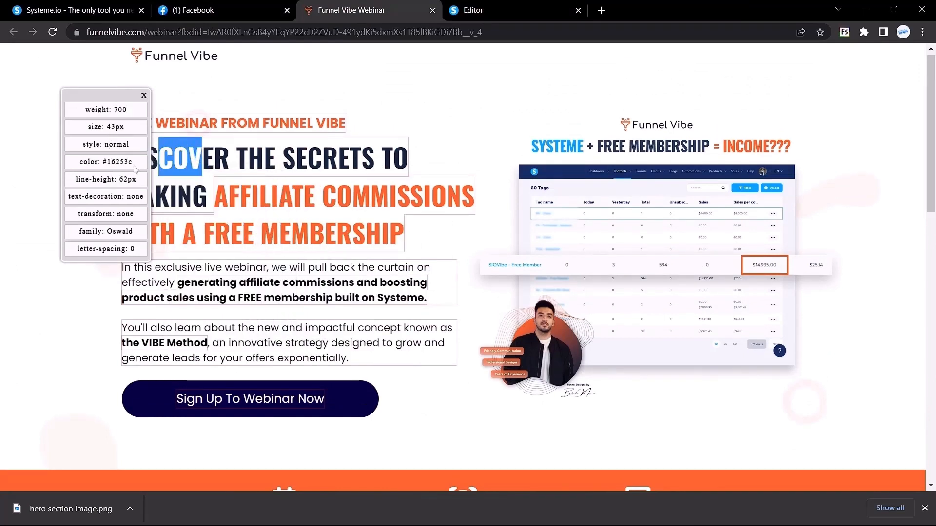
mouse_move(103, 161)
mouse_down()
mouse_move(129, 164)
mouse_move(103, 162)
mouse_up()
click(104, 163)
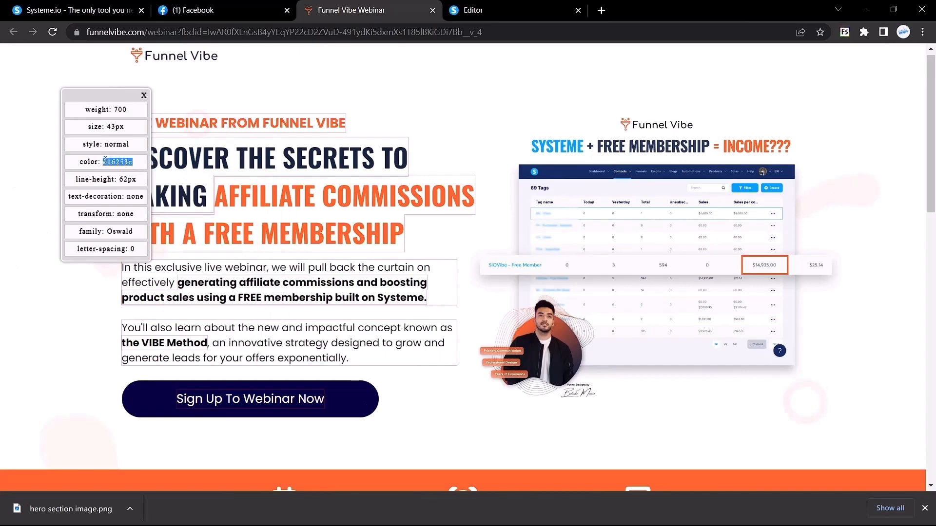
click(226, 8)
click(522, 4)
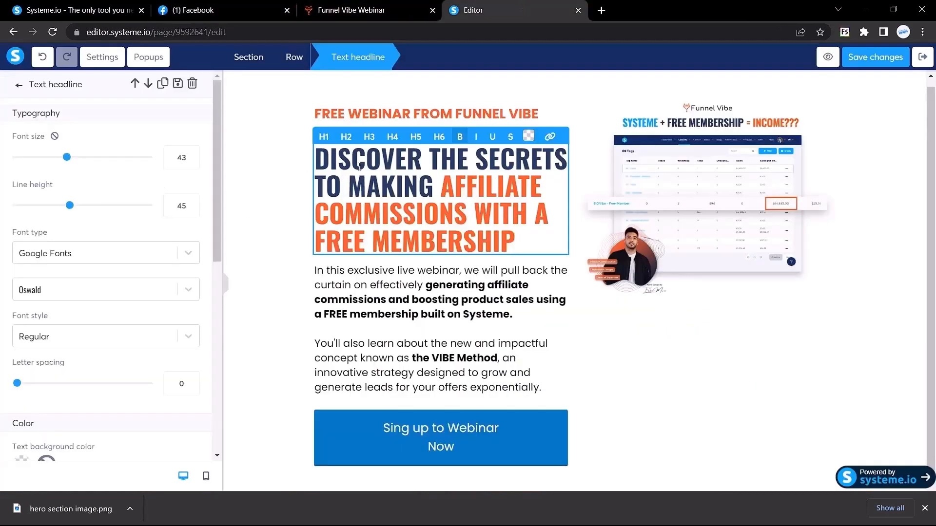
click(354, 437)
scroll(117, 319, down, 5)
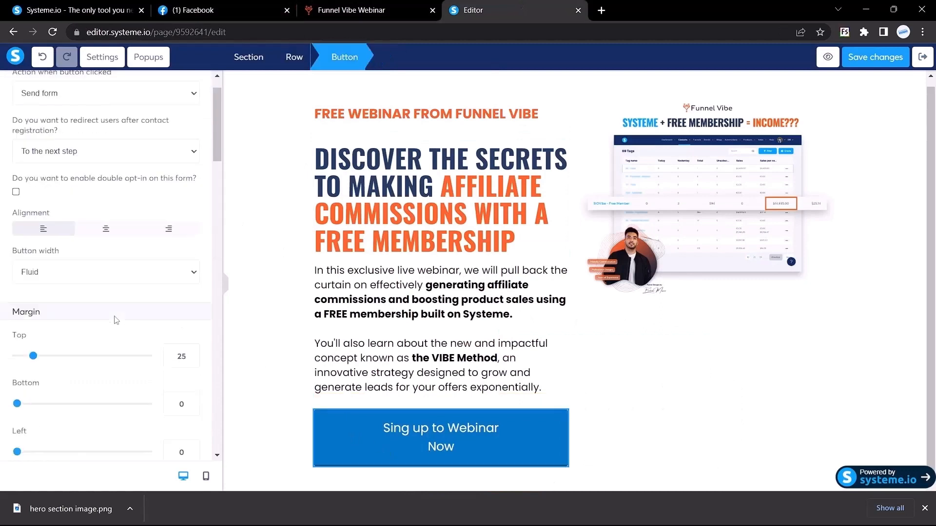
Replace the button's background hex 0174C7 with the navy headline colour #16253c.
scroll(116, 320, down, 10)
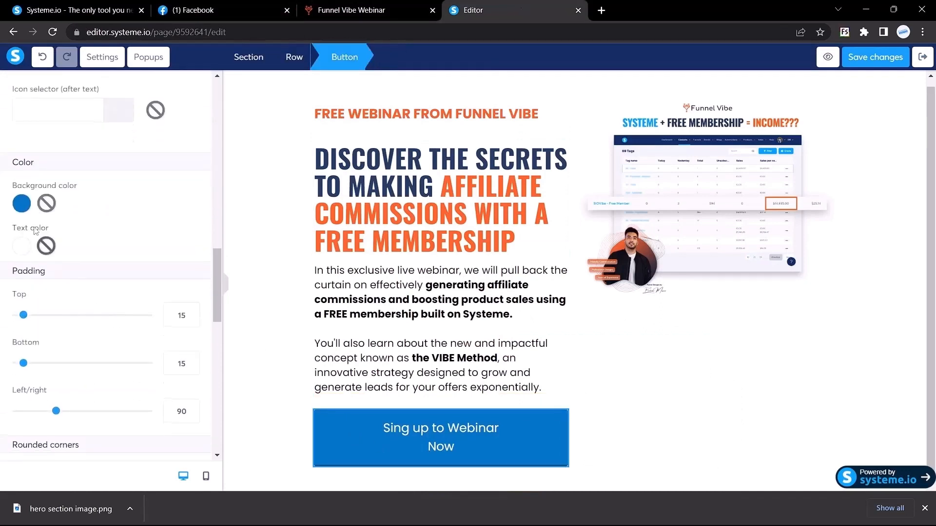
click(22, 205)
click(103, 309)
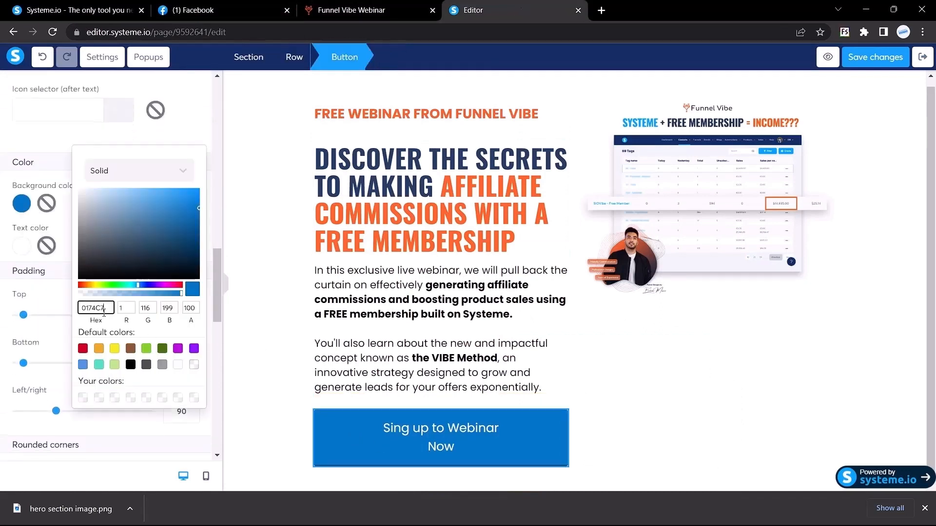
key(ctrl+a)
text(#16252c)
click(84, 307)
key(BackSpace)
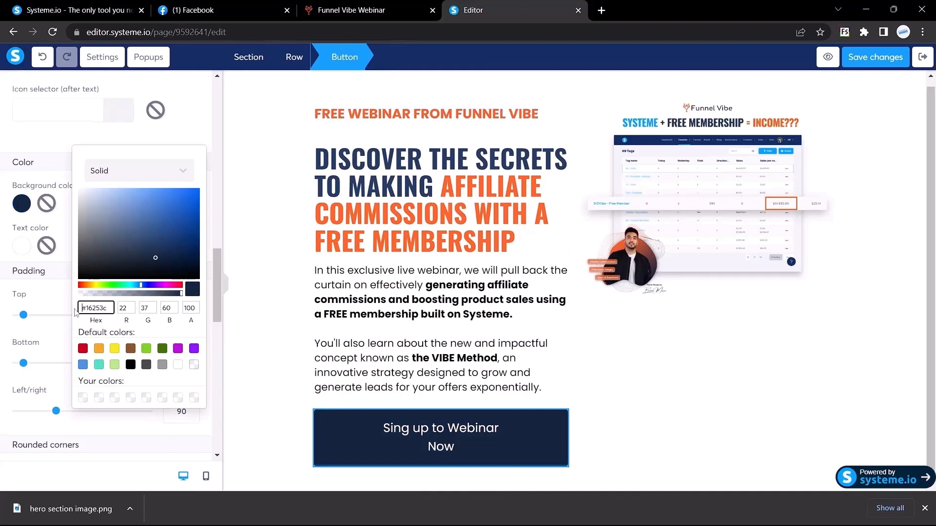
click(2, 271)
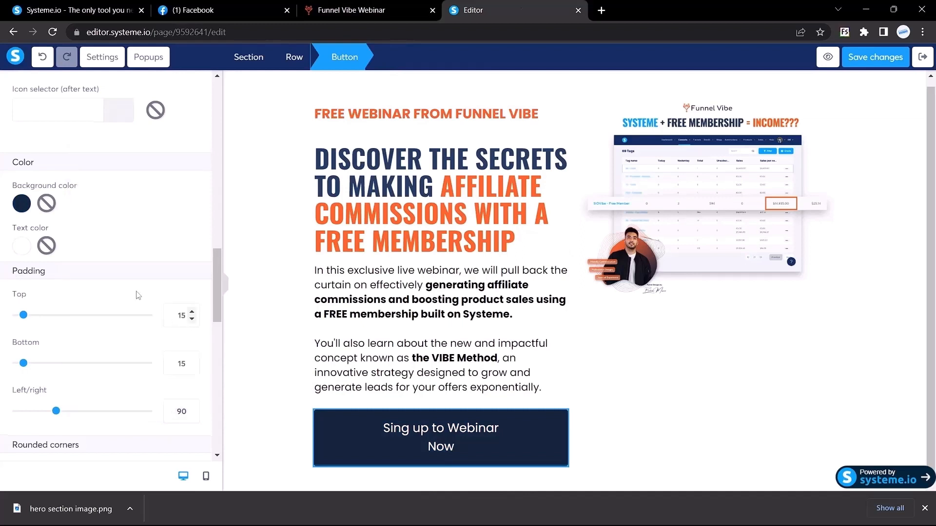
scroll(118, 304, down, 3)
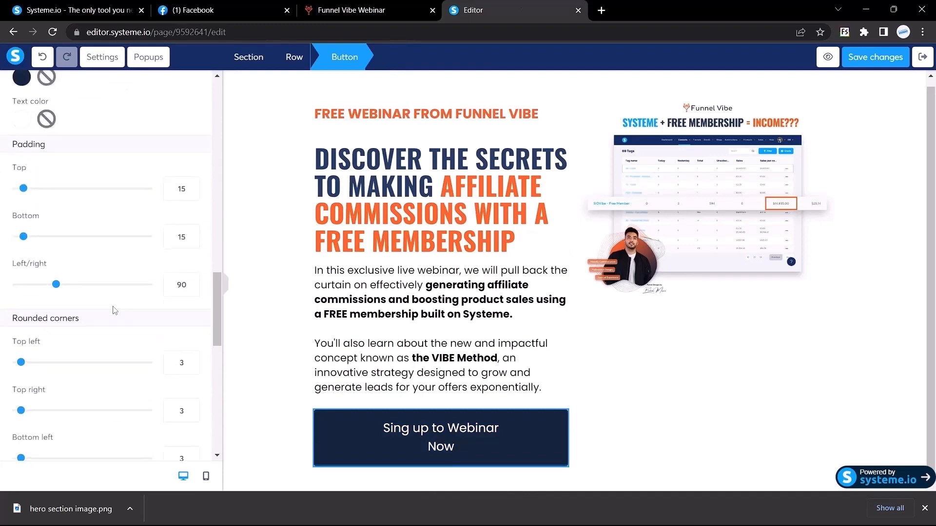
scroll(134, 351, down, 3)
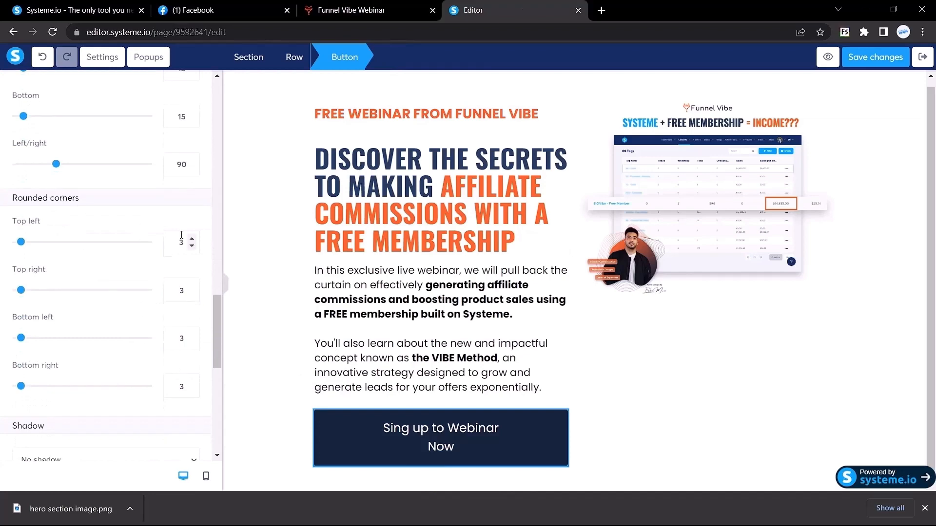
Set the button's top-left, top-right, bottom-left and bottom-right corner radii to 100.
double_click(182, 243)
click(358, 7)
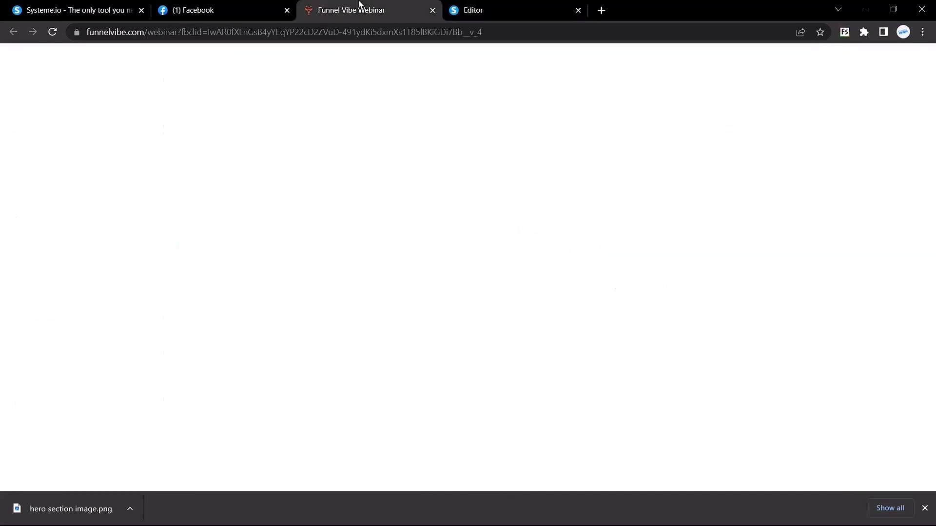
click(467, 4)
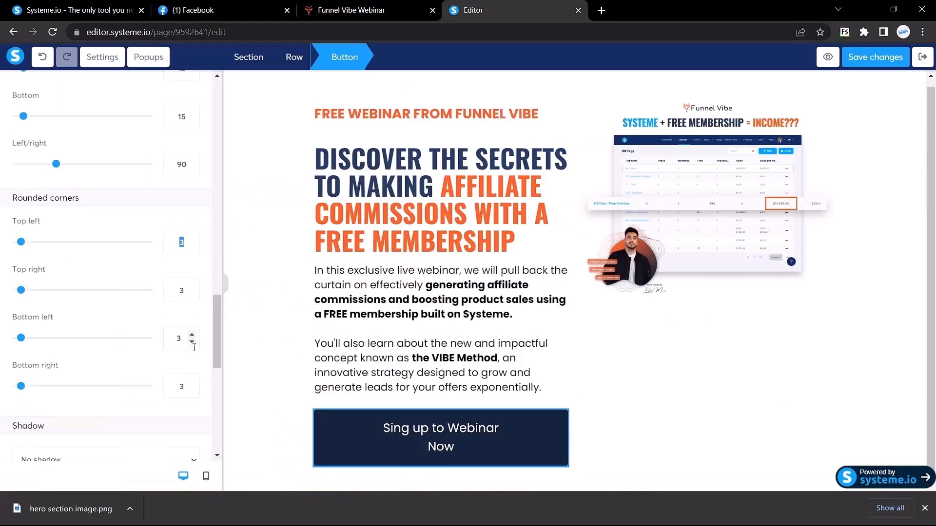
text(100)
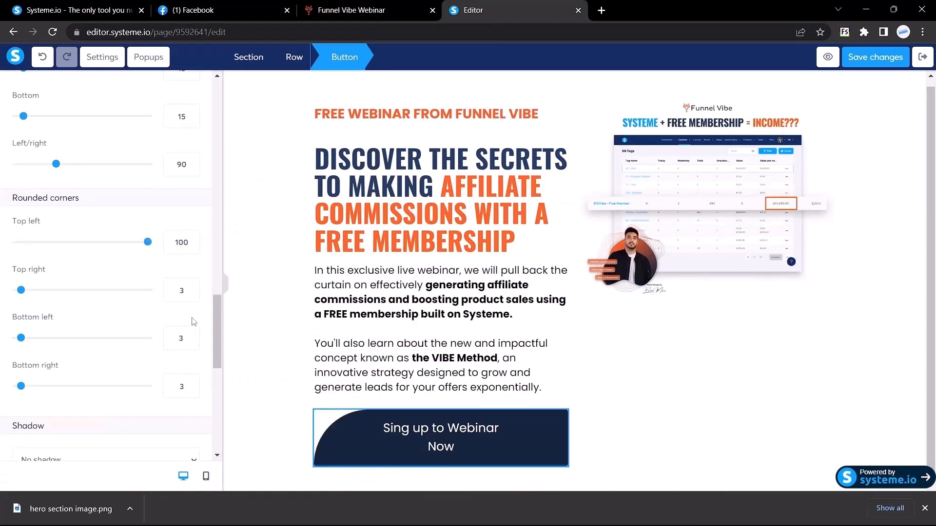
double_click(184, 290)
text(100)
double_click(184, 340)
text(100)
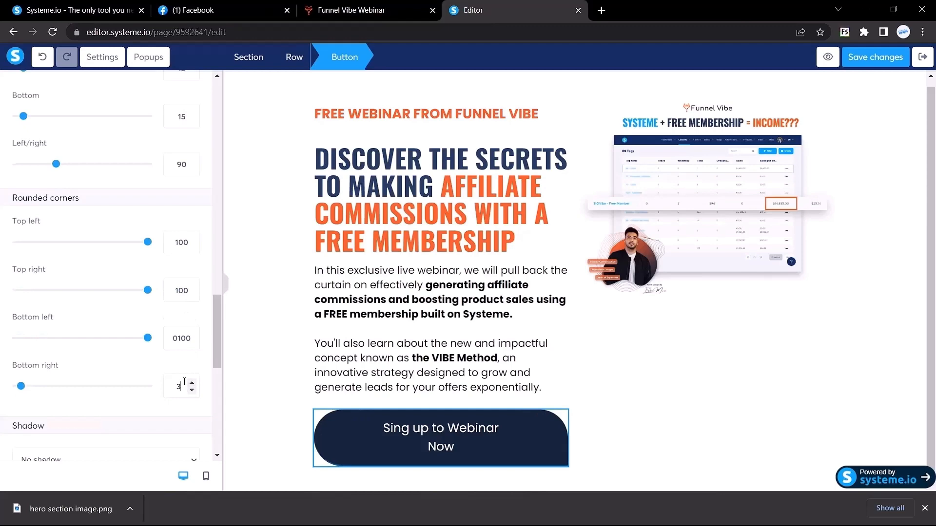
double_click(184, 381)
text(0100)
Hide the sidebars and compare the pill-shaped button with the live webinar page.
click(227, 288)
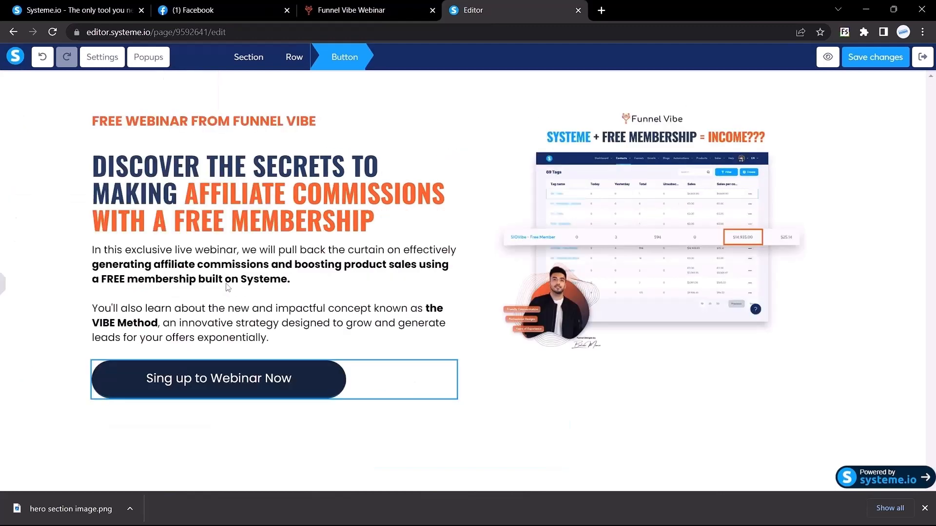
click(132, 435)
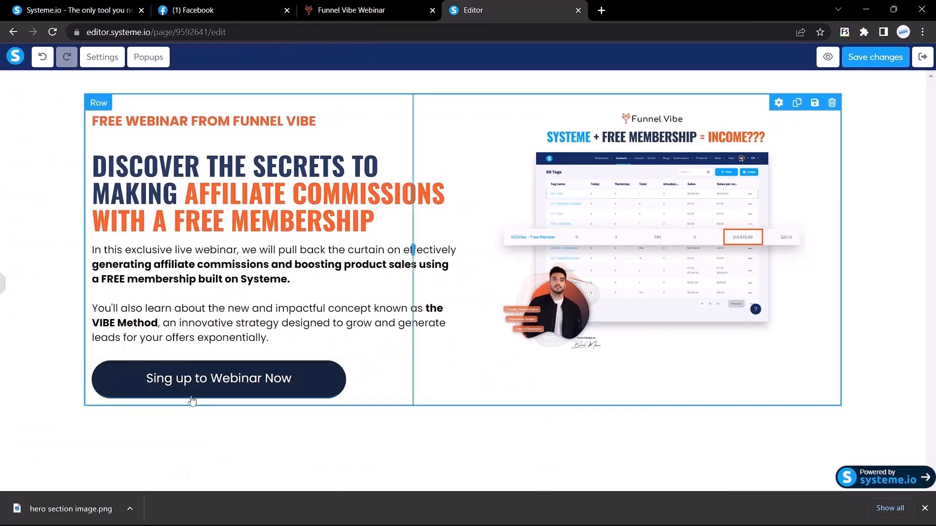
click(375, 10)
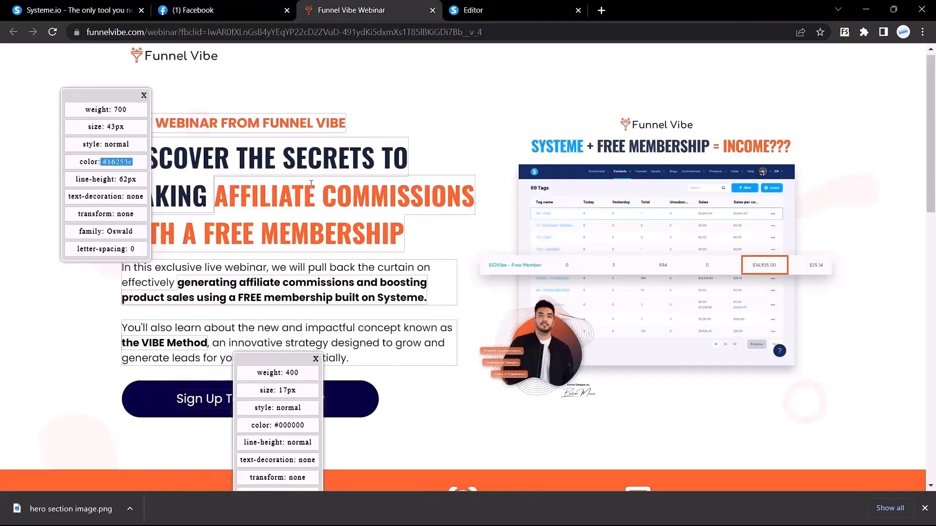
click(470, 9)
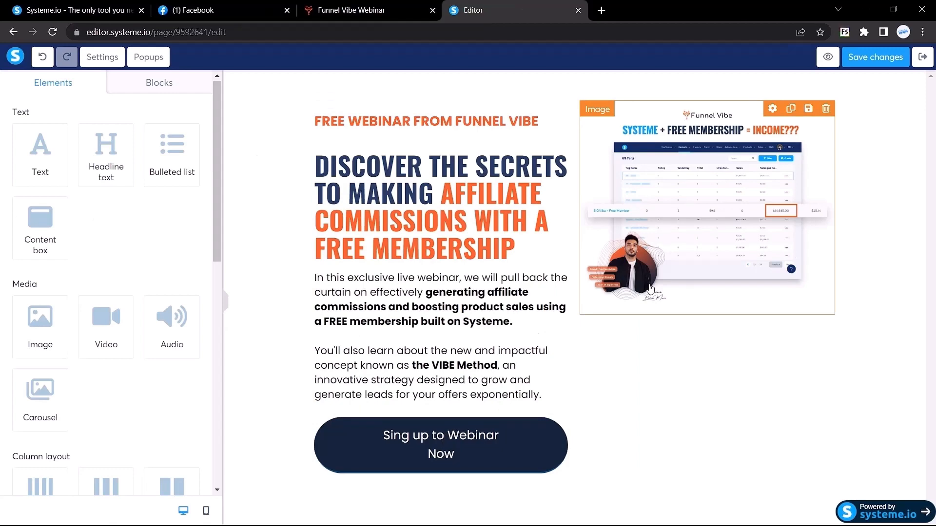
click(226, 305)
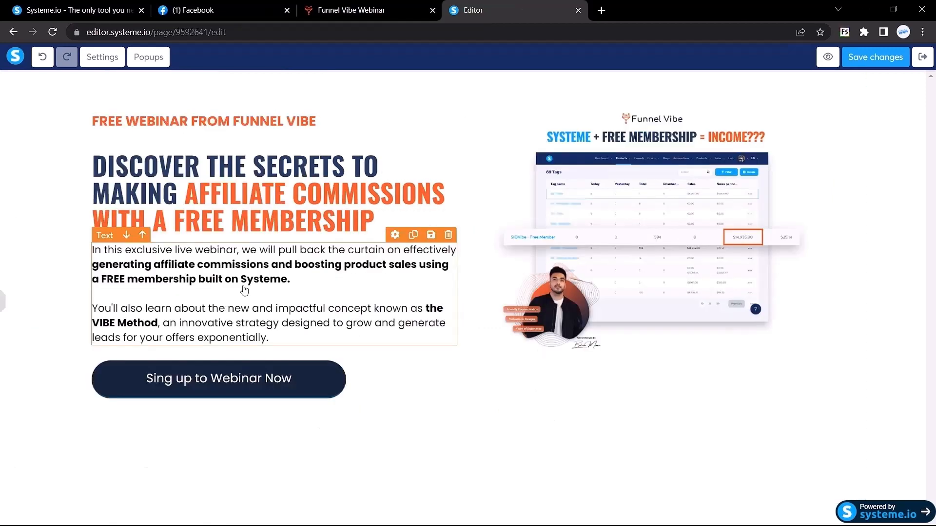
click(2, 299)
click(375, 8)
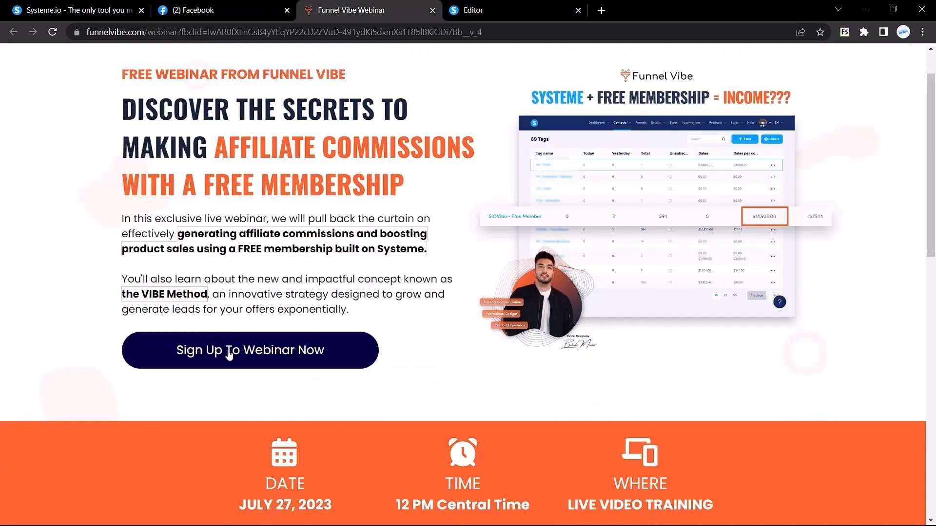
click(227, 350)
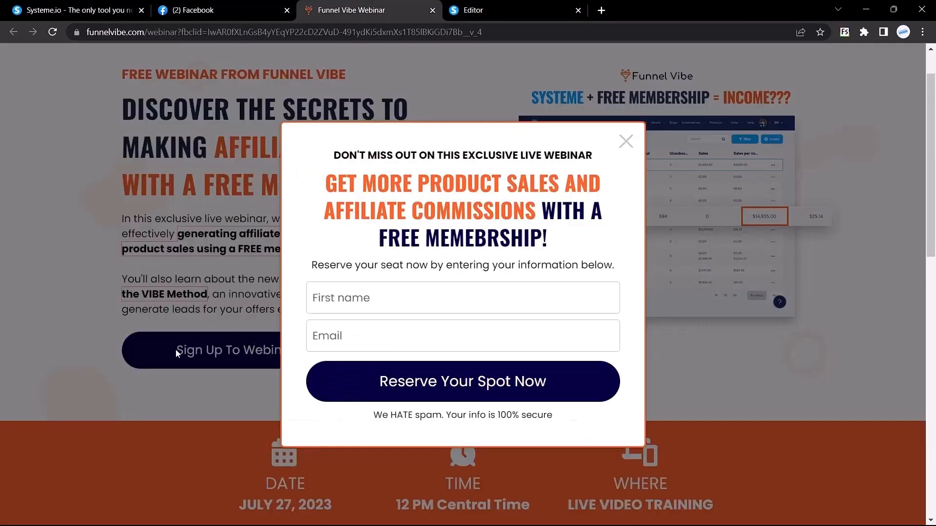
click(626, 141)
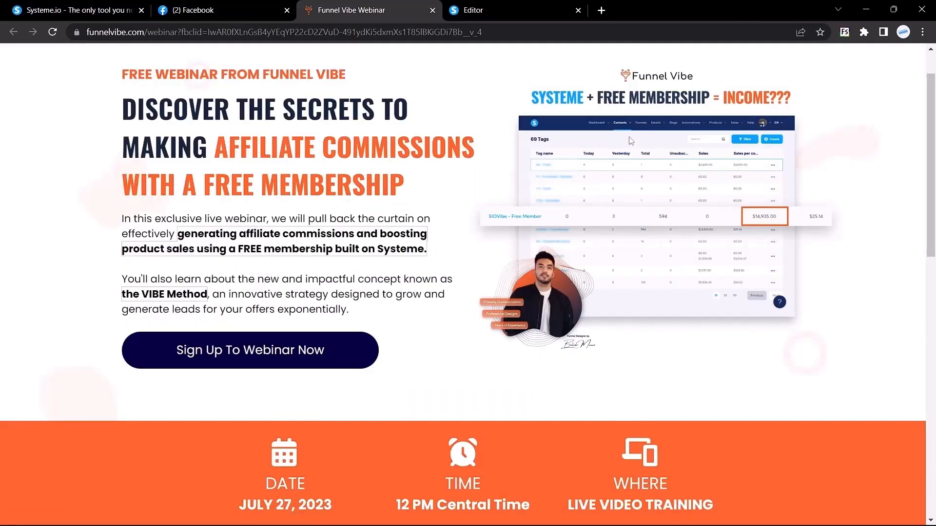
scroll(630, 141, down, 7)
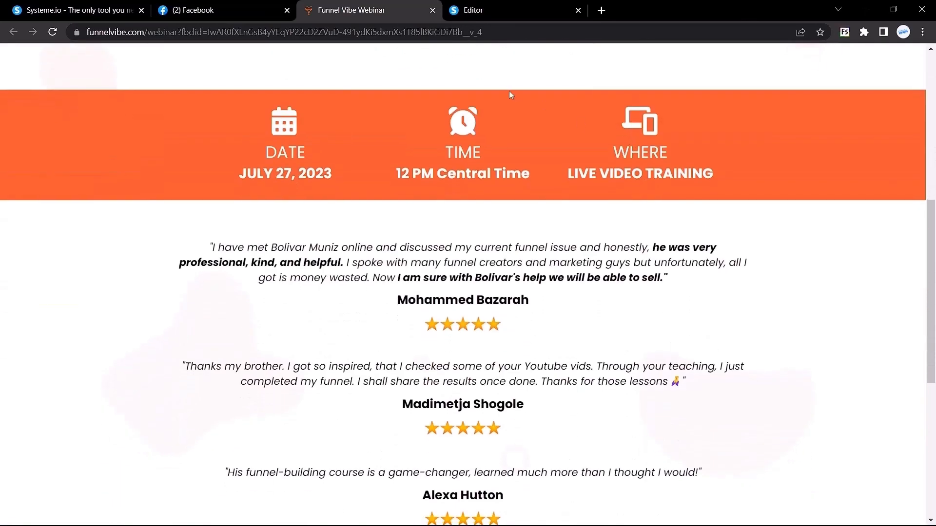
scroll(509, 91, up, 2)
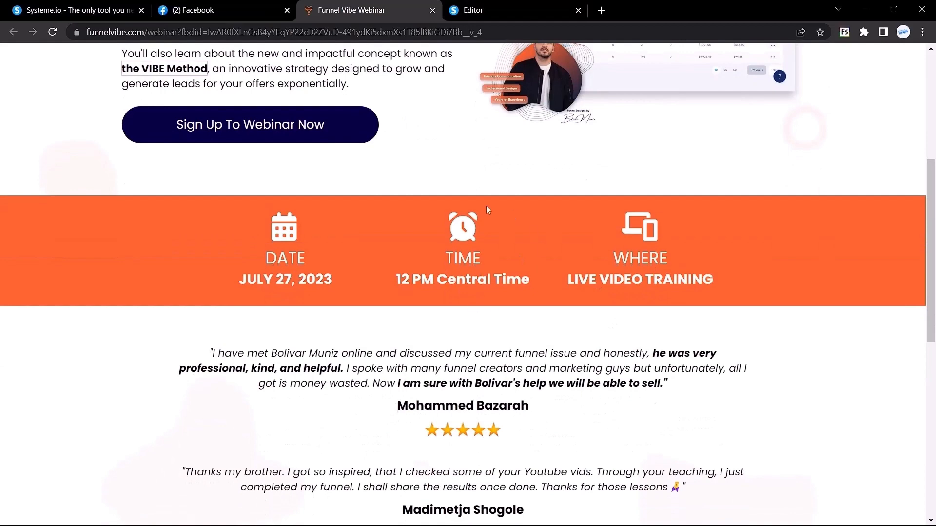
click(453, 10)
click(437, 9)
drag(251, 226, 199, 259)
click(614, 258)
click(491, 10)
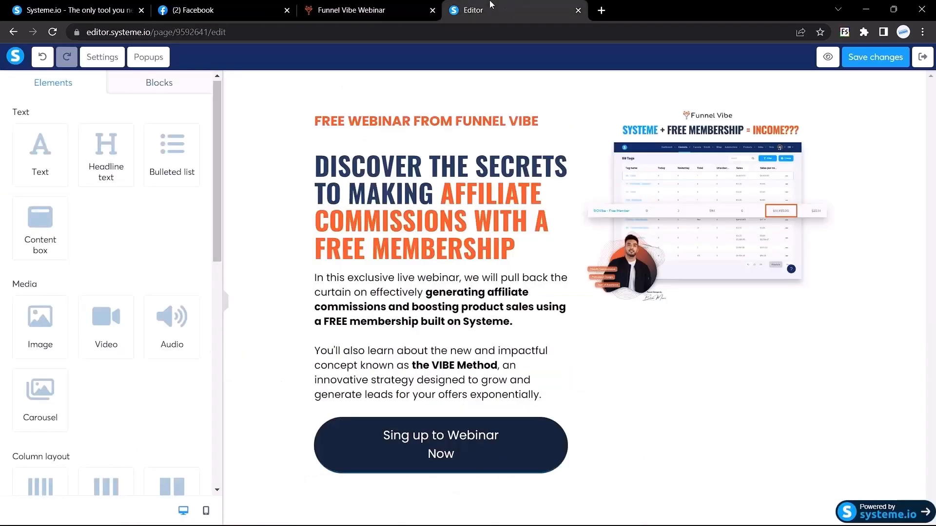
click(373, 8)
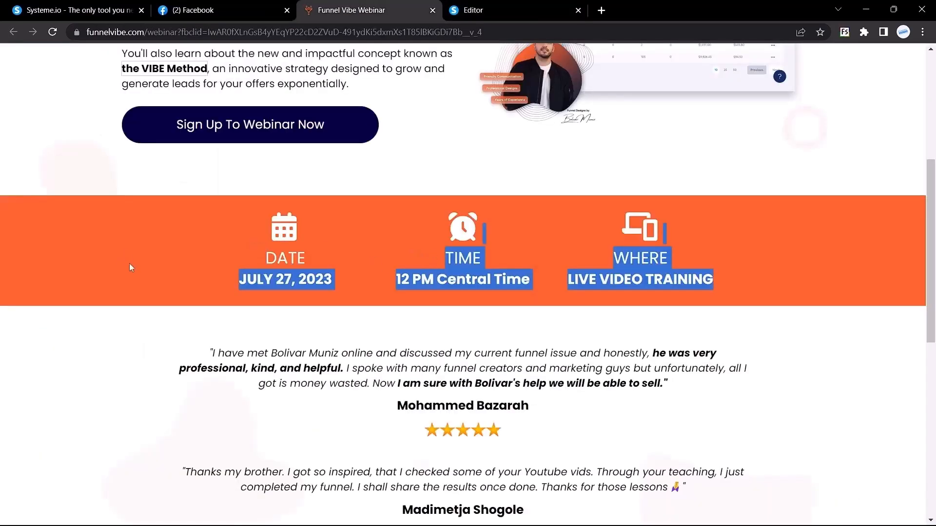
click(162, 276)
drag(233, 213, 640, 256)
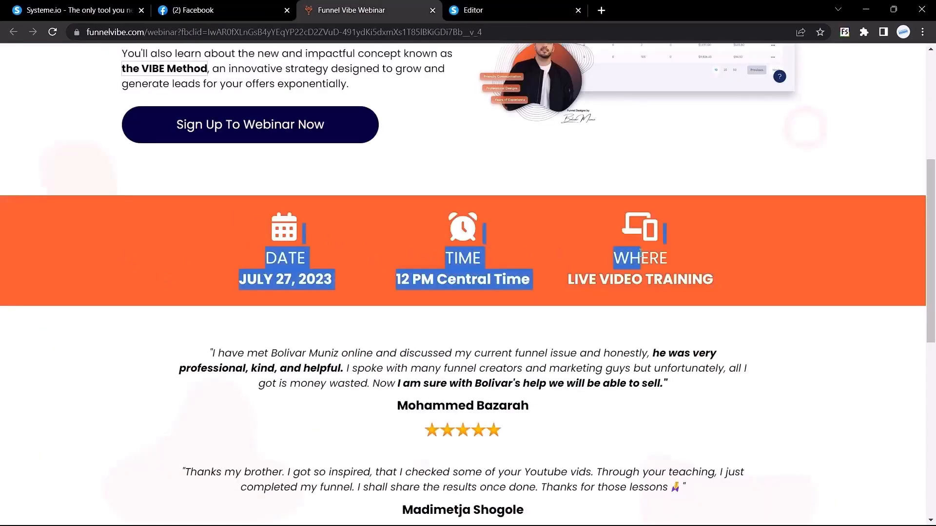
click(359, 231)
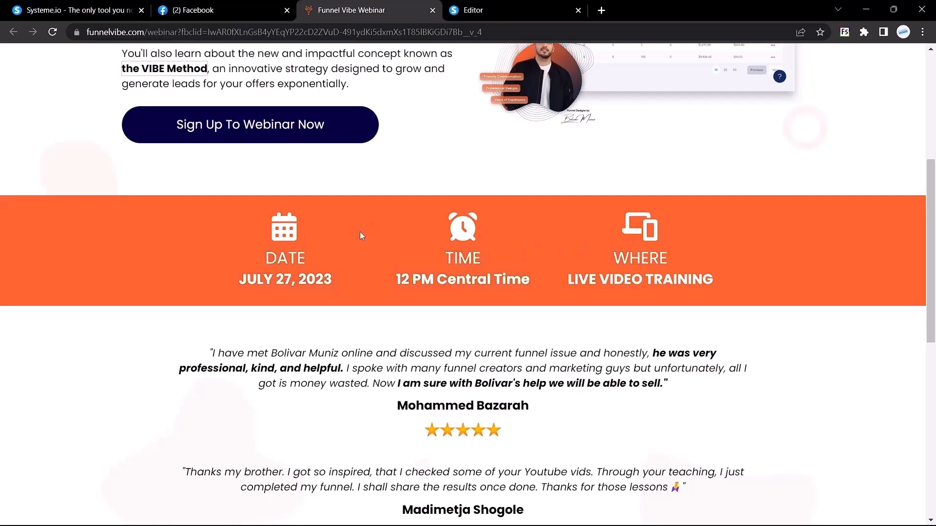
click(506, 4)
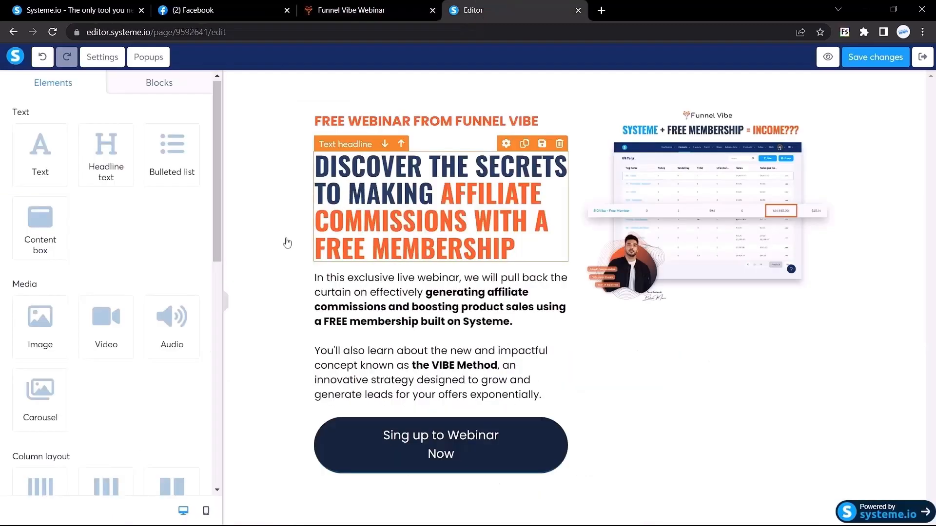
Add a Section below the signup button, remove the extra empty one, and open its settings.
scroll(116, 182, down, 5)
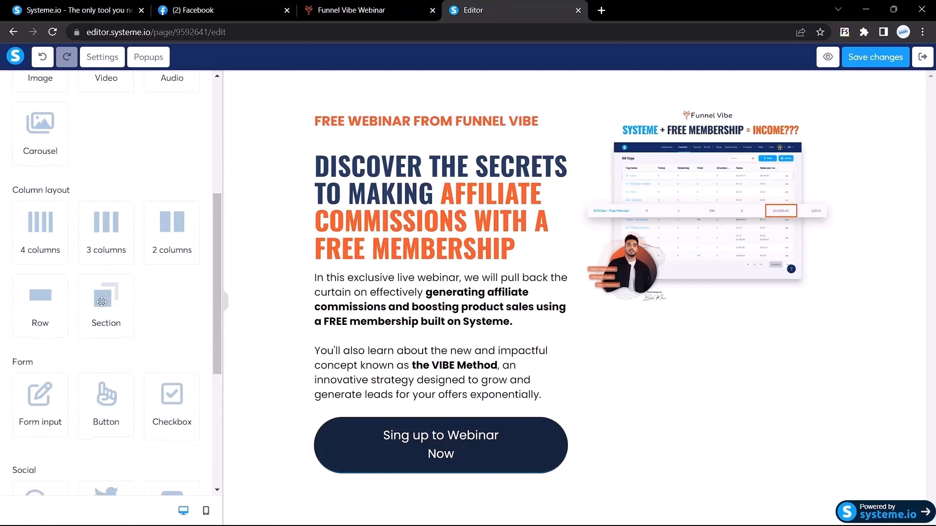
drag(100, 296, 418, 507)
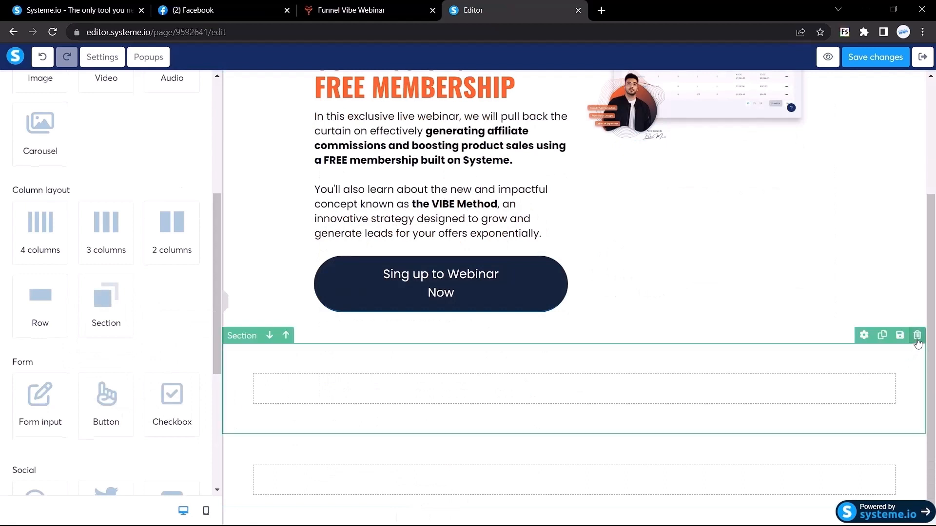
click(917, 336)
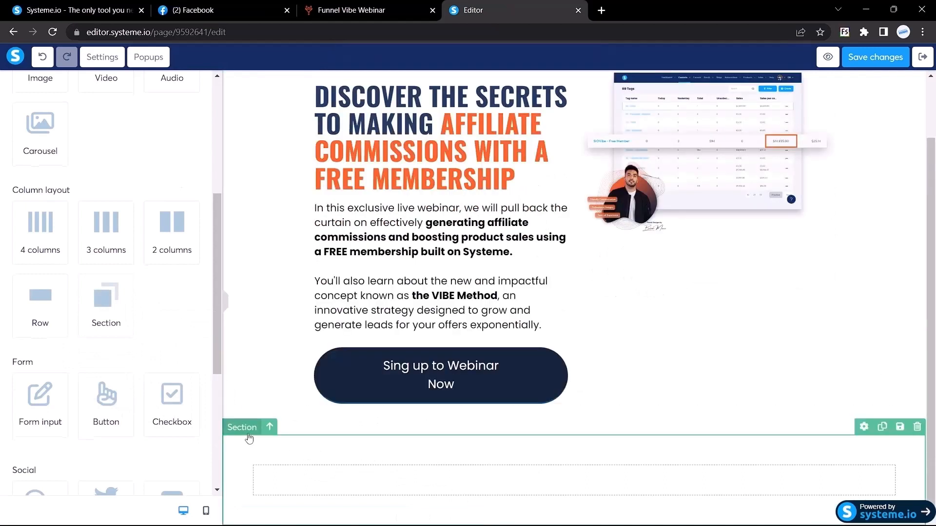
click(249, 439)
scroll(20, 225, down, 3)
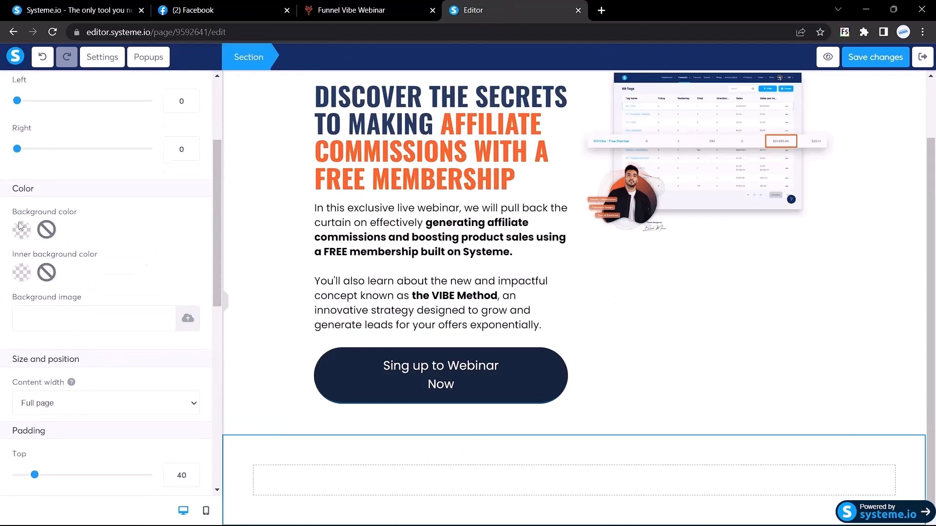
click(351, 10)
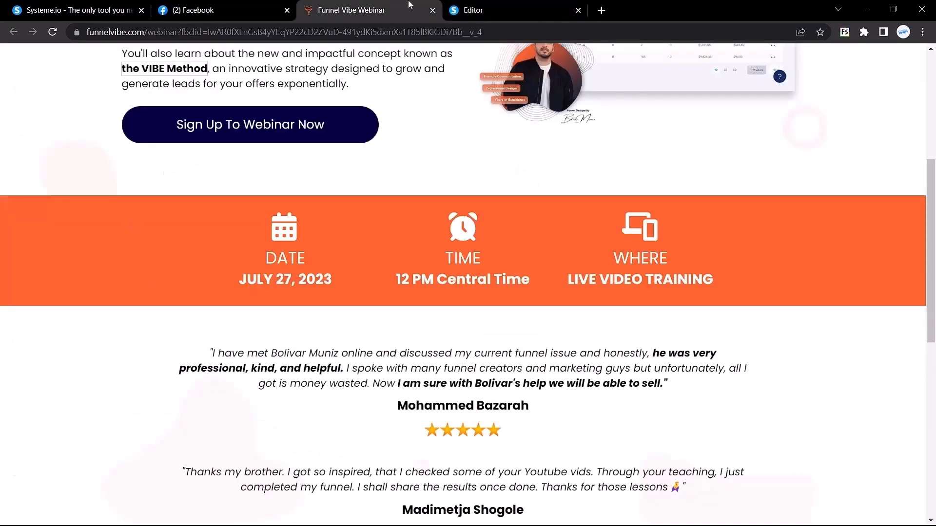
Copy the orange headline colour #ff642e from the live page's font details.
scroll(205, 263, up, 1)
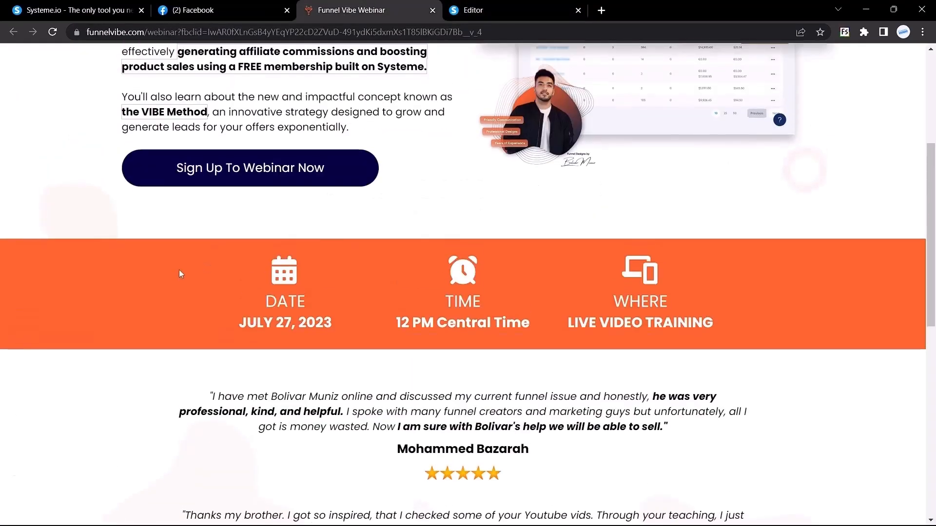
right_click(179, 270)
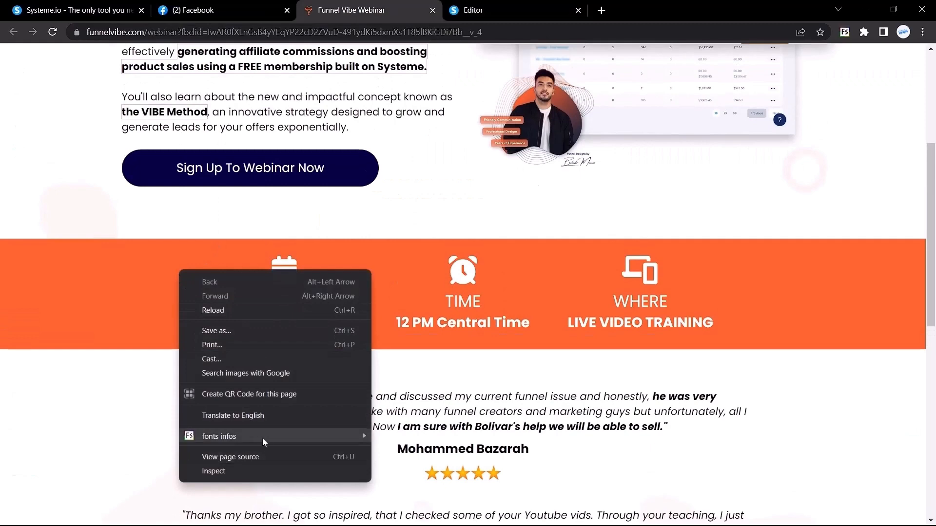
mouse_move(266, 437)
click(397, 455)
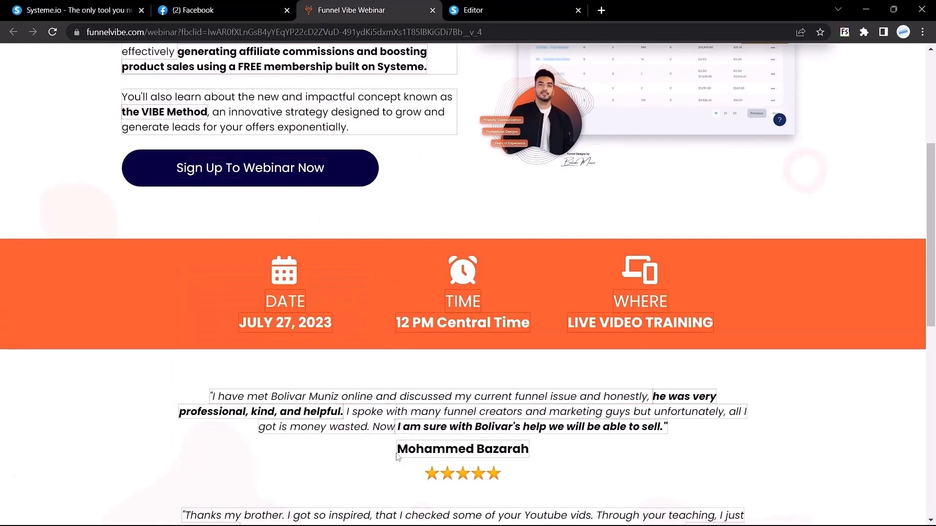
scroll(346, 326, up, 5)
drag(228, 201, 268, 204)
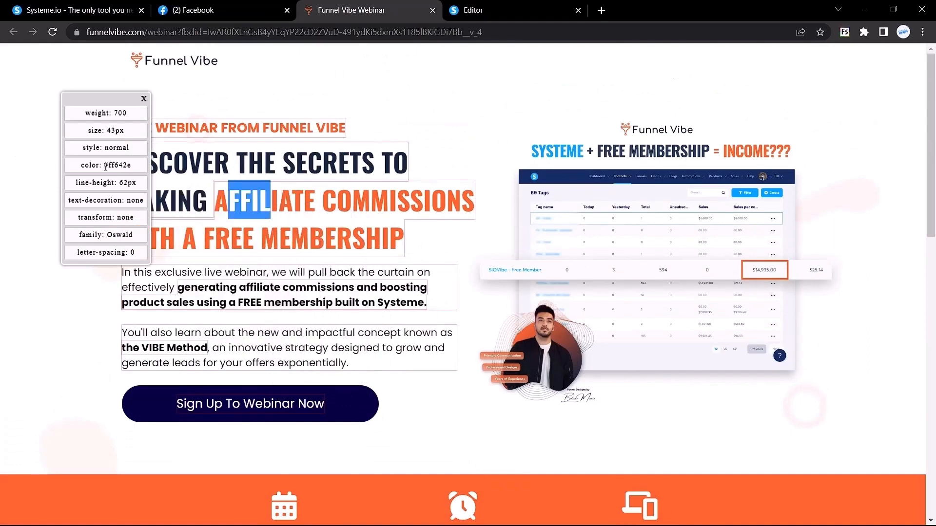
click(105, 167)
drag(105, 167, 141, 170)
key(ctrl+c)
click(144, 98)
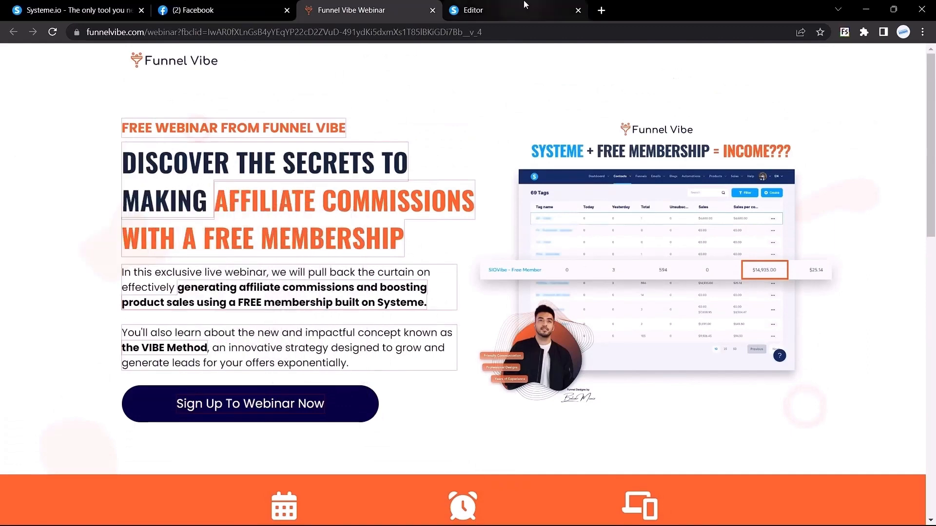
click(525, 6)
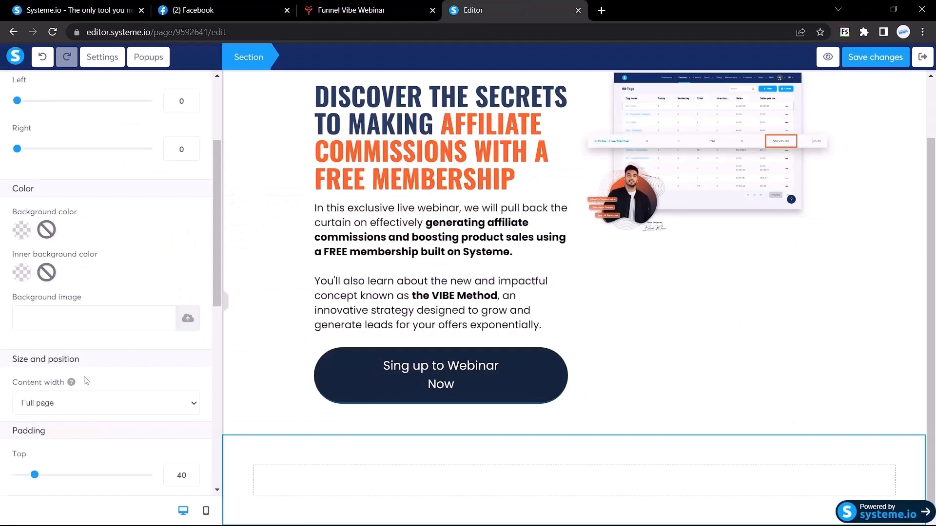
Paste #ff642e as the new section's background colour and compare it with the live page.
scroll(20, 225, down, 1)
click(20, 206)
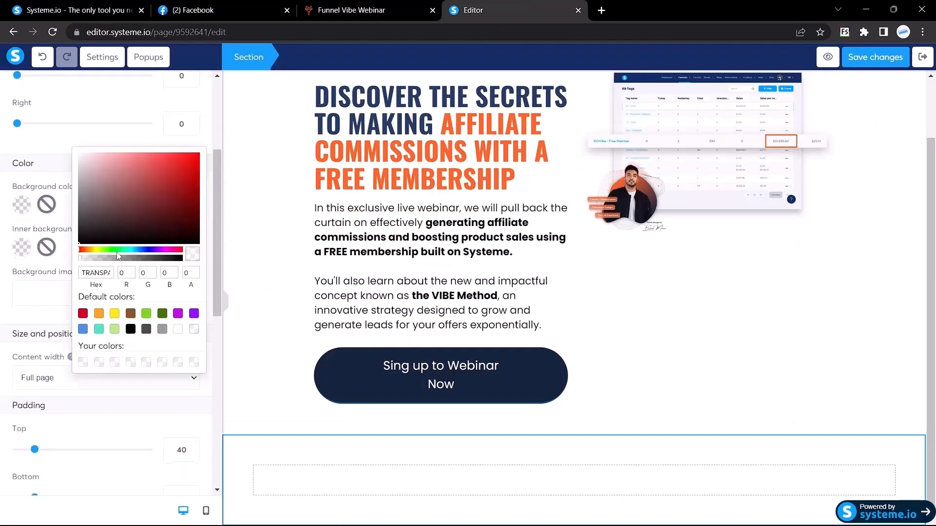
click(92, 273)
key(ctrl+v)
key(Return)
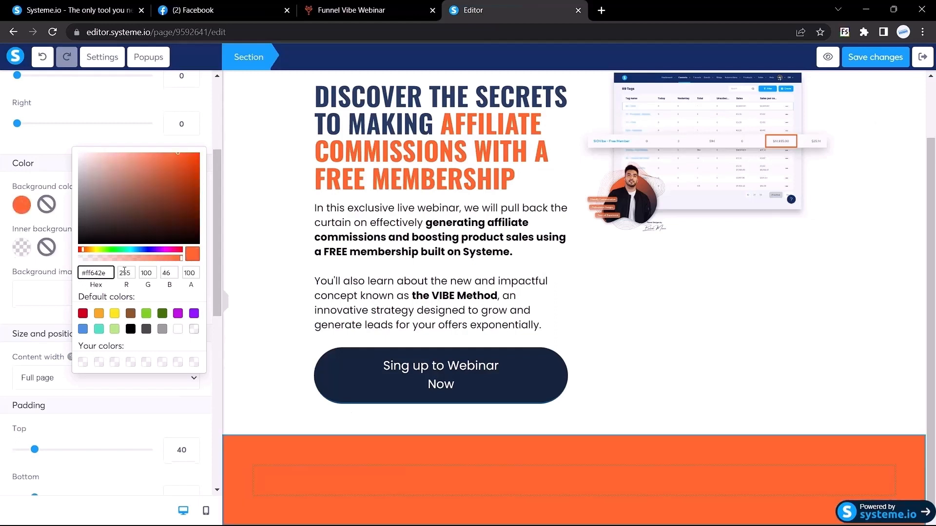
click(74, 146)
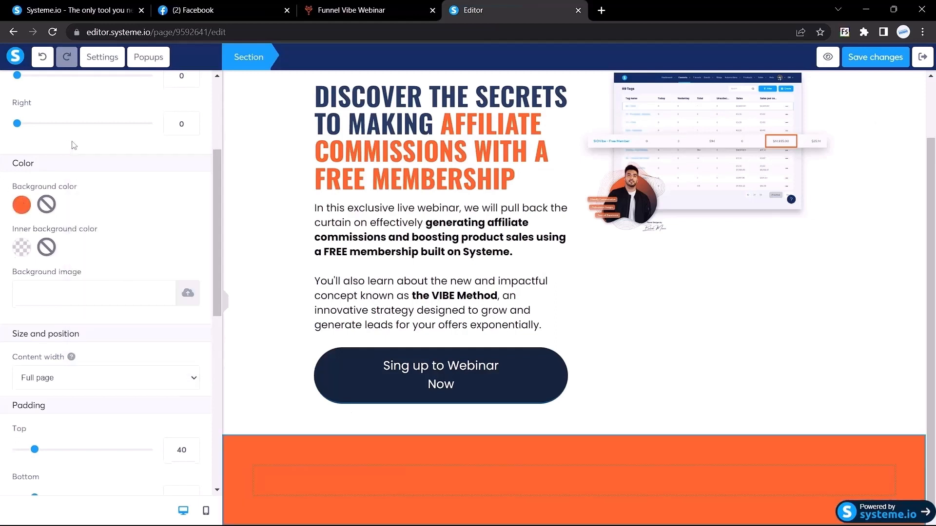
scroll(148, 332, down, 2)
click(388, 7)
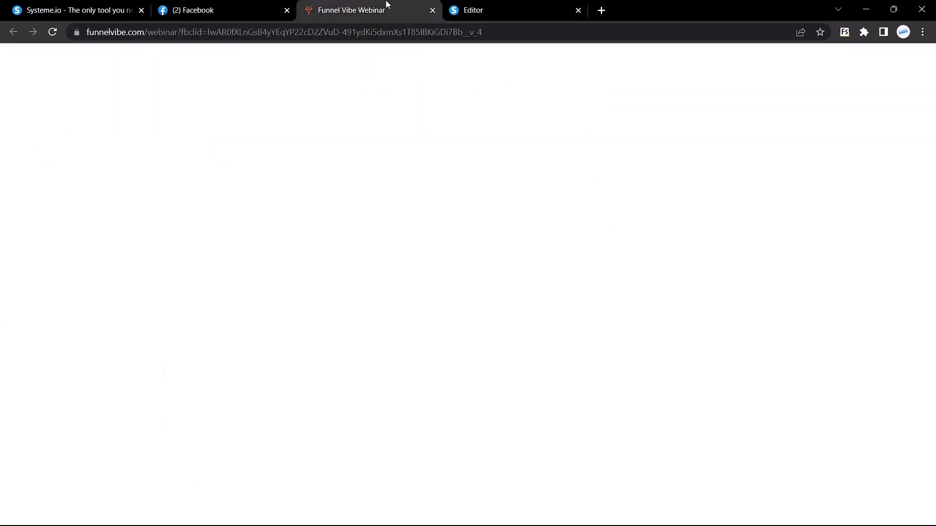
scroll(468, 195, down, 5)
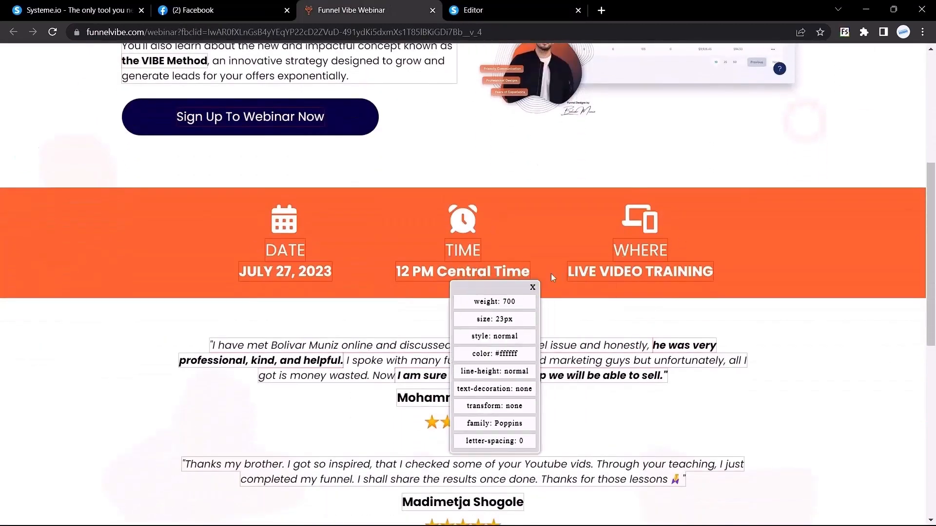
click(488, 10)
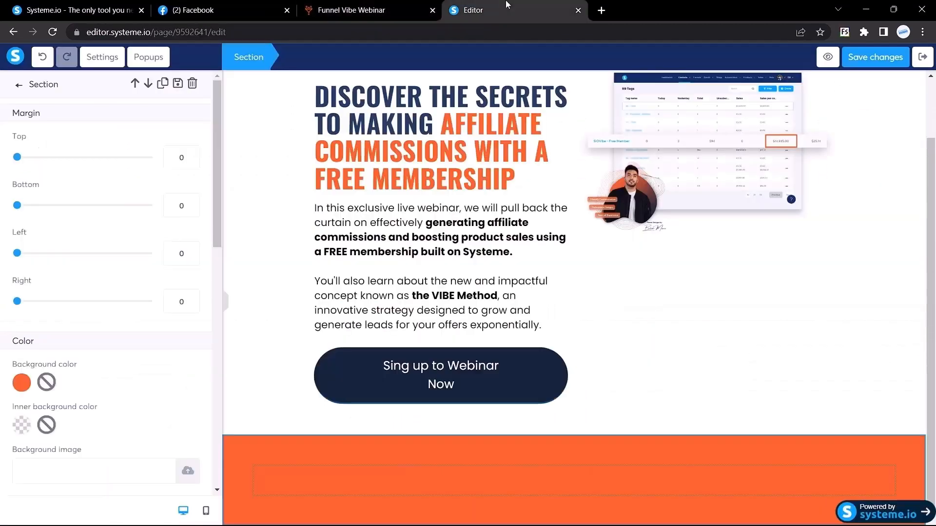
Add a three-column row into the orange section, checking the live WHERE heading's font.
click(19, 85)
scroll(78, 304, down, 5)
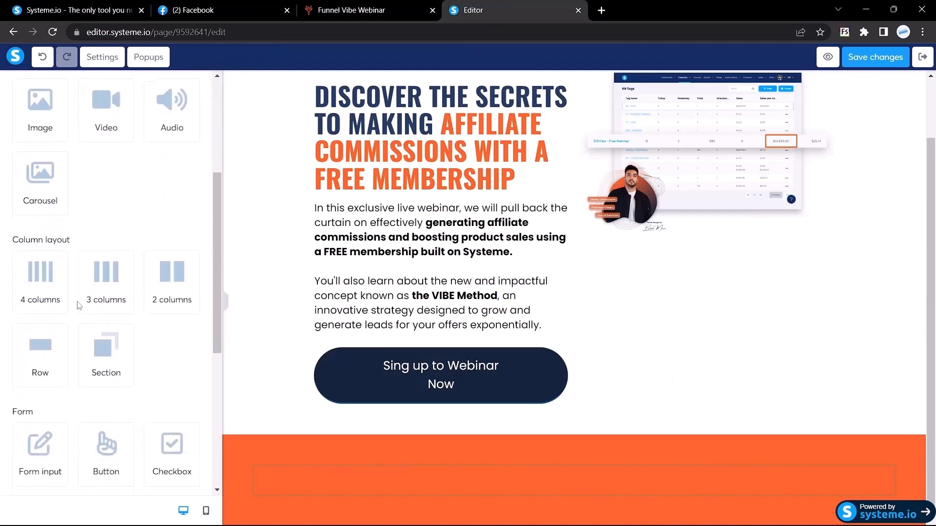
drag(104, 275, 400, 481)
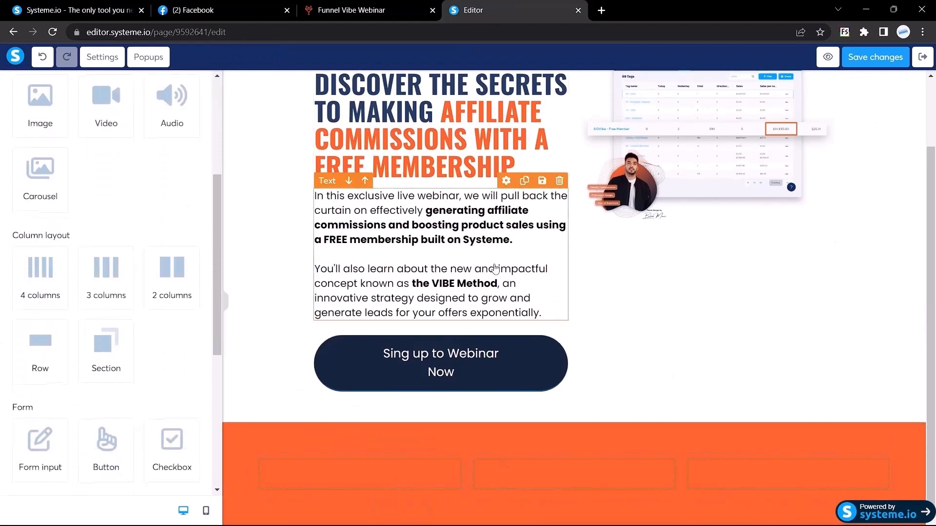
click(368, 6)
click(666, 244)
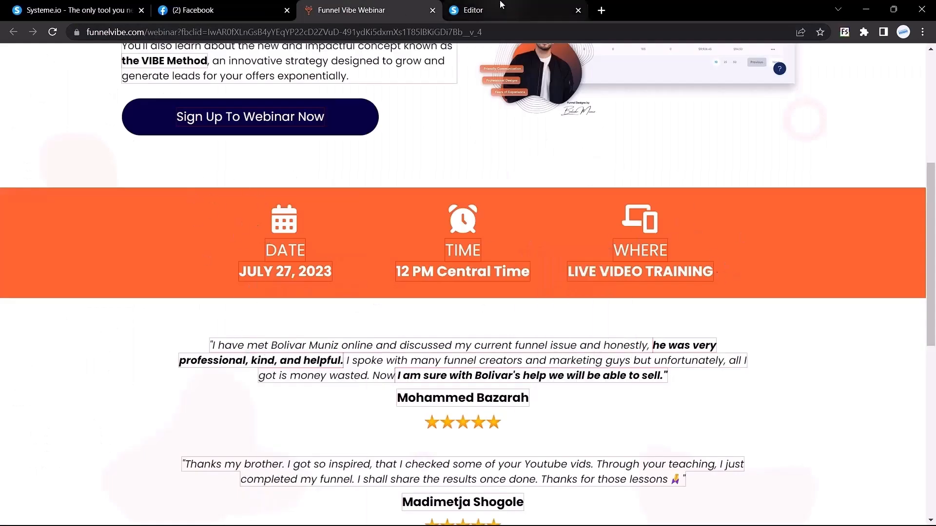
click(488, 10)
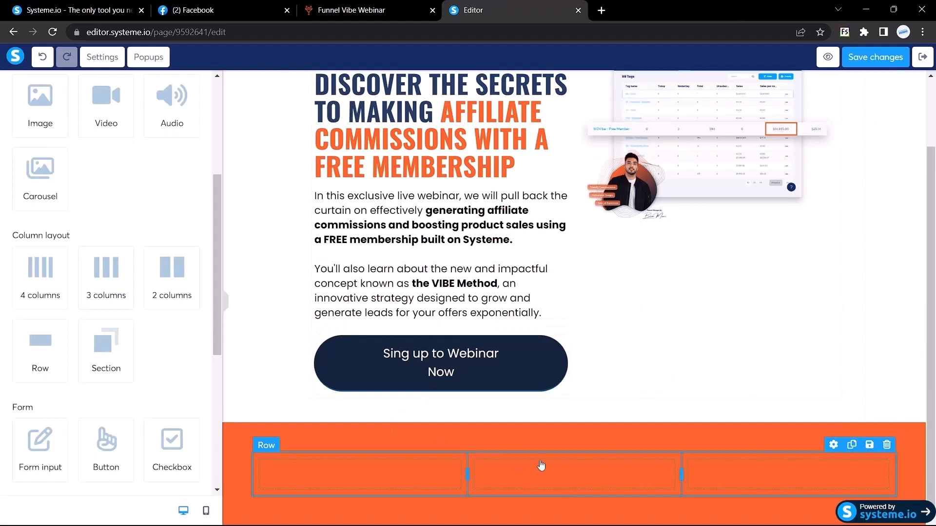
Set the row's left and right margins to 200.
click(267, 453)
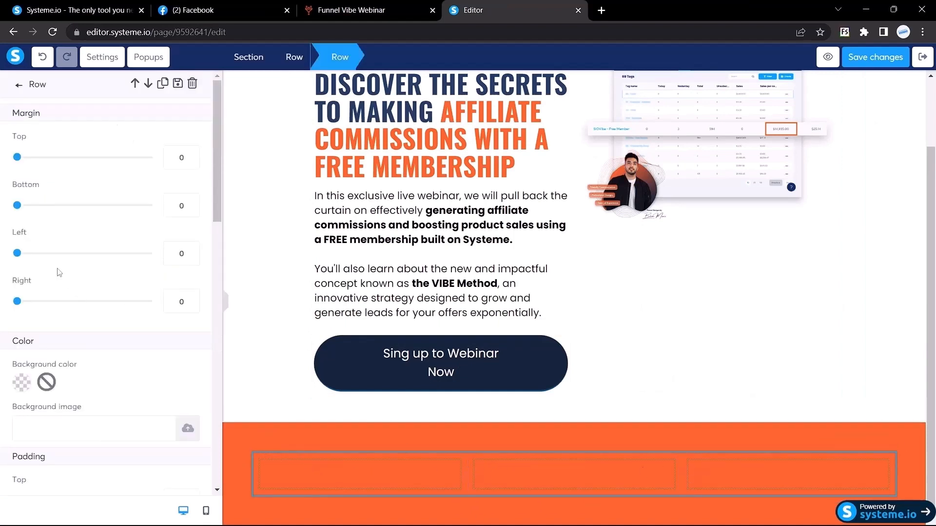
double_click(181, 253)
text(200)
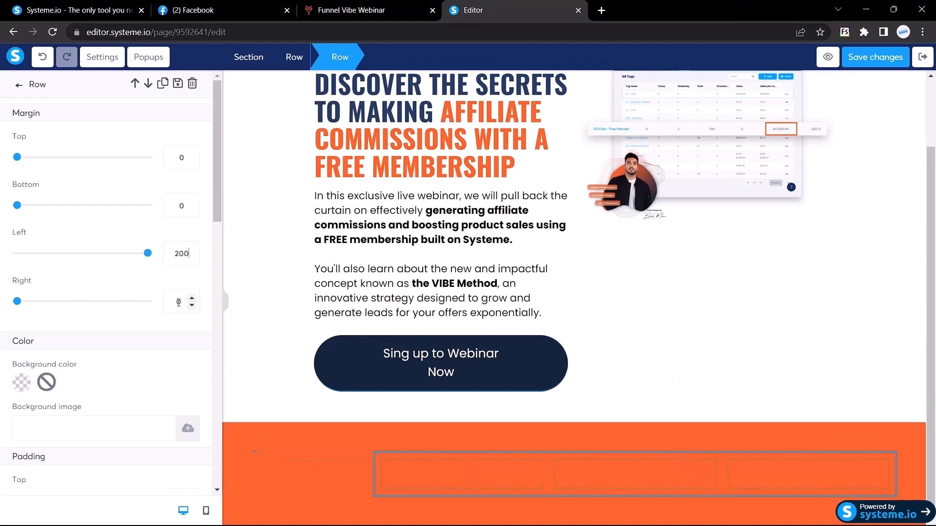
text(200)
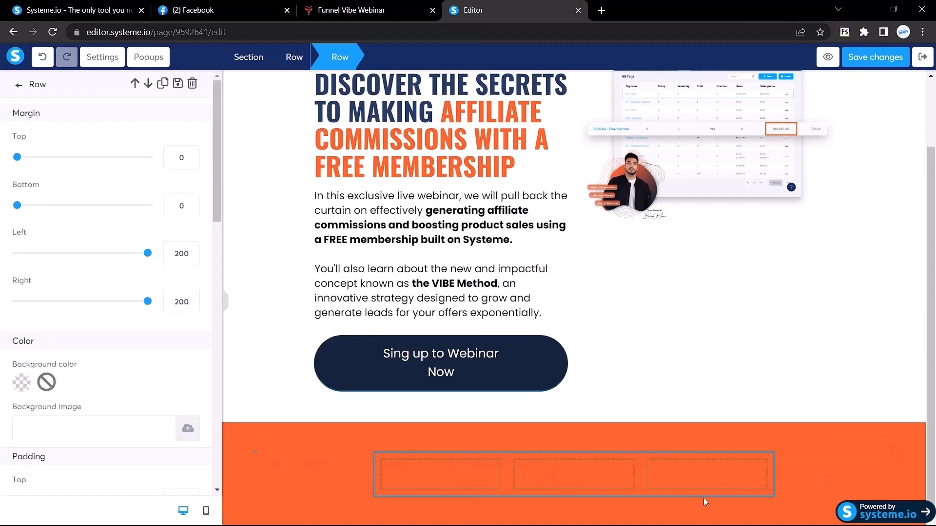
click(368, 10)
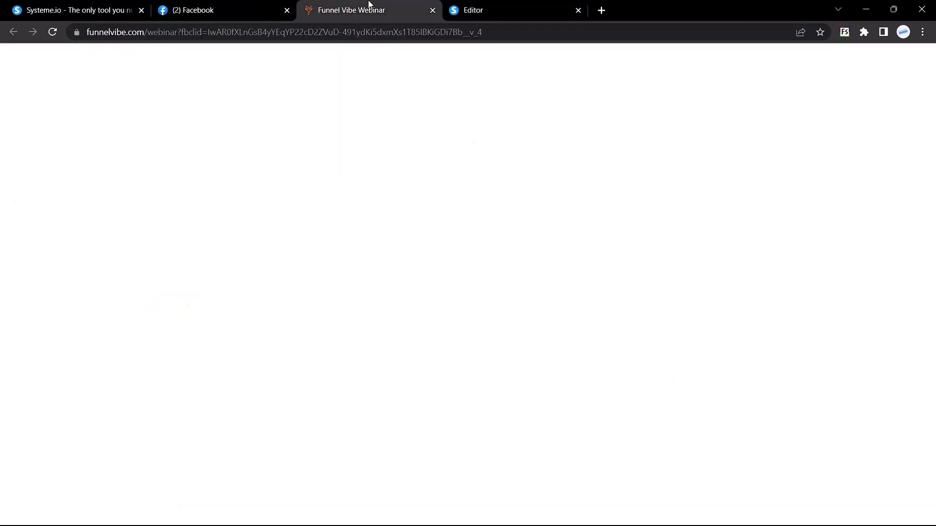
Inspect the DATE label's font details on the live webinar page.
right_click(291, 221)
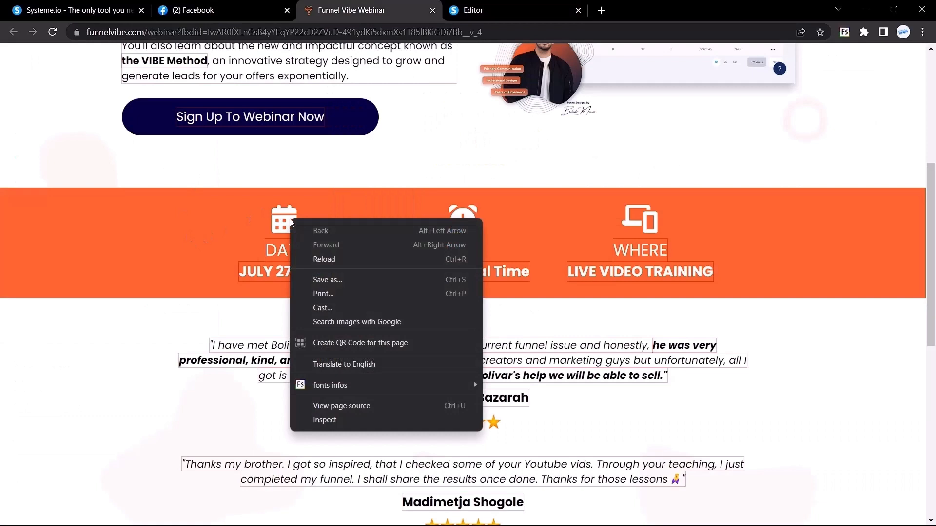
click(291, 222)
right_click(285, 220)
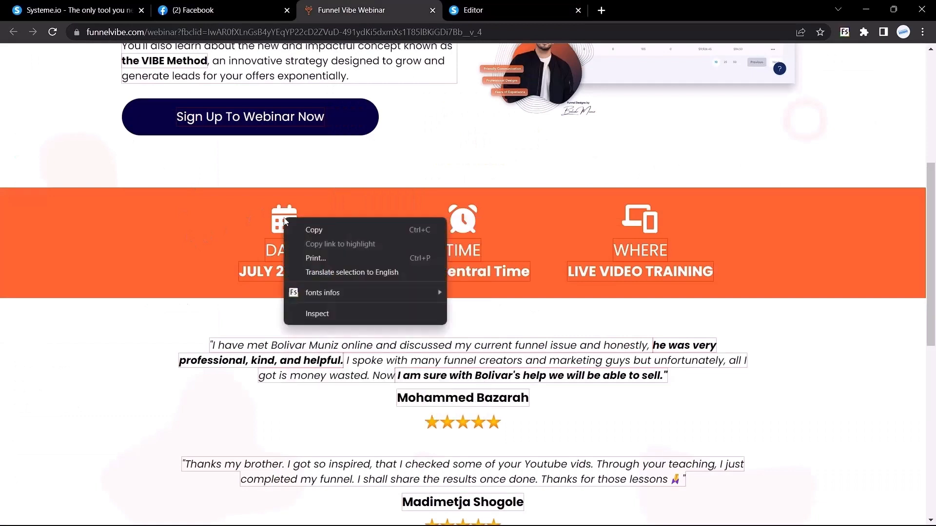
click(453, 217)
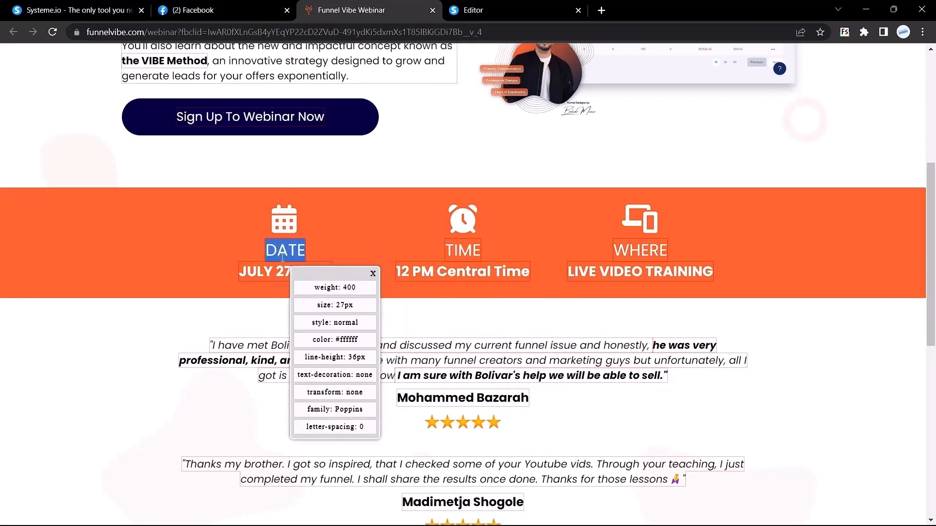
drag(379, 357, 149, 183)
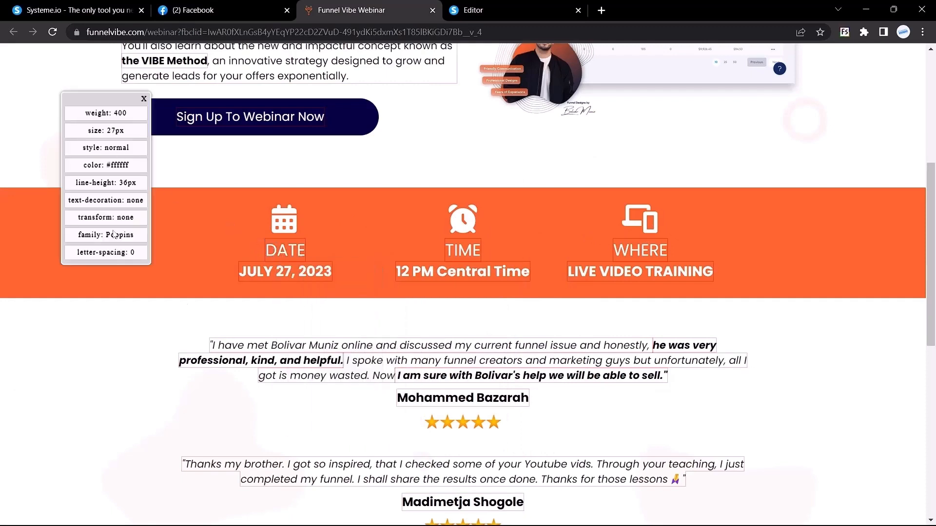
click(531, 9)
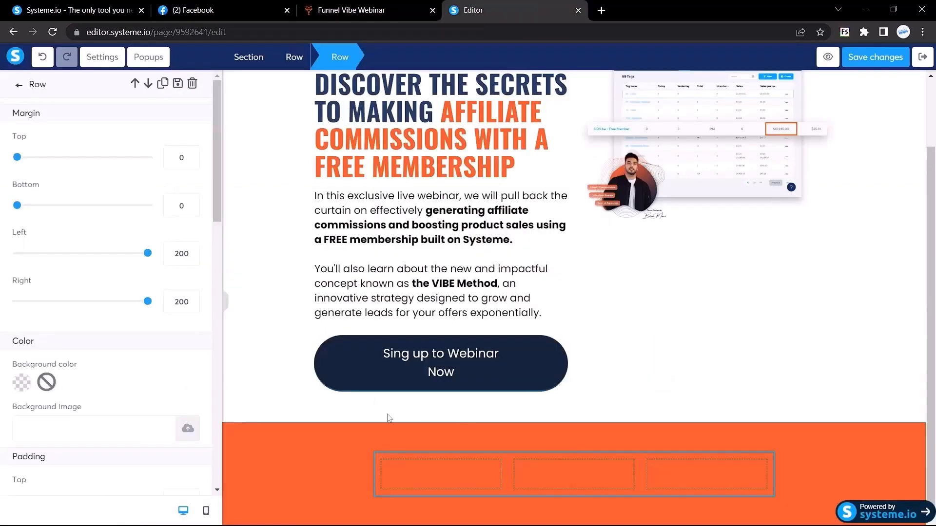
Add a DATE headline to the orange row's first column.
click(20, 86)
drag(106, 151, 438, 443)
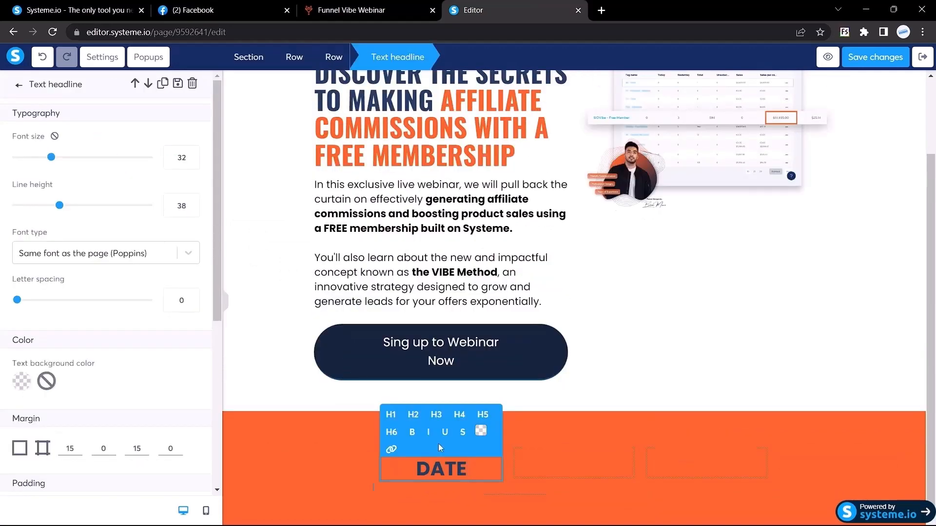
click(380, 5)
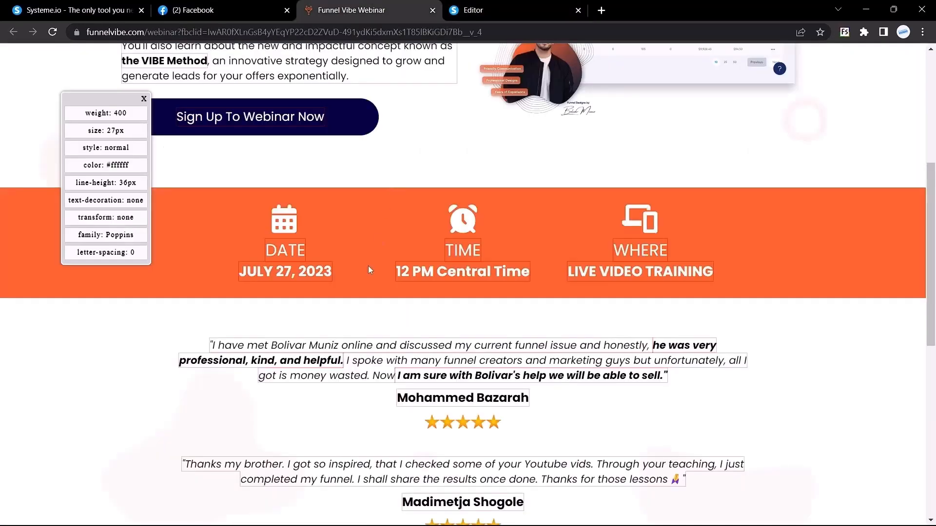
click(368, 265)
click(477, 6)
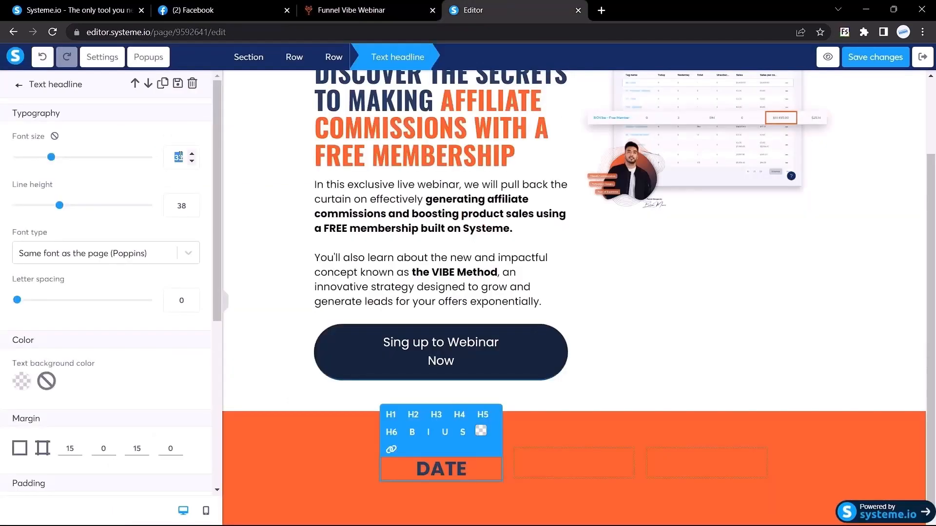
Style the DATE headline as white 27 px Poppins from Google Fonts.
text(27)
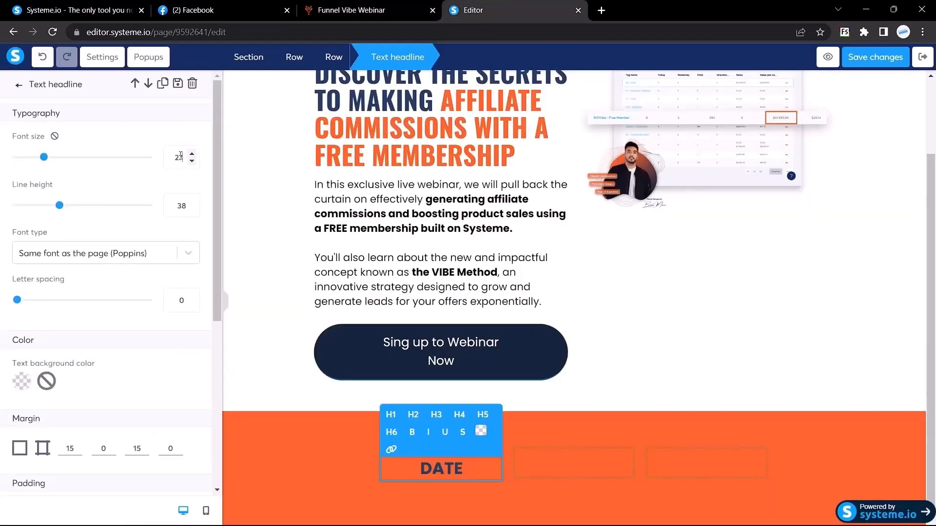
click(480, 431)
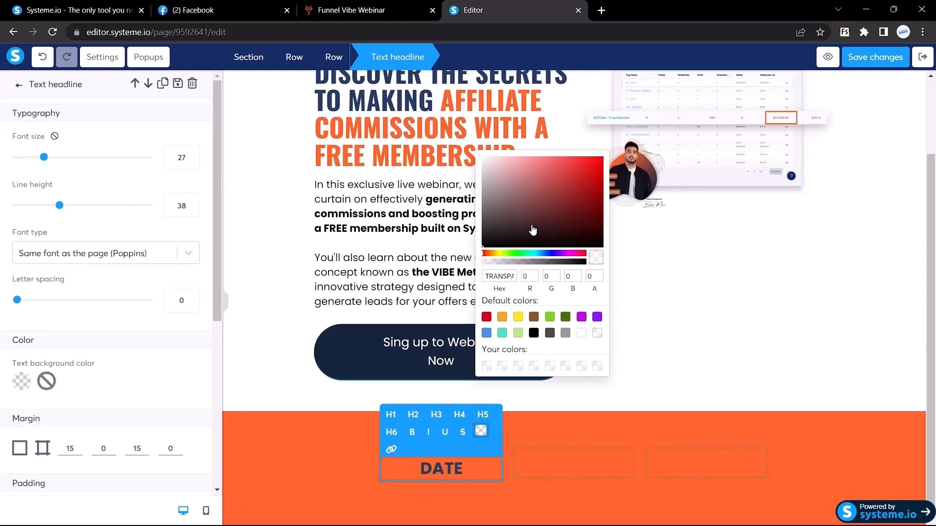
drag(533, 230, 480, 155)
double_click(435, 468)
click(480, 431)
click(97, 253)
click(59, 324)
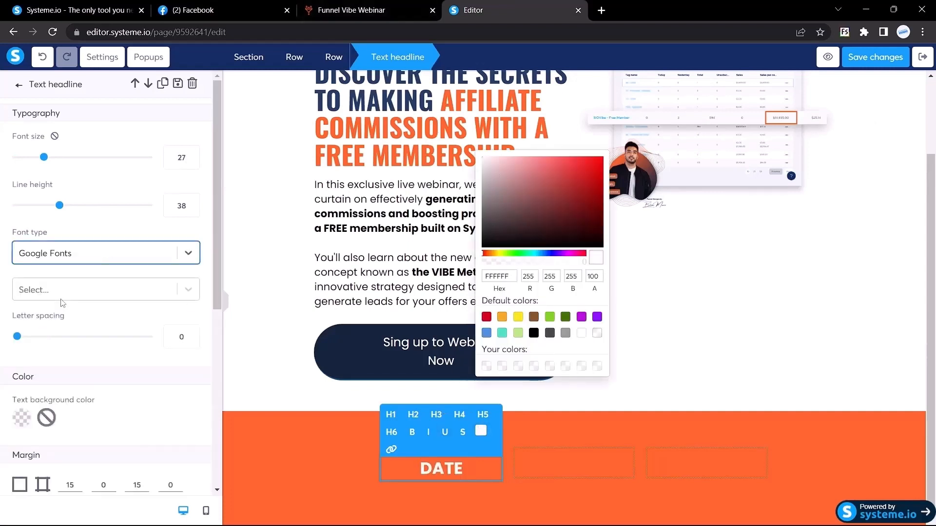
click(62, 295)
text(pop)
click(351, 10)
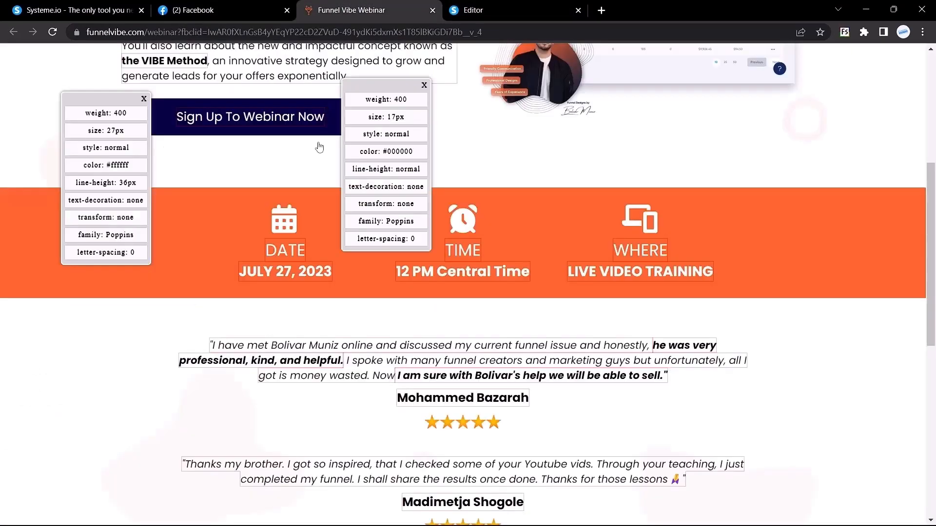
click(469, 10)
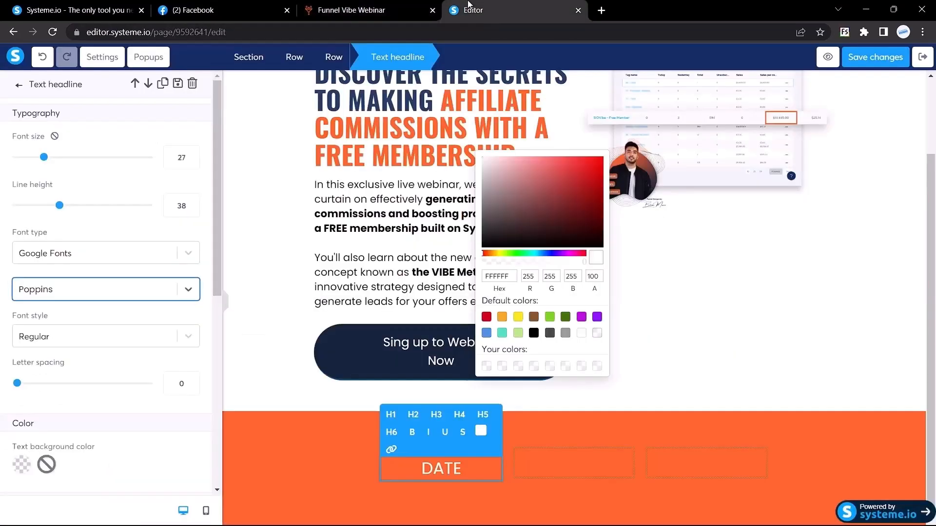
Copy the date 'JULY 27, 2023' and its 23px size from the live page.
click(413, 9)
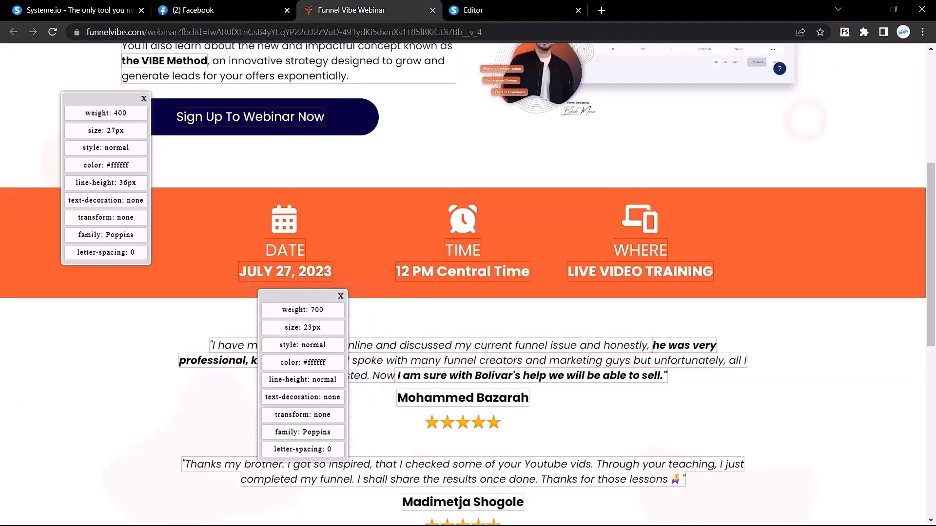
drag(239, 272, 332, 273)
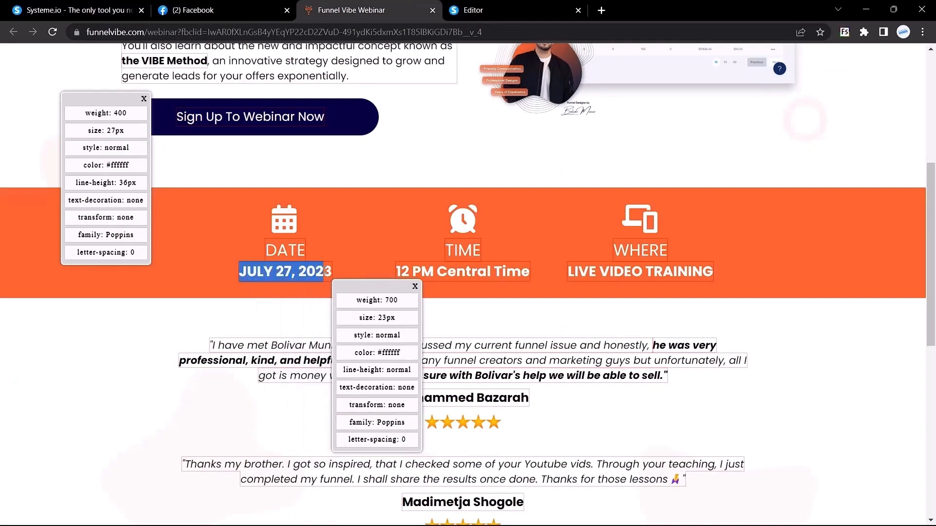
key(ctrl+c)
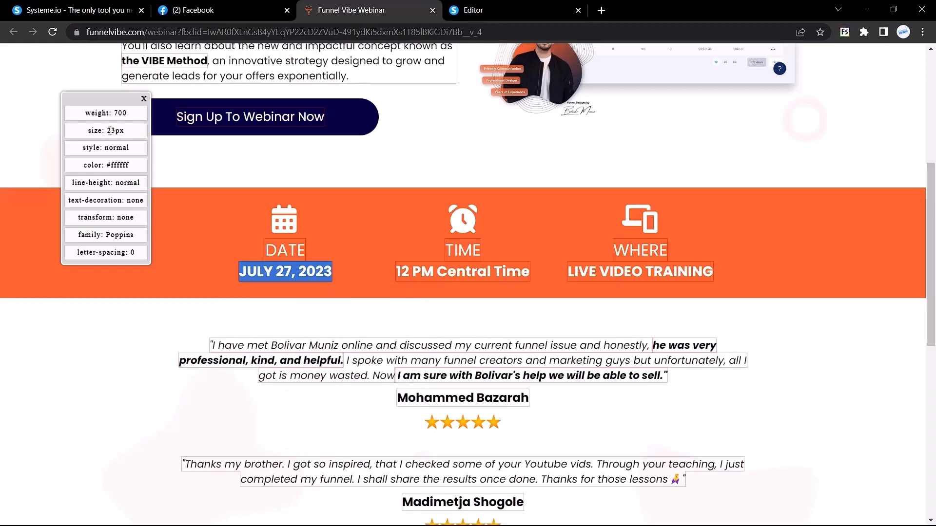
drag(106, 132, 128, 137)
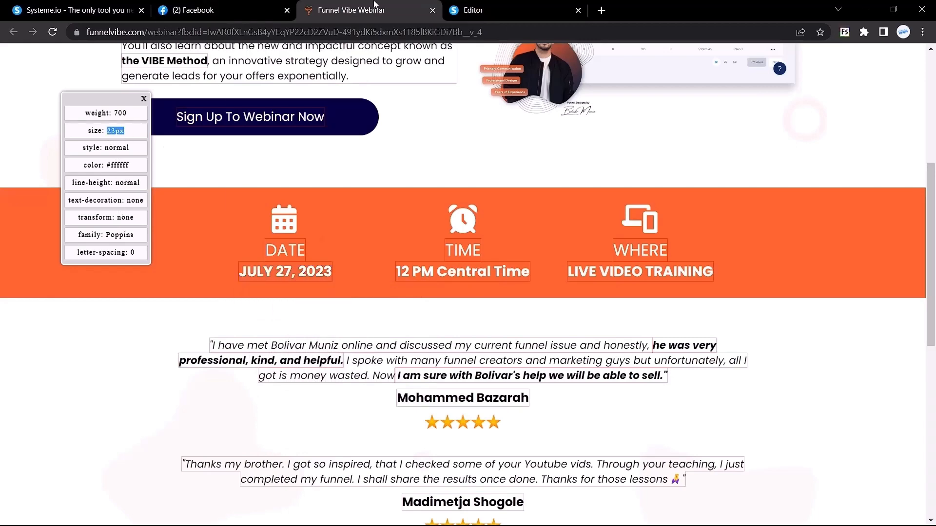
key(ctrl+Tab)
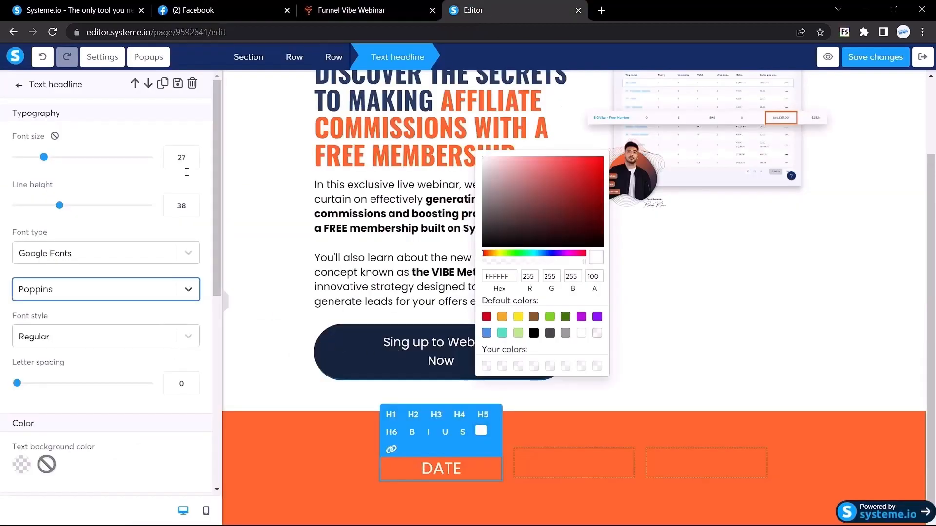
click(449, 470)
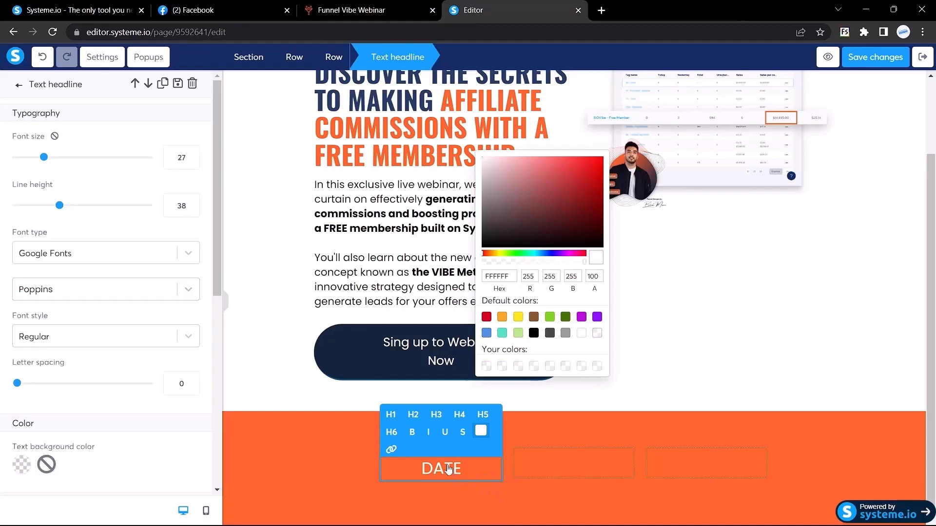
click(358, 474)
Duplicate the DATE headline, paste 'JULY 27, 2023' into it, and make it white.
mouse_move(457, 470)
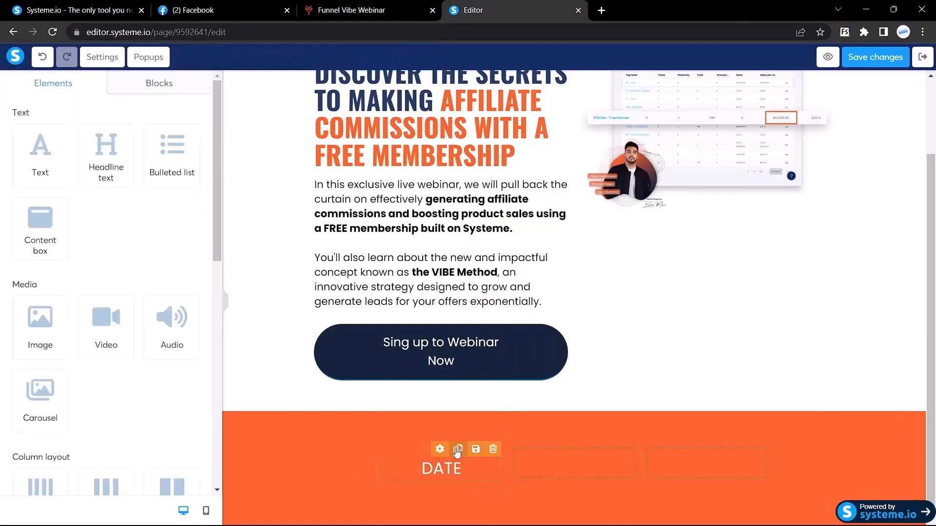
click(446, 467)
double_click(440, 462)
key(ctrl+v)
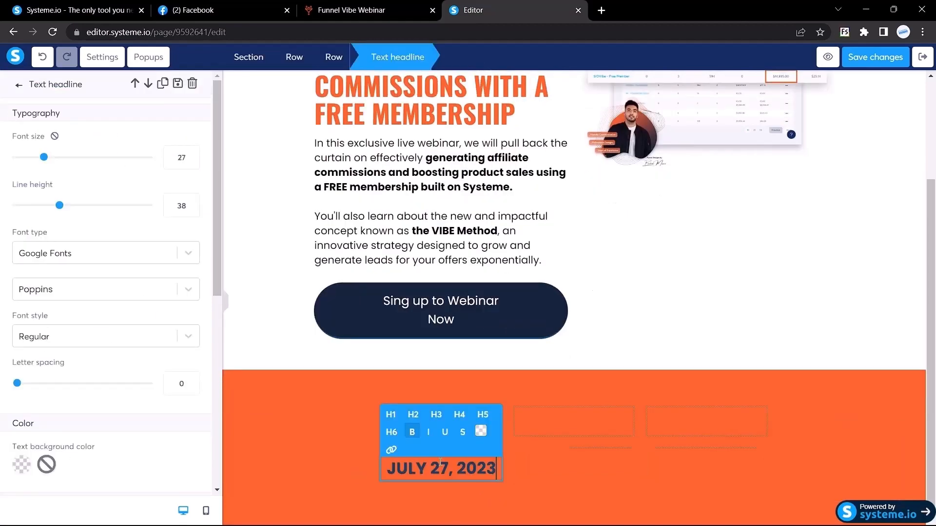
click(481, 432)
drag(502, 313, 422, 214)
Set the date headline's top margin to 0.
scroll(78, 171, down, 6)
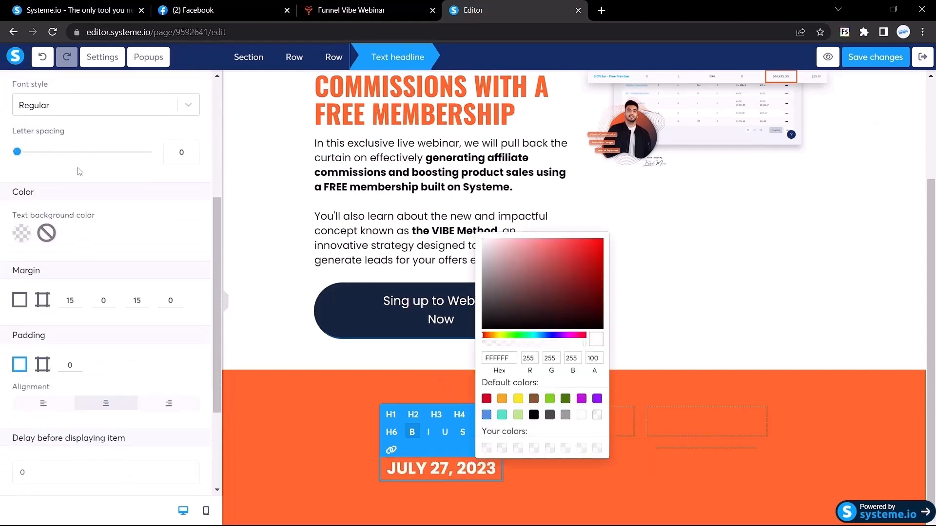
click(76, 241)
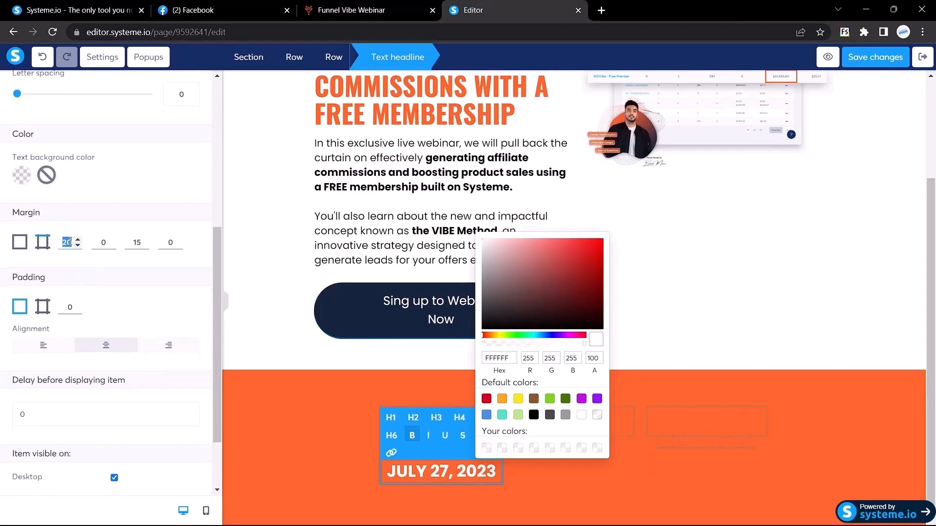
text(9)
key(BackSpace)
text(0)
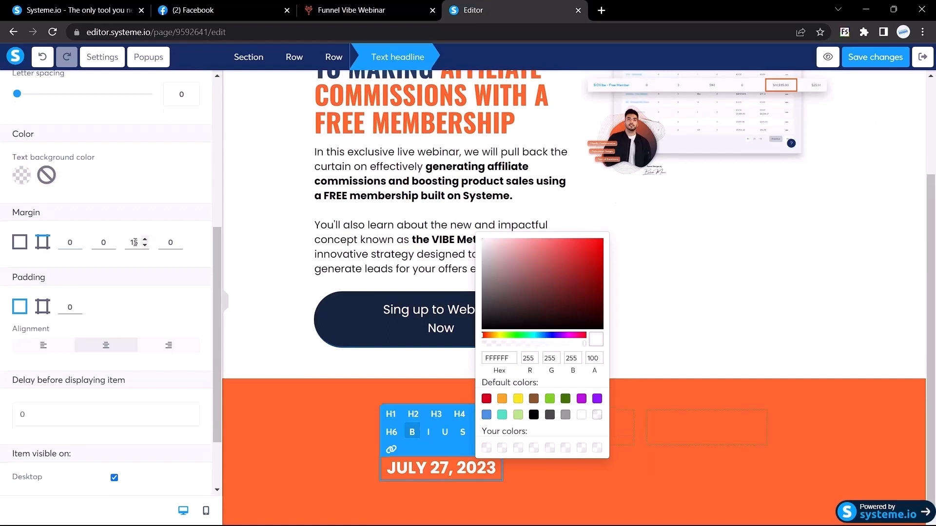
text(0)
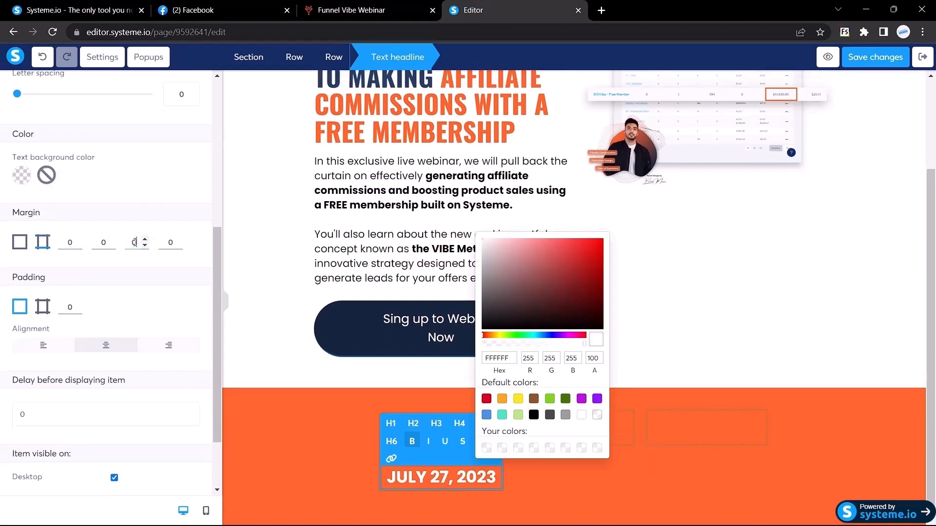
click(416, 379)
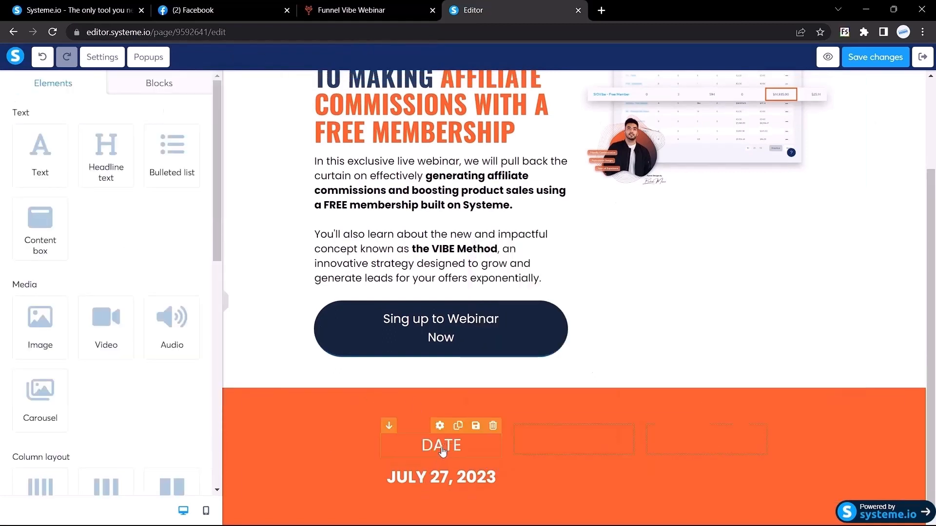
Set the DATE headline's bottom margin to 0 and collapse the settings sidebar.
double_click(442, 451)
scroll(98, 324, down, 7)
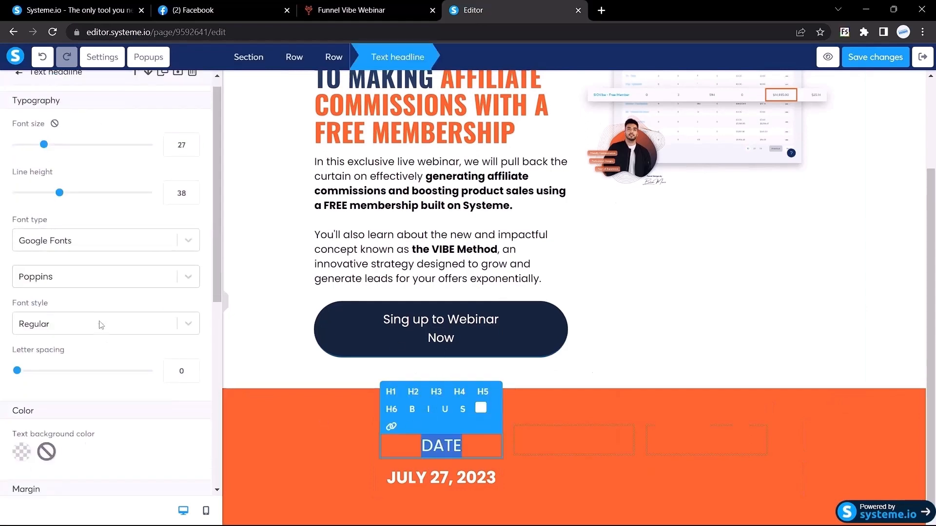
double_click(139, 201)
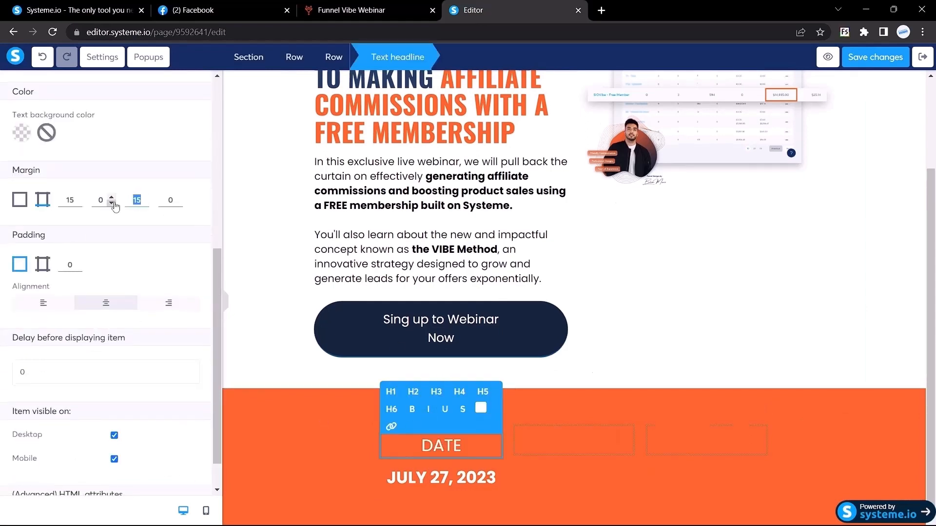
text(0)
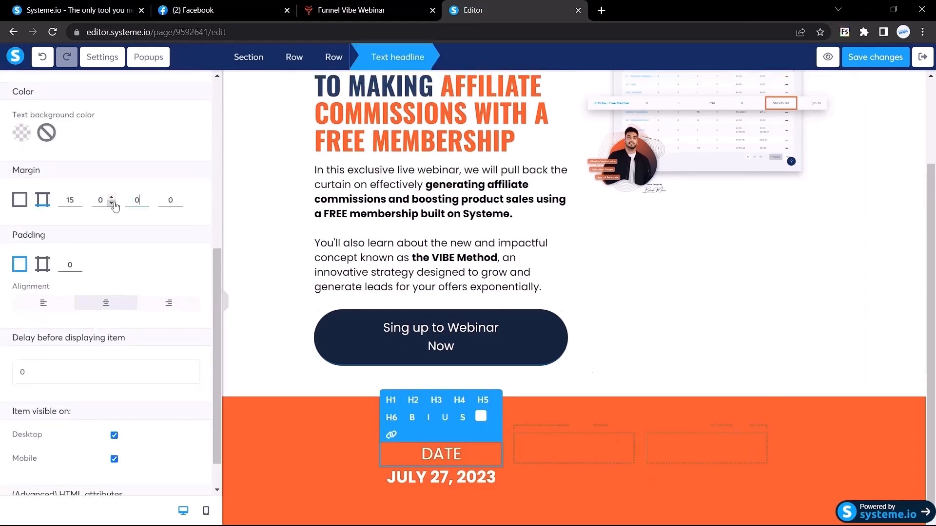
click(225, 306)
click(126, 469)
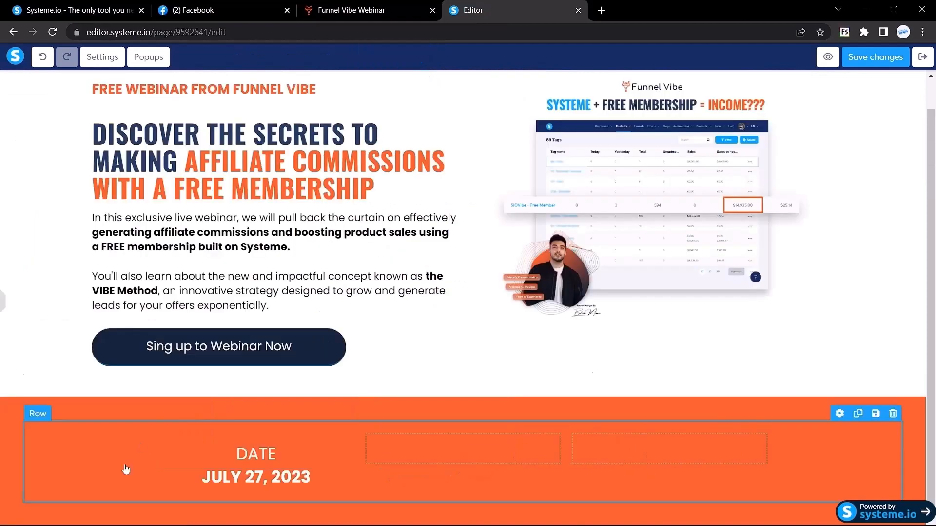
Drag an Image element from the Elements panel into the orange band's first column above DATE.
click(369, 5)
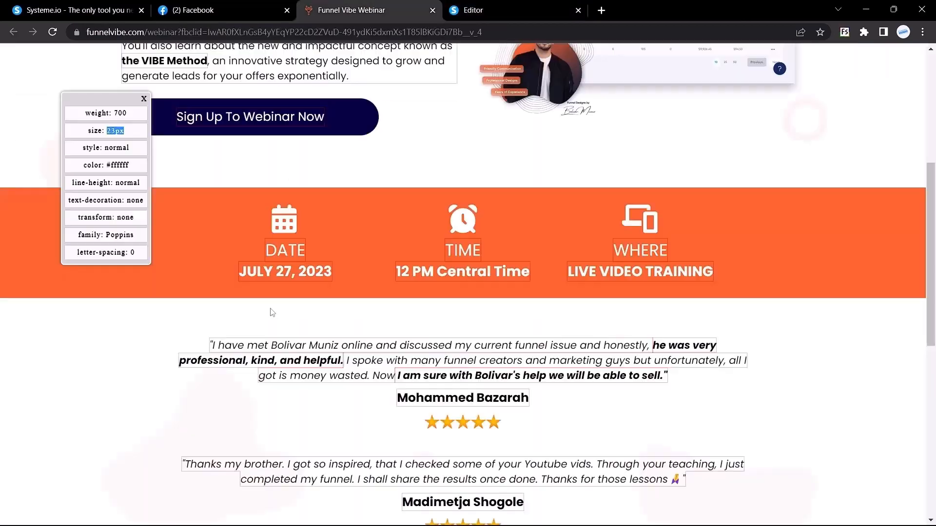
click(486, 6)
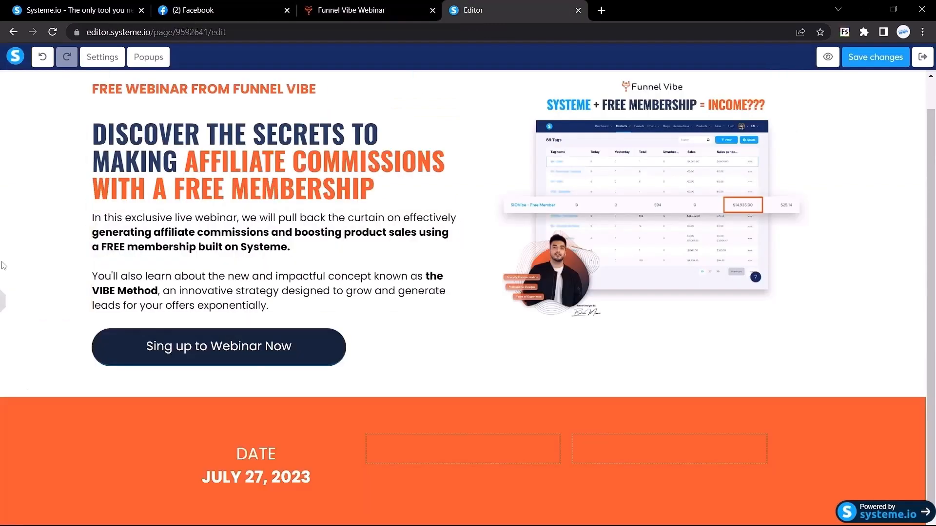
click(2, 311)
click(418, 4)
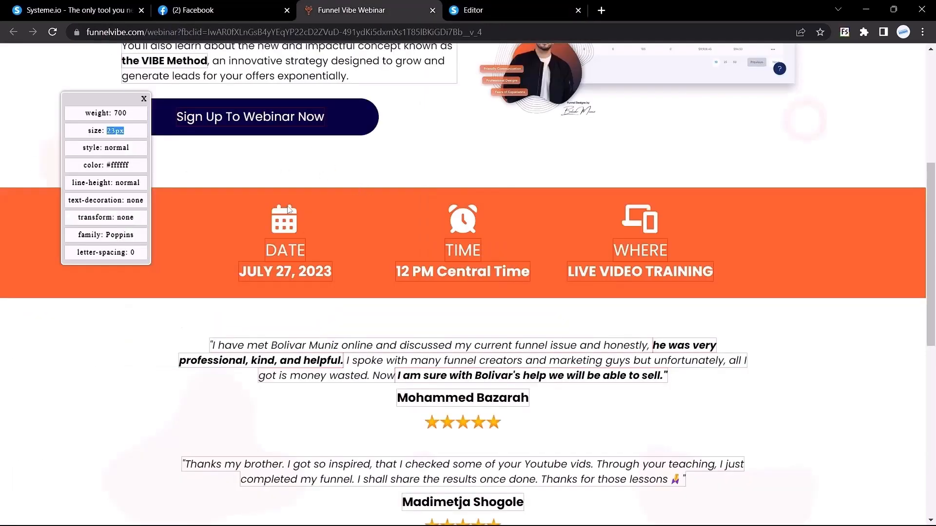
key(ctrl+Tab)
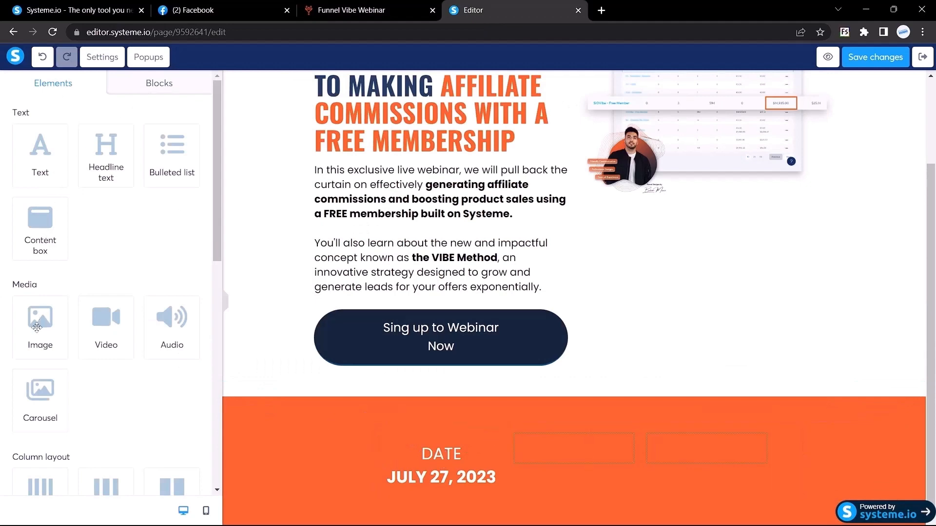
scroll(39, 327, down, 3)
scroll(39, 326, up, 1)
drag(40, 250, 439, 493)
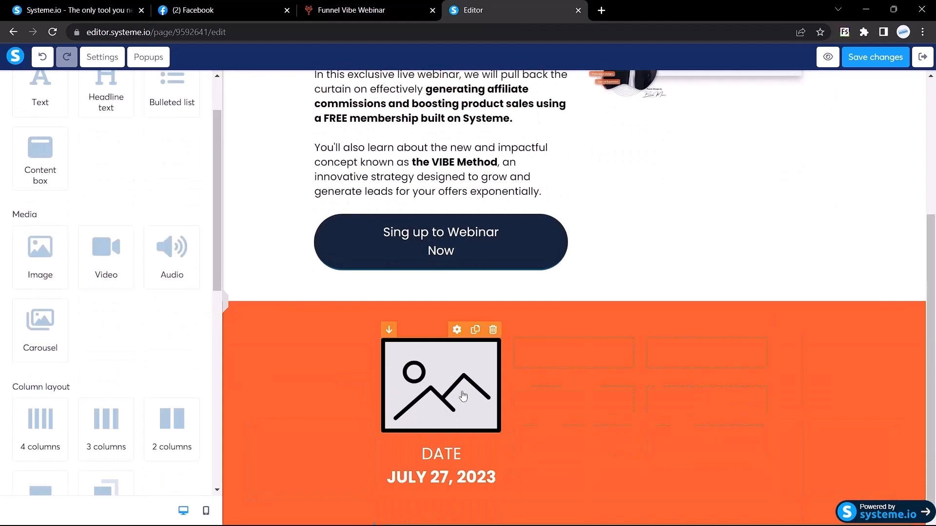
Find Flaticon through a Google search and download a free calendar icon as calendar.png.
click(603, 15)
text(flati)
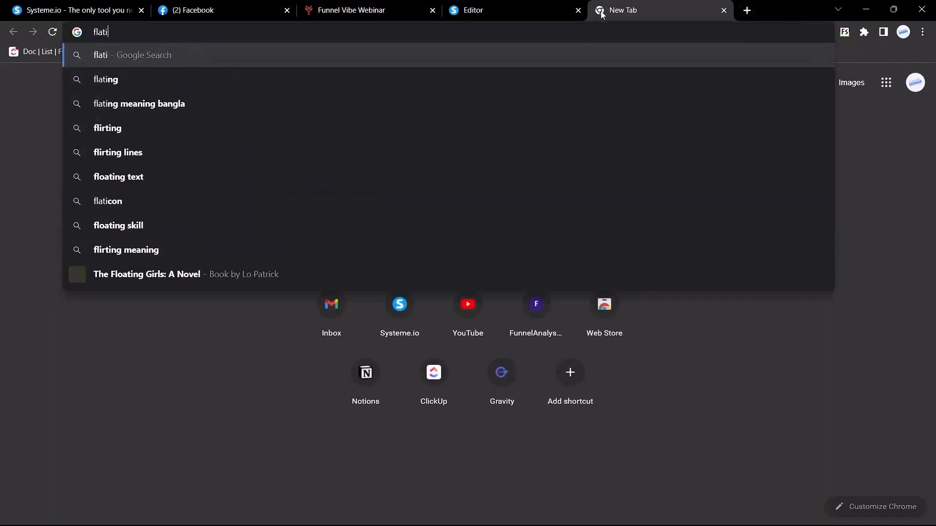
text(con)
key(Return)
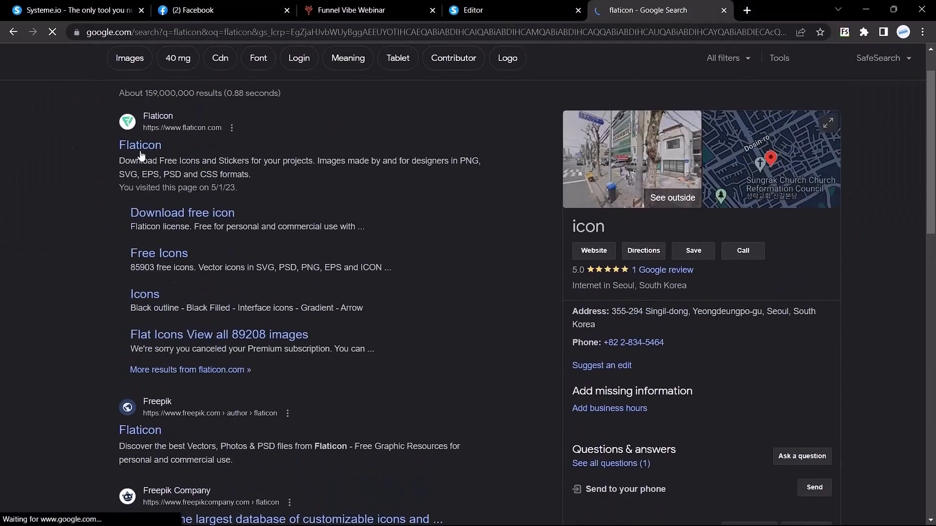
click(140, 154)
click(312, 8)
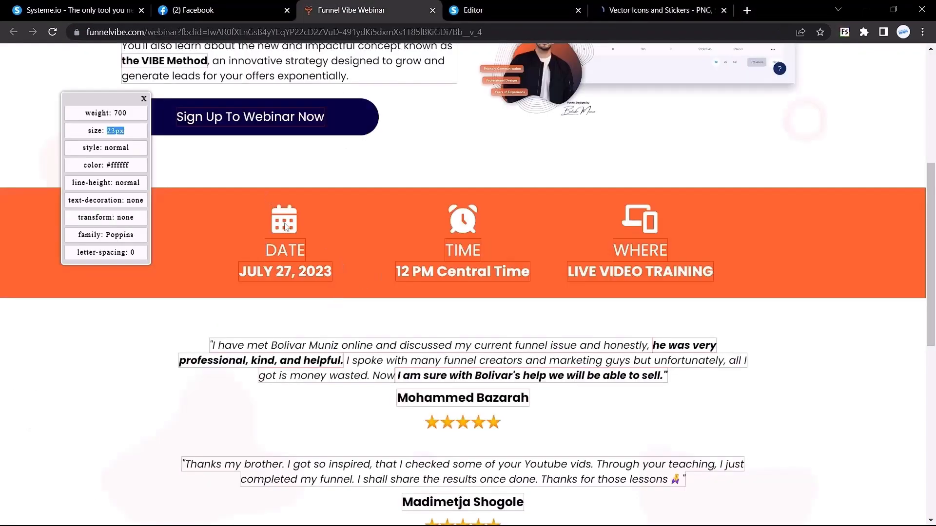
click(622, 11)
click(751, 500)
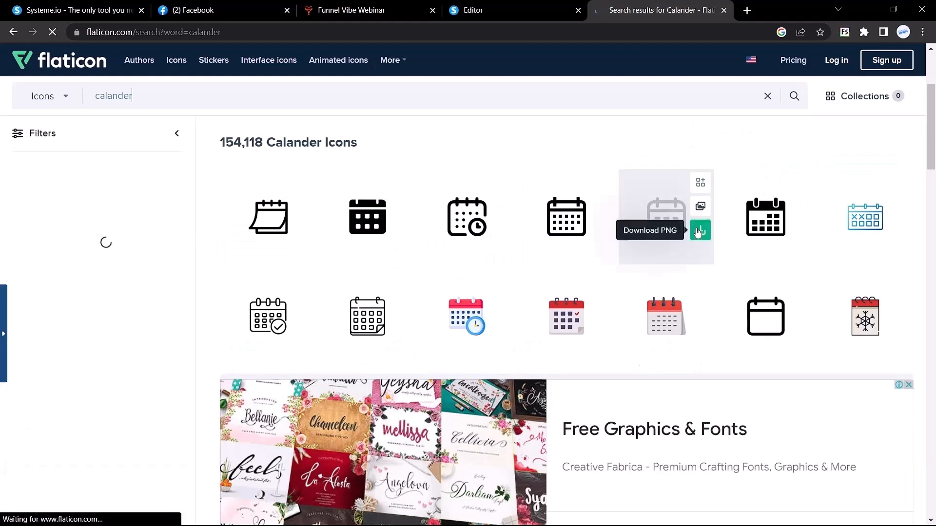
click(700, 231)
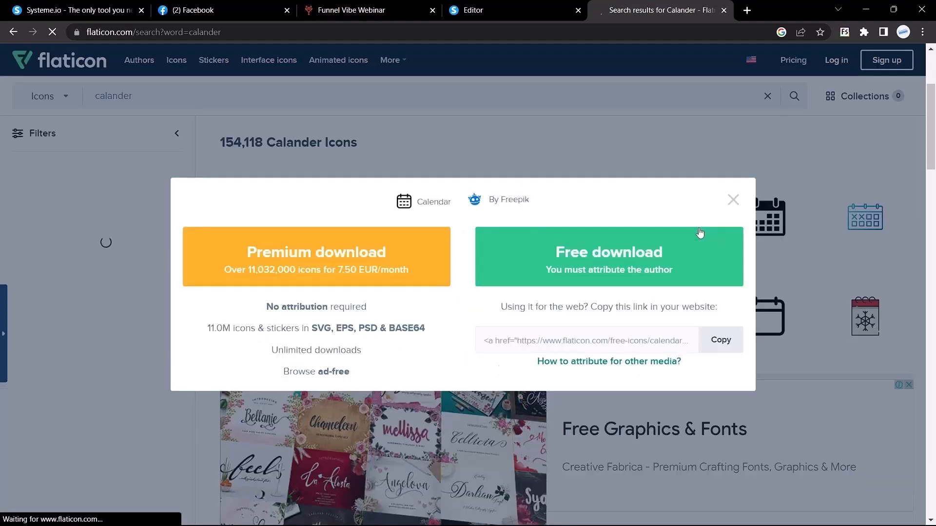
click(633, 259)
click(507, 5)
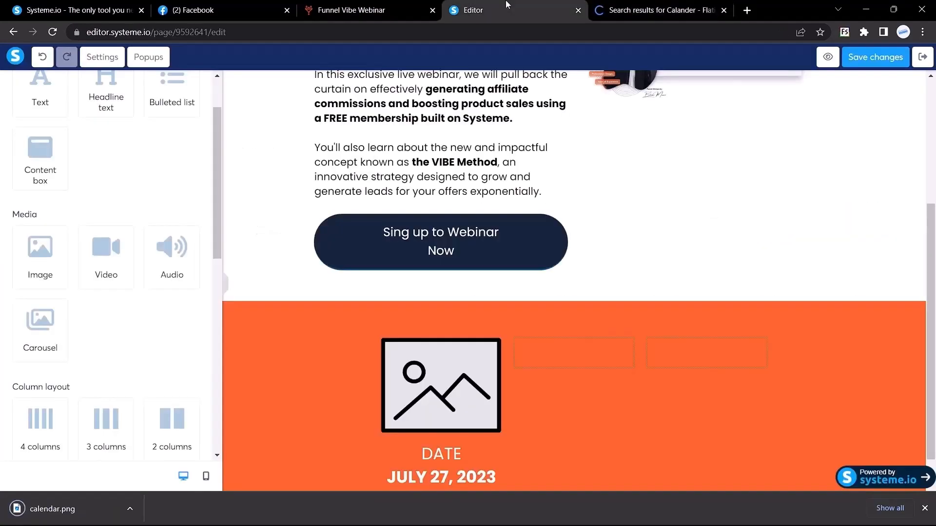
Upload calendar.png into the image placeholder above DATE and shrink it to size 60.
click(406, 372)
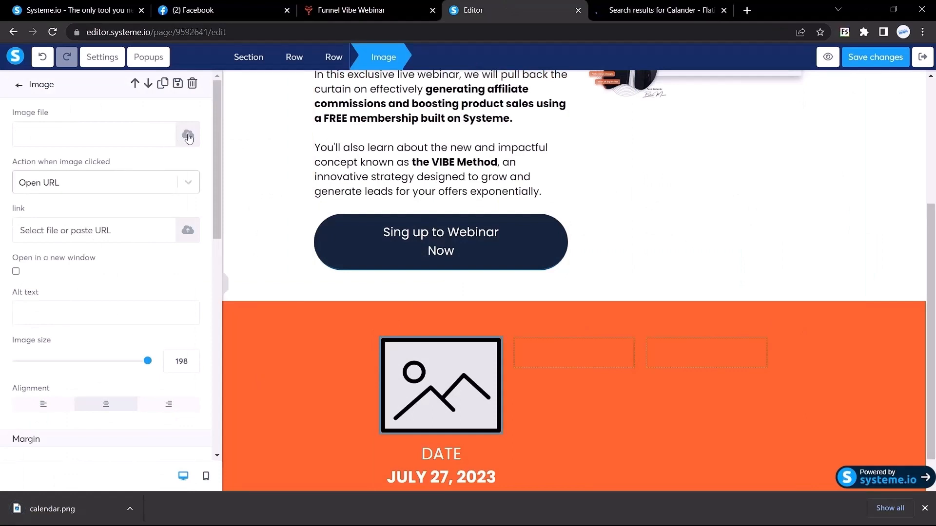
click(188, 137)
drag(52, 509, 431, 280)
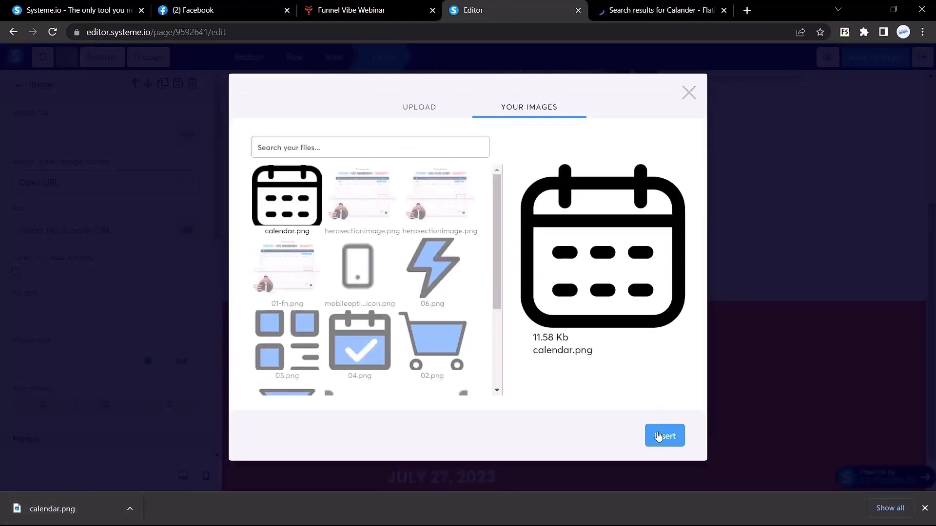
click(658, 436)
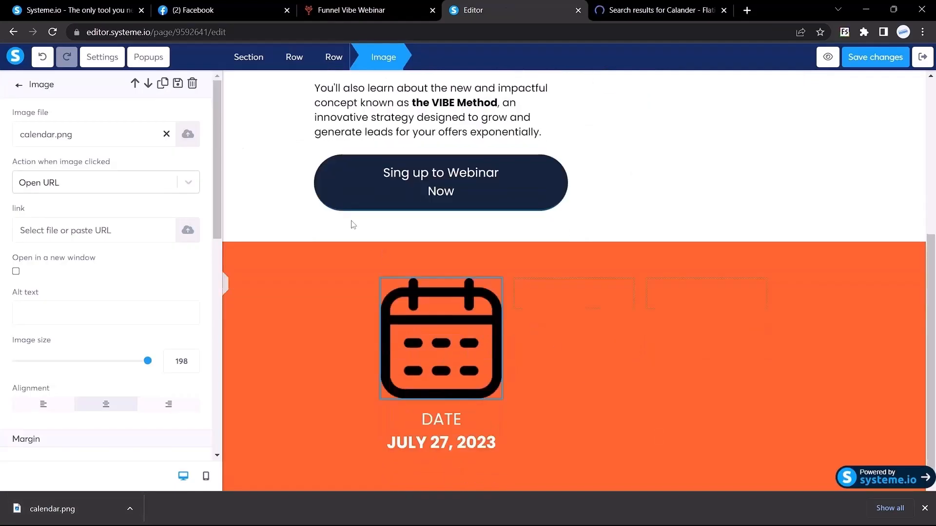
click(385, 10)
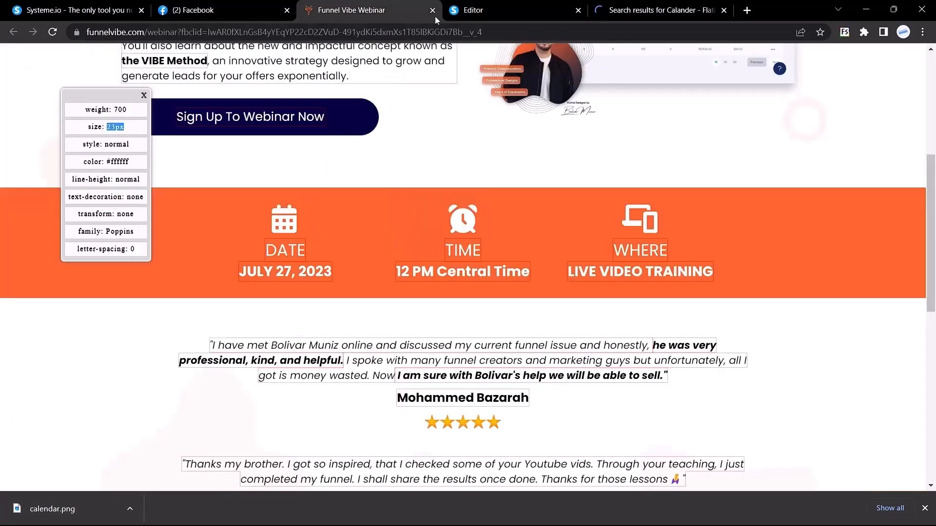
click(471, 11)
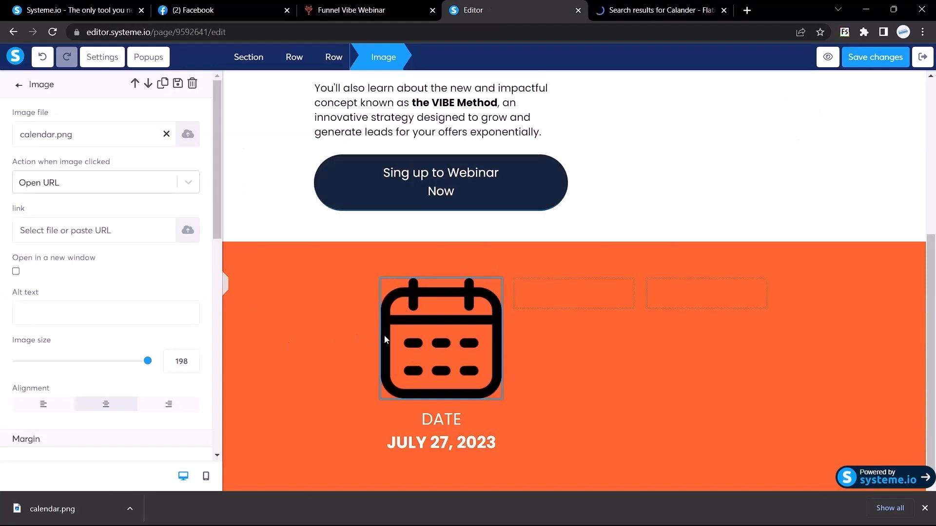
drag(148, 364, 57, 363)
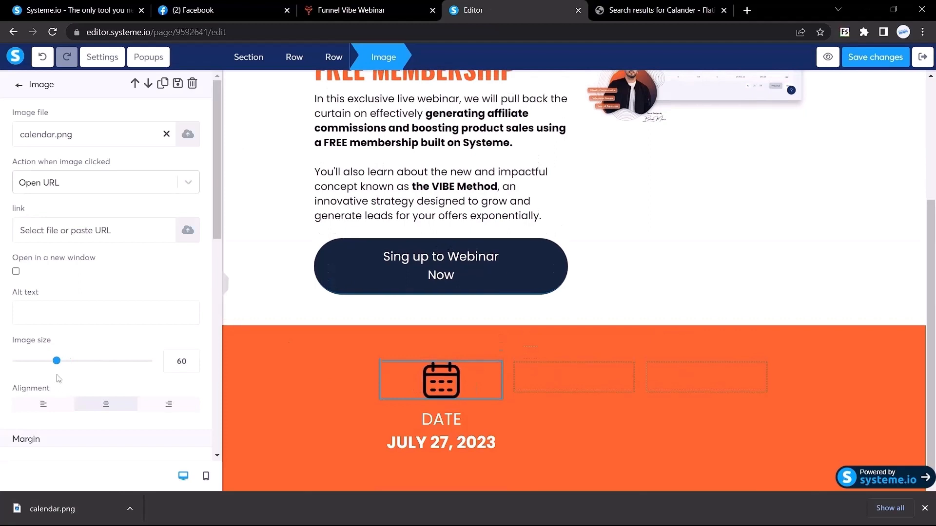
click(338, 359)
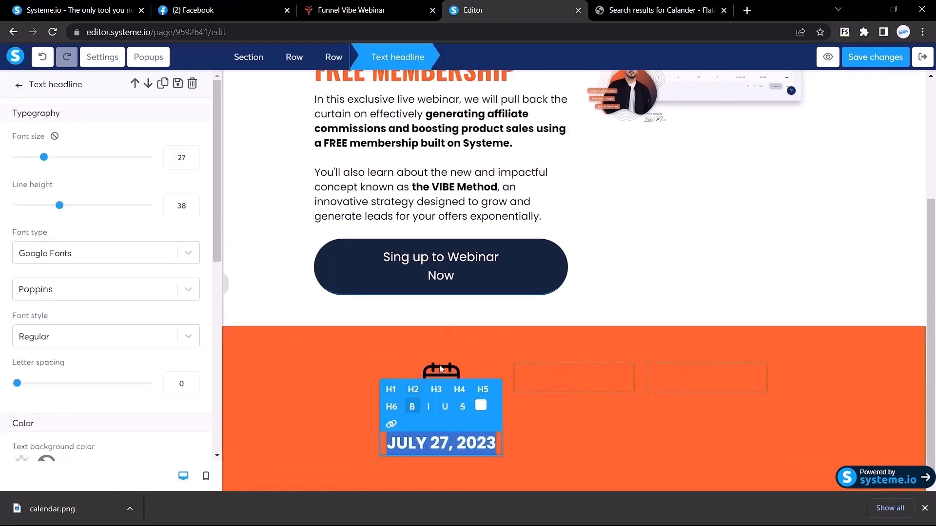
Duplicate the calendar icon, DATE and JULY 27, 2023 into the band's second column.
click(341, 360)
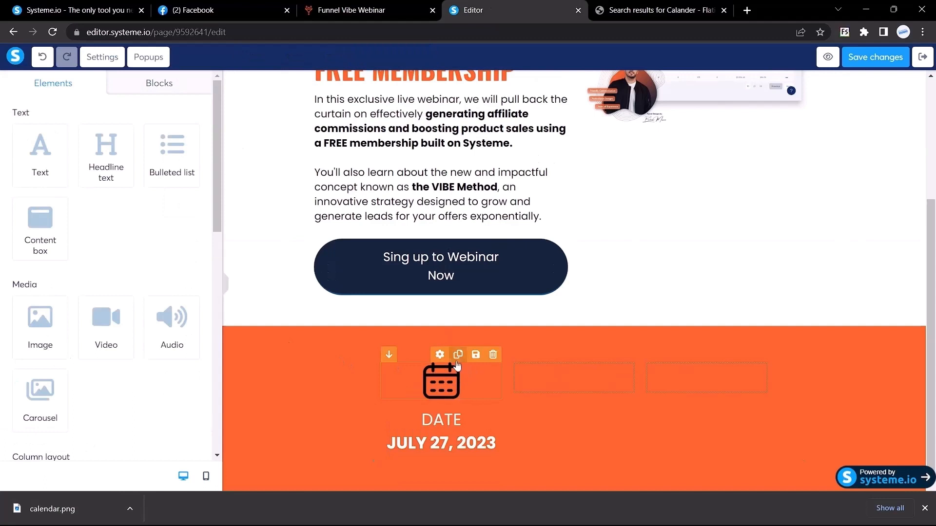
click(415, 371)
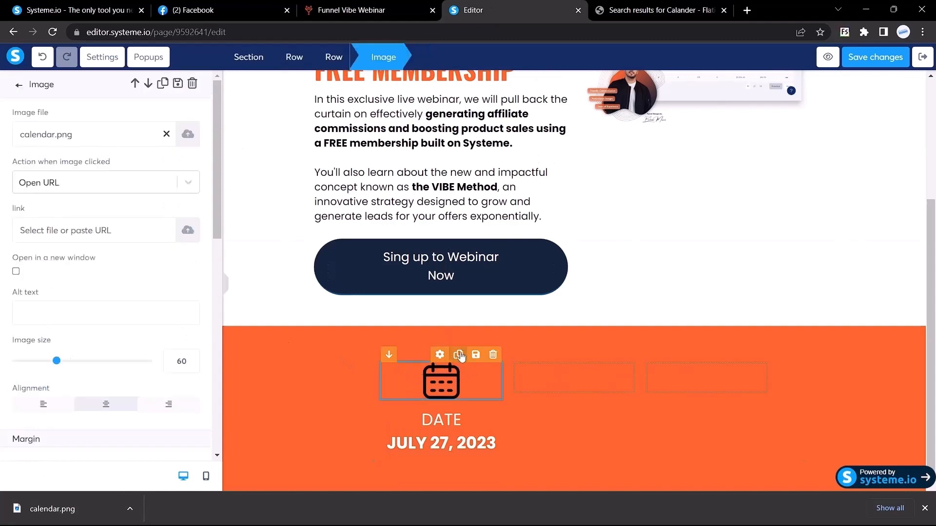
click(458, 355)
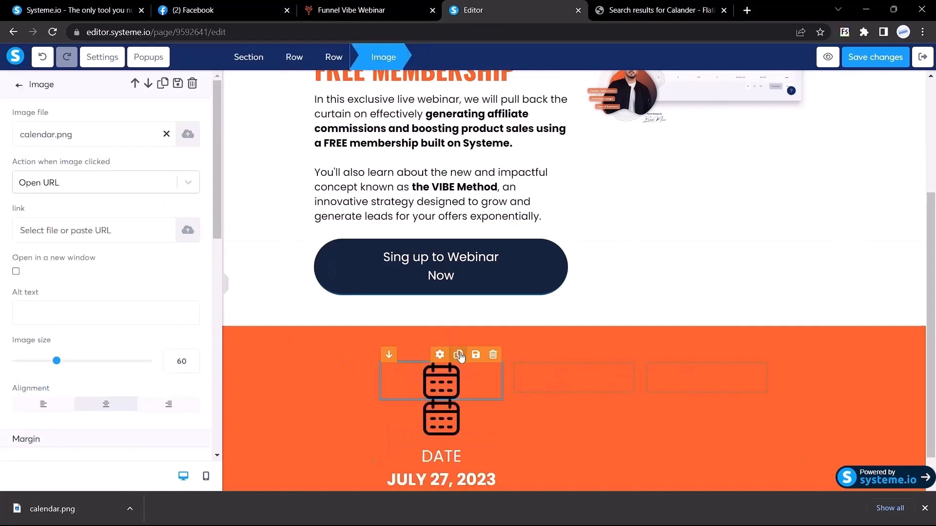
click(441, 423)
drag(435, 427, 574, 385)
click(458, 400)
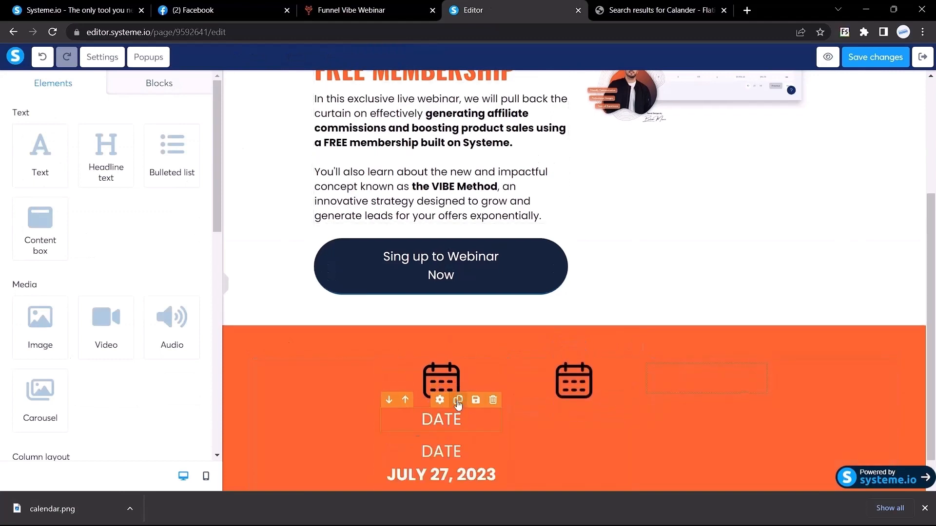
drag(428, 451, 574, 404)
click(458, 424)
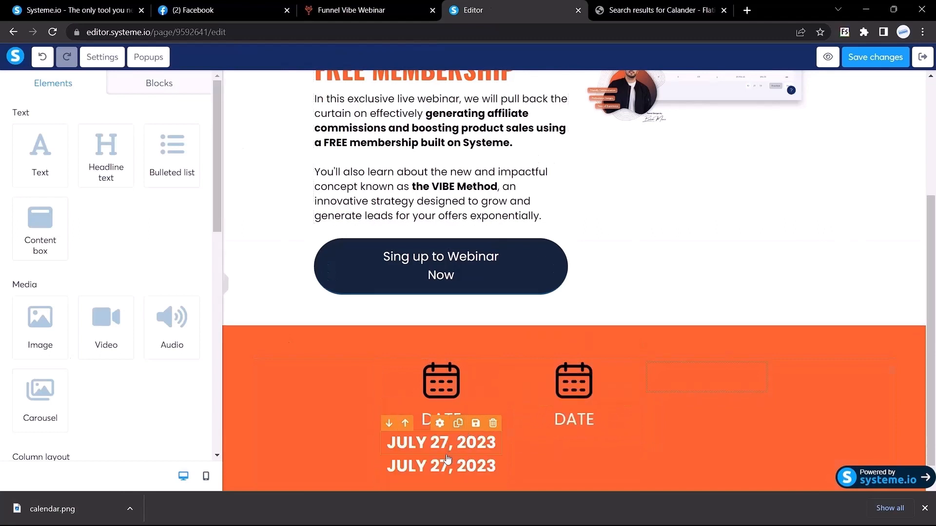
drag(448, 461, 574, 431)
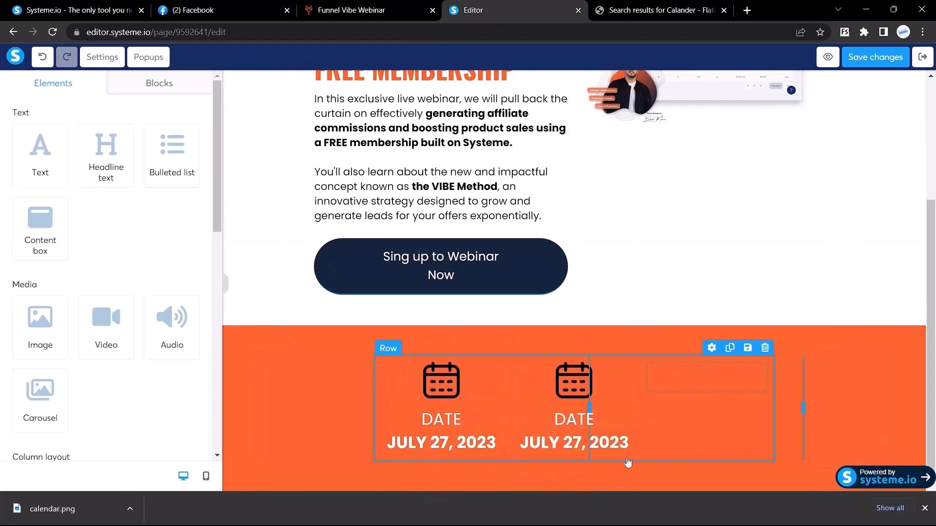
Duplicate the second column's calendar, DATE and date into the third column.
click(591, 356)
drag(576, 417, 687, 375)
click(590, 403)
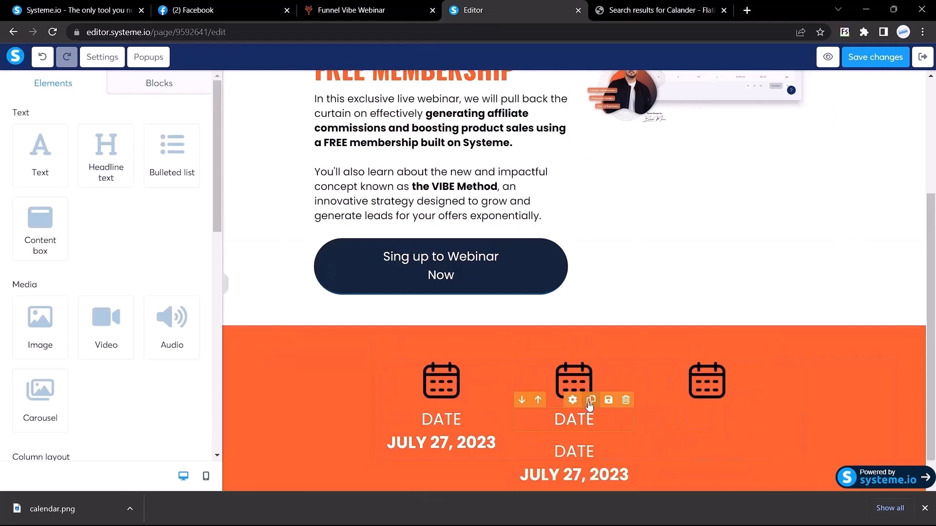
drag(582, 449, 705, 422)
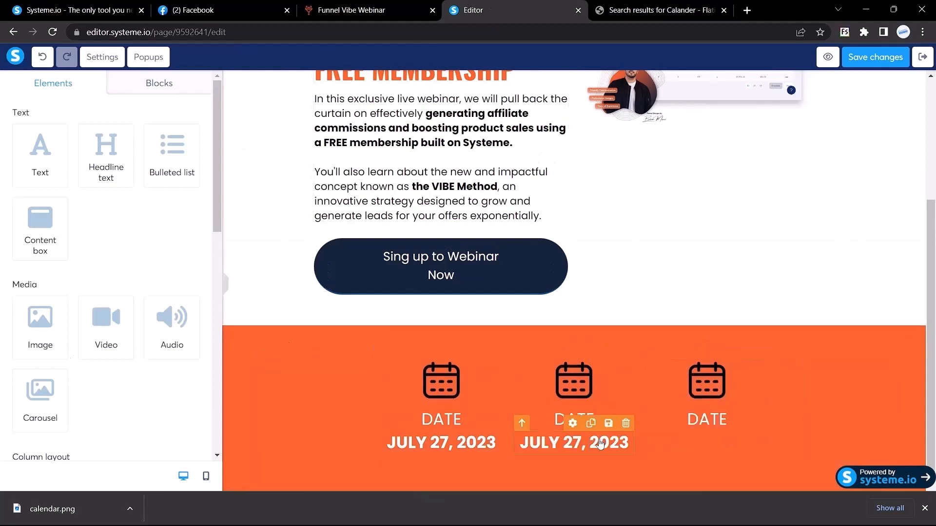
click(591, 422)
drag(580, 463, 707, 432)
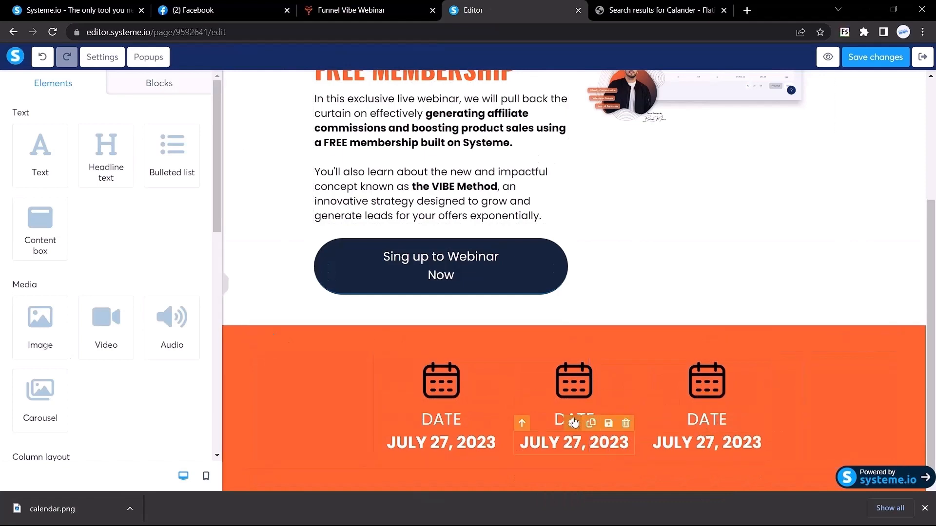
click(341, 9)
click(454, 238)
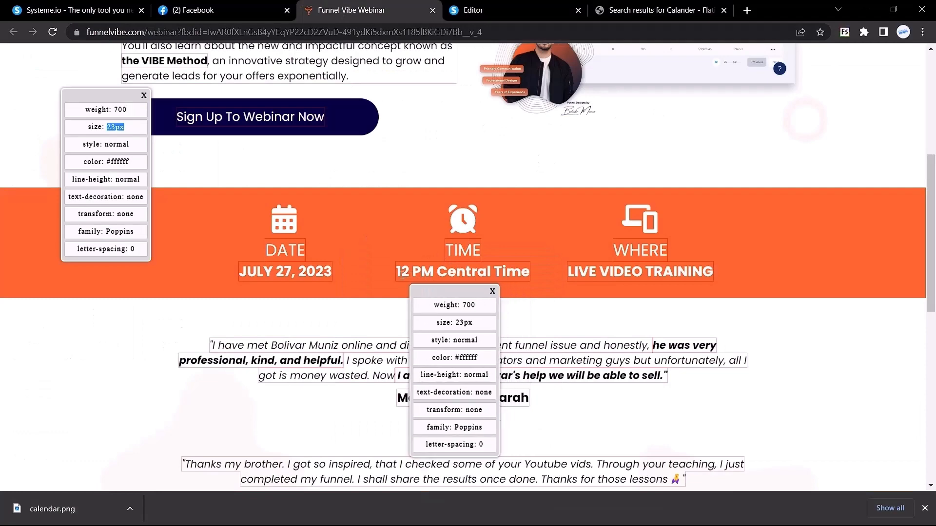
Replace the middle column's date with 12 PM Central Time copied from the live page.
drag(398, 272, 543, 278)
key(ctrl+c)
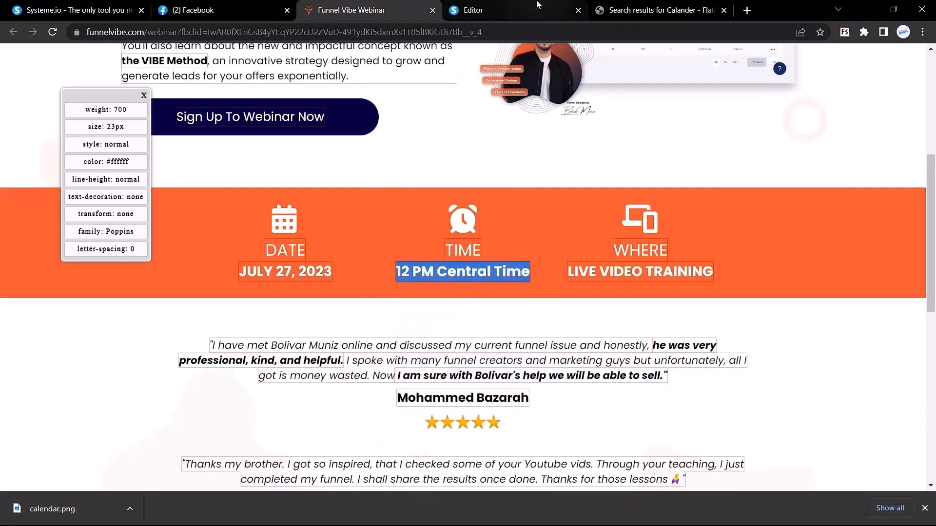
click(539, 4)
triple_click(565, 442)
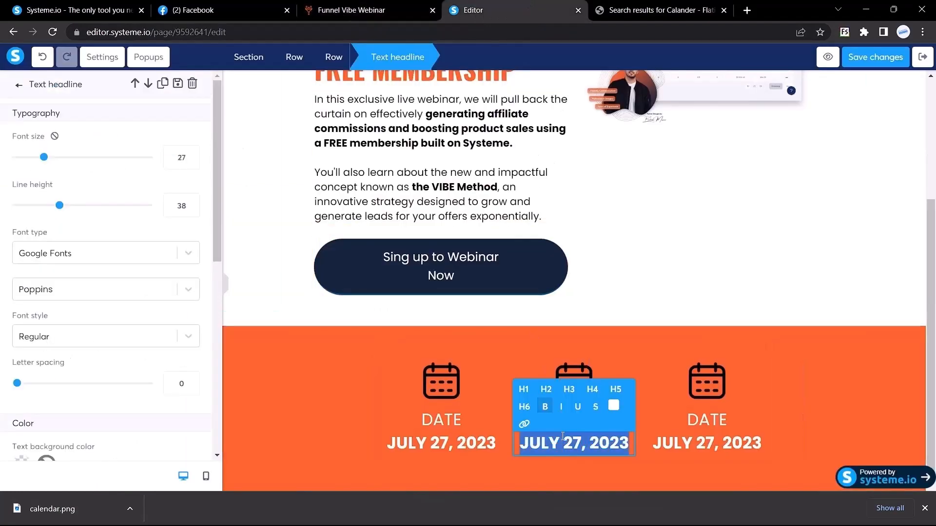
key(ctrl+v)
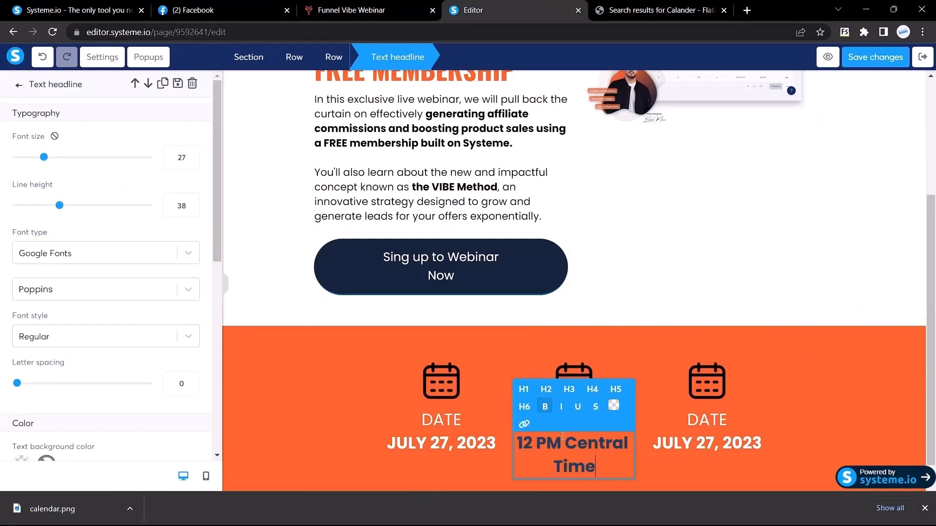
key(ctrl+z)
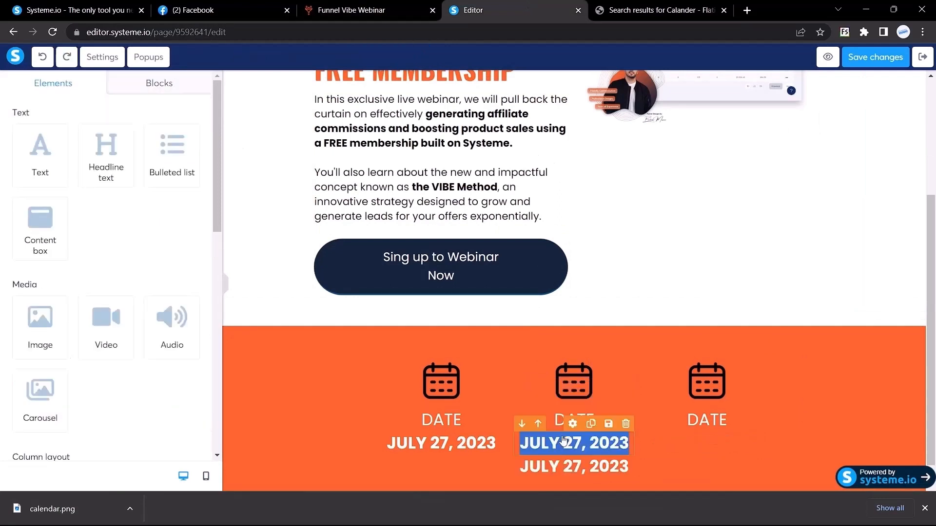
key(ctrl+v)
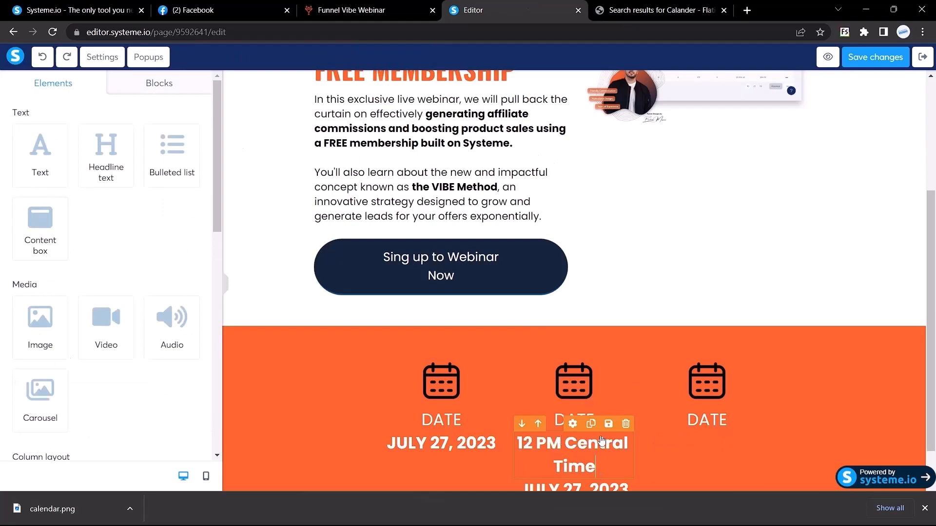
scroll(596, 453, down, 1)
Keep the duplicate JULY 27, 2023 headline and move it into the third column.
click(593, 443)
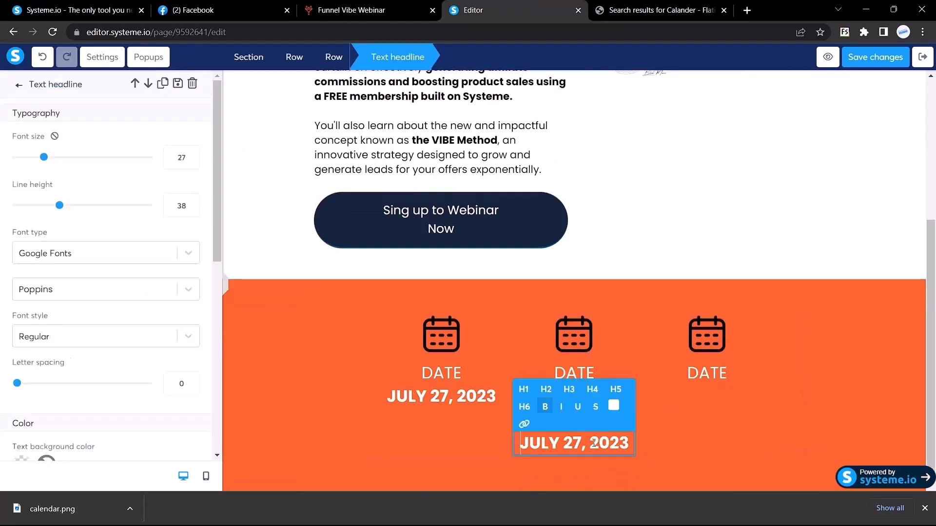
key(Escape)
click(626, 424)
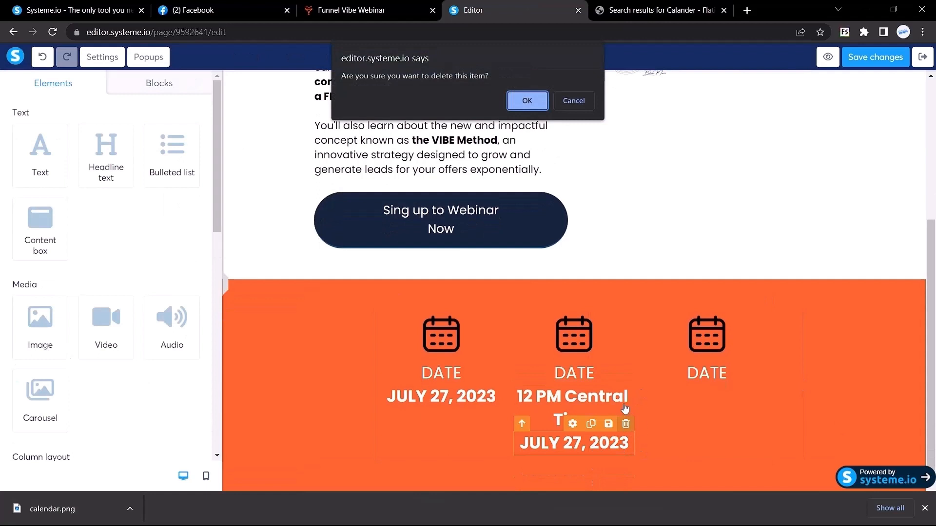
key(Escape)
drag(555, 443, 697, 382)
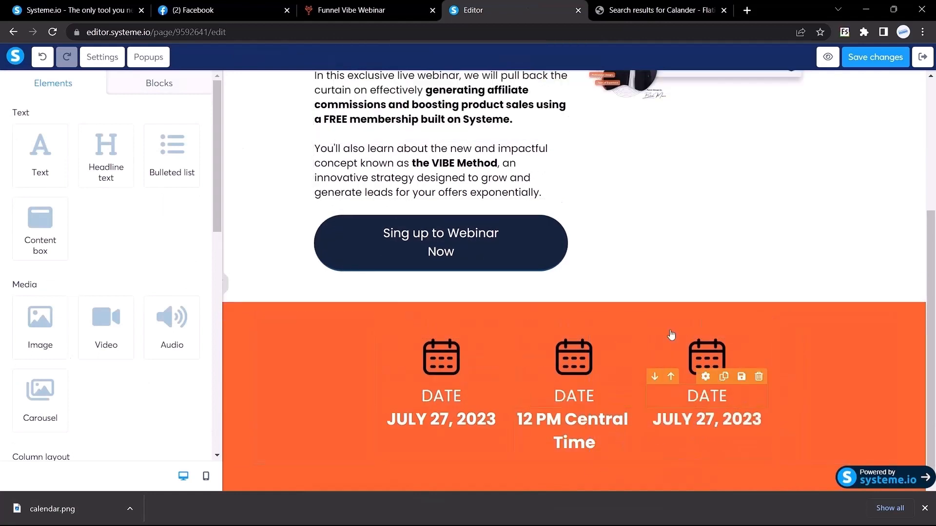
click(639, 9)
click(517, 9)
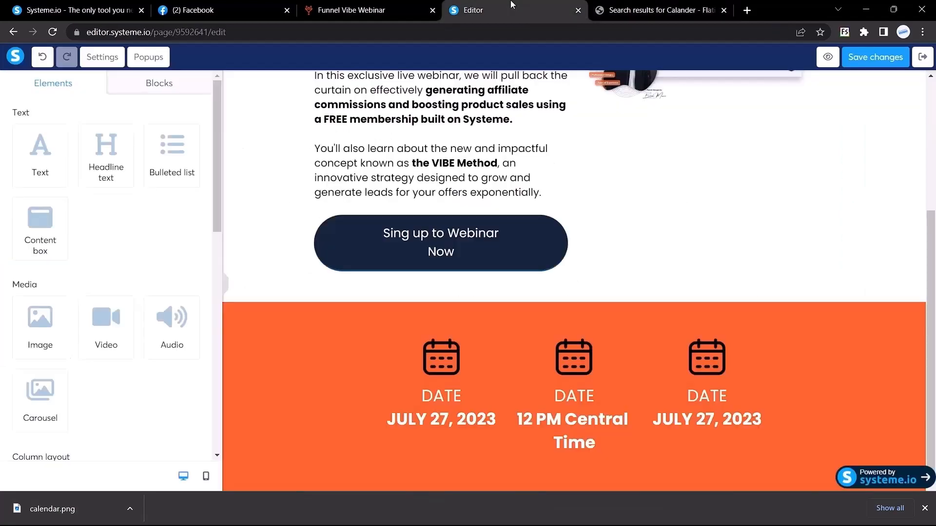
Copy LIVE VIDEO TRAINING from the reference page and relabel the middle DATE as TIME.
click(417, 5)
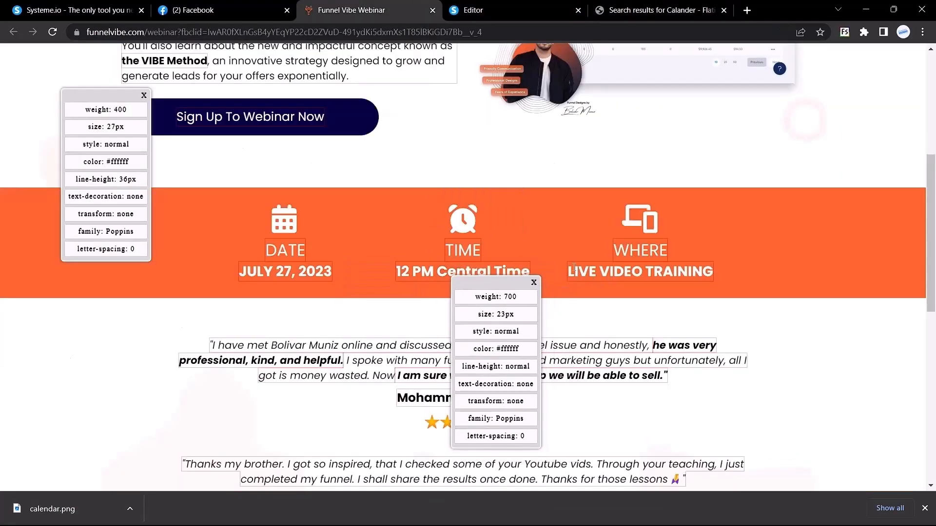
drag(570, 272, 734, 279)
key(ctrl+c)
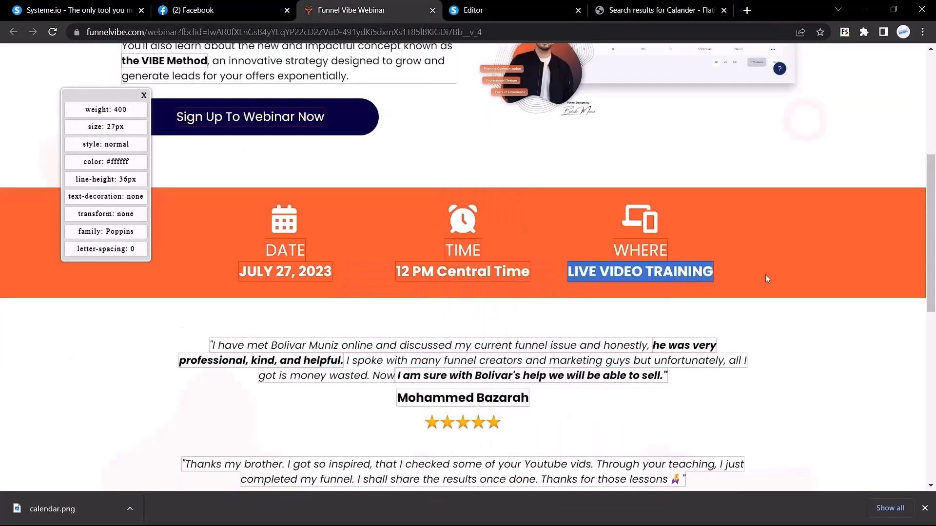
click(556, 9)
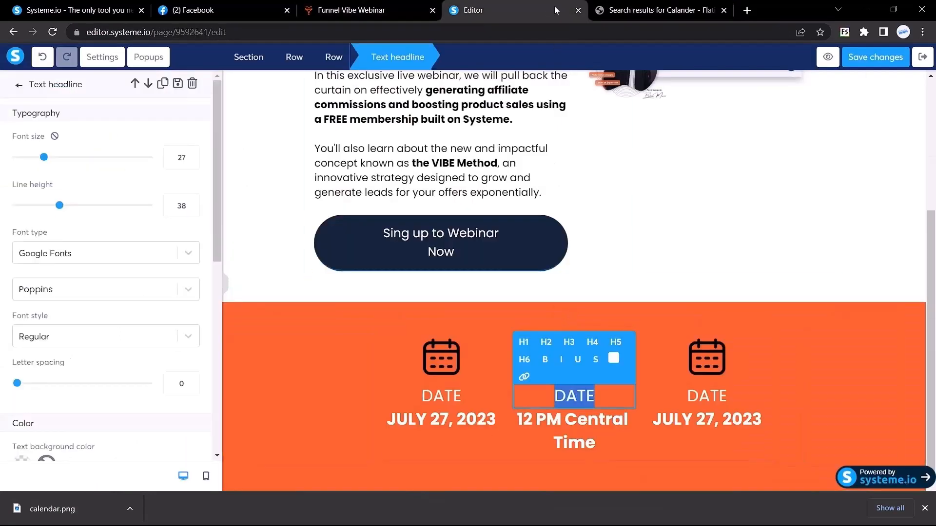
click(348, 6)
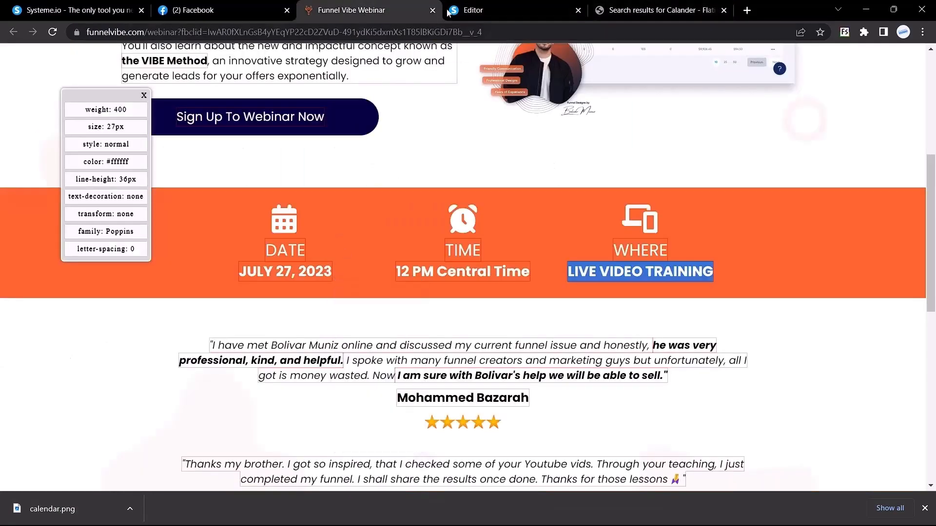
click(448, 12)
text(TIME)
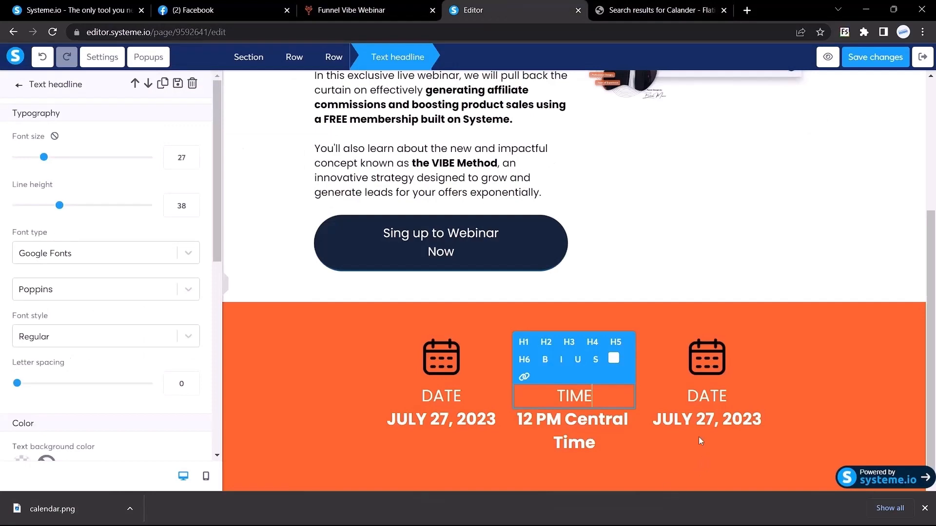
Replace the third column's date with LIVE VIDEO TRAINING.
triple_click(706, 425)
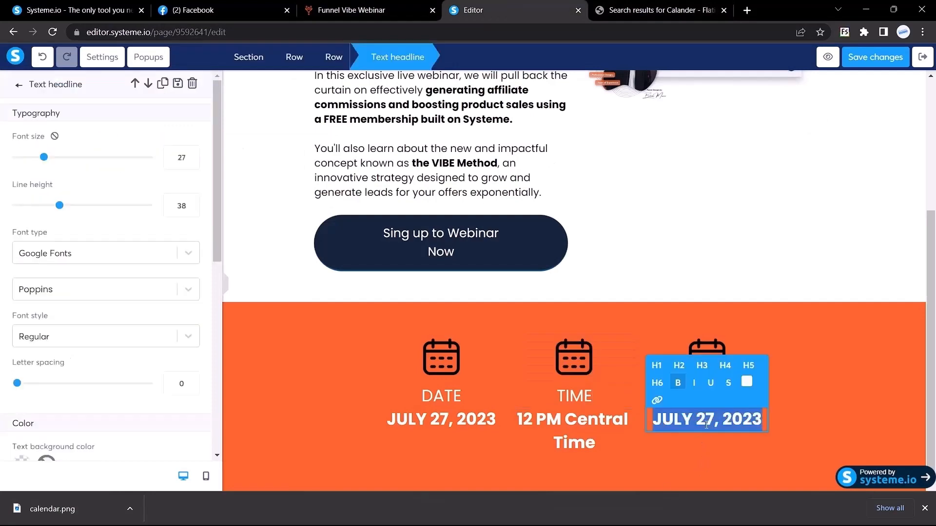
key(ctrl+v)
click(705, 465)
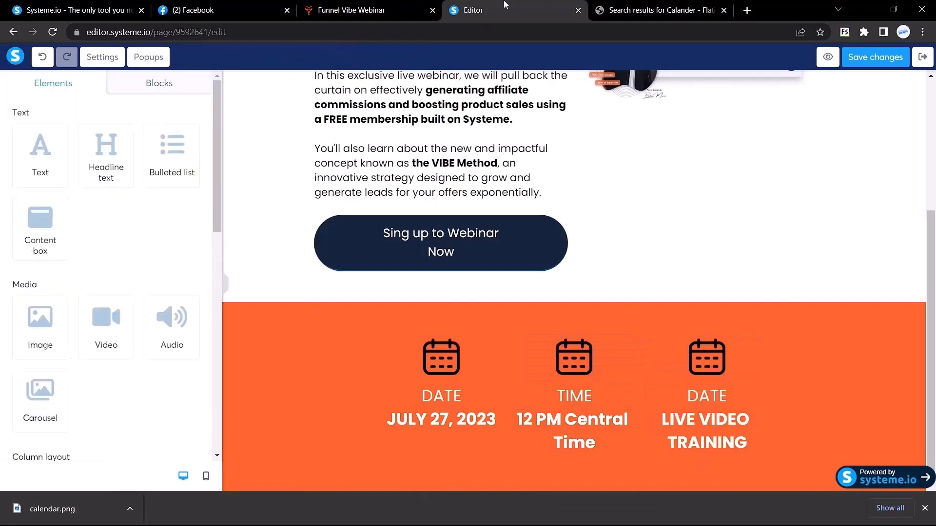
Rename the third column's DATE label to WHERE and collapse the sidebar.
click(407, 5)
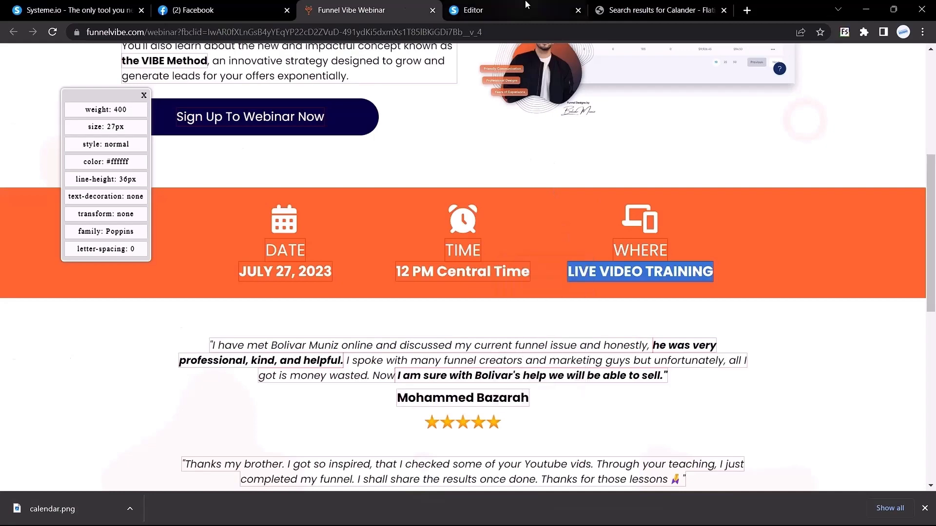
click(487, 10)
double_click(709, 398)
text(WHERE)
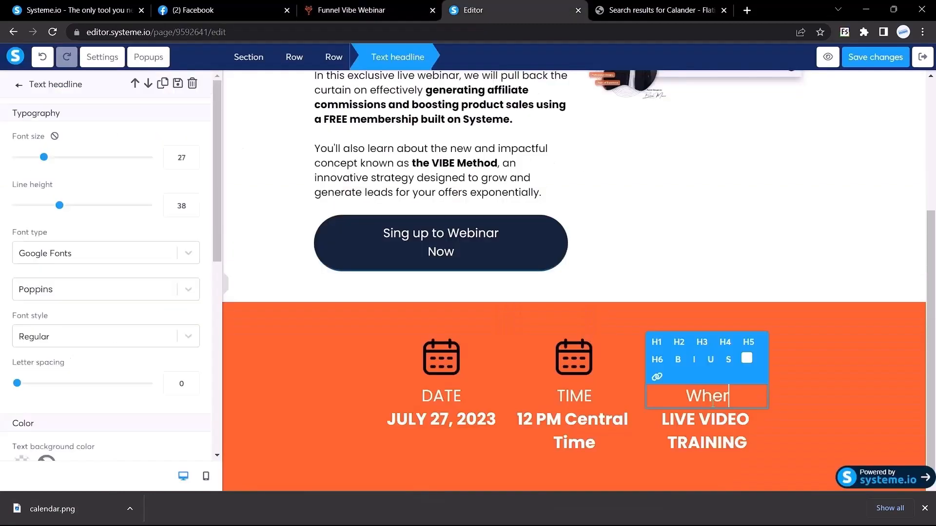
click(598, 330)
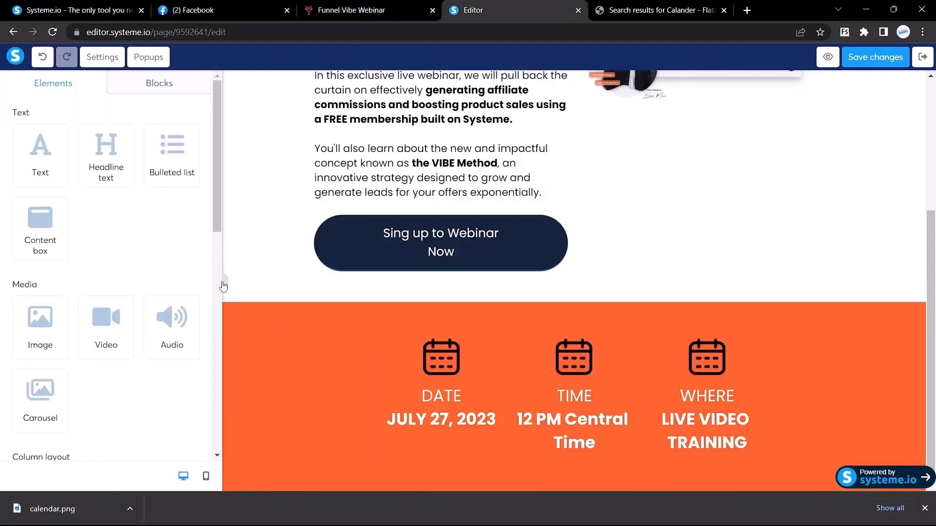
click(224, 284)
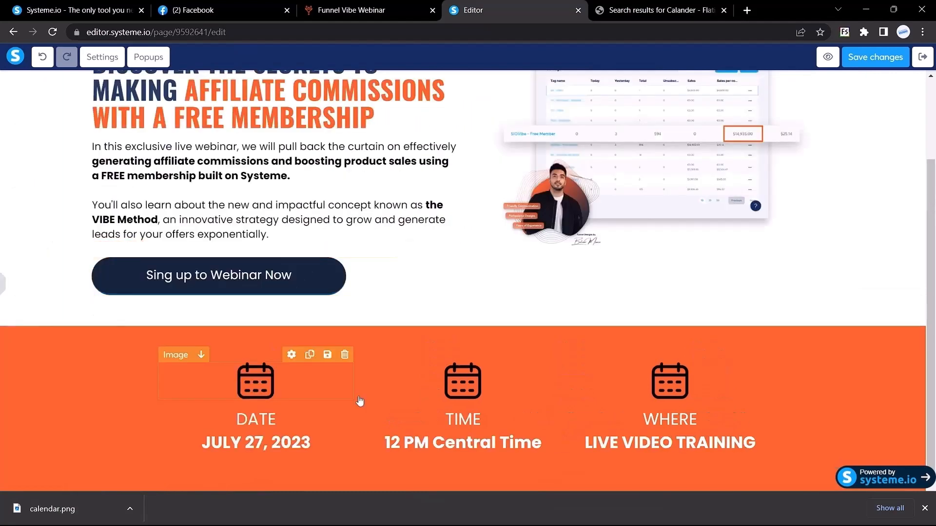
click(341, 9)
Search Flaticon for 'time' and download a clock icon as clock.png.
click(517, 9)
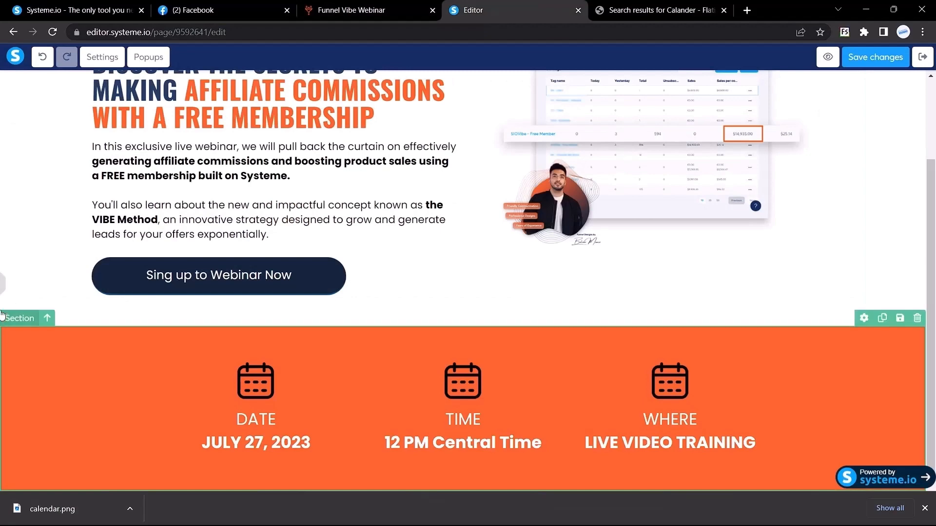
click(2, 284)
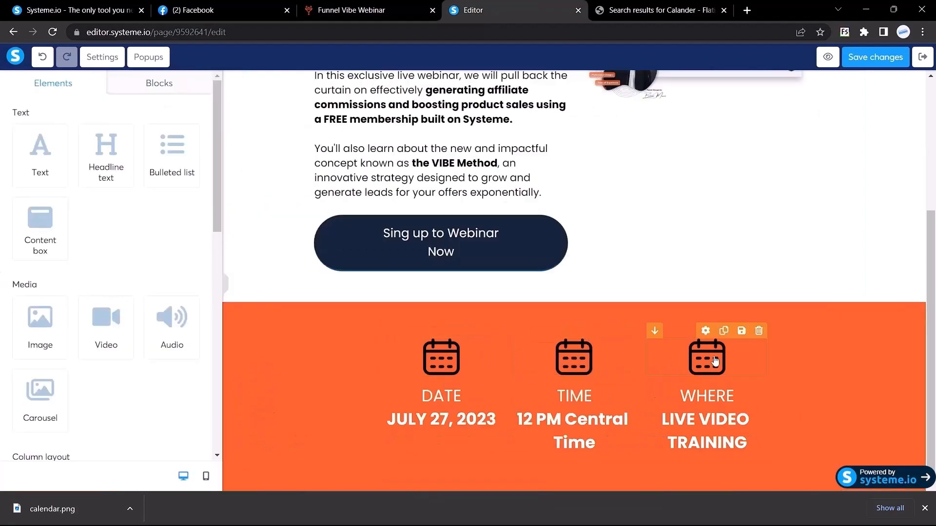
click(634, 10)
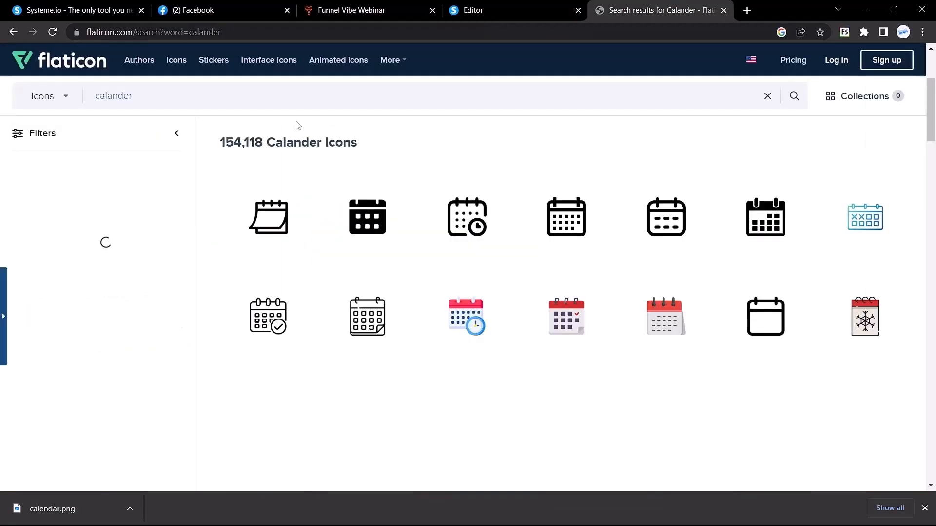
double_click(276, 102)
text(time)
key(Return)
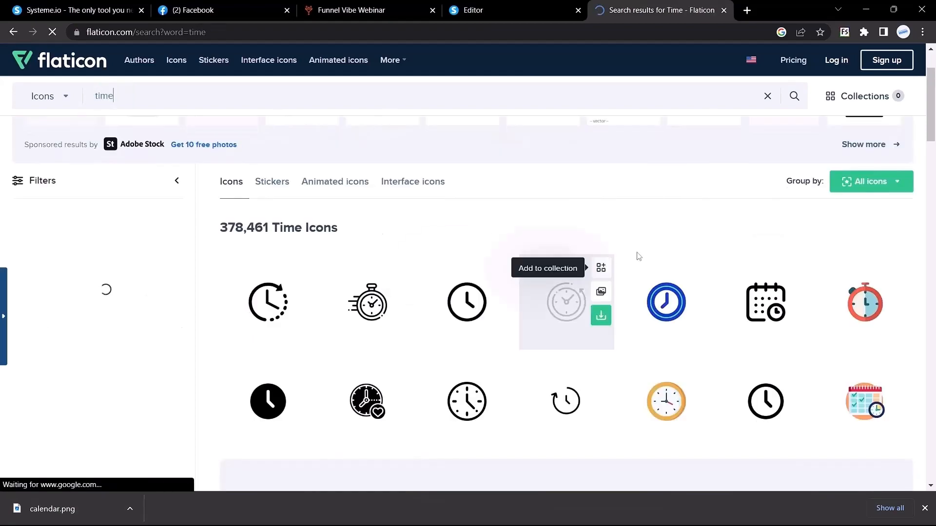
scroll(634, 282, down, 1)
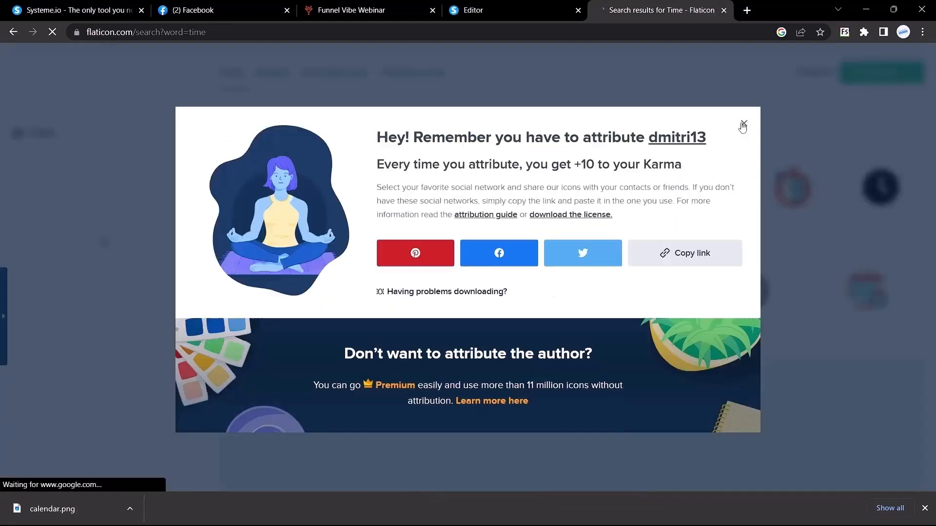
click(743, 124)
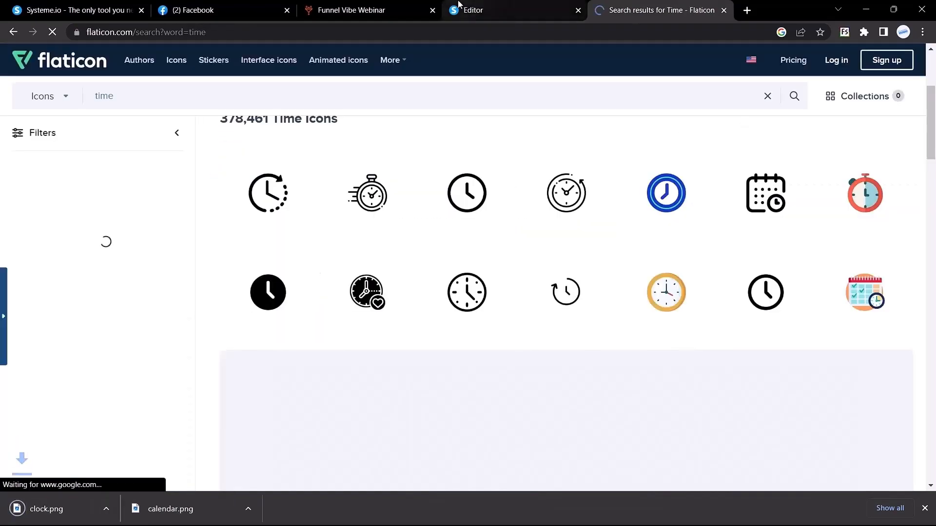
Search Flaticon for 'device' and download the responsive devices icon as responsive.png.
click(375, 10)
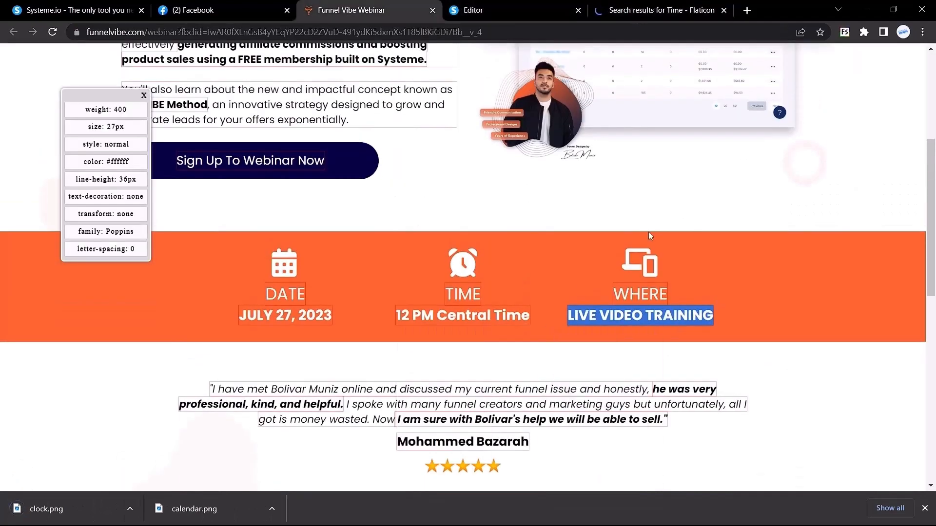
click(636, 4)
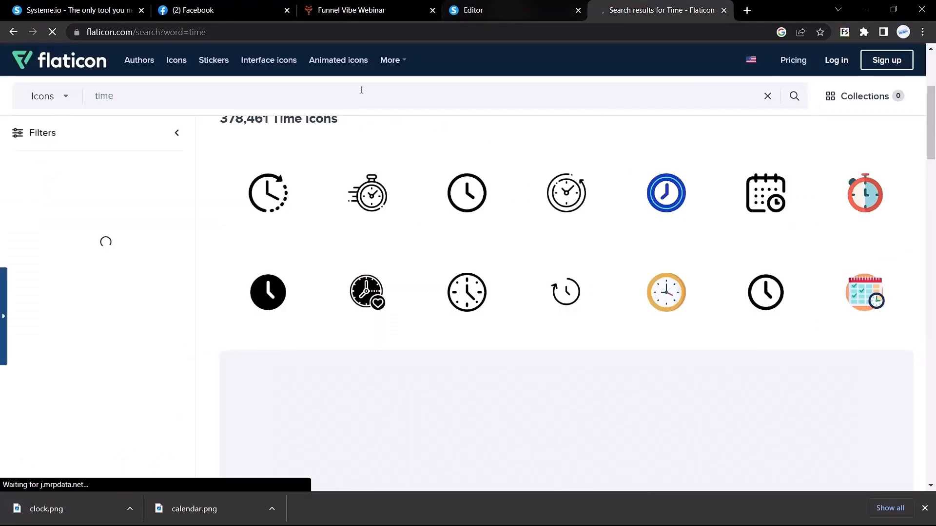
scroll(330, 289, up, 3)
triple_click(136, 98)
text(device)
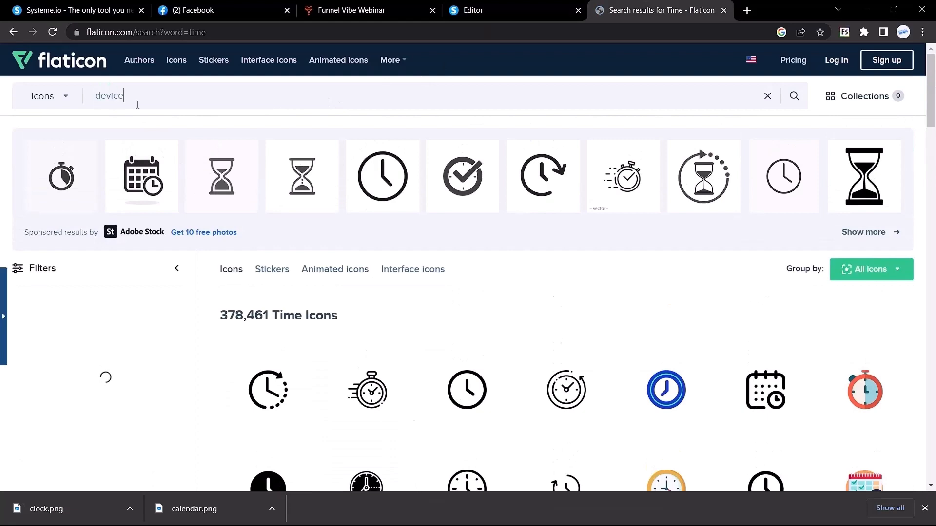
key(Return)
click(595, 292)
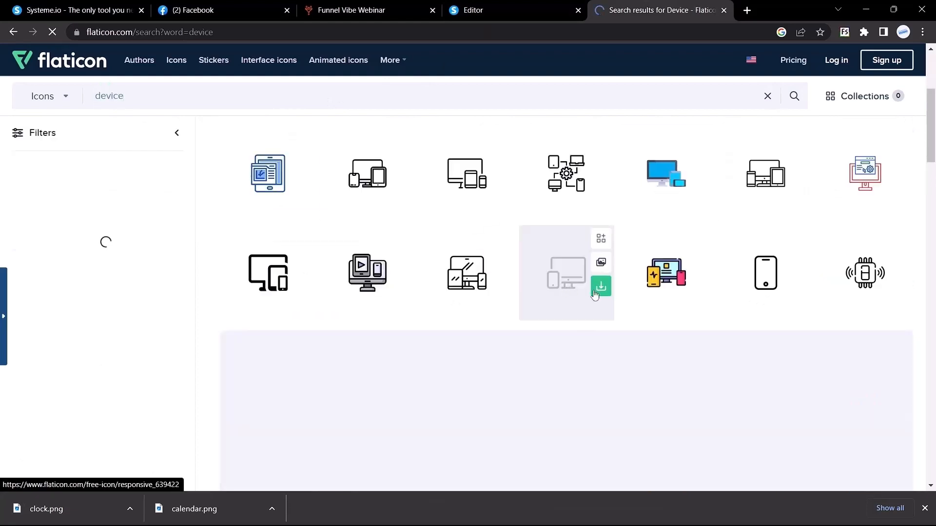
click(511, 6)
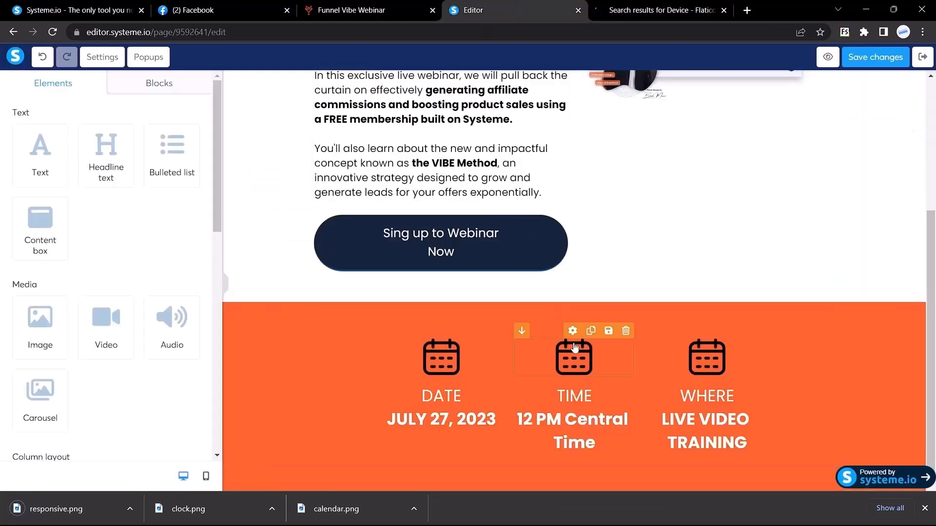
Swap the TIME column's calendar for clock.png and set its size to 60.
click(577, 367)
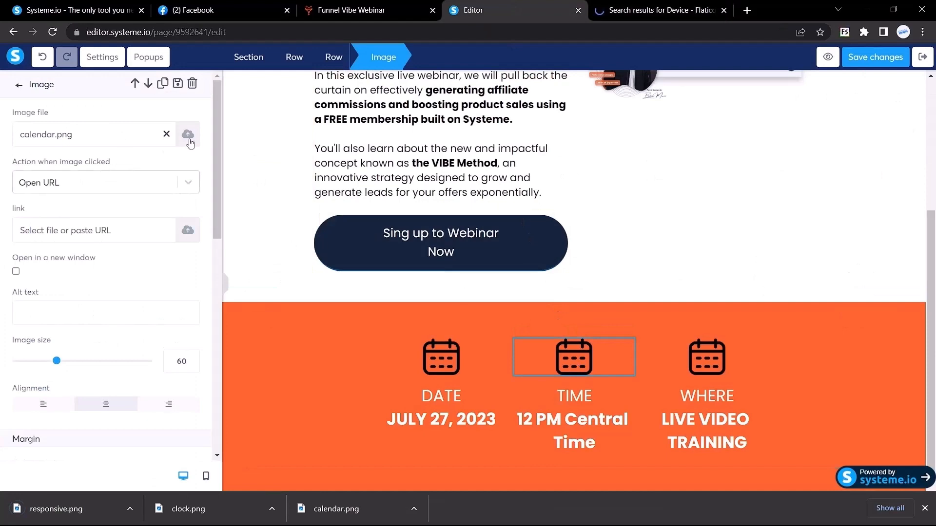
click(188, 134)
drag(207, 497, 380, 331)
click(658, 433)
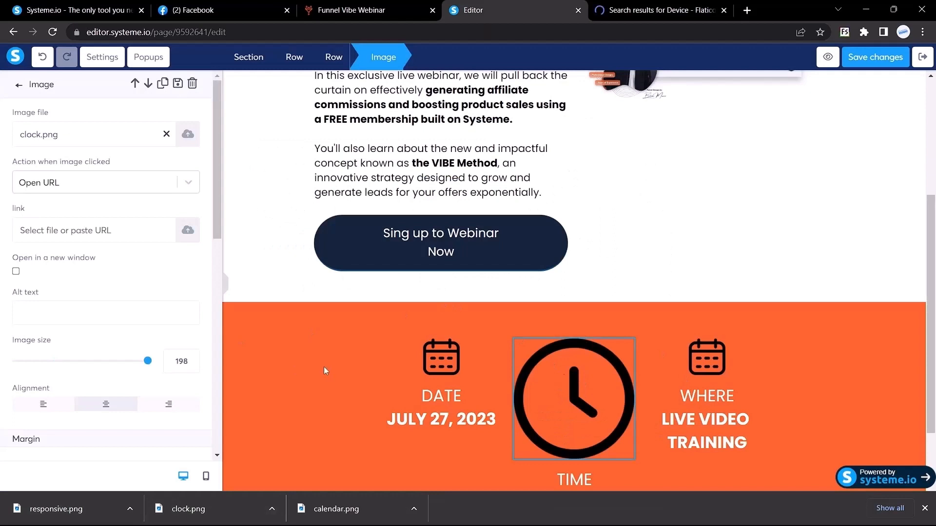
click(435, 365)
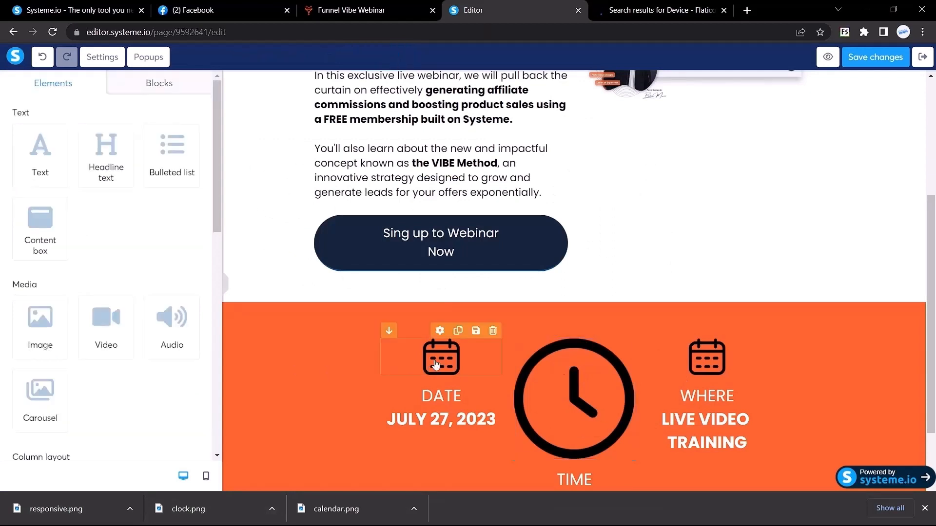
click(436, 364)
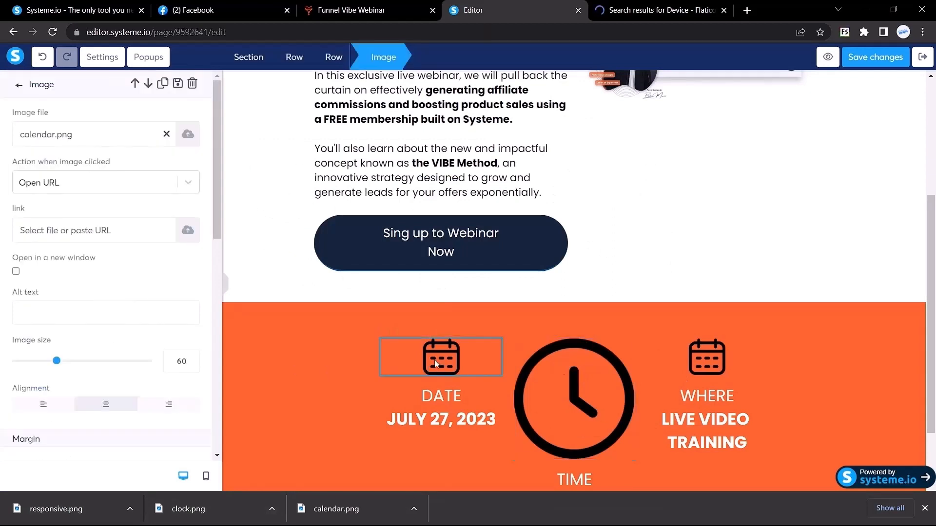
click(567, 393)
click(554, 405)
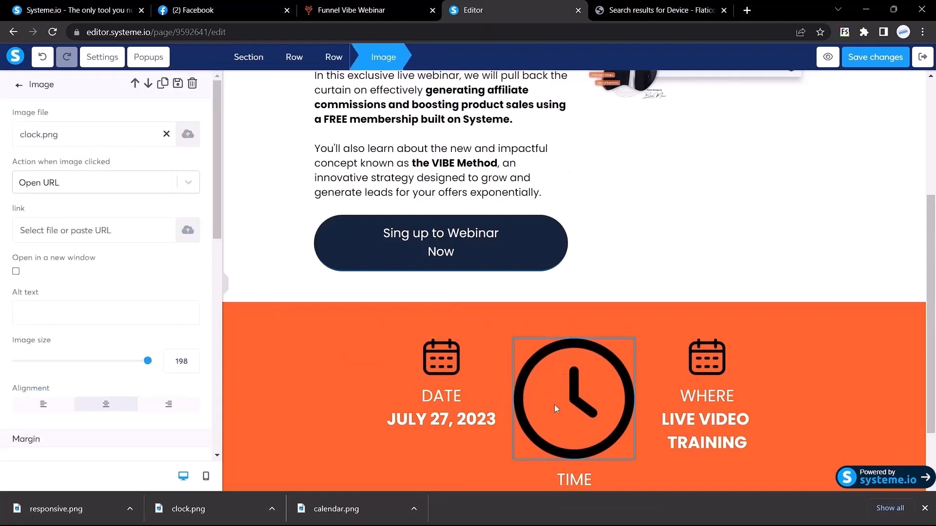
double_click(181, 362)
text(60)
click(716, 351)
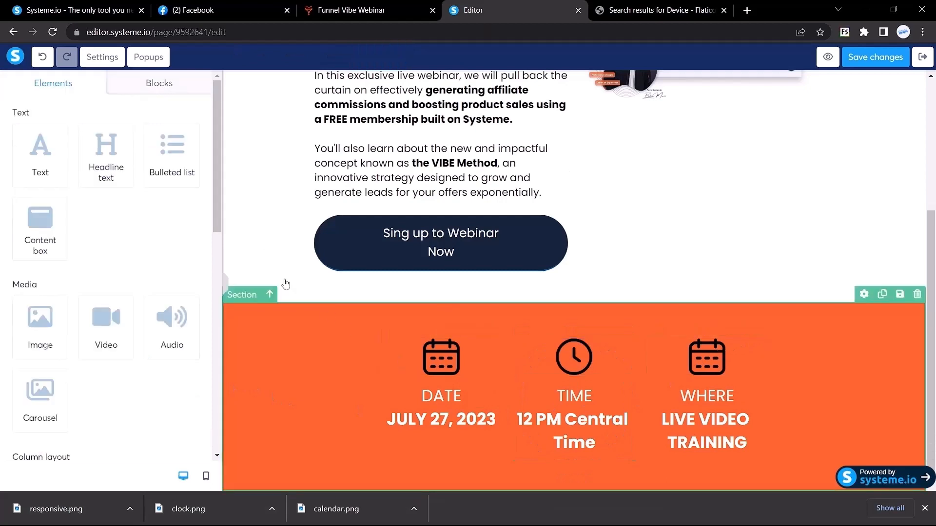
Swap the WHERE column's calendar for responsive.png and set its size to 60.
click(703, 373)
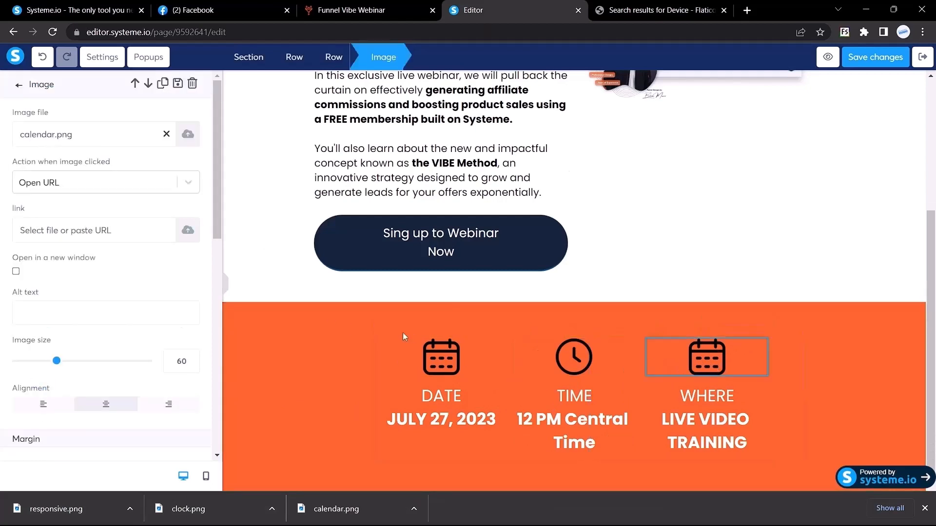
click(188, 134)
drag(109, 510, 449, 272)
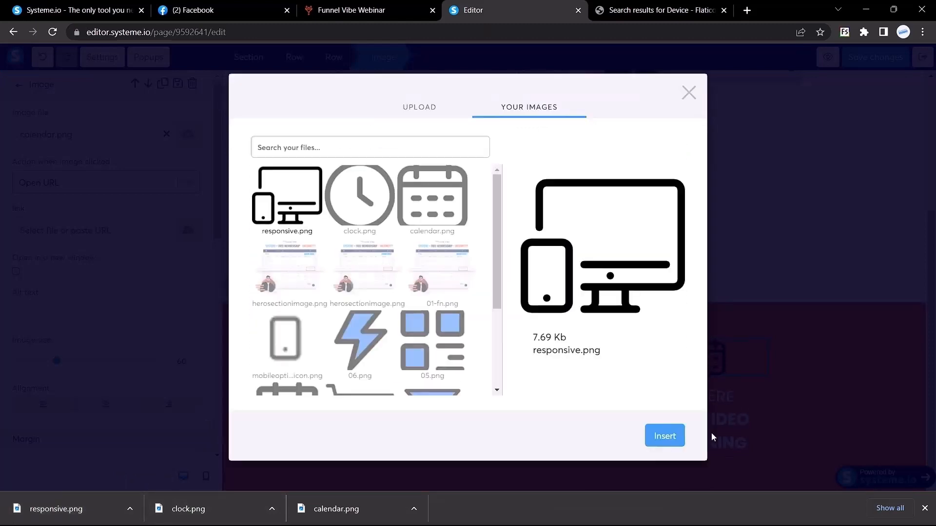
click(654, 438)
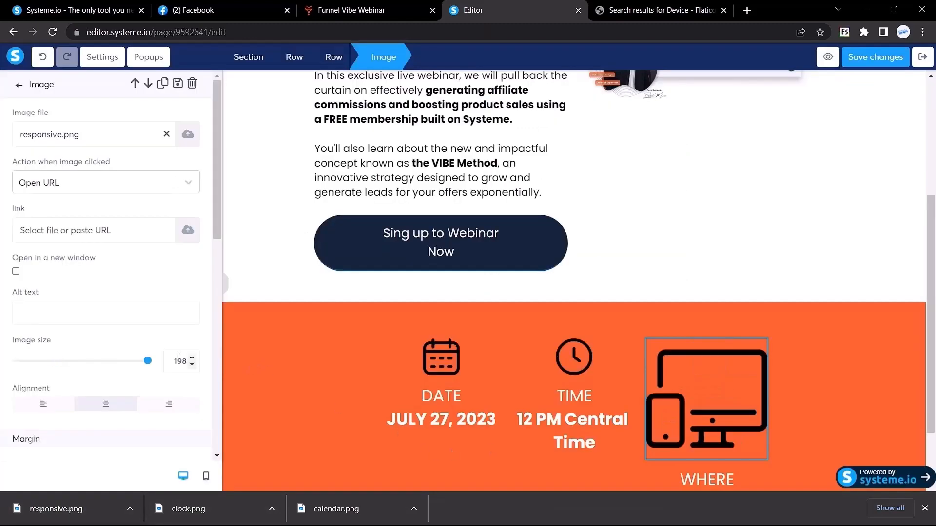
double_click(178, 359)
text(60)
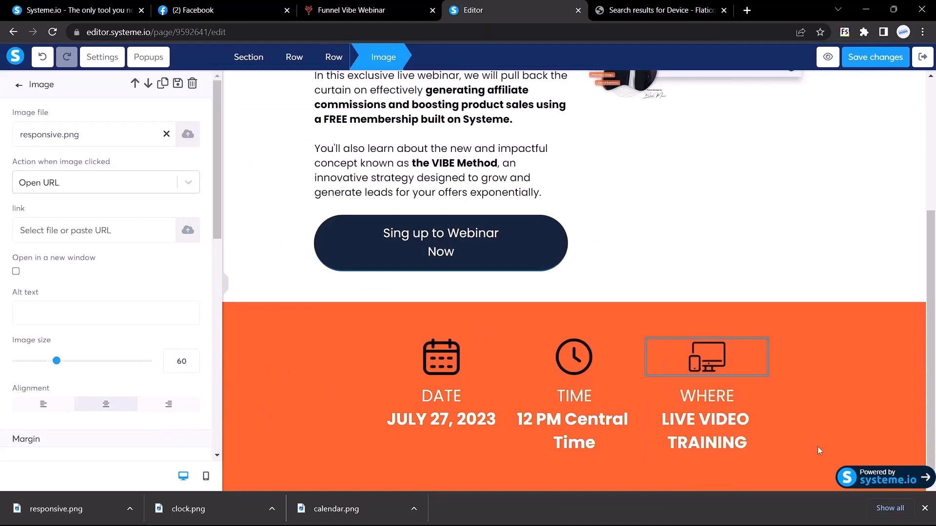
Give the icon-column row in the orange band Margin Top 50 and Margin Bottom 50.
click(925, 508)
click(351, 10)
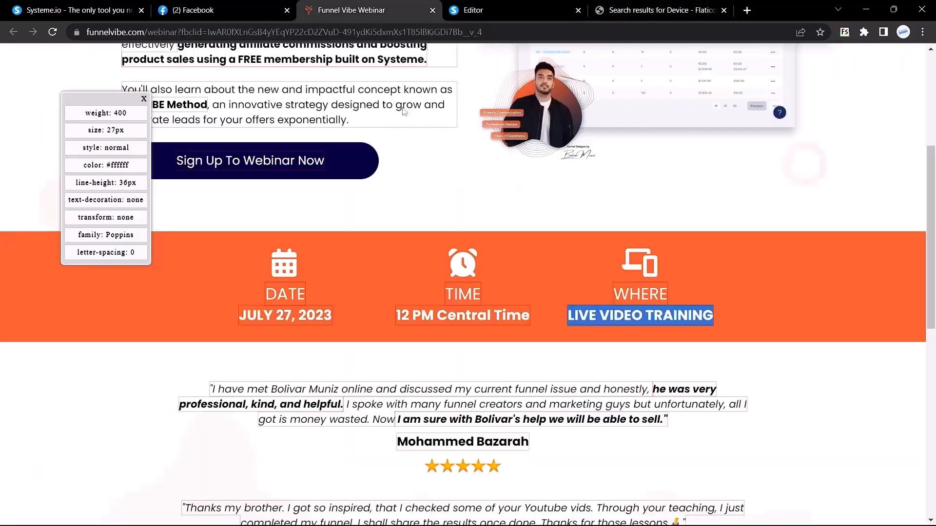
scroll(432, 236, down, 4)
scroll(432, 236, down, 1)
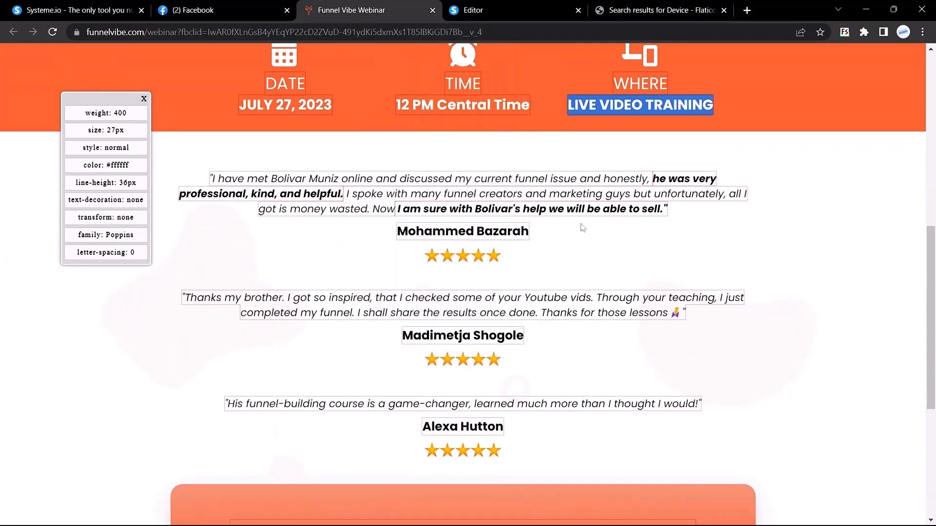
click(487, 10)
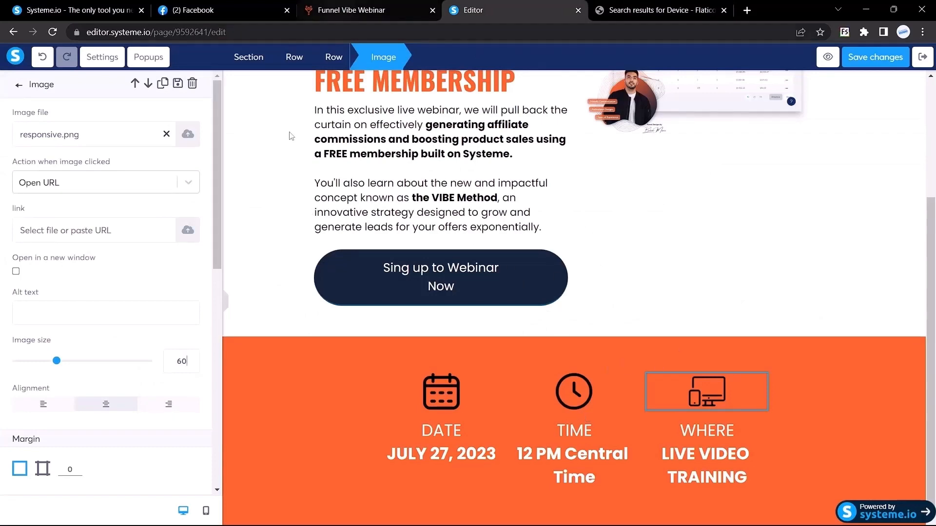
click(225, 302)
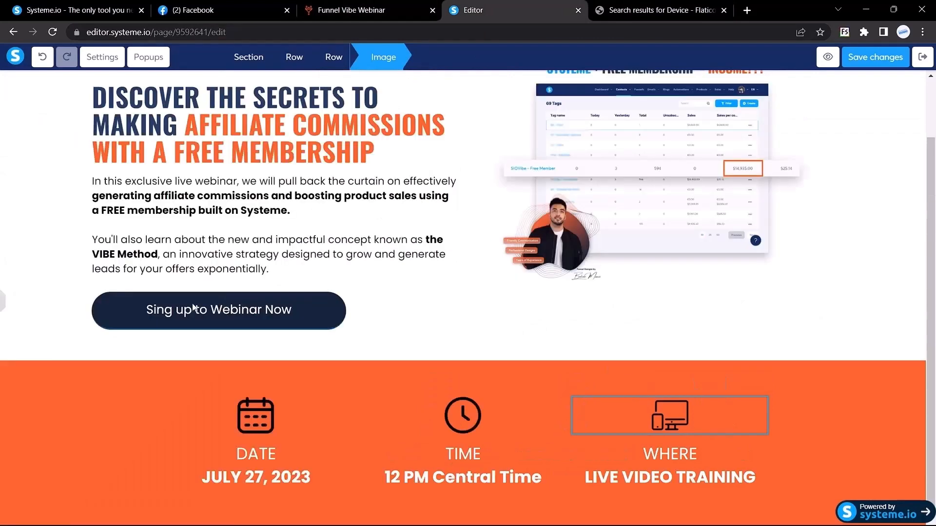
click(110, 402)
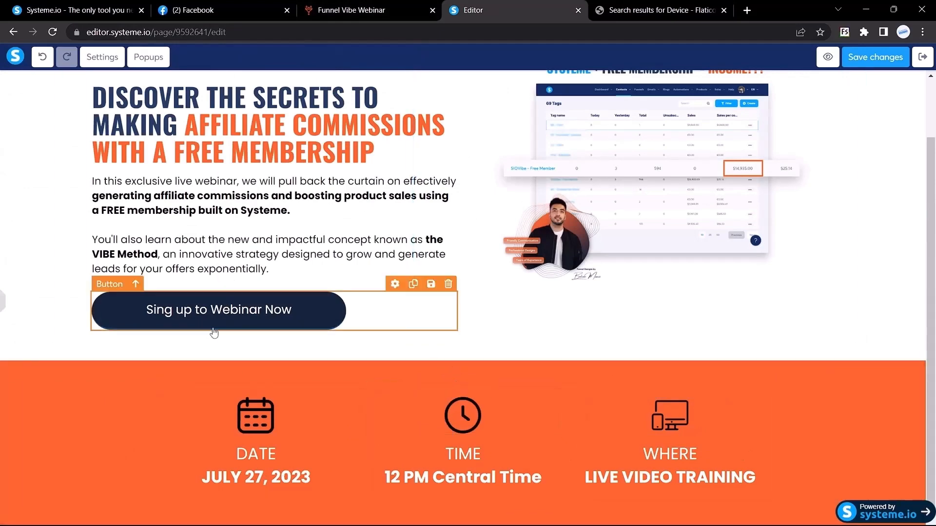
click(2, 307)
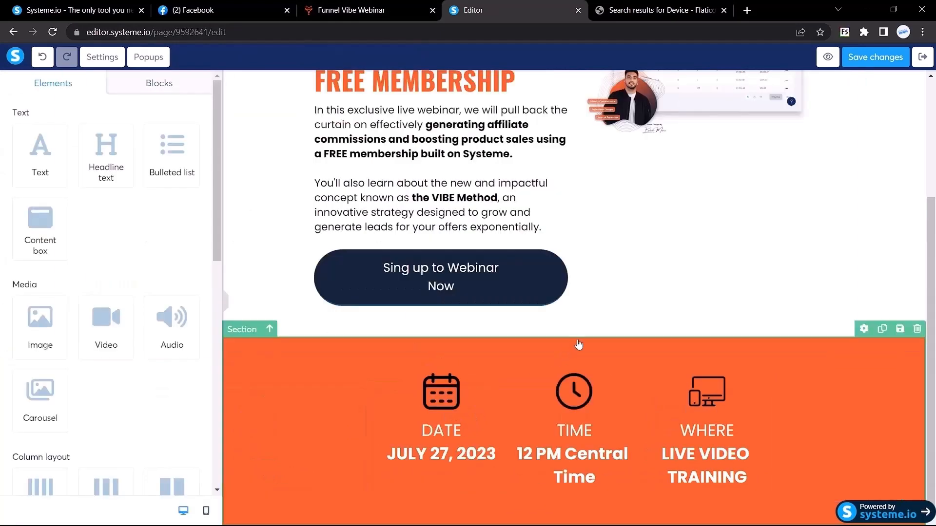
click(397, 368)
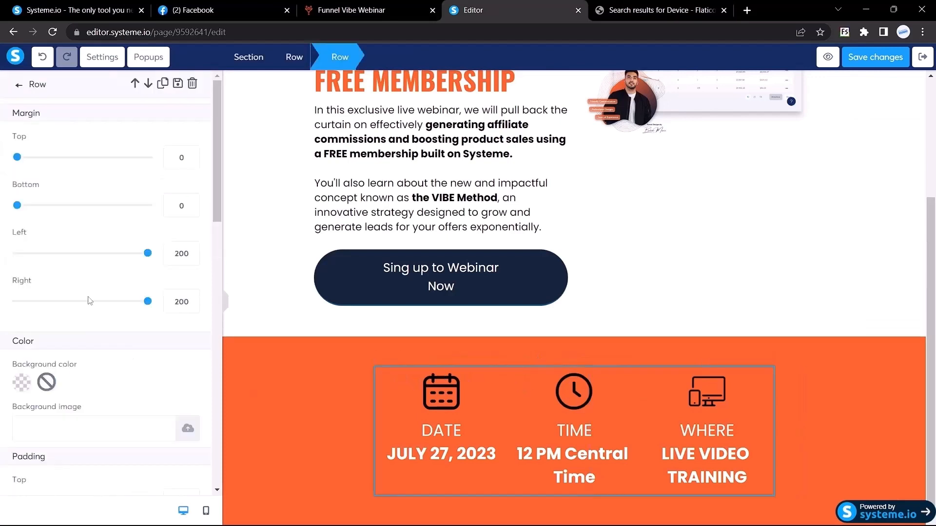
double_click(182, 157)
text(50)
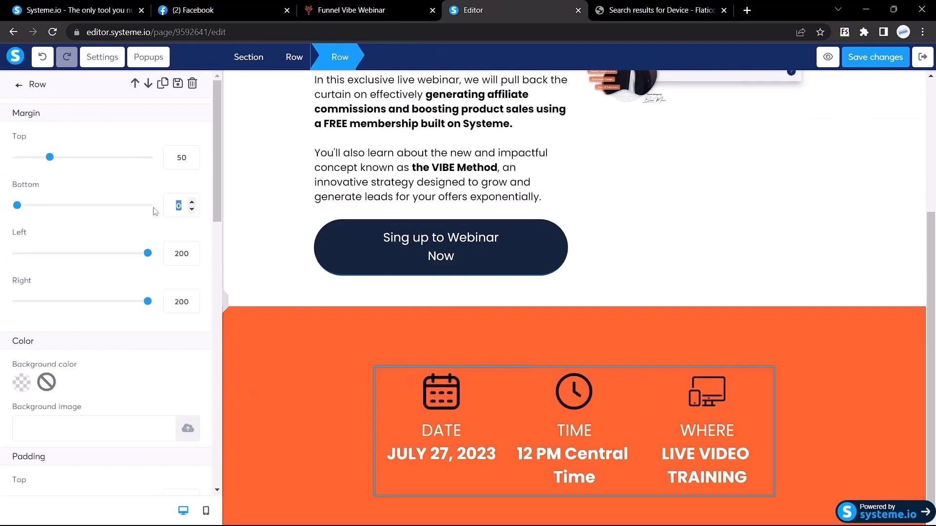
text(50)
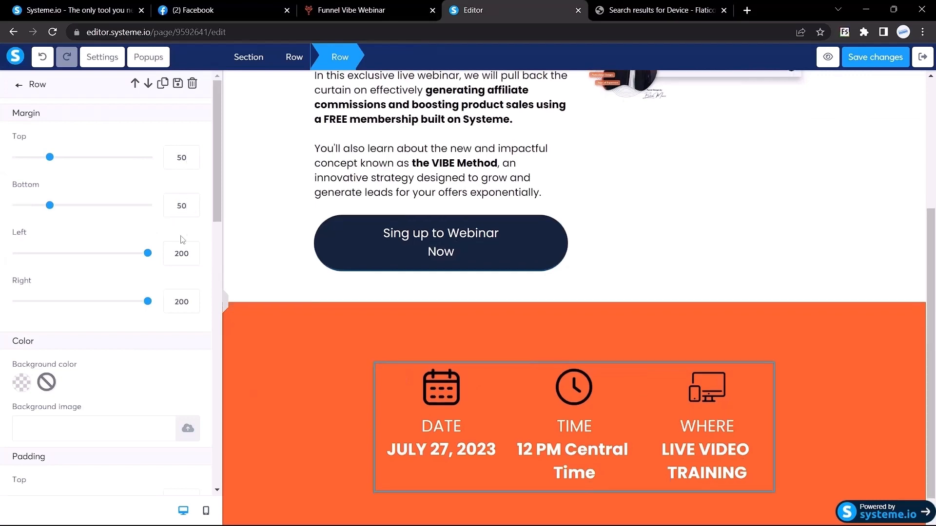
click(226, 305)
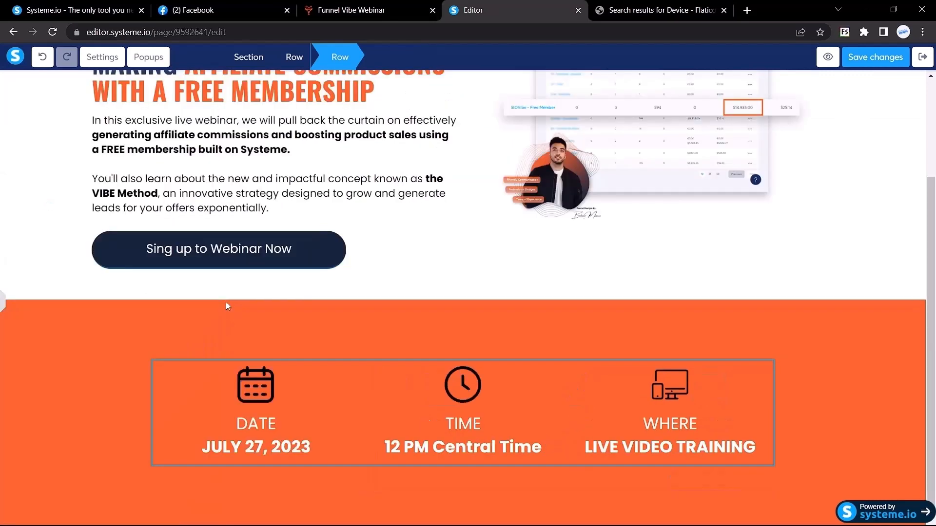
Add a new empty section below the orange DATE/TIME/WHERE band.
click(3, 307)
click(385, 9)
scroll(547, 211, up, 2)
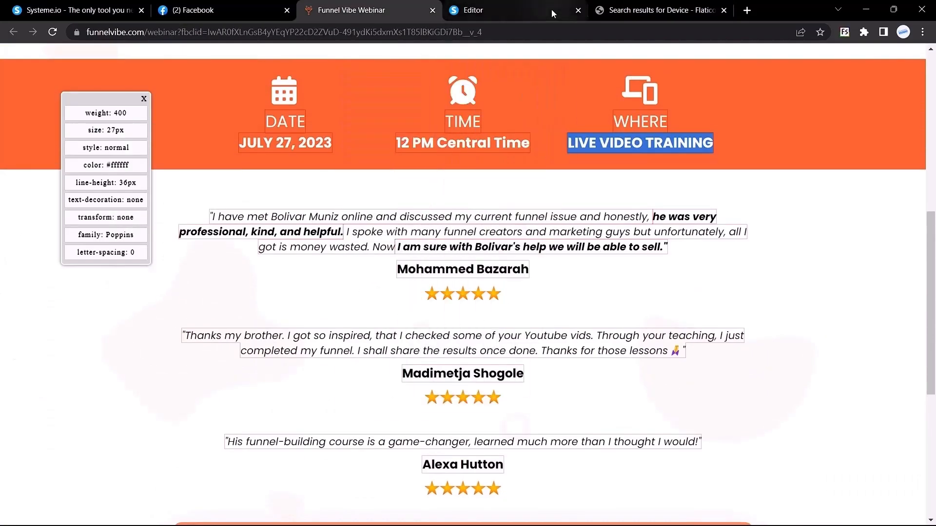
click(486, 4)
scroll(117, 301, down, 8)
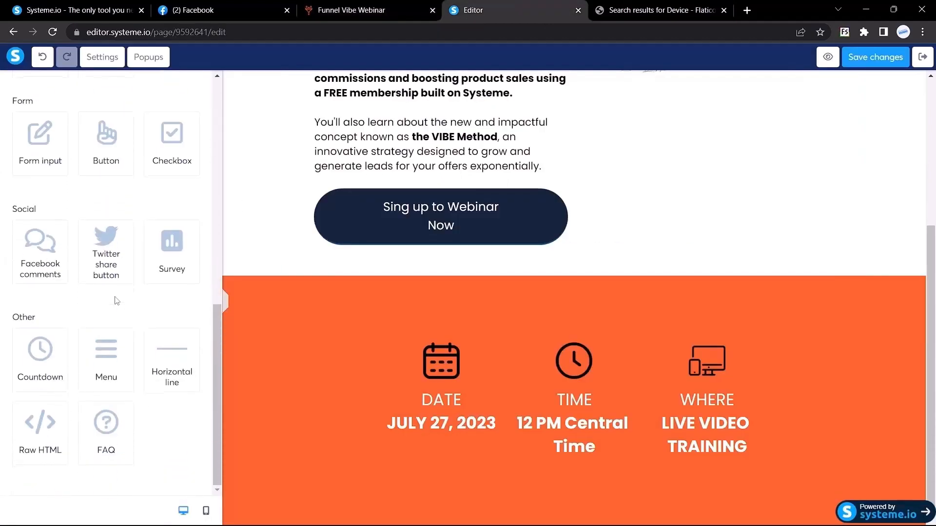
scroll(107, 301, up, 6)
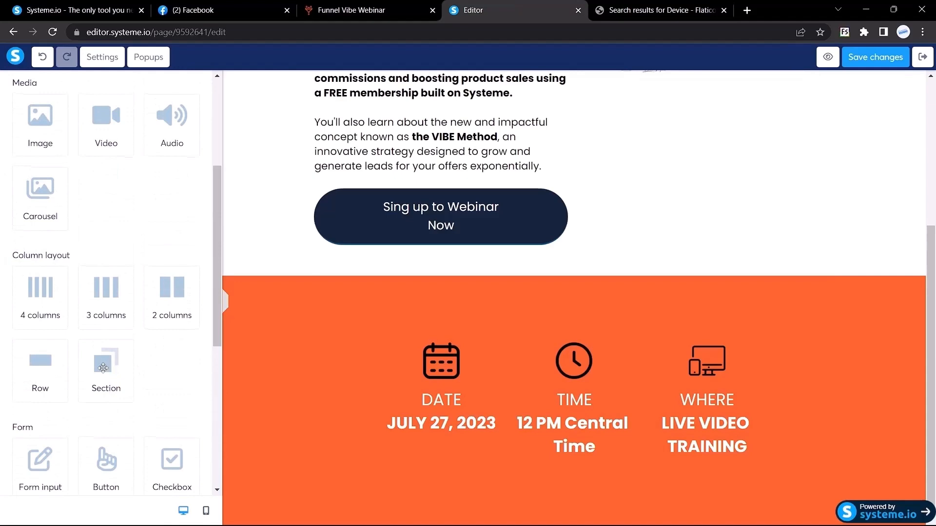
drag(105, 360, 521, 423)
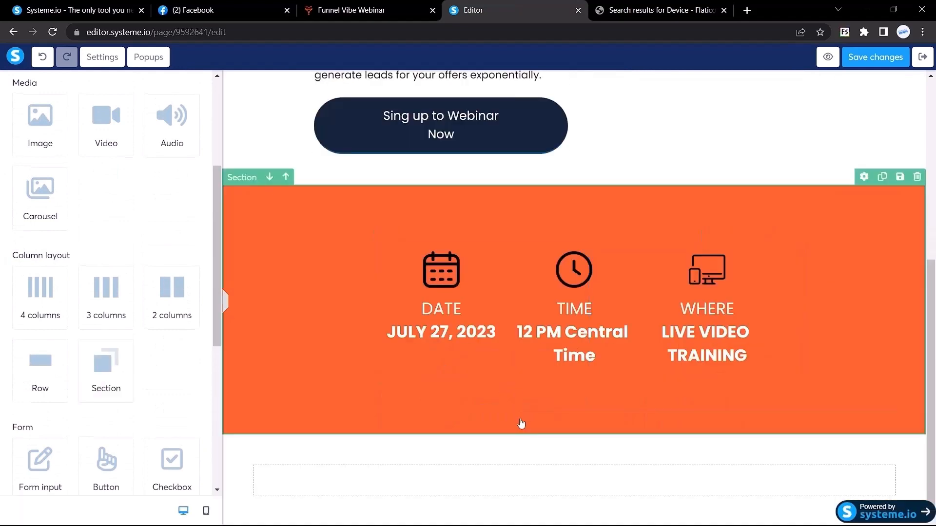
Copy the first testimonial from the reference page and paste it into a new text block.
click(383, 5)
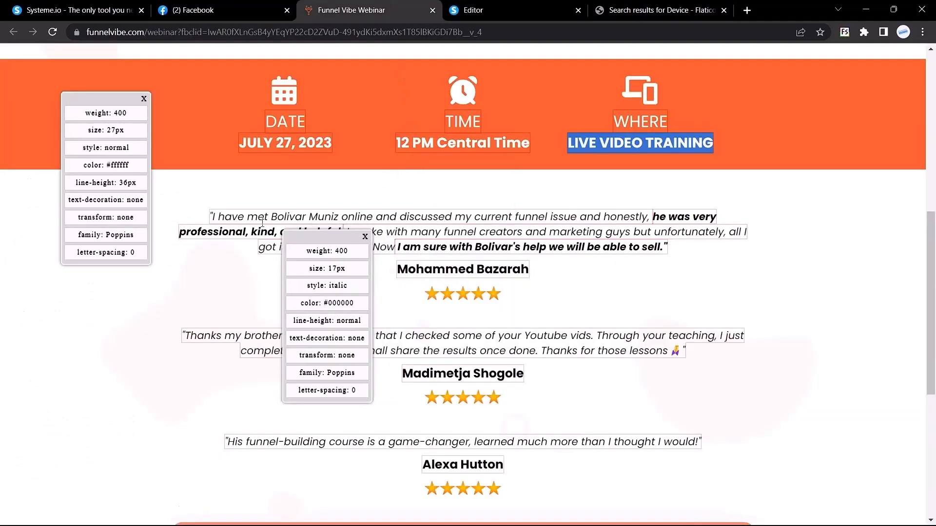
drag(209, 217, 398, 234)
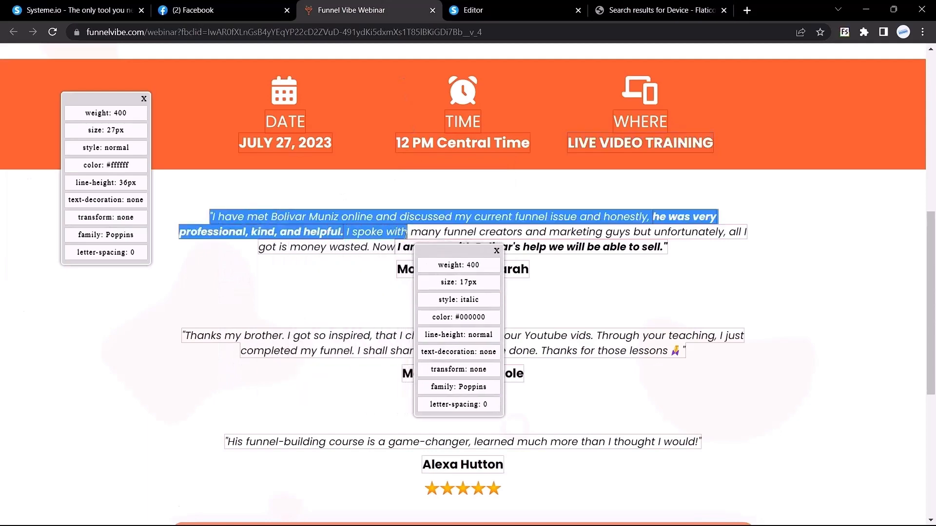
key(ctrl+Tab)
drag(40, 168, 488, 483)
triple_click(512, 483)
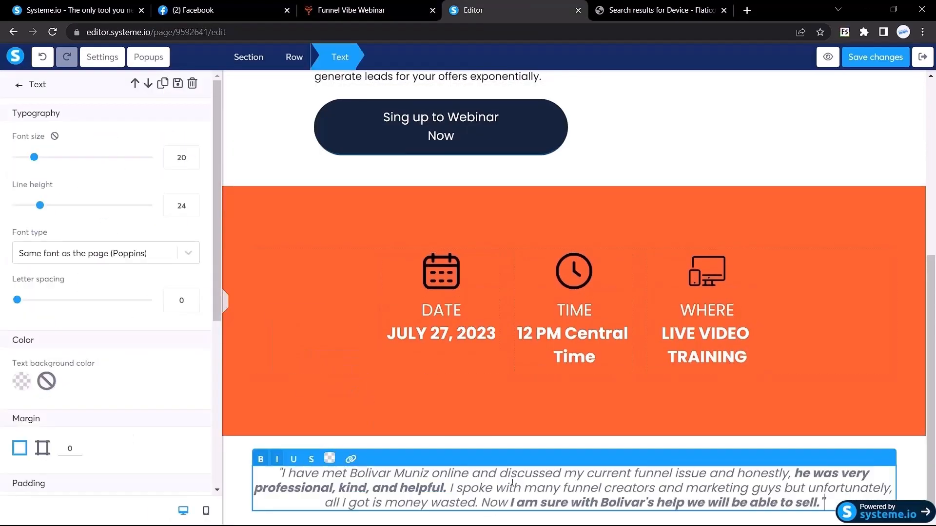
Match the reference styling by making the testimonial text black #000000 at font size 17.
click(397, 6)
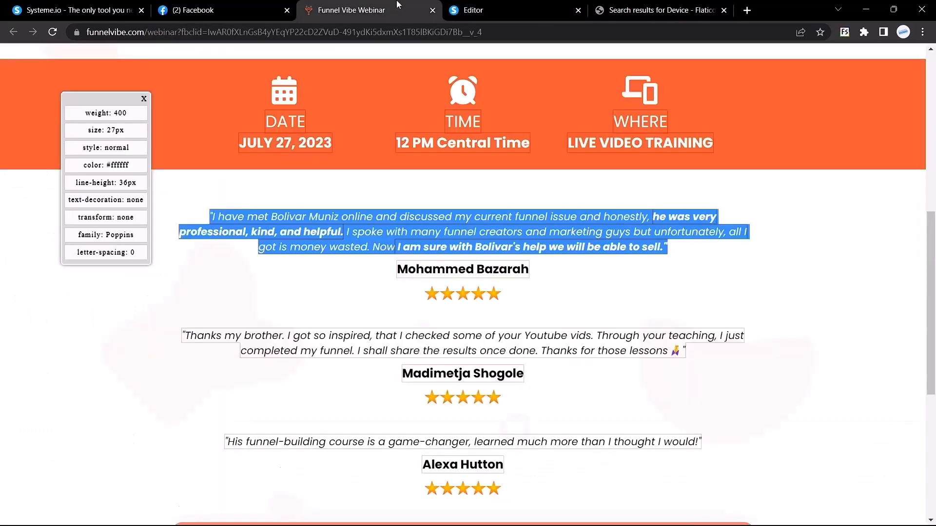
click(270, 218)
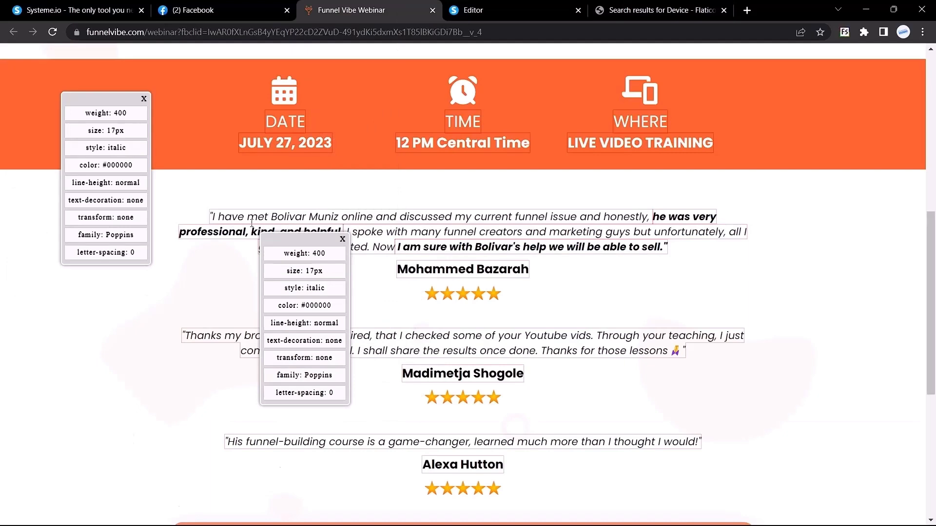
click(504, 4)
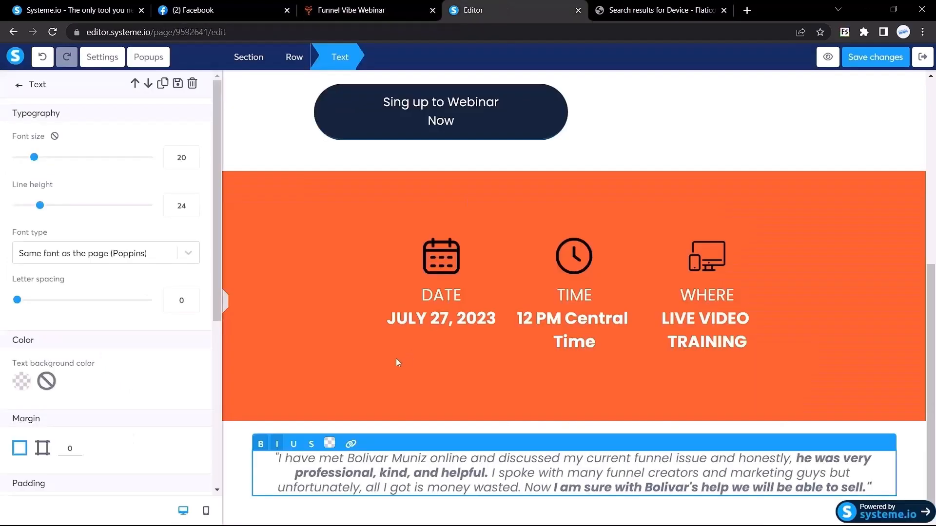
key(ctrl+a)
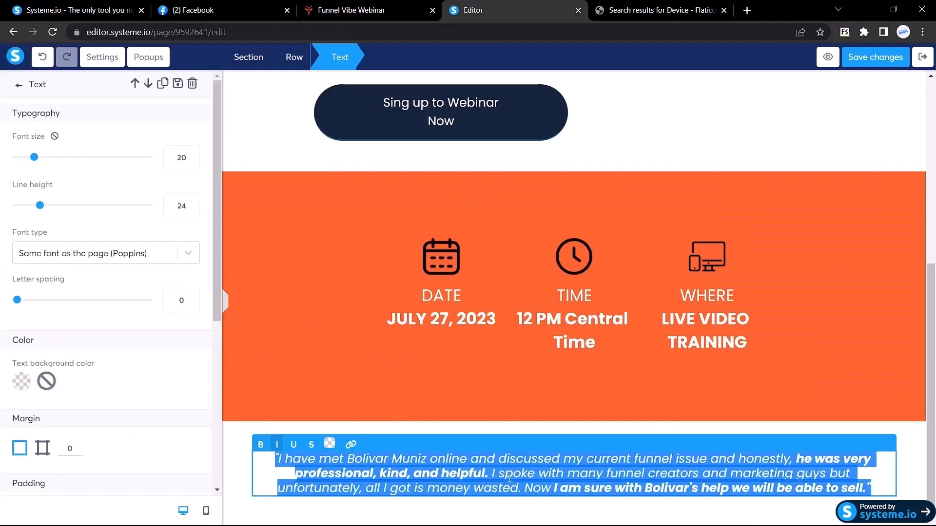
click(330, 444)
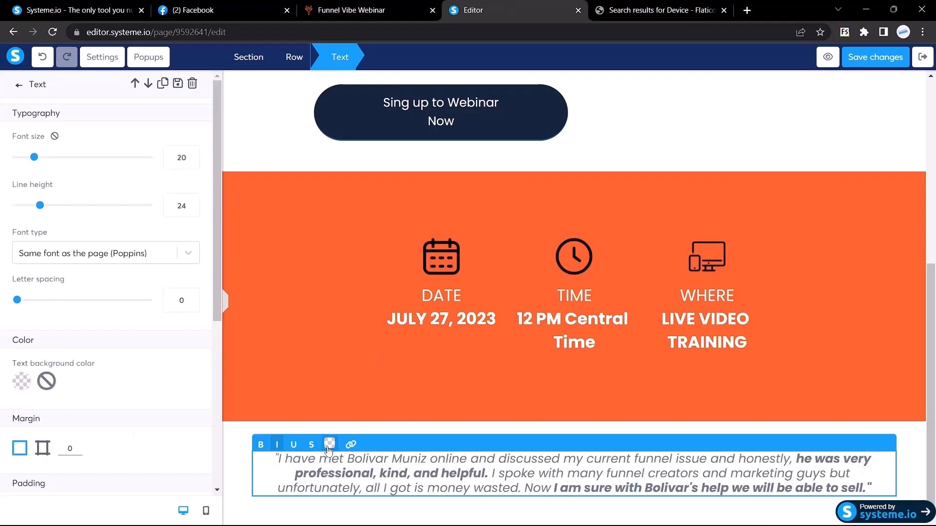
click(364, 290)
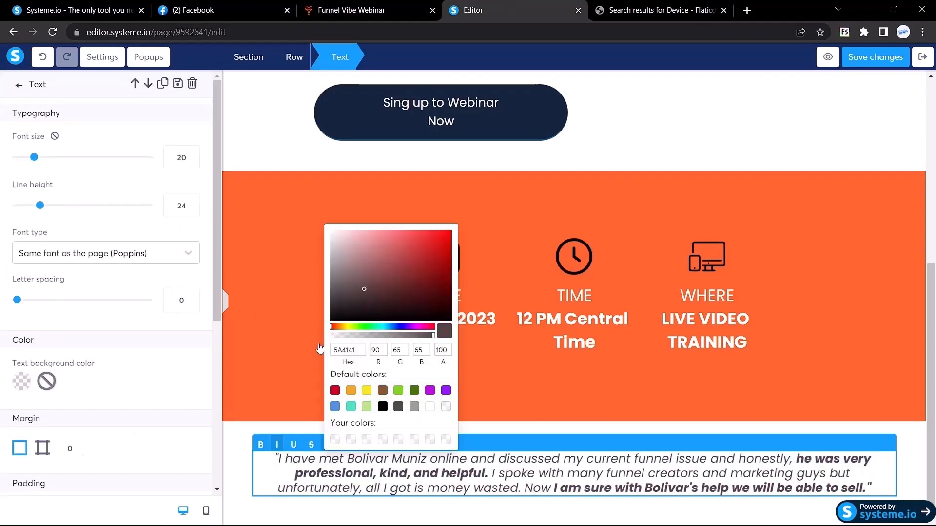
drag(319, 348, 272, 474)
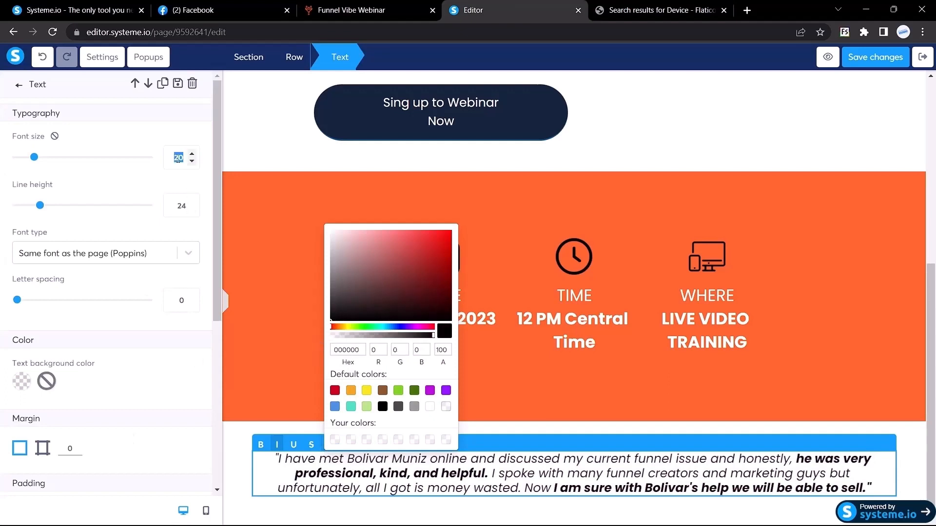
text(17)
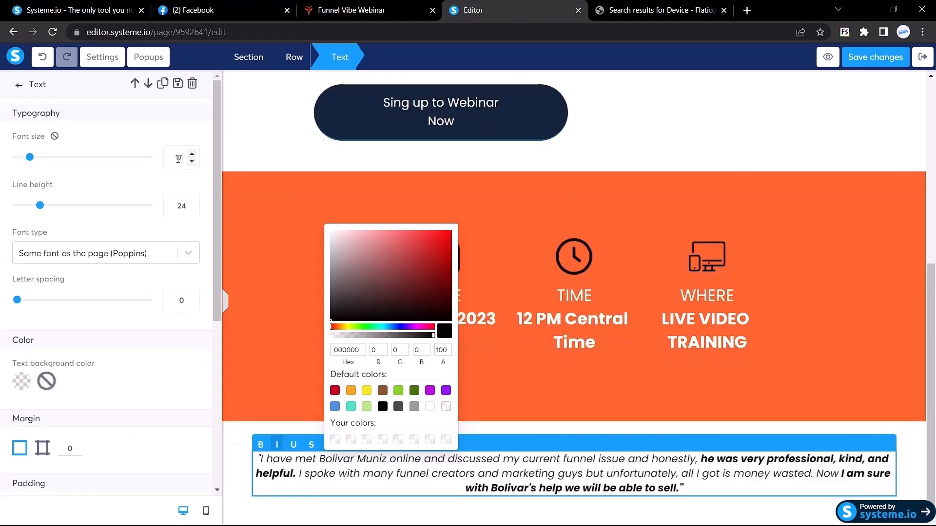
click(226, 298)
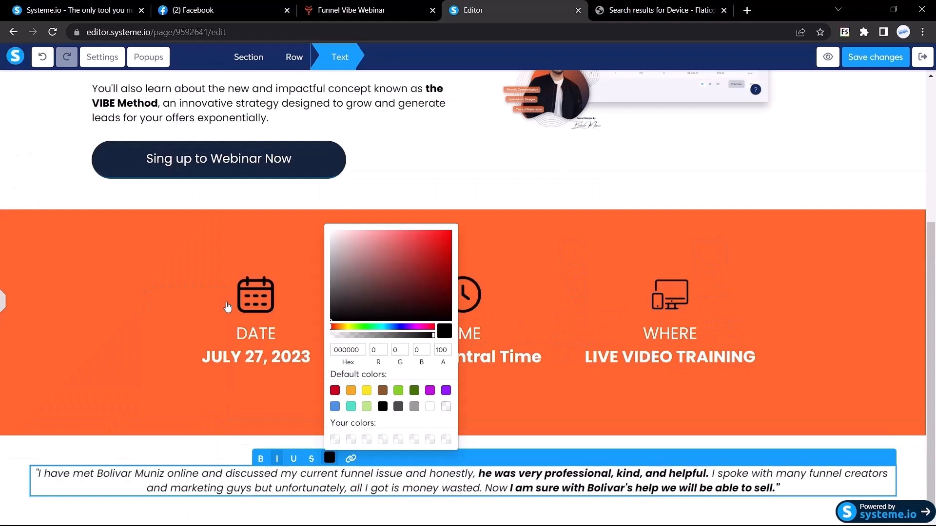
click(2, 443)
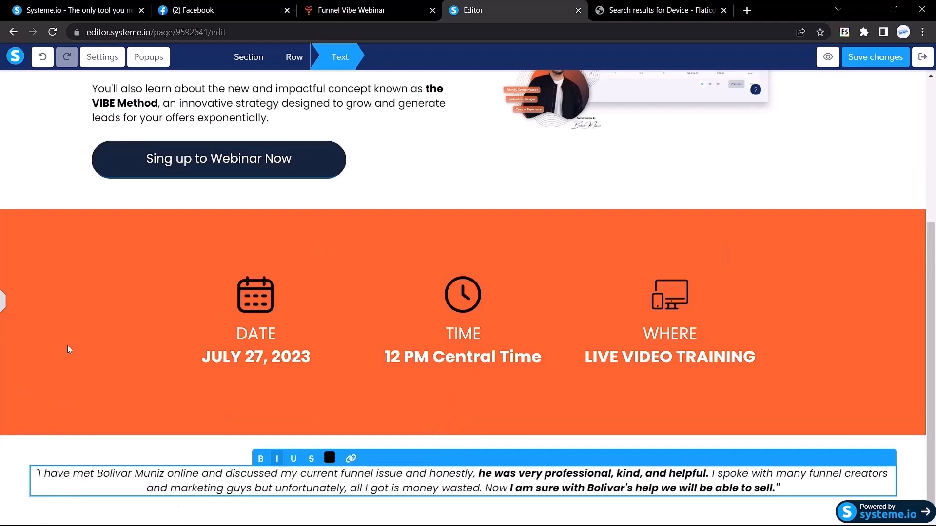
Give the testimonial separate right and left margins of 100.
click(2, 302)
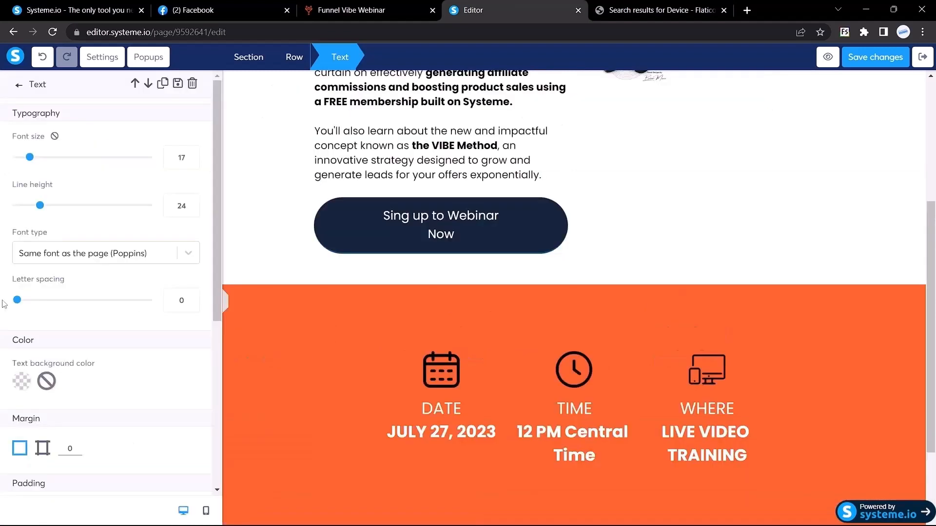
scroll(558, 288, down, 2)
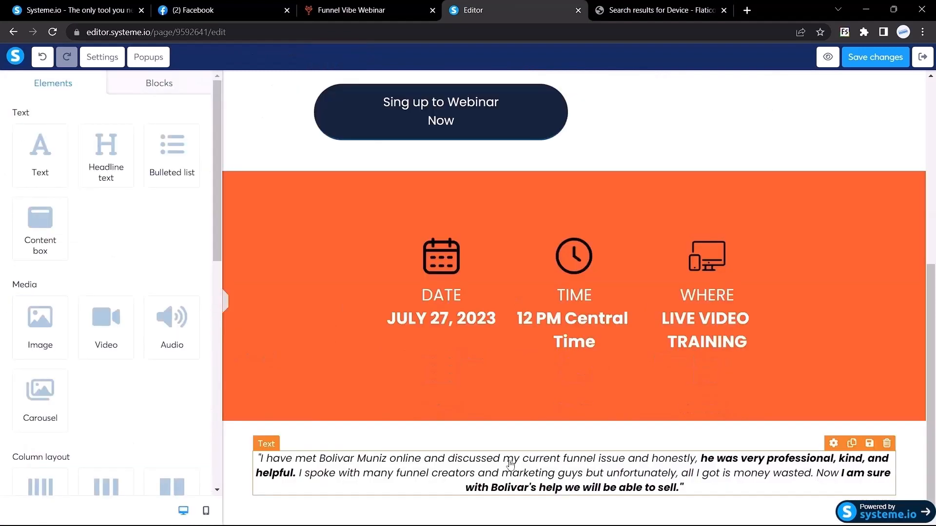
triple_click(510, 460)
scroll(77, 272, down, 5)
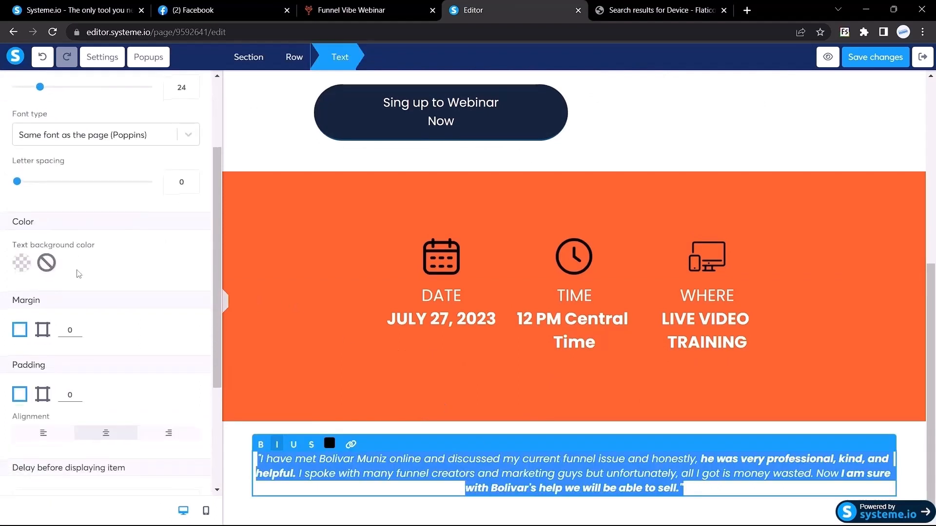
scroll(76, 271, up, 1)
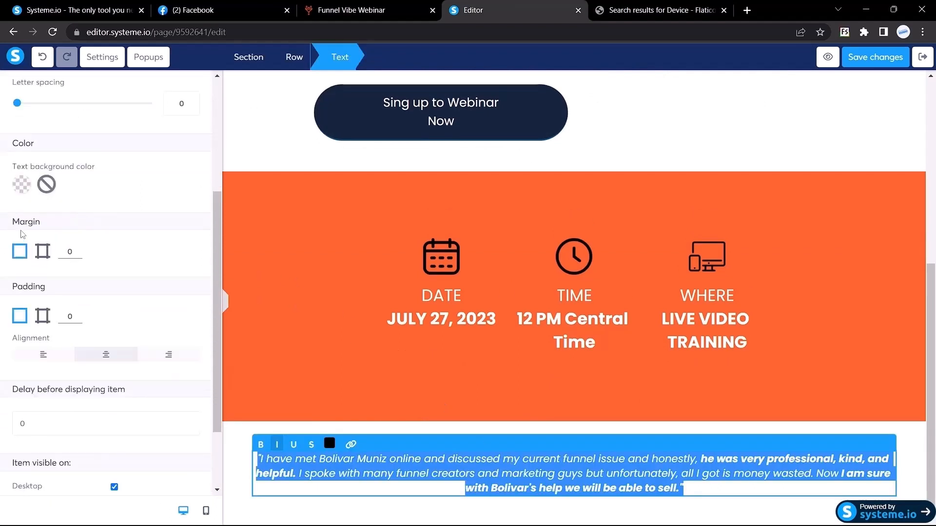
click(43, 251)
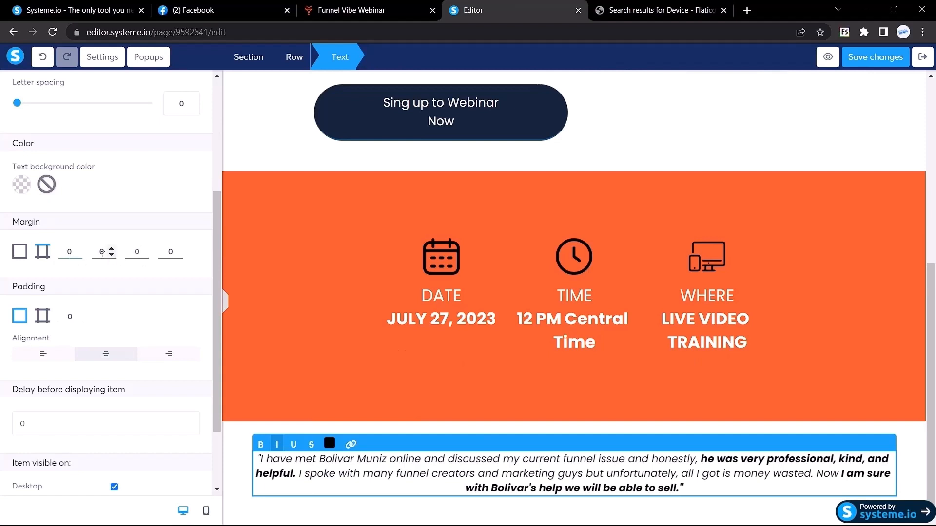
key(Tab)
text(100)
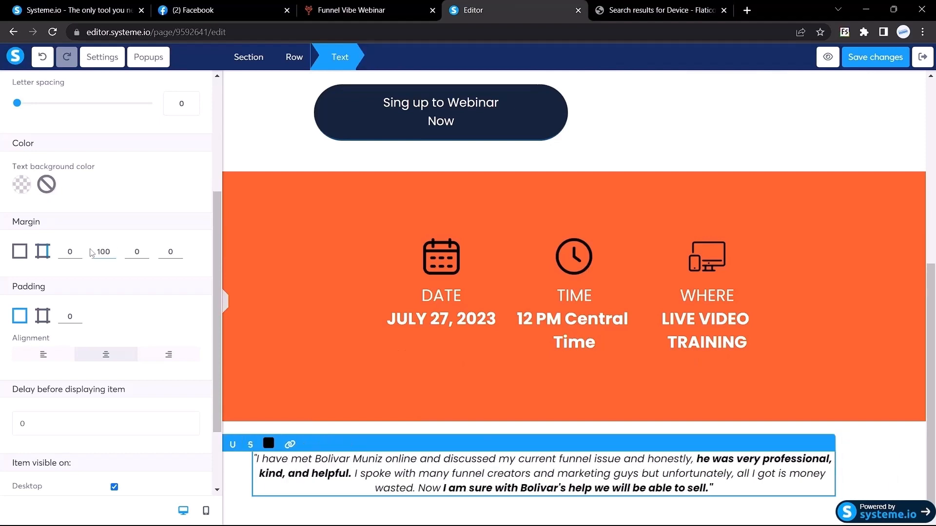
key(Tab)
key(Tab)
text(100)
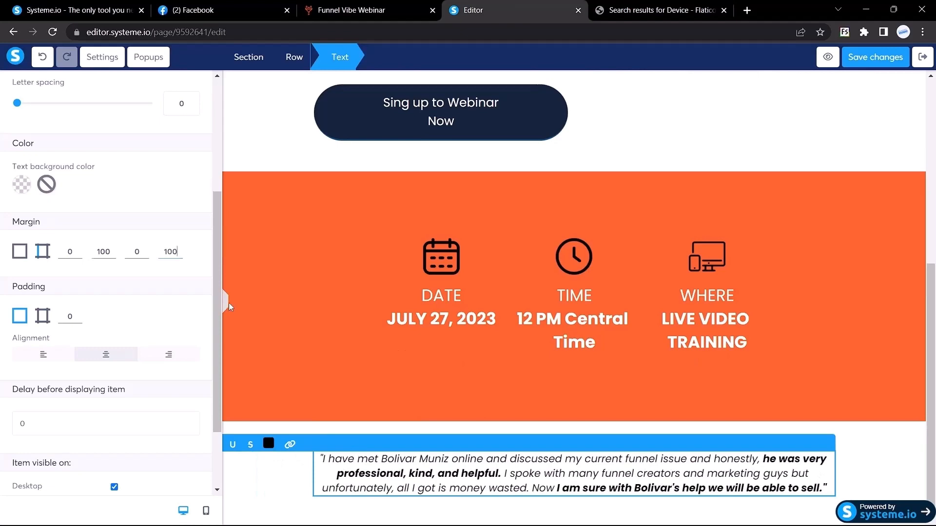
click(229, 306)
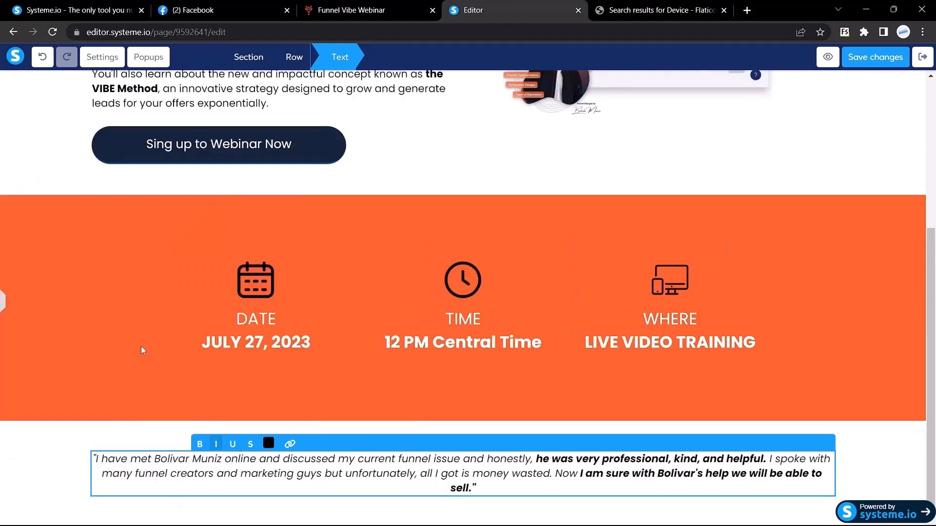
Increase the testimonial's right and left margins to 200.
click(3, 309)
click(101, 252)
key(BackSpace)
text(300)
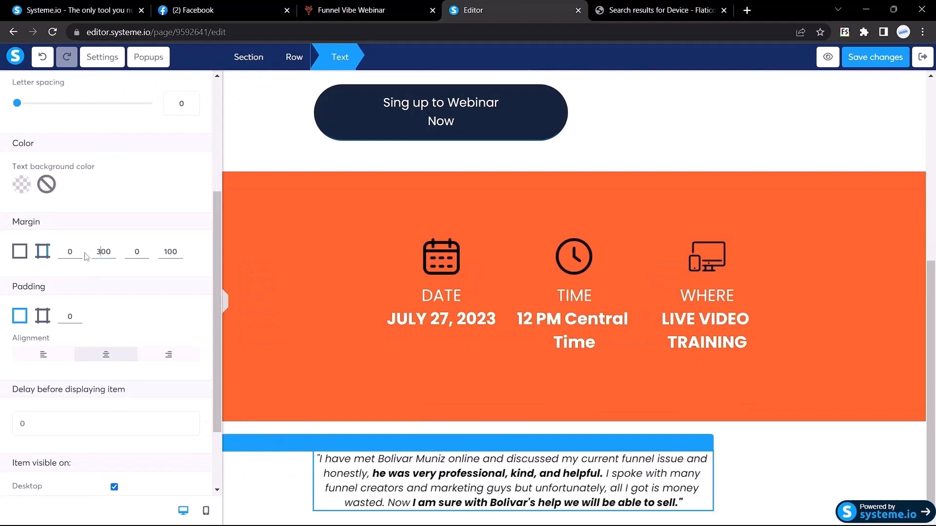
key(BackSpace)
text(2)
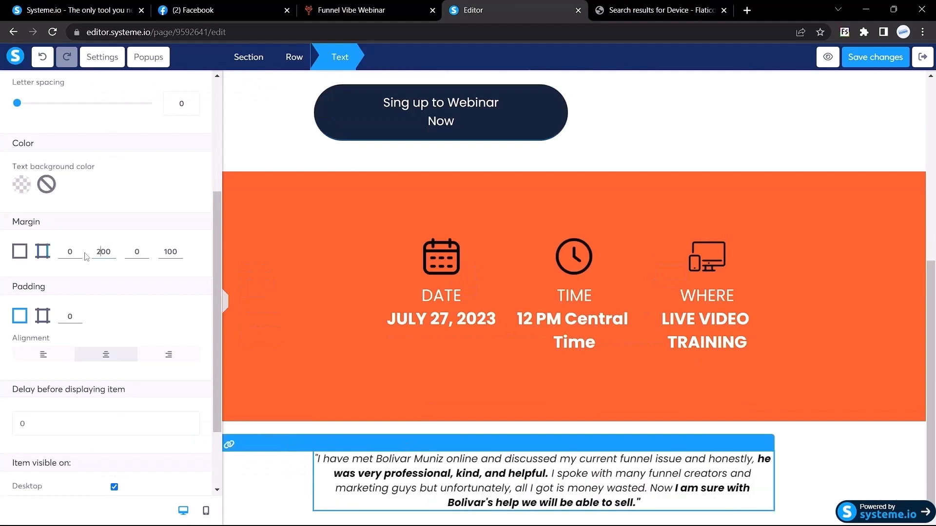
click(165, 252)
key(BackSpace)
text(2)
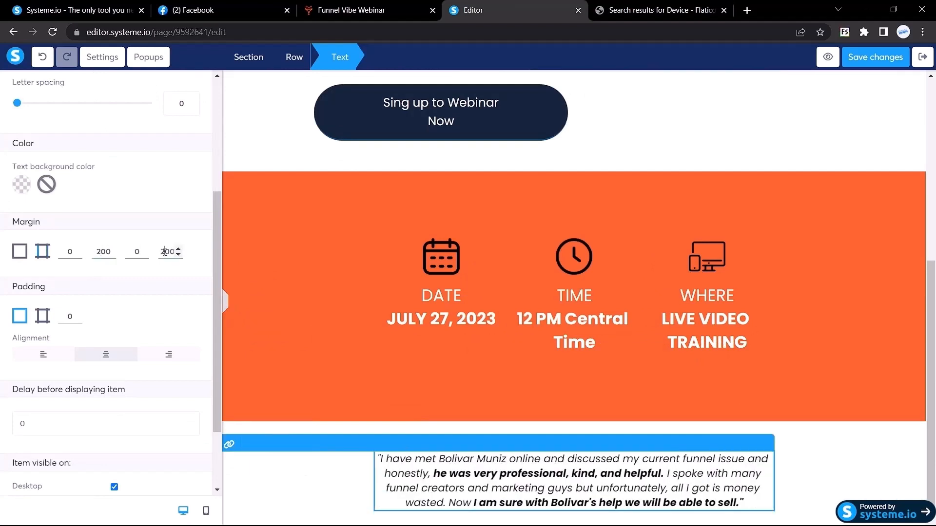
click(226, 310)
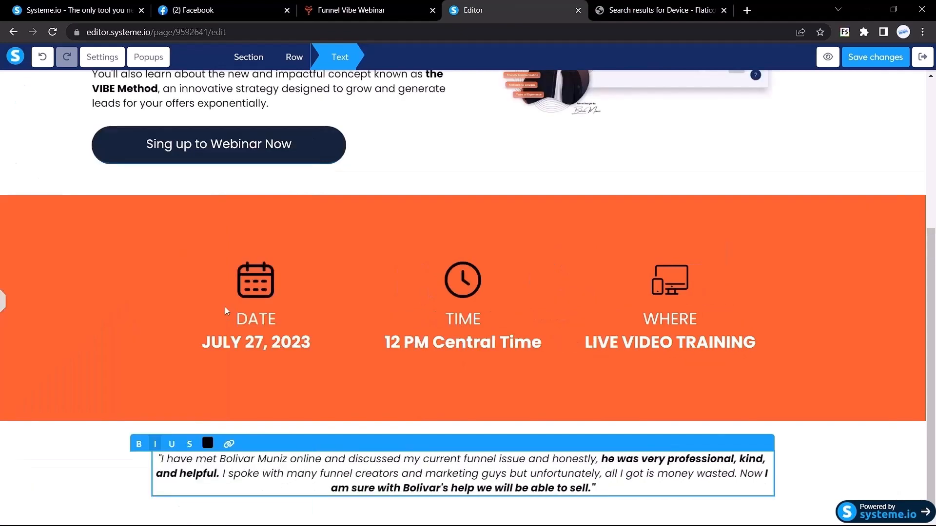
click(122, 471)
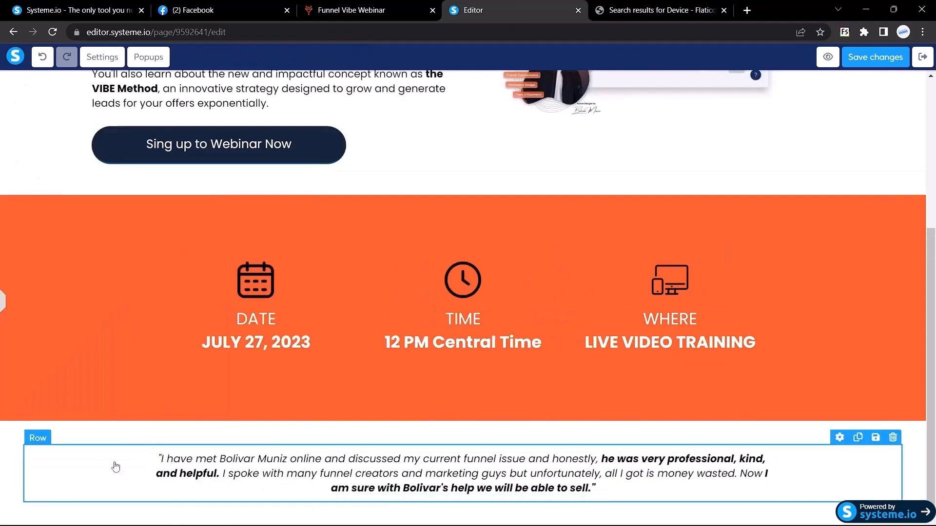
After comparing with the reference page, set both side margins to 250.
click(343, 5)
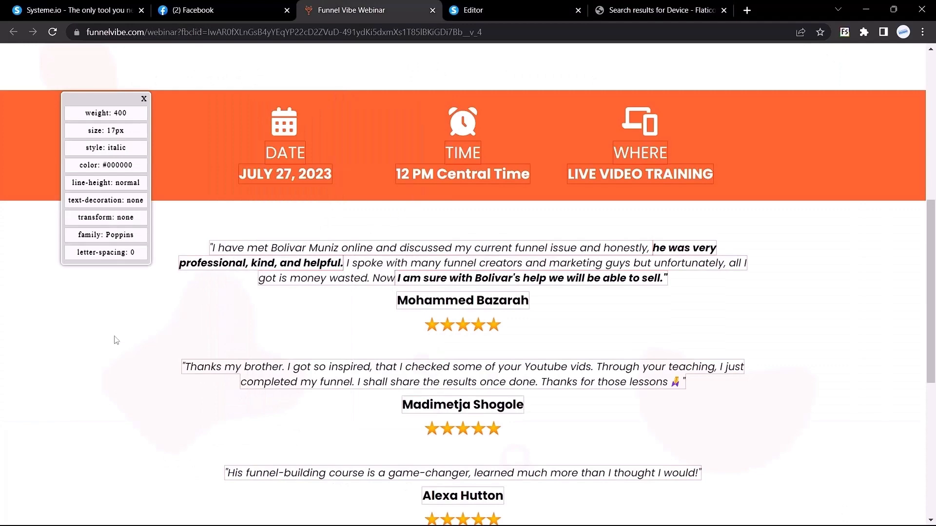
click(468, 10)
triple_click(431, 472)
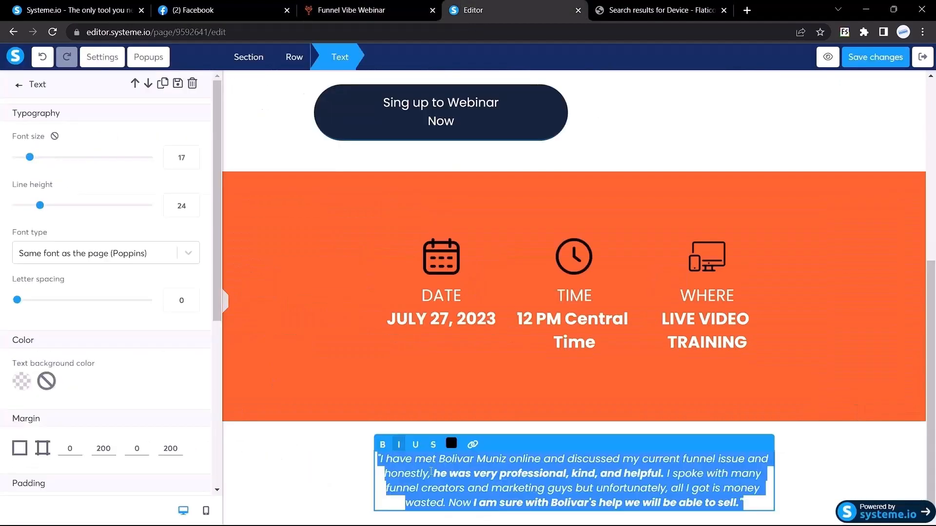
scroll(146, 273, down, 4)
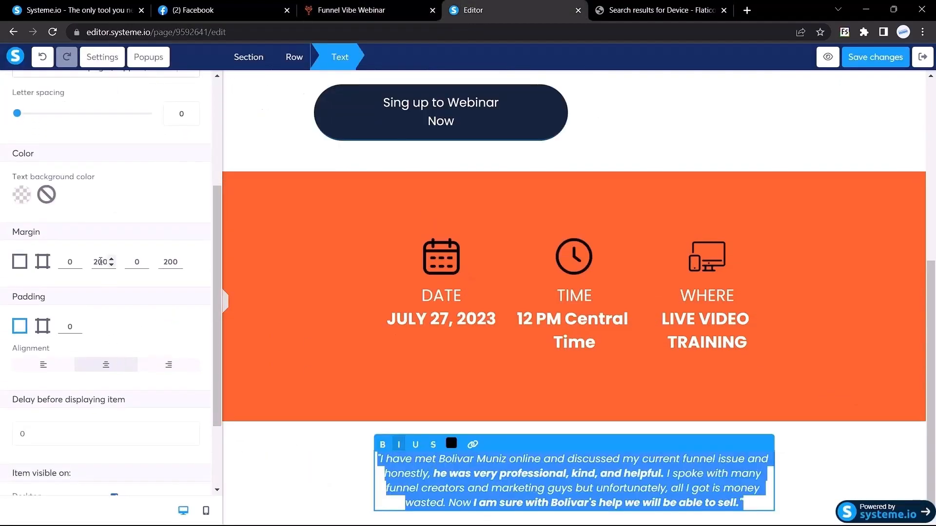
click(100, 262)
key(Delete)
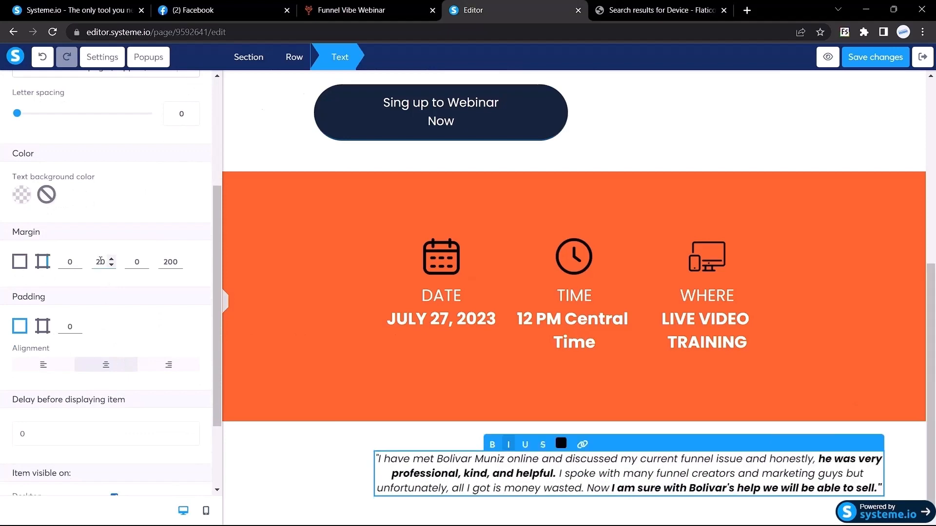
text(5)
key(BackSpace)
text(5)
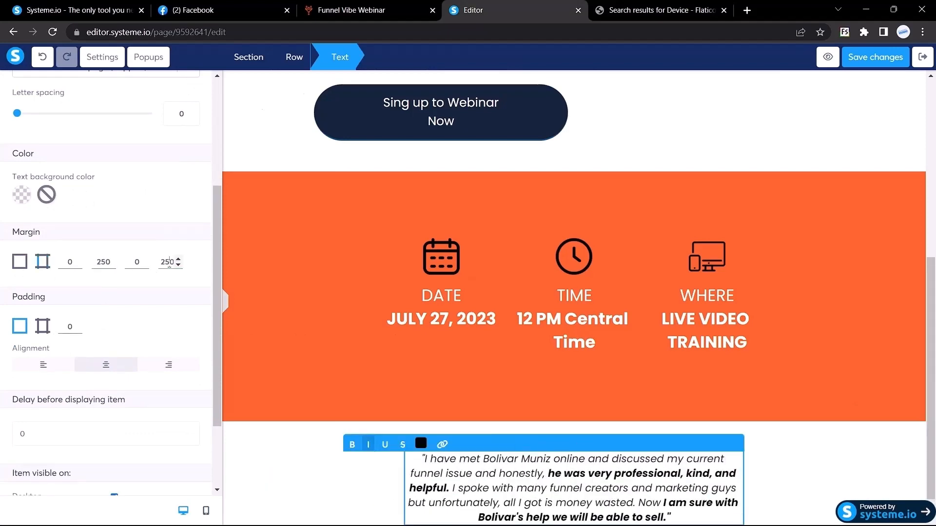
click(225, 300)
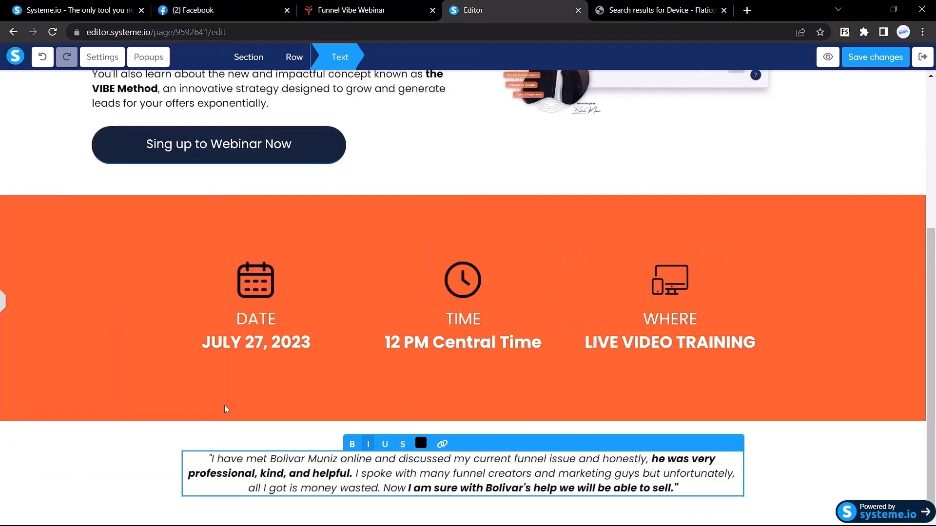
click(381, 7)
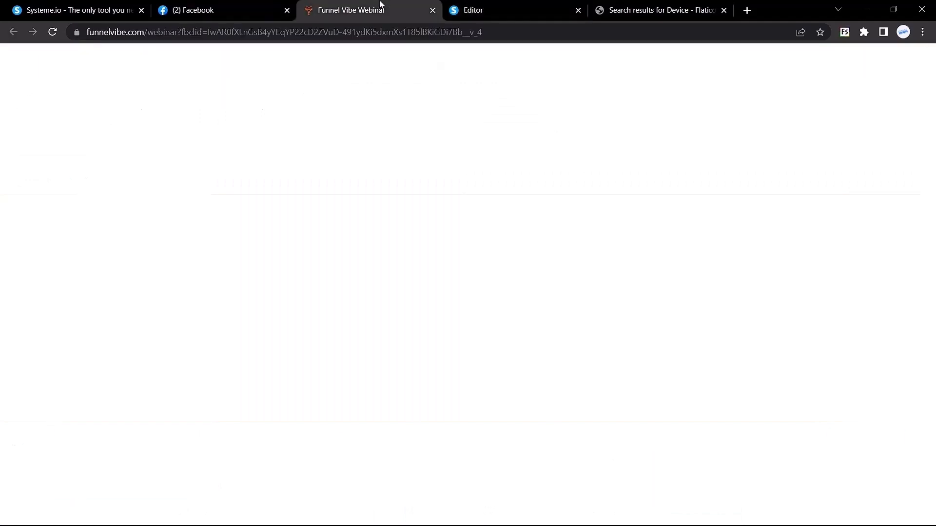
Search Flaticon for '5 start' icons to match the reference star rating.
drag(491, 279, 421, 279)
click(263, 308)
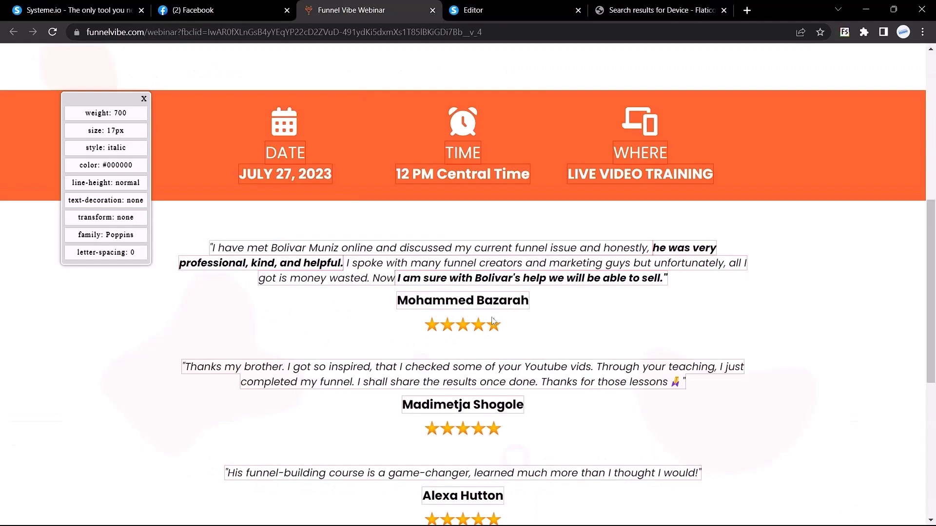
right_click(451, 330)
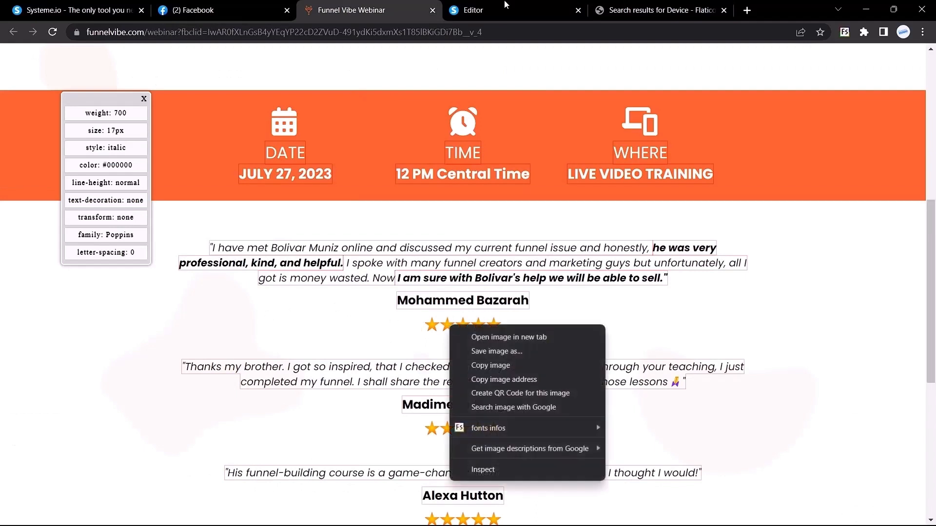
click(619, 5)
click(619, 4)
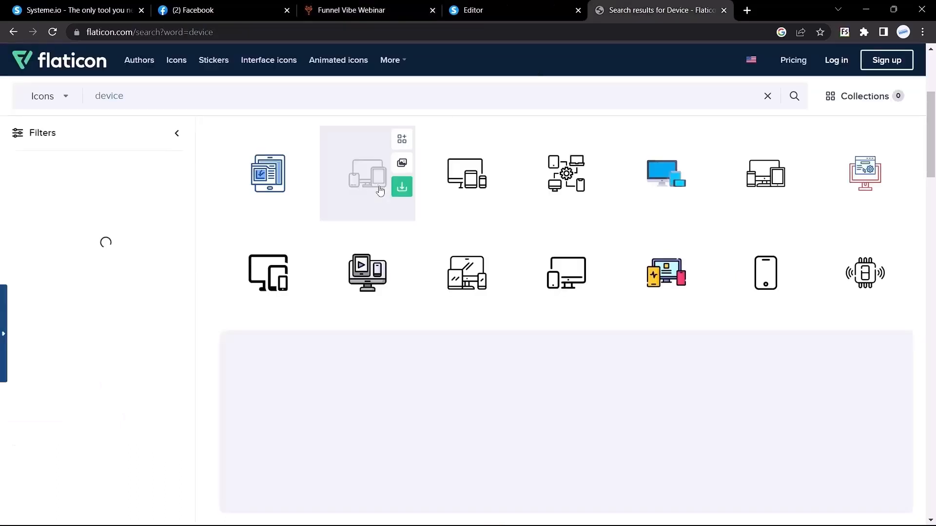
click(236, 99)
key(BackSpace)
key(BackSpace)
key(BackSpace)
key(BackSpace)
key(BackSpace)
key(BackSpace)
text(5 start)
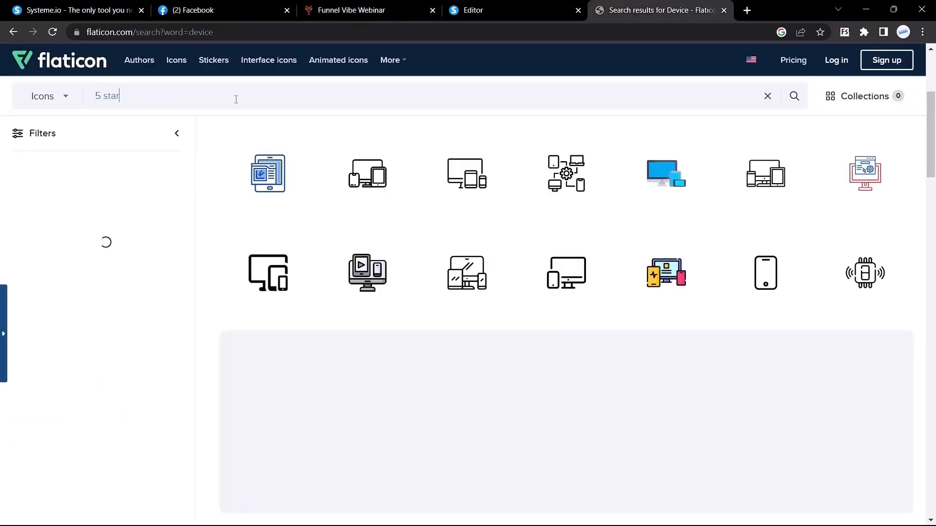
key(Return)
Save the reference page's five-star image as '5 start.png' and return to the editor.
scroll(397, 295, down, 3)
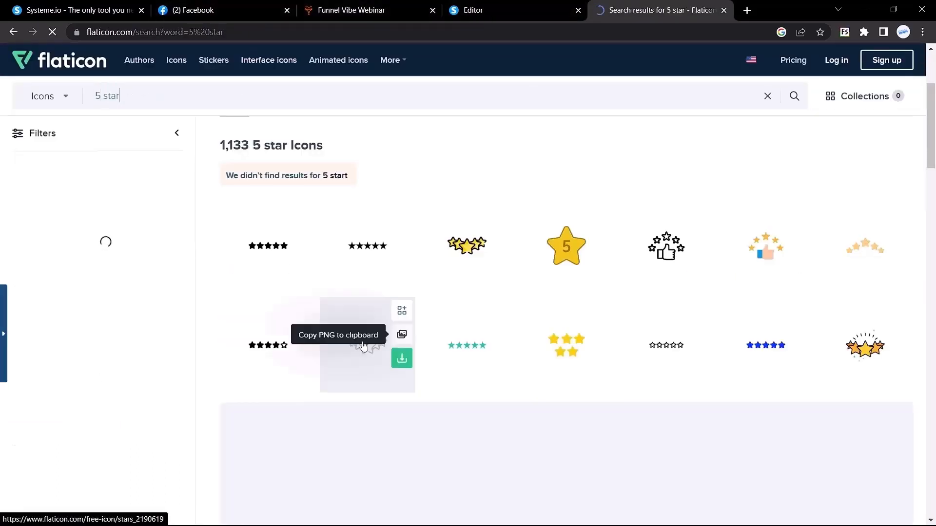
click(554, 4)
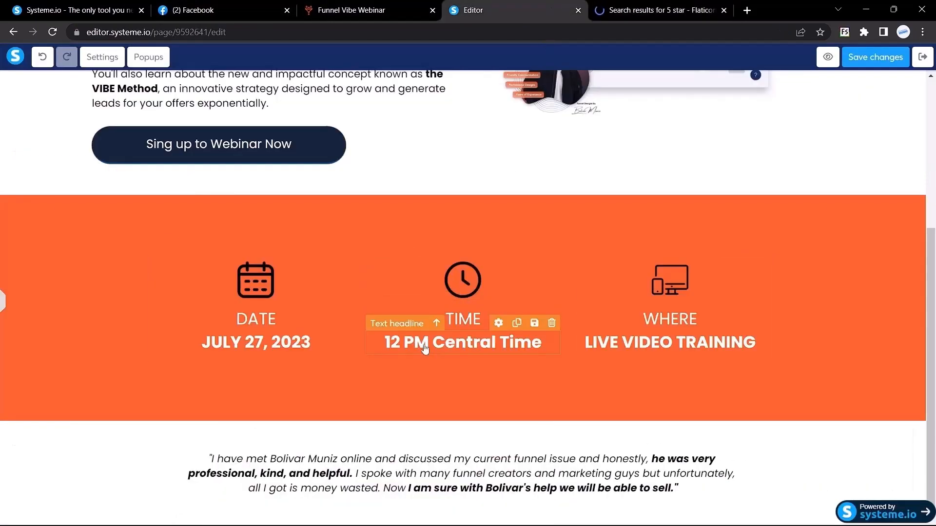
scroll(424, 353, up, 3)
click(361, 6)
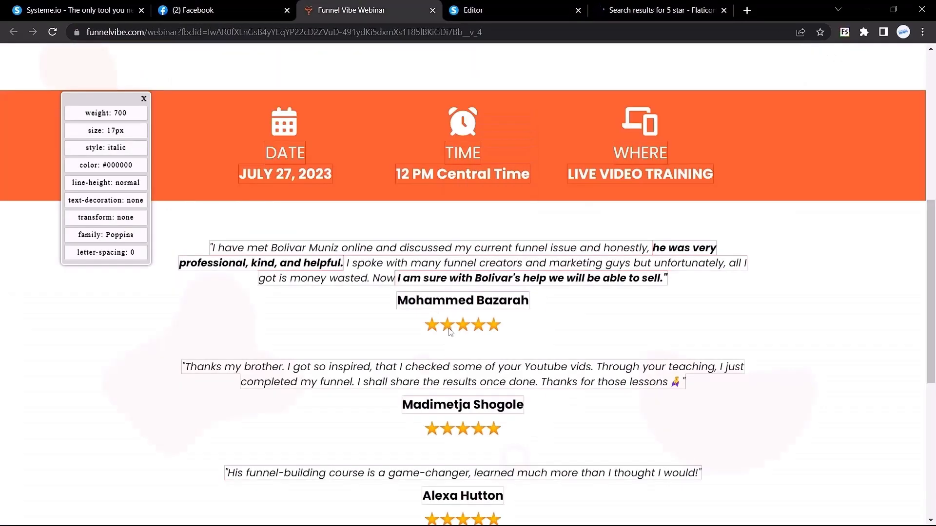
right_click(449, 332)
click(496, 352)
text(5 start)
key(Return)
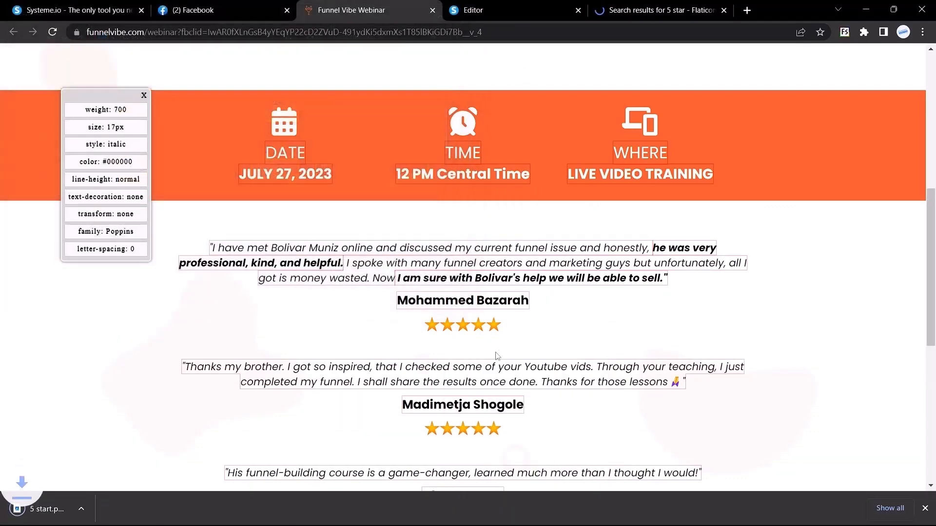
click(472, 10)
scroll(215, 219, down, 3)
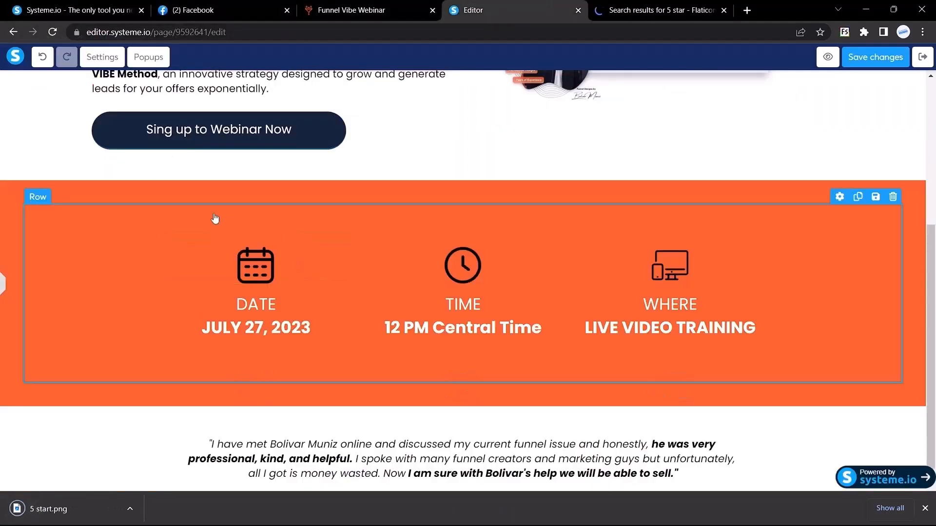
Add an image block under the testimonial and upload 5 start.png from the Desktop into it.
click(4, 285)
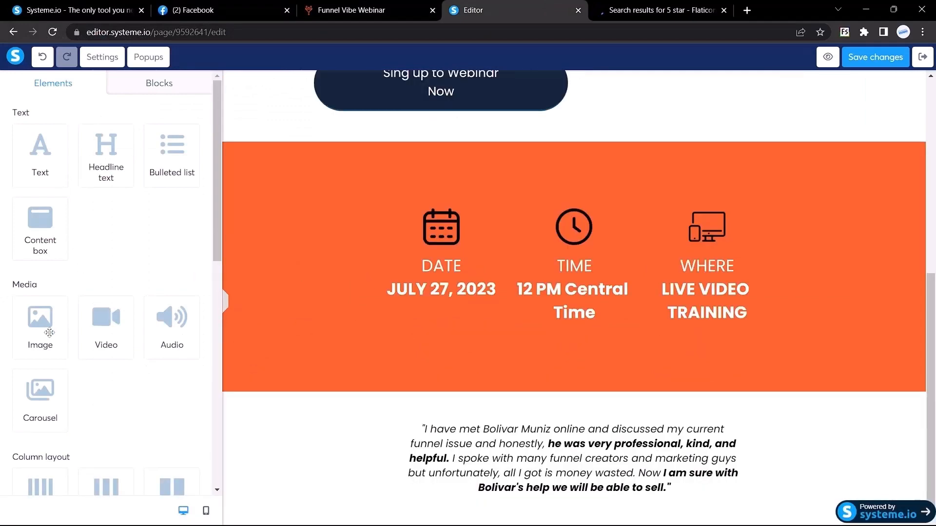
drag(46, 329, 539, 451)
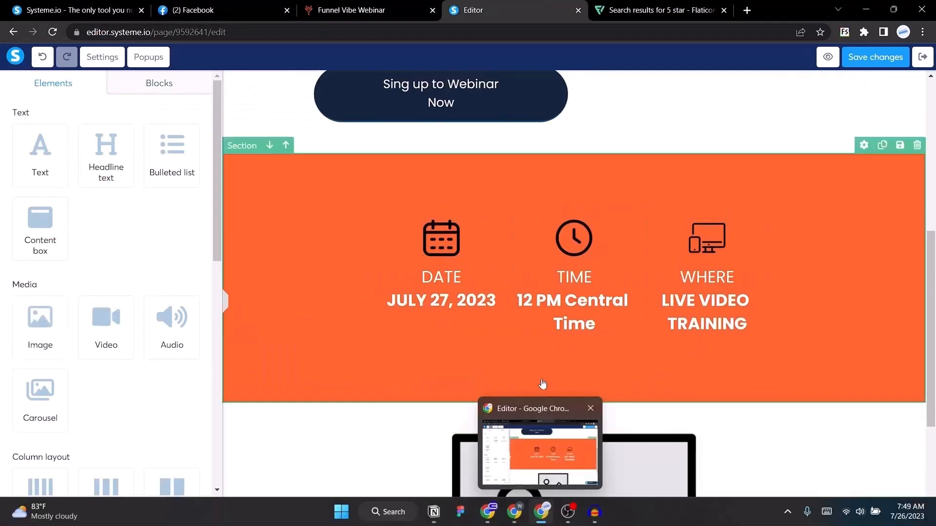
scroll(565, 293, down, 4)
drag(567, 251, 578, 496)
click(544, 428)
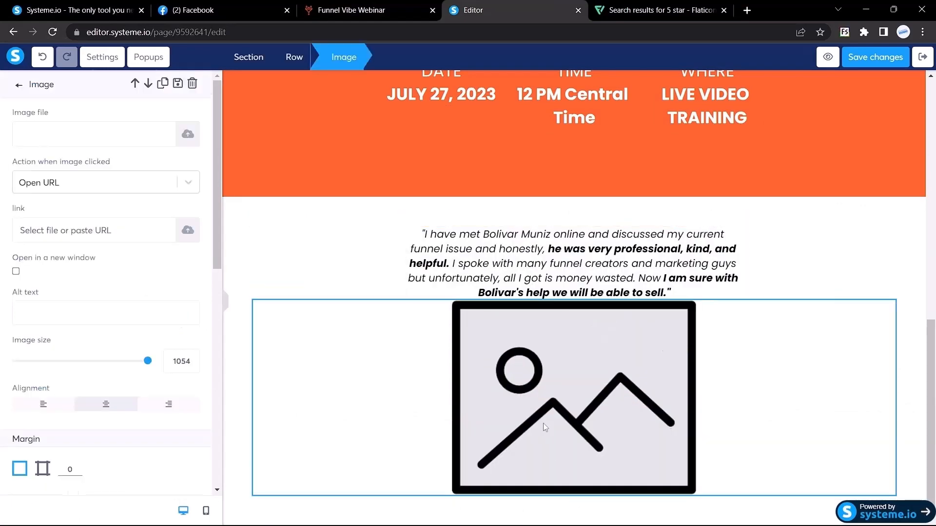
click(190, 134)
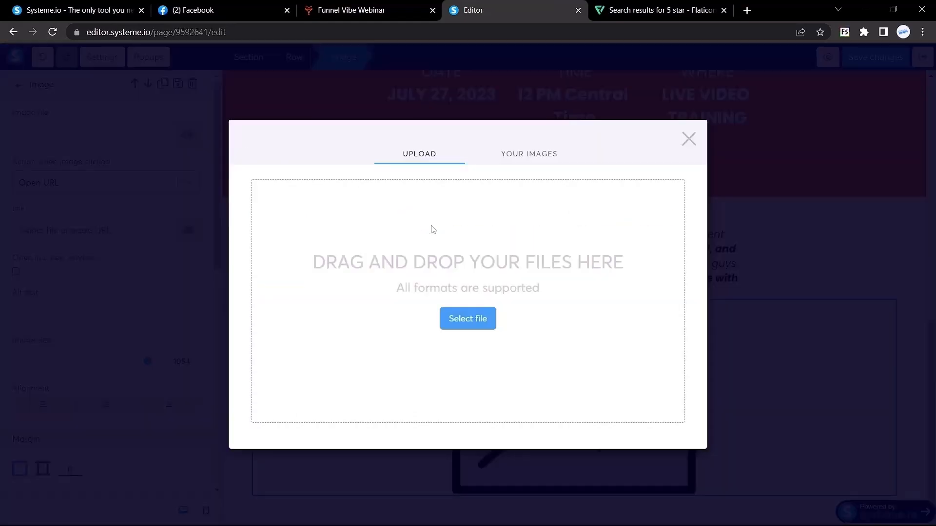
click(469, 322)
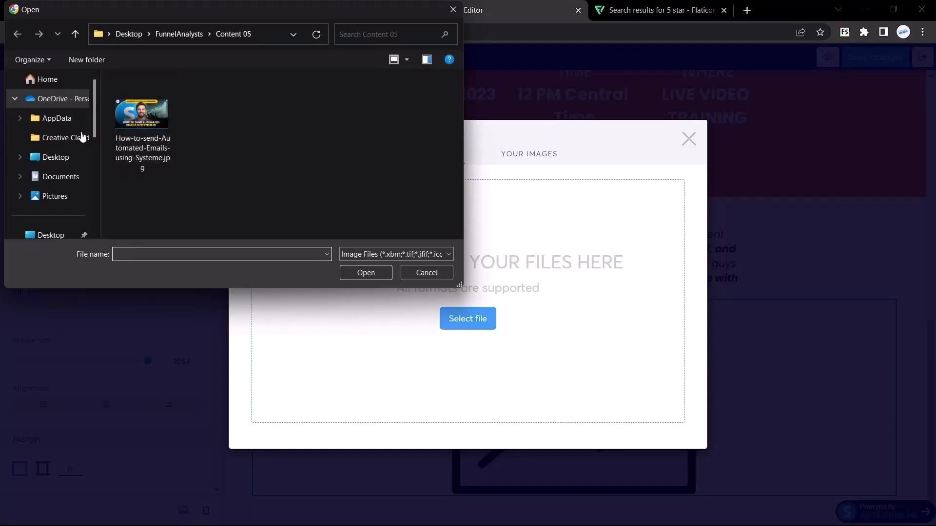
click(54, 158)
scroll(233, 159, down, 10)
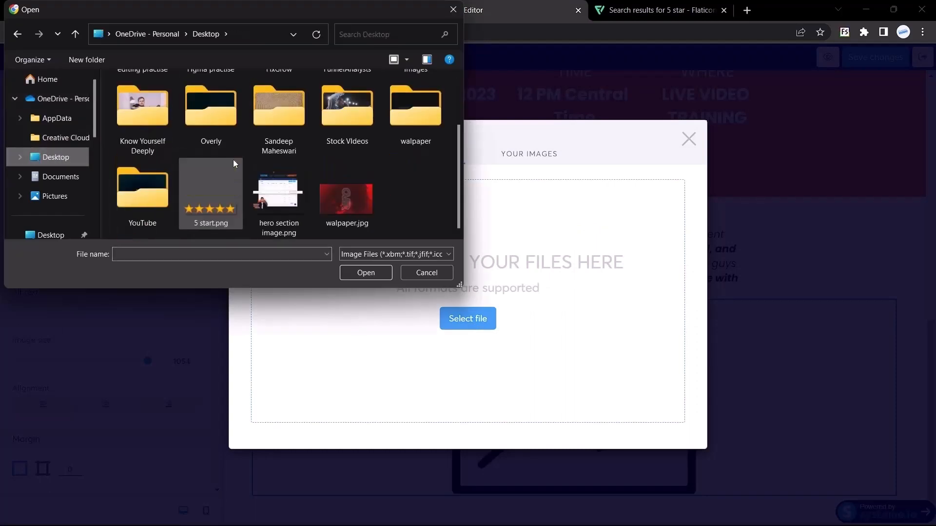
double_click(181, 215)
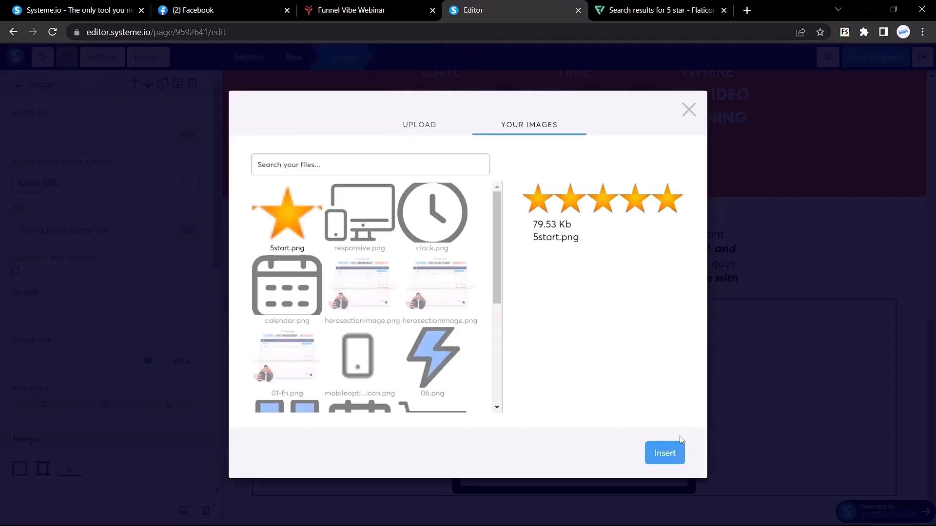
click(664, 453)
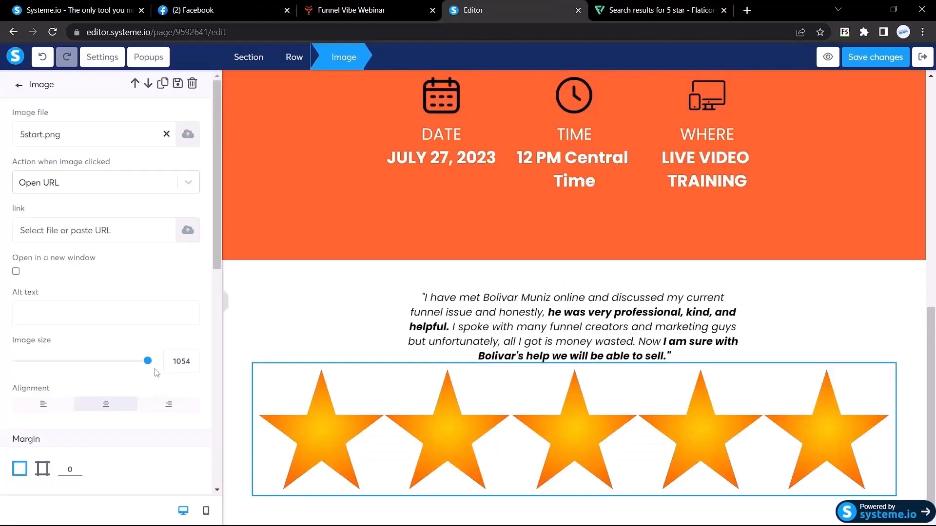
Shrink the star image to a small row and give it a 15 px top margin.
drag(149, 367, 32, 367)
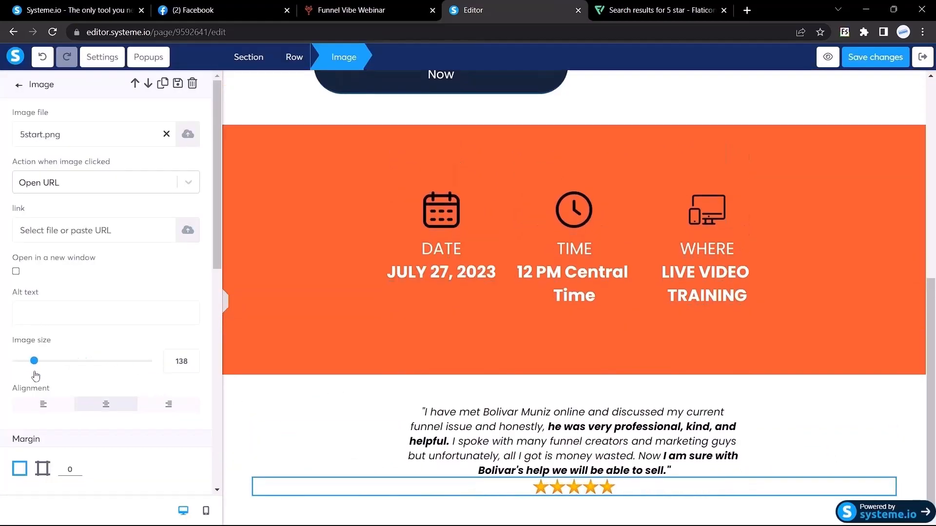
scroll(88, 330, down, 4)
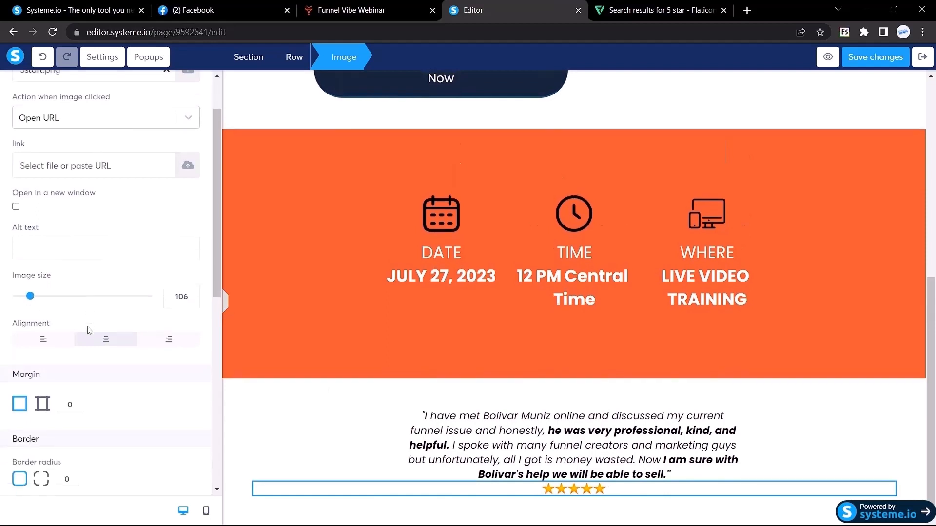
click(42, 273)
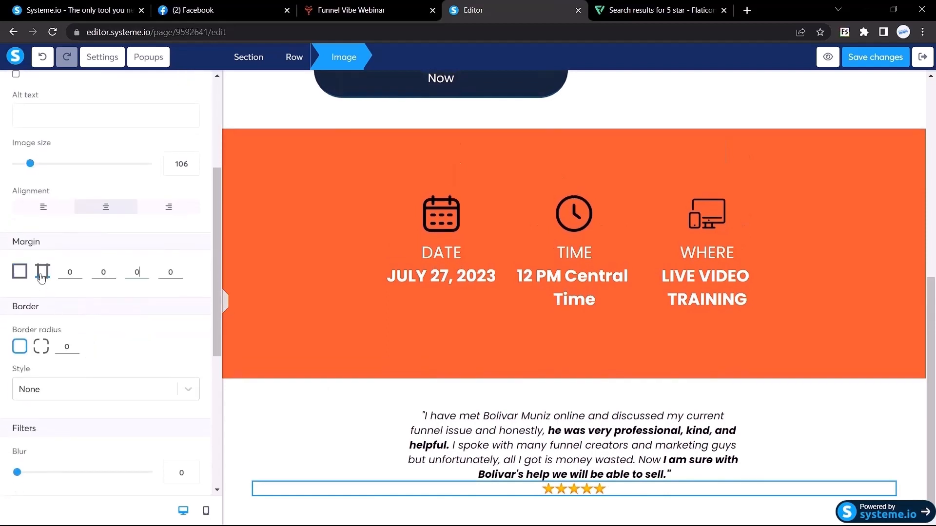
double_click(68, 272)
text(20)
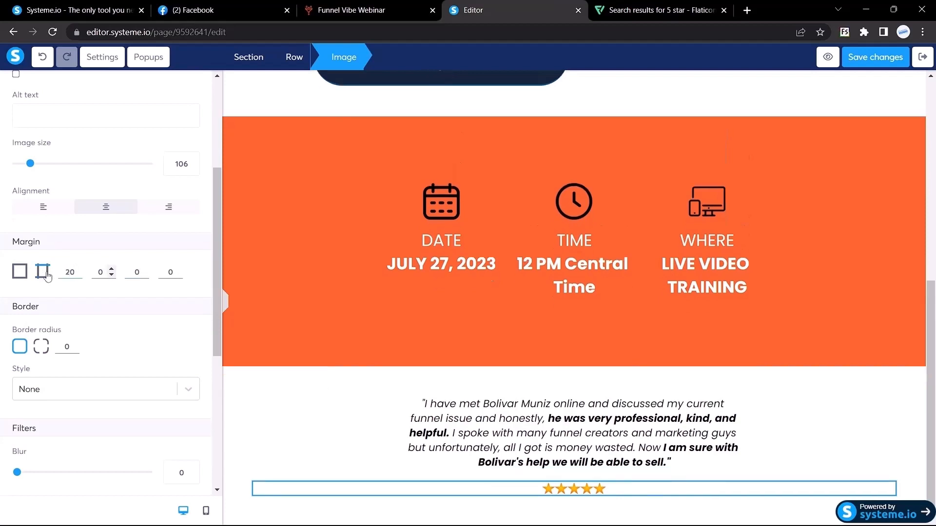
key(BackSpace)
key(BackSpace)
text(15)
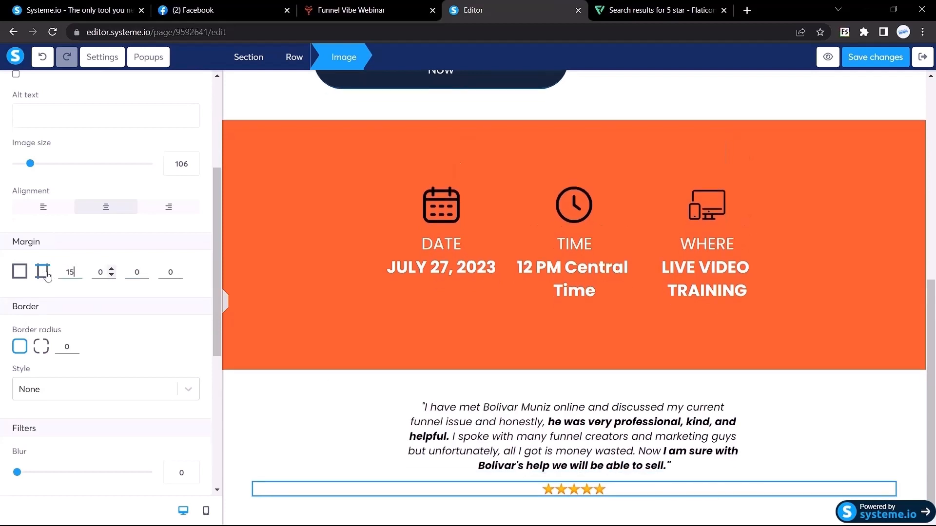
click(225, 305)
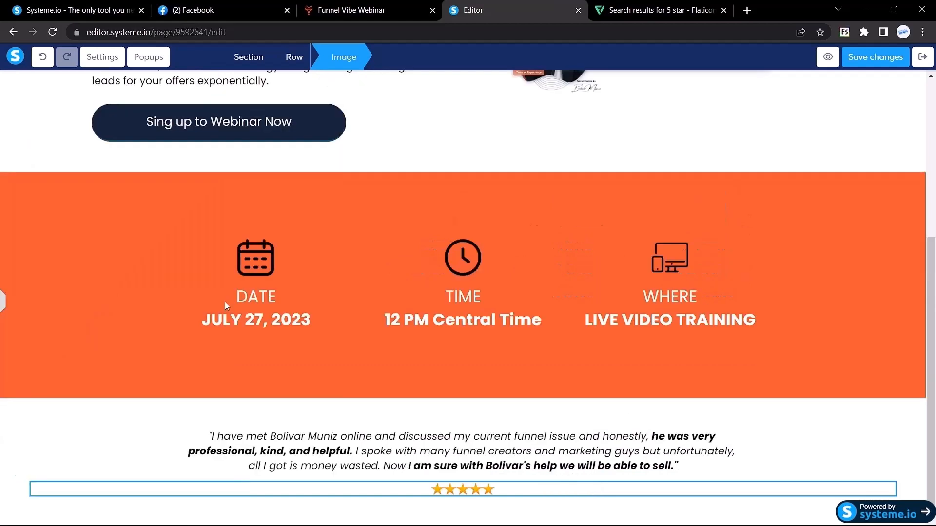
Set the testimonial quote's font size to 18.
key(ctrl+shift+Tab)
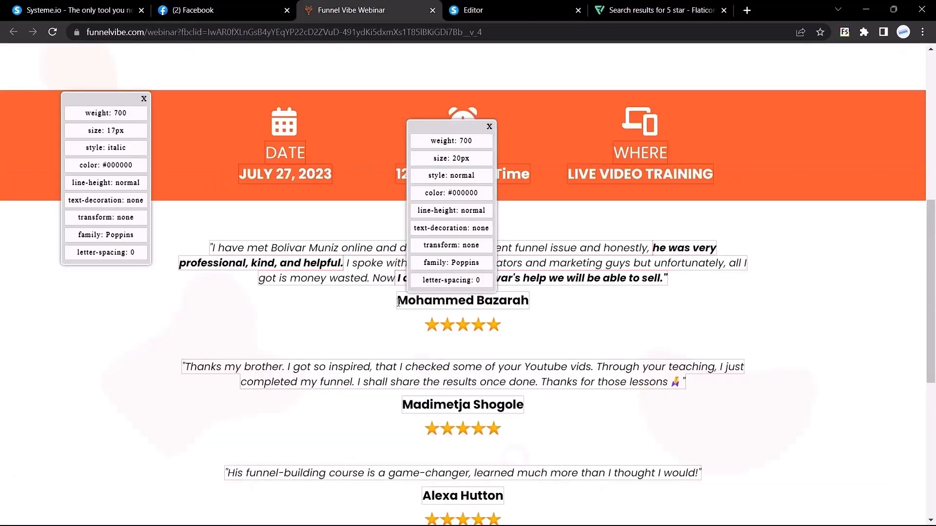
key(ctrl+Tab)
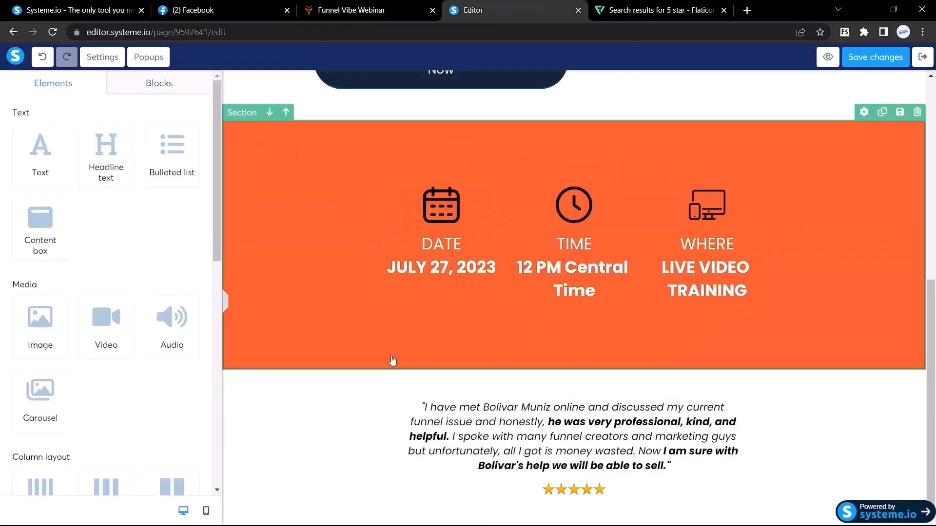
click(509, 414)
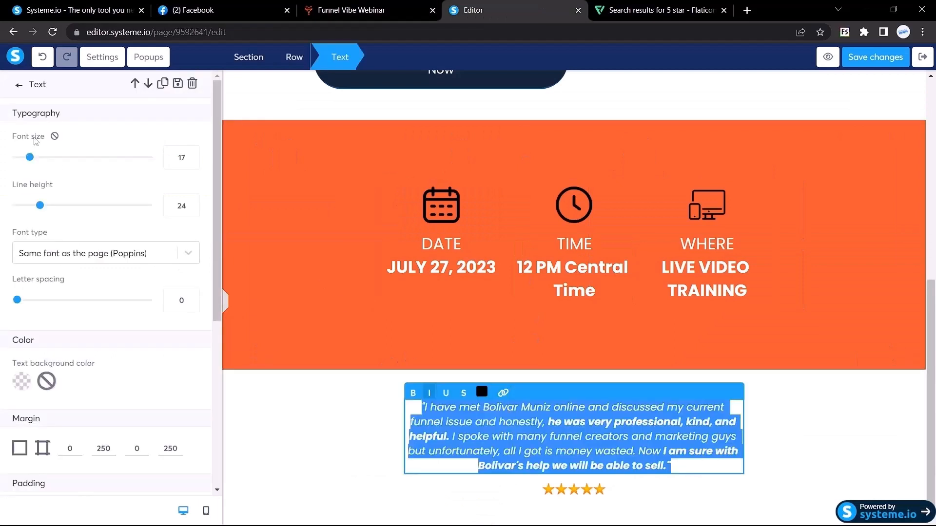
click(194, 155)
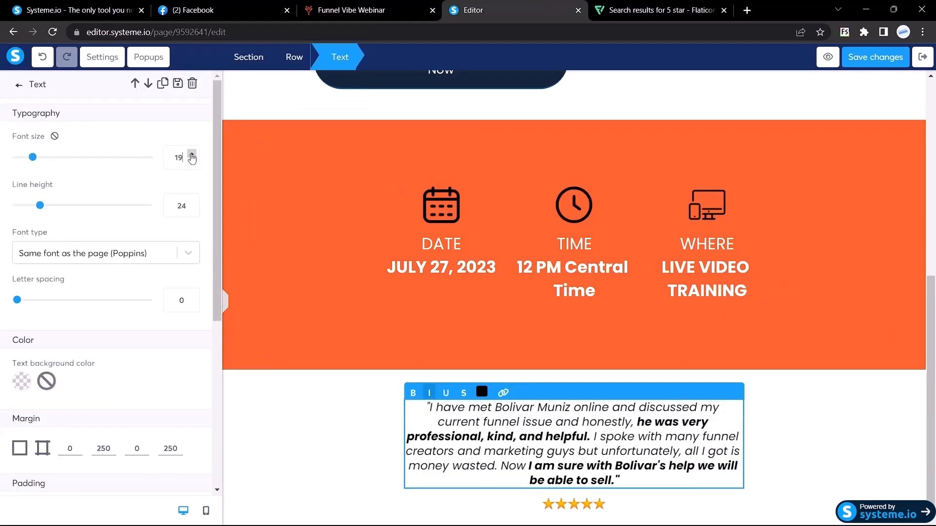
click(194, 154)
click(224, 301)
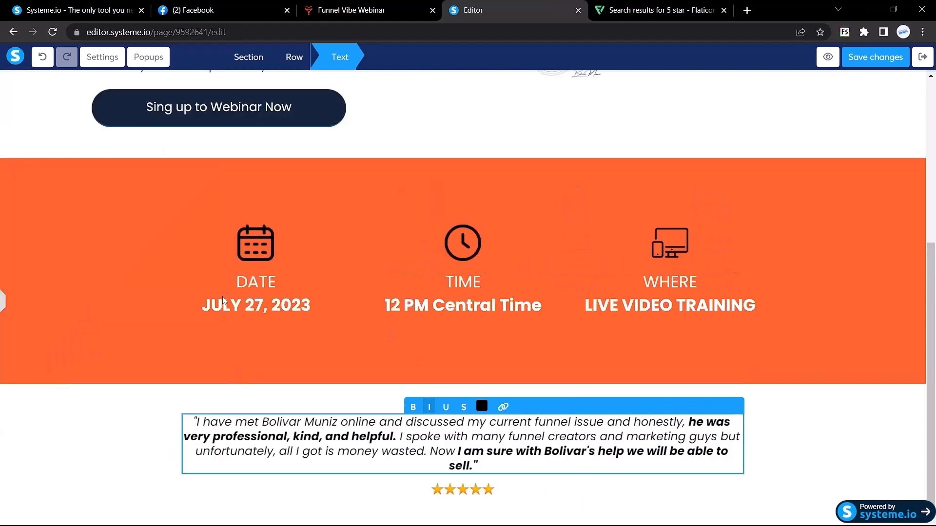
click(149, 415)
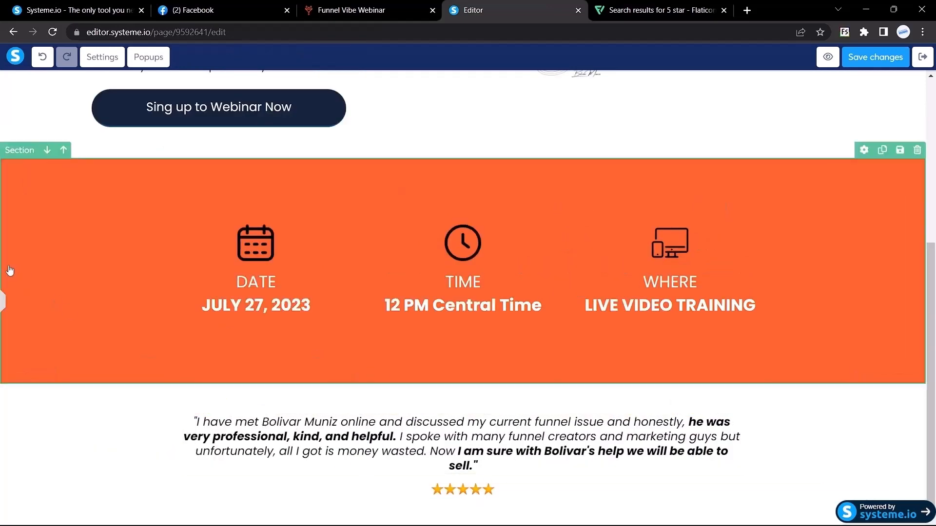
click(2, 302)
triple_click(460, 418)
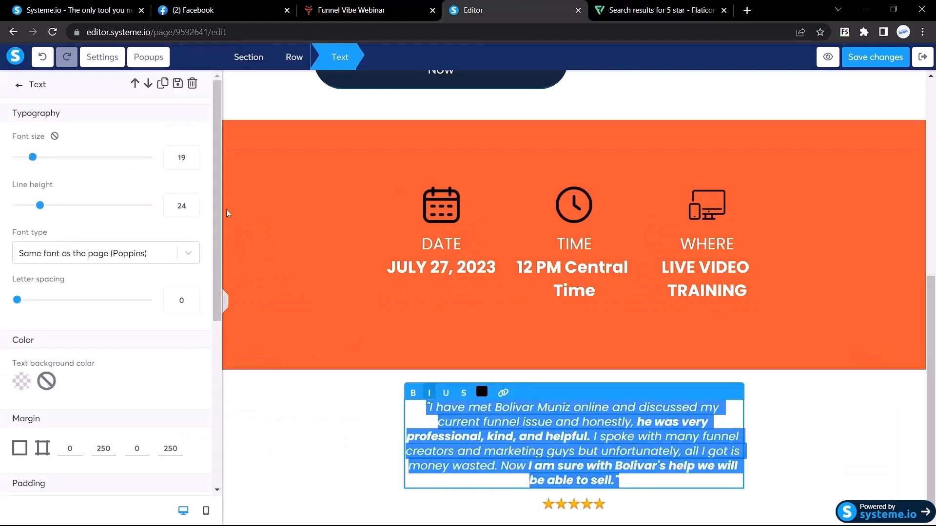
click(194, 161)
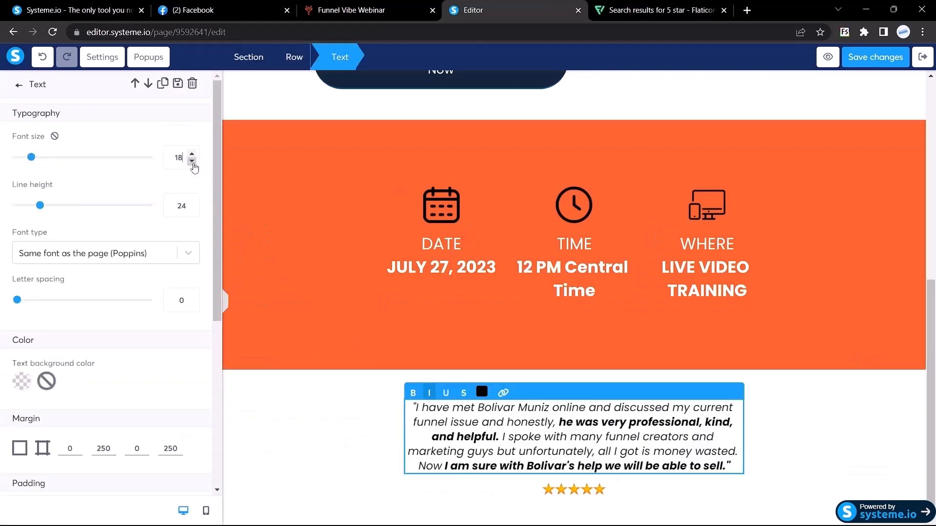
click(224, 303)
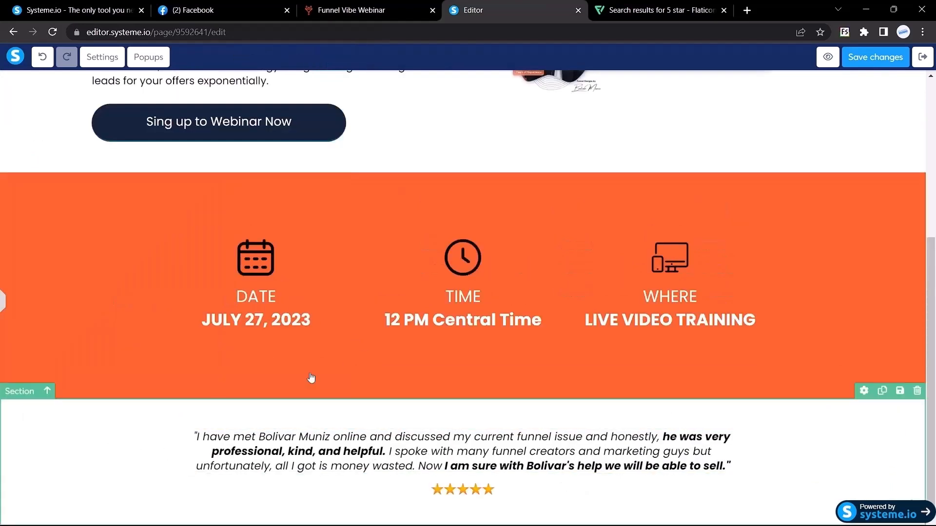
Check the reviewer name's font on the reference page: Poppins, 700, 20px.
click(329, 6)
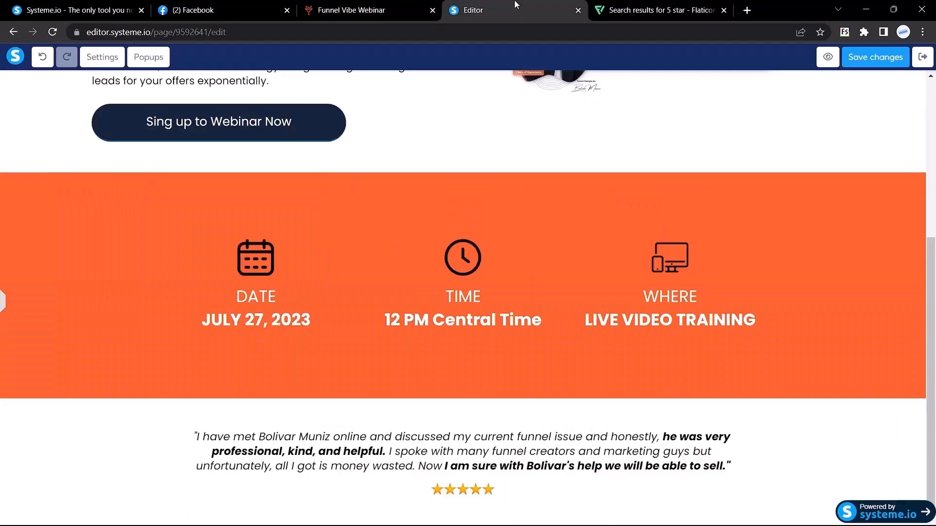
click(496, 6)
click(371, 10)
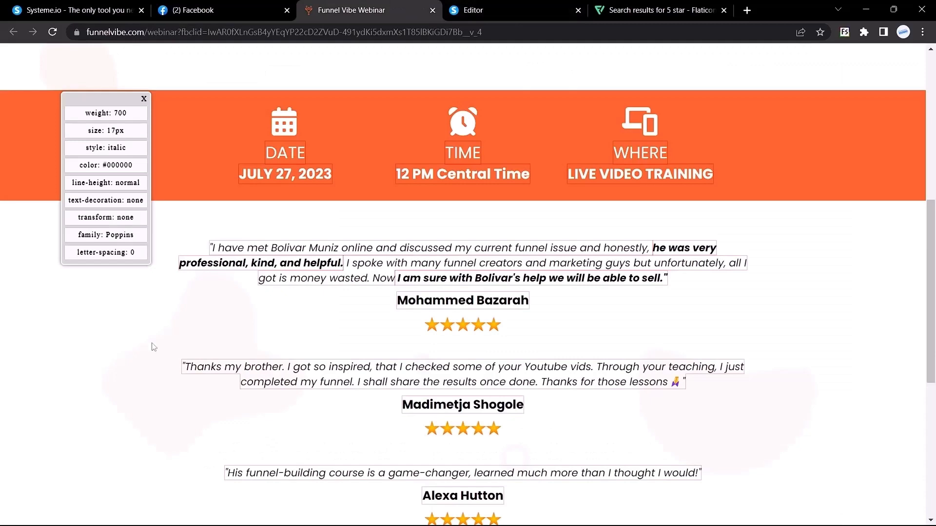
drag(397, 303, 528, 297)
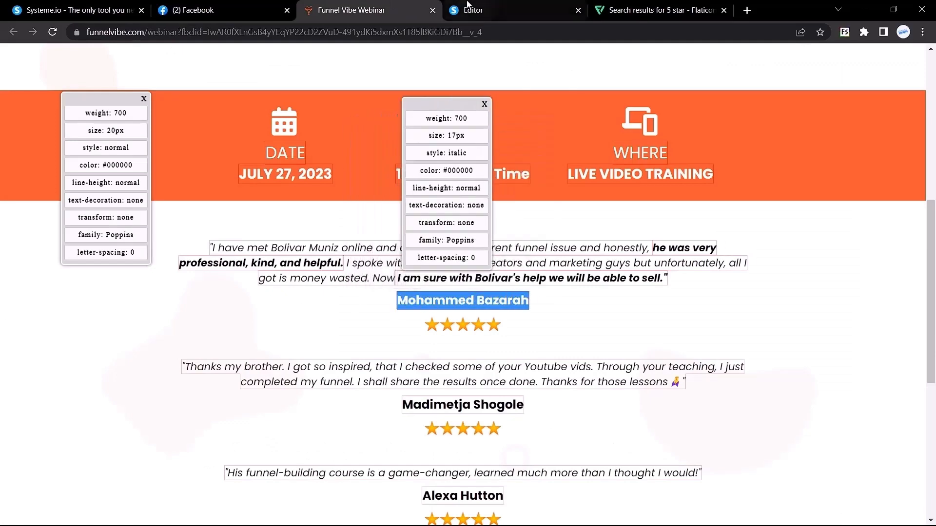
click(472, 10)
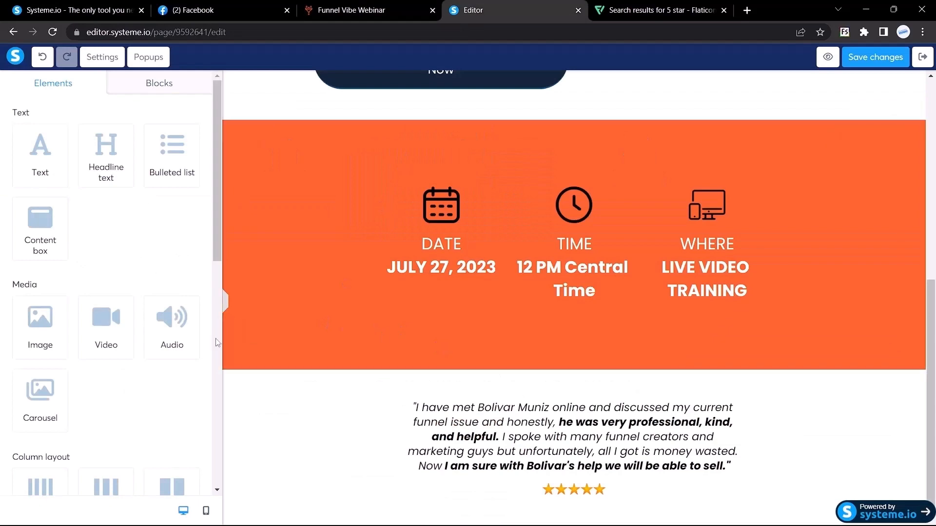
Add a headline directly under the testimonial containing the first reviewer's name.
drag(104, 153, 619, 521)
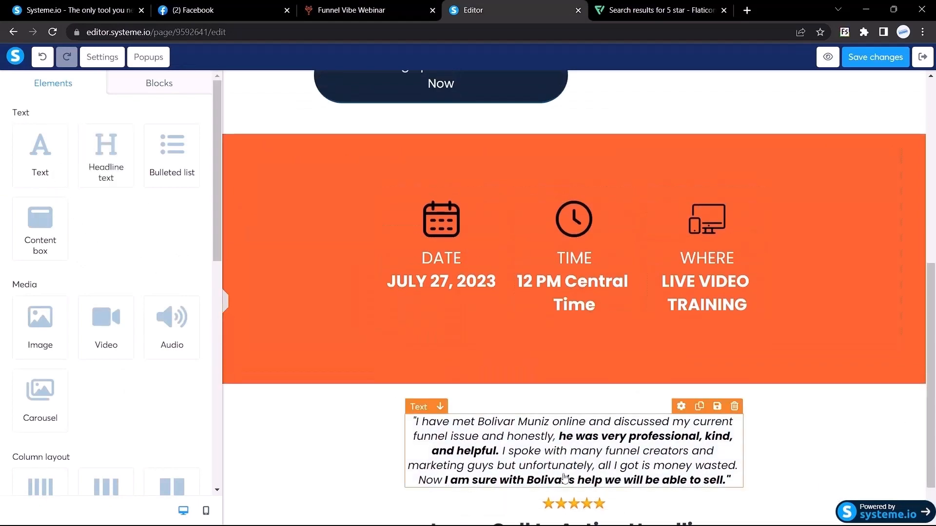
scroll(584, 489, down, 2)
drag(537, 478, 556, 405)
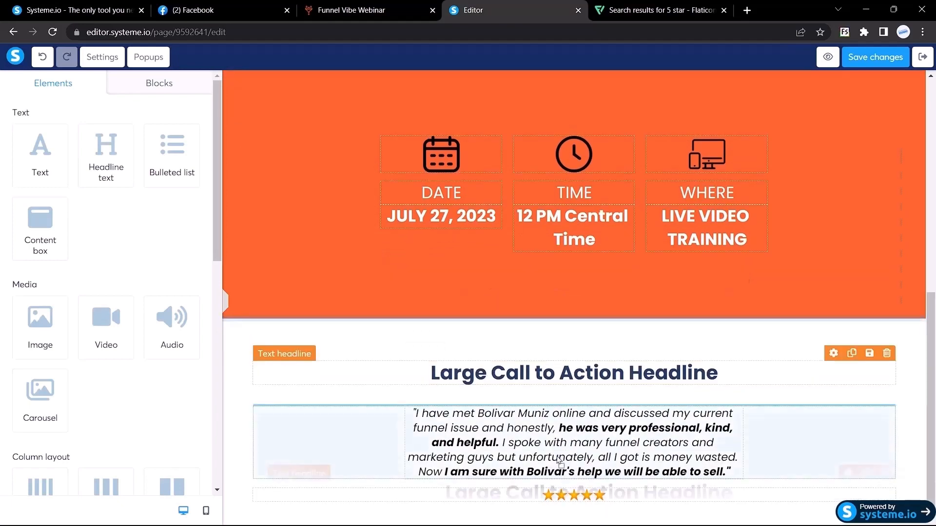
drag(560, 462, 564, 475)
double_click(584, 484)
key(ctrl+a)
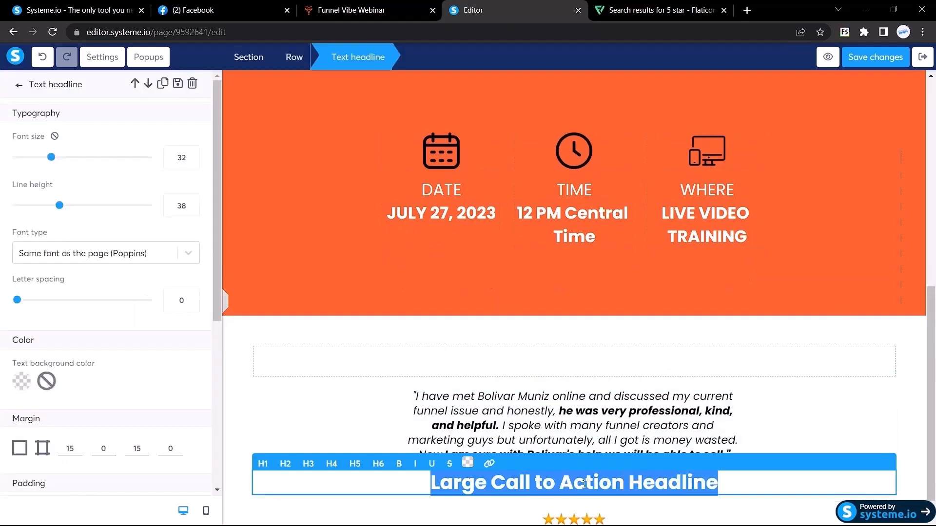
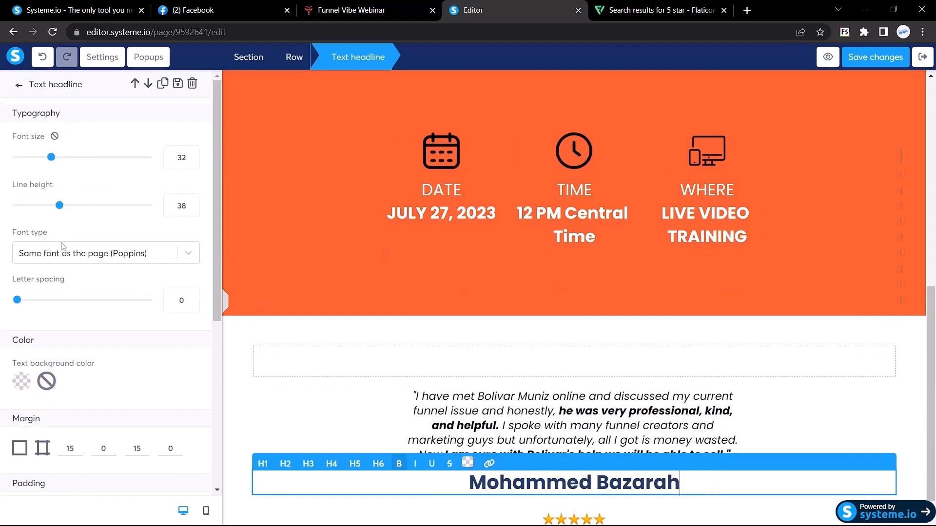
Set the reviewer name headline to the Google Font Poppins in black.
click(62, 264)
click(62, 321)
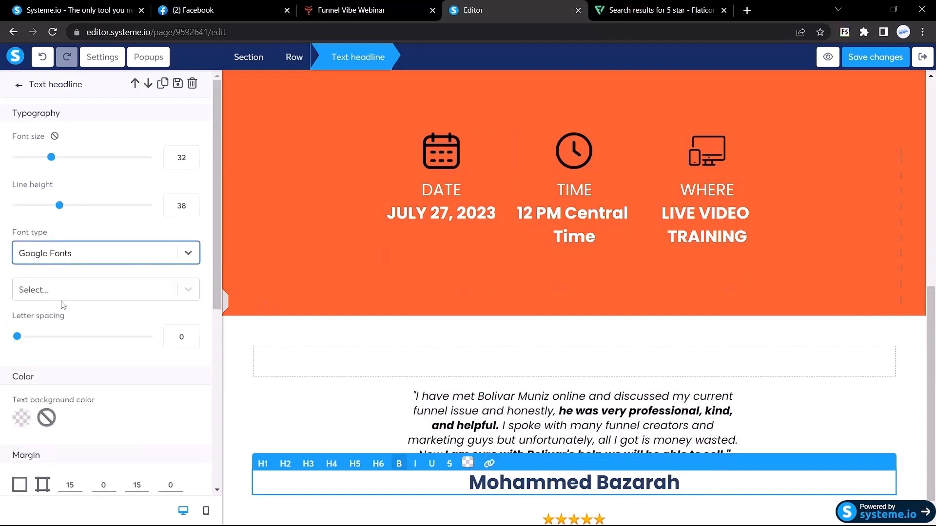
click(58, 291)
text(poppins)
key(Return)
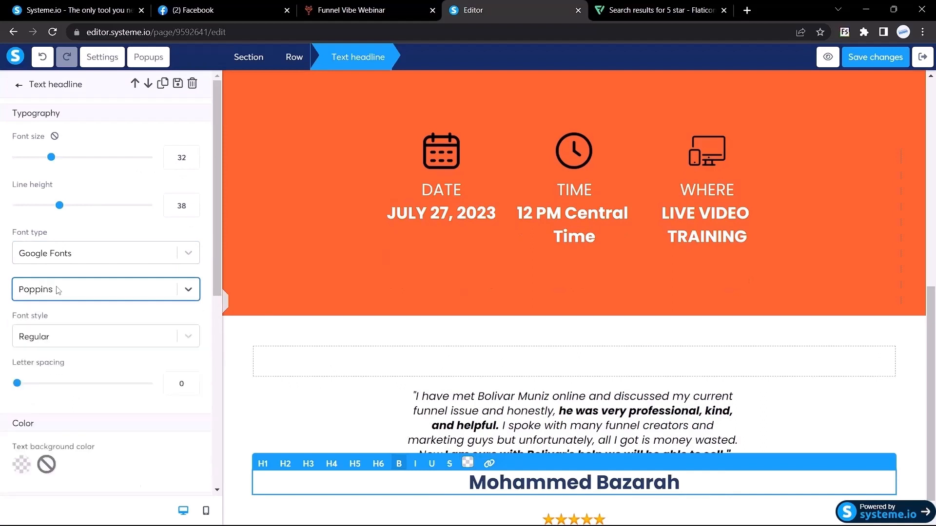
triple_click(524, 485)
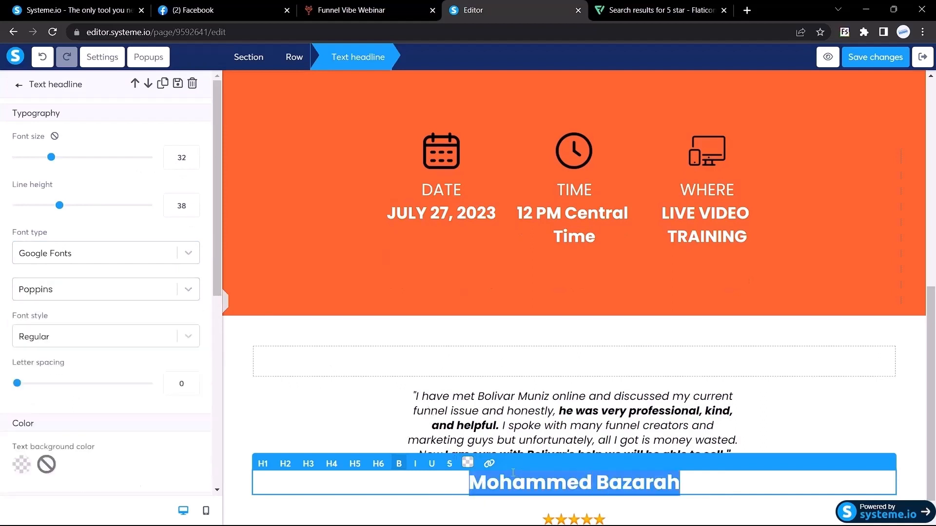
click(469, 469)
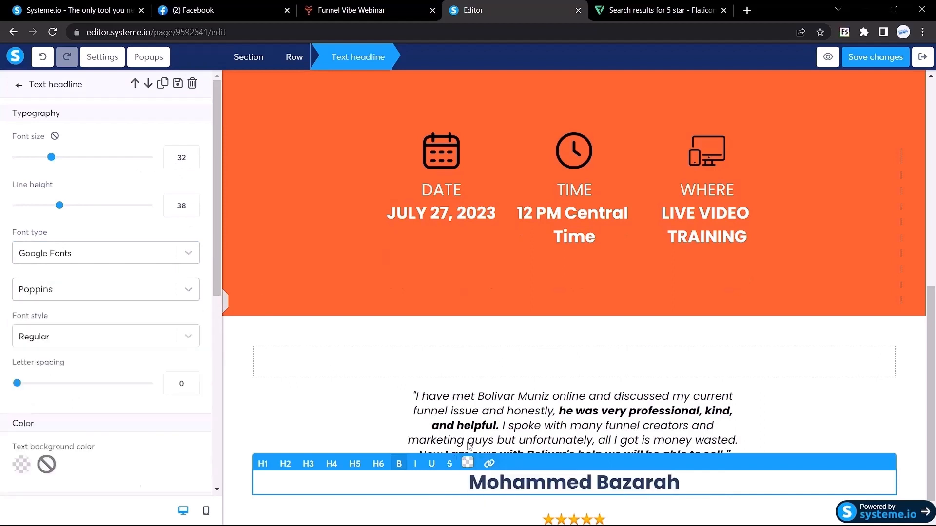
click(534, 5)
click(272, 395)
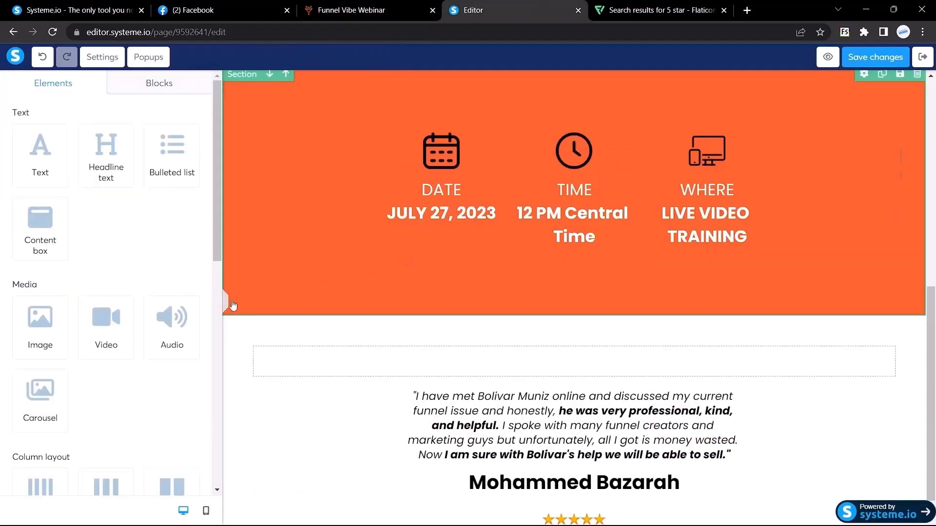
click(225, 303)
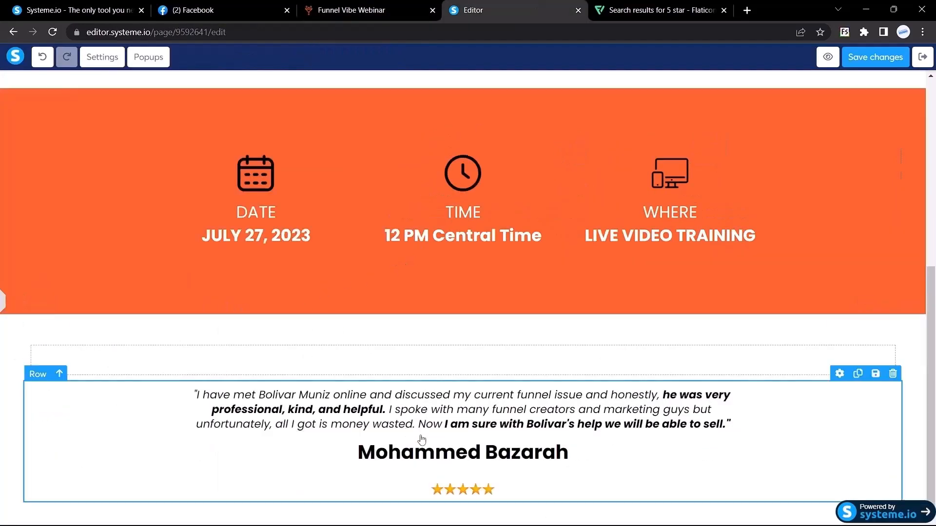
click(528, 494)
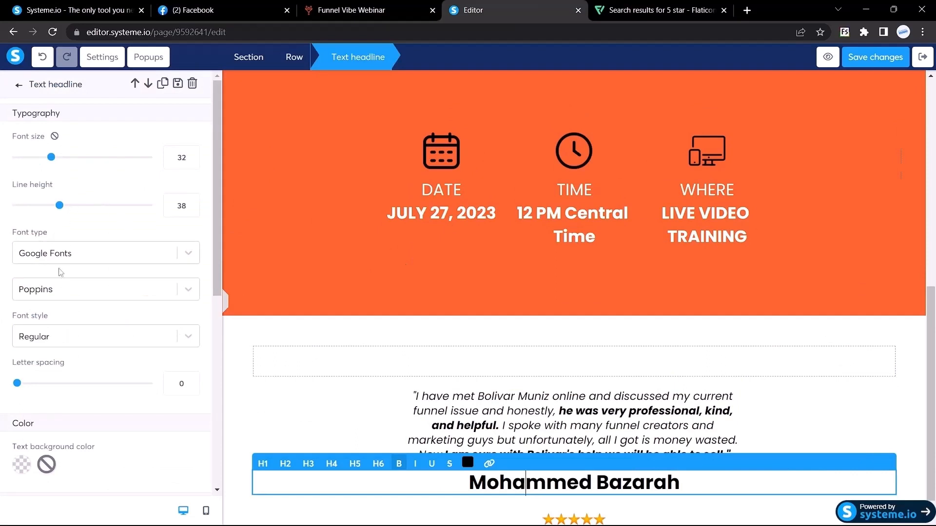
Set the reviewer-name headline's top margin to 0.
scroll(69, 347, down, 5)
drag(72, 254, 55, 254)
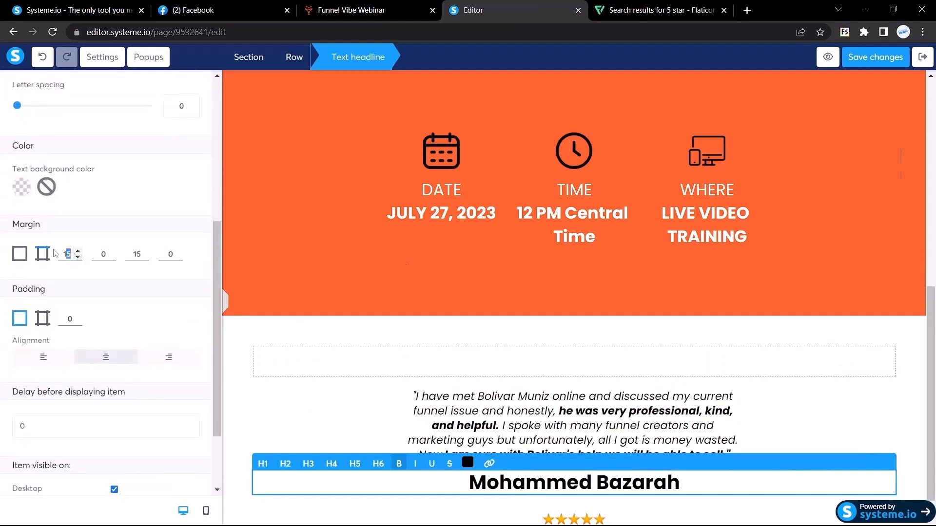
text(0)
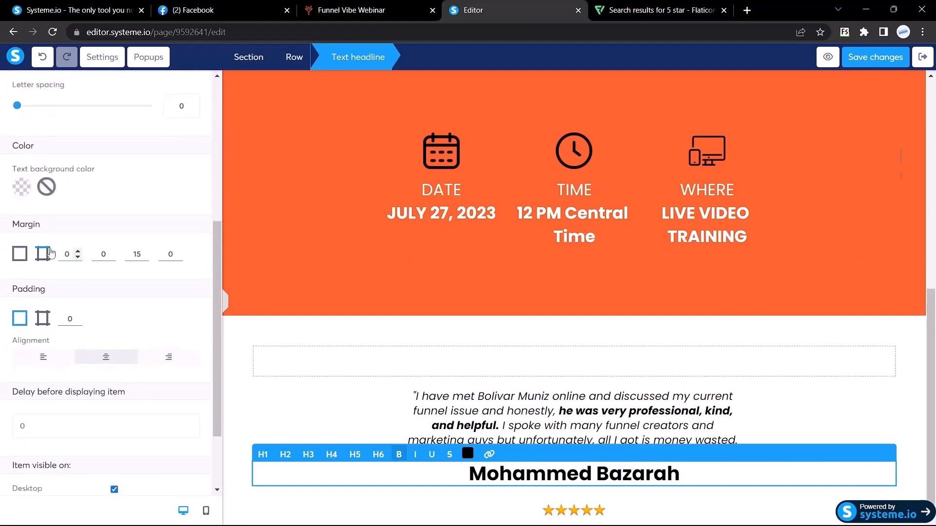
drag(139, 255, 106, 252)
Check the reviewer name's font size on the reference webinar page.
click(226, 301)
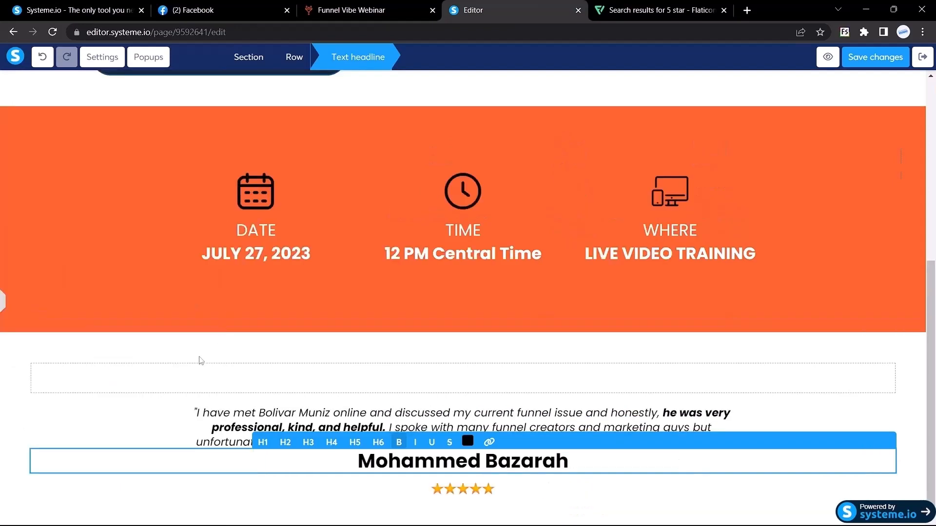
click(414, 9)
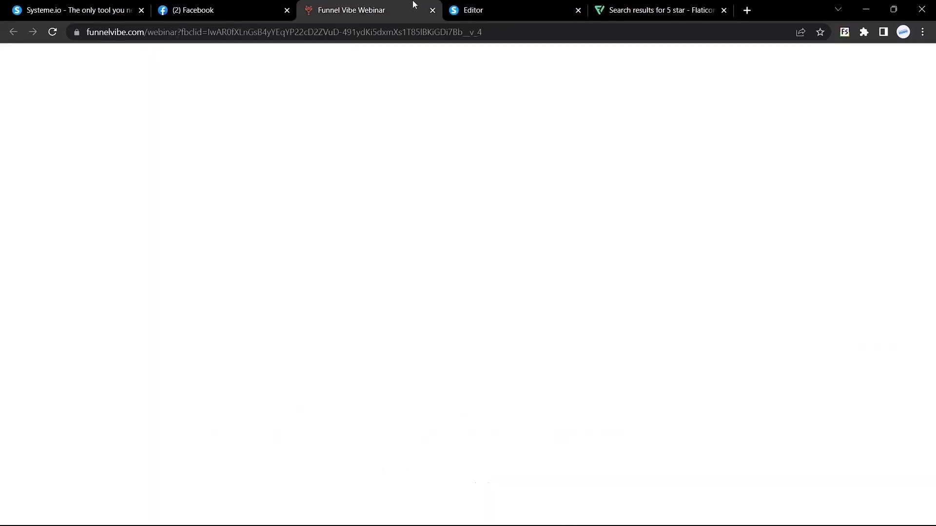
drag(416, 300, 466, 300)
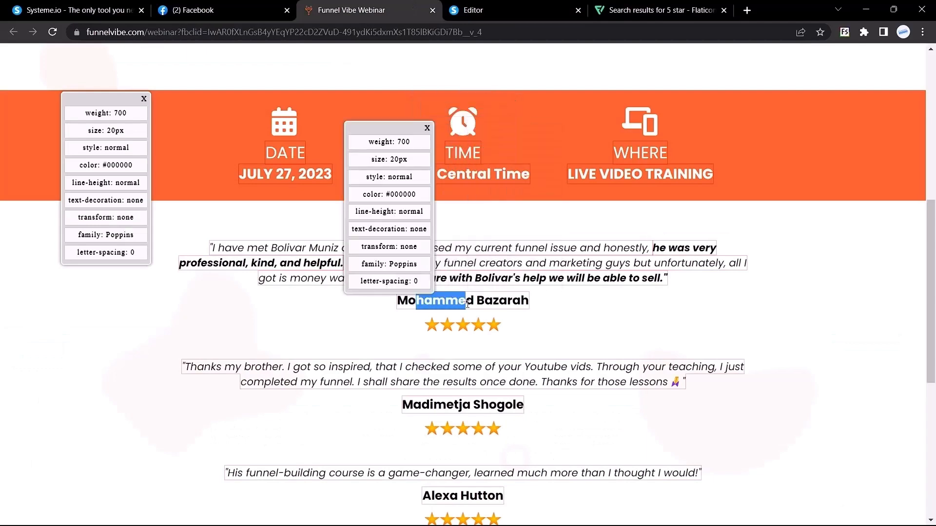
click(473, 10)
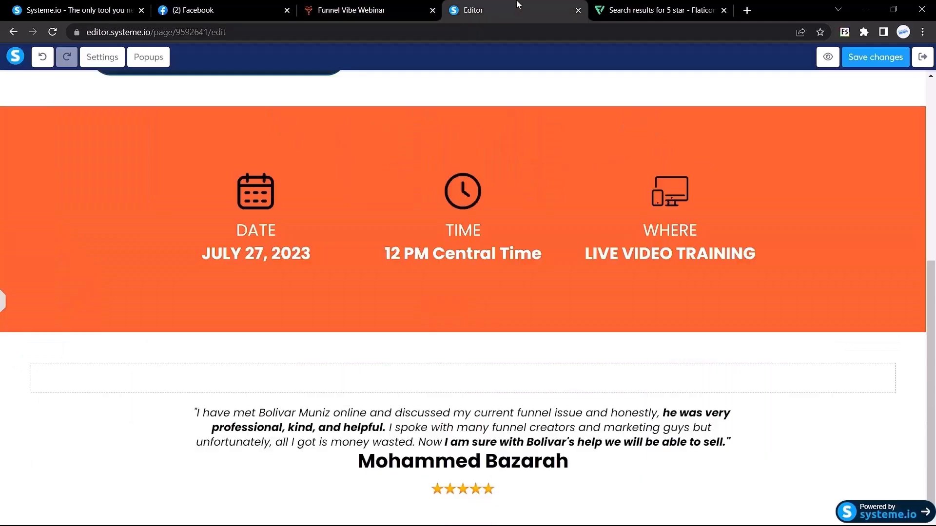
Change the reviewer-name headline's font size to 21.
click(526, 474)
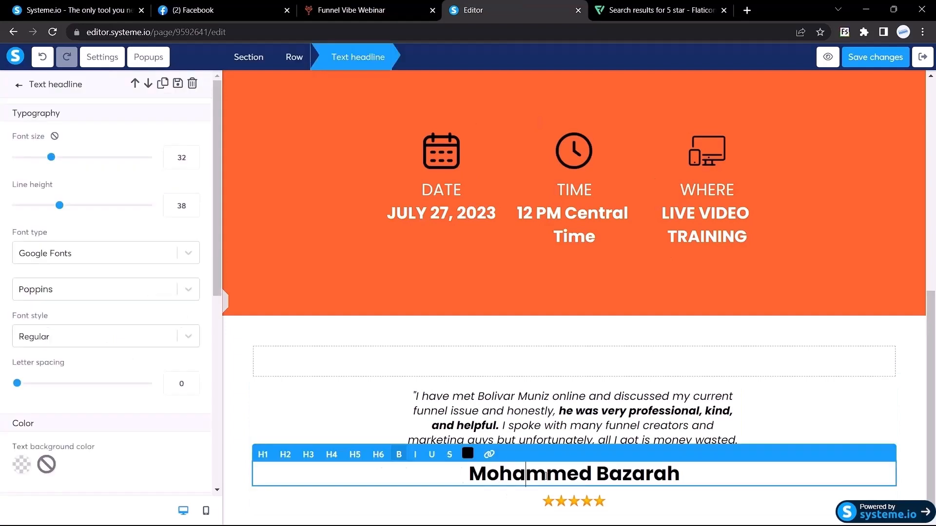
double_click(185, 164)
text(11)
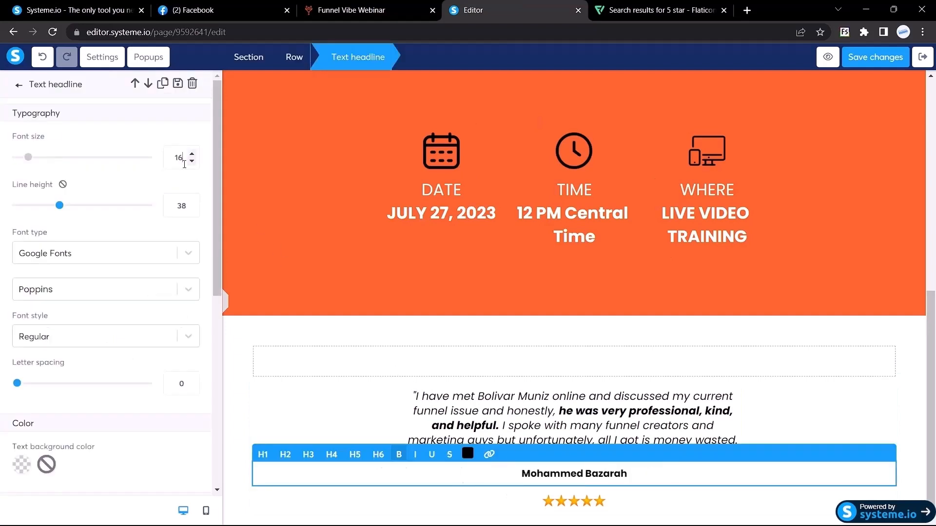
key(BackSpace)
text(7)
click(19, 85)
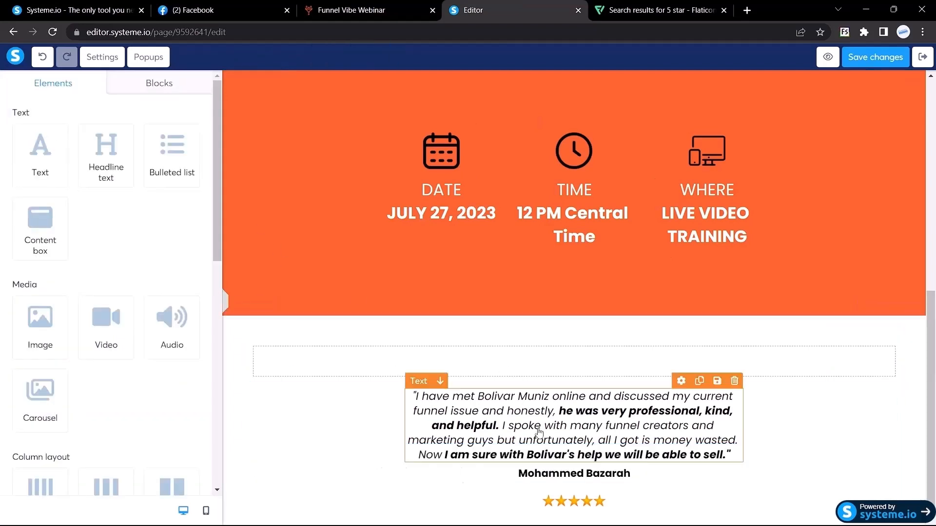
click(553, 477)
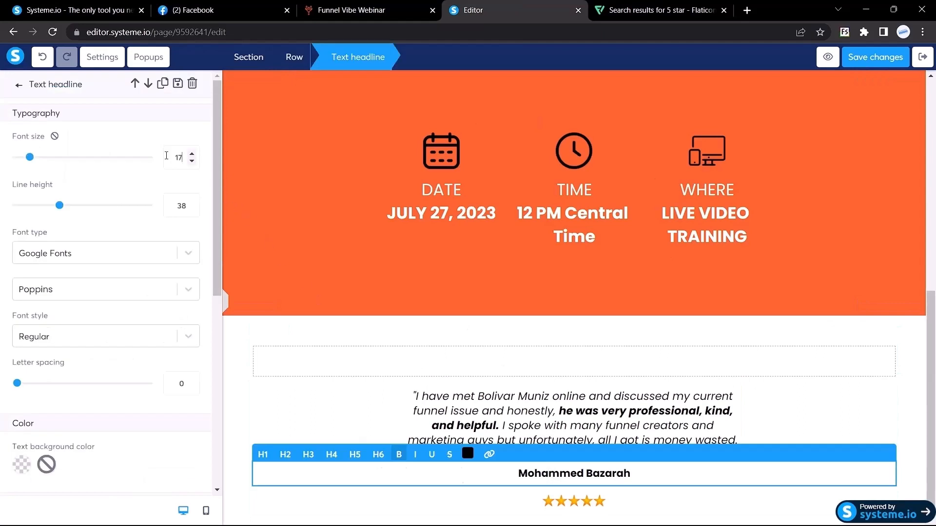
double_click(183, 157)
text(21)
Deselect the name headline and return to the narrower editing view.
scroll(104, 342, down, 8)
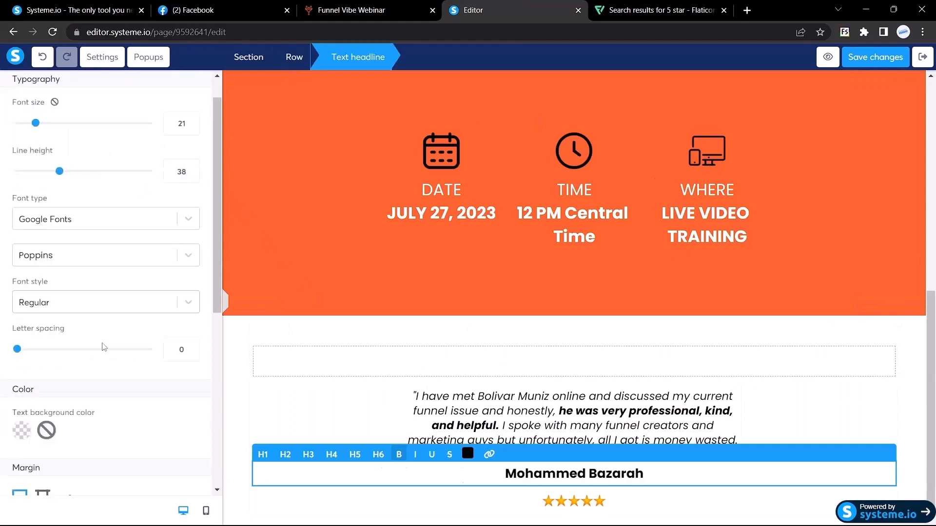
scroll(104, 348, up, 8)
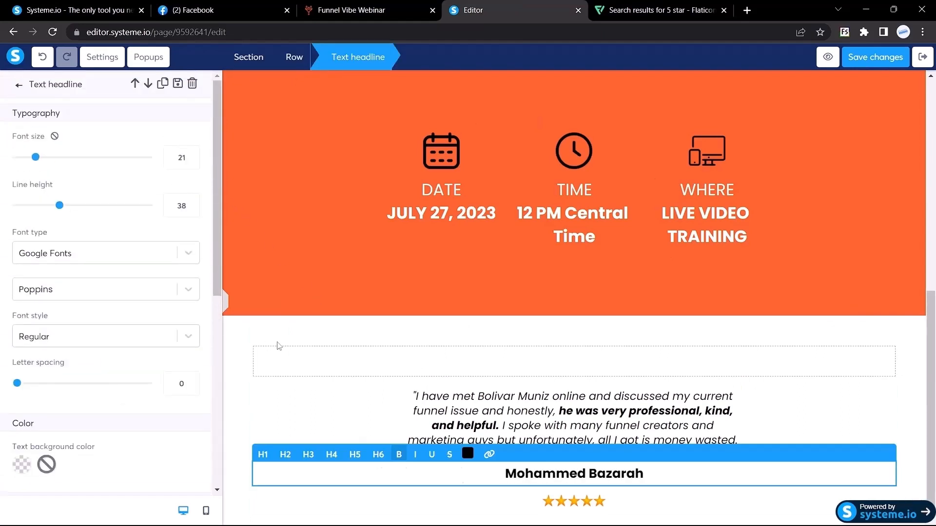
click(273, 349)
click(3, 296)
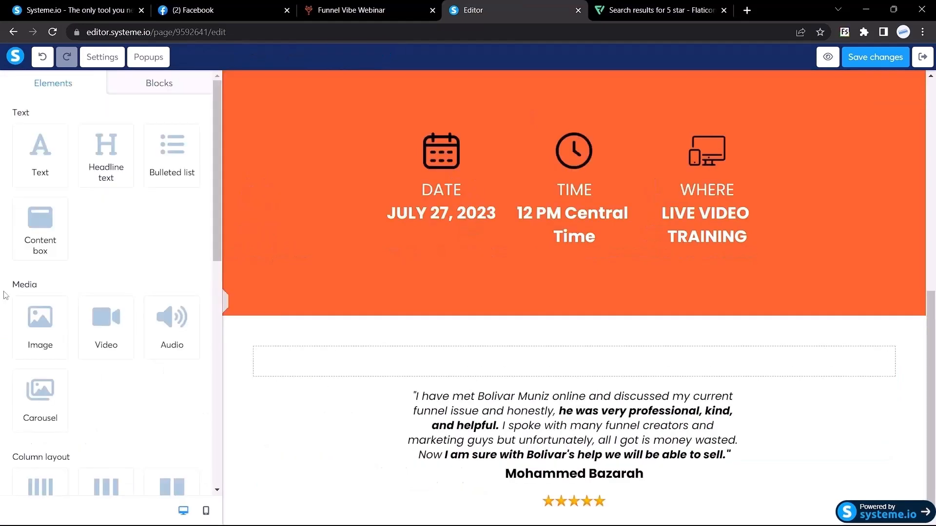
scroll(550, 392, down, 1)
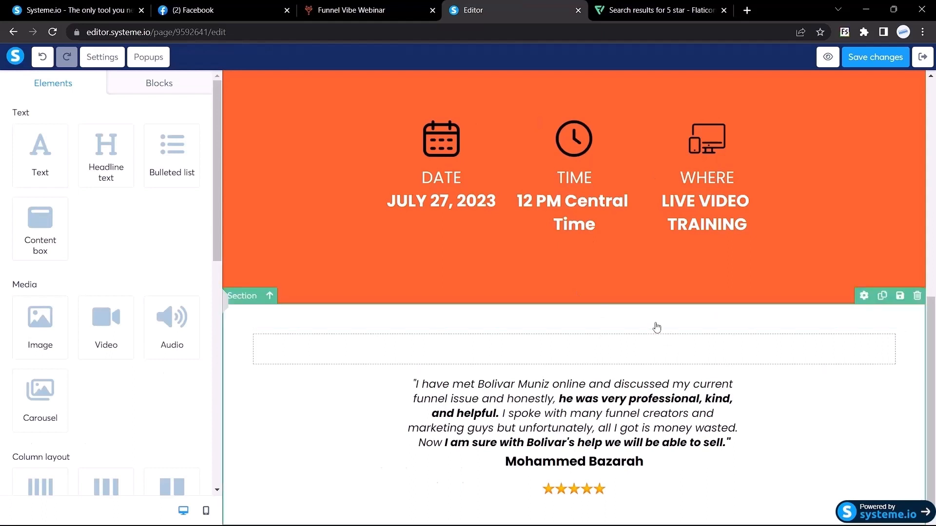
Duplicate the testimonial section and delete the empty row in the copy.
click(881, 298)
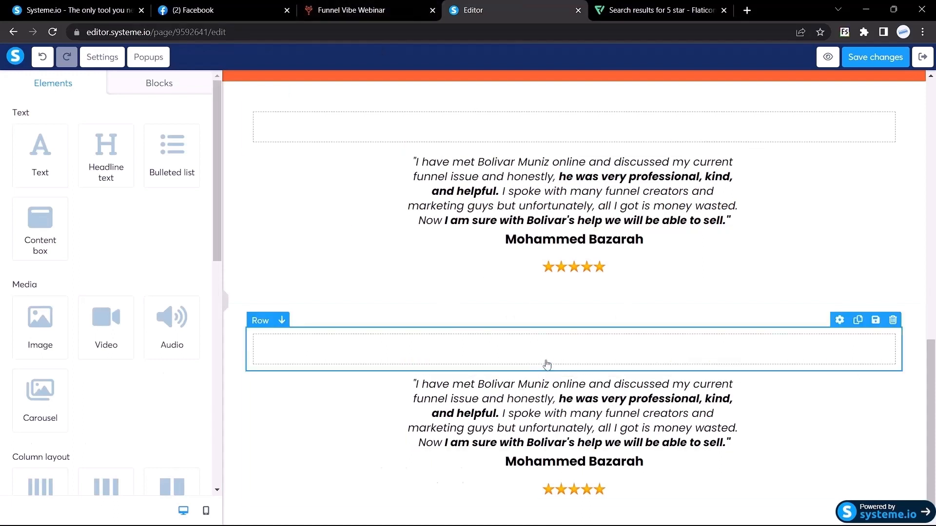
click(892, 320)
click(528, 101)
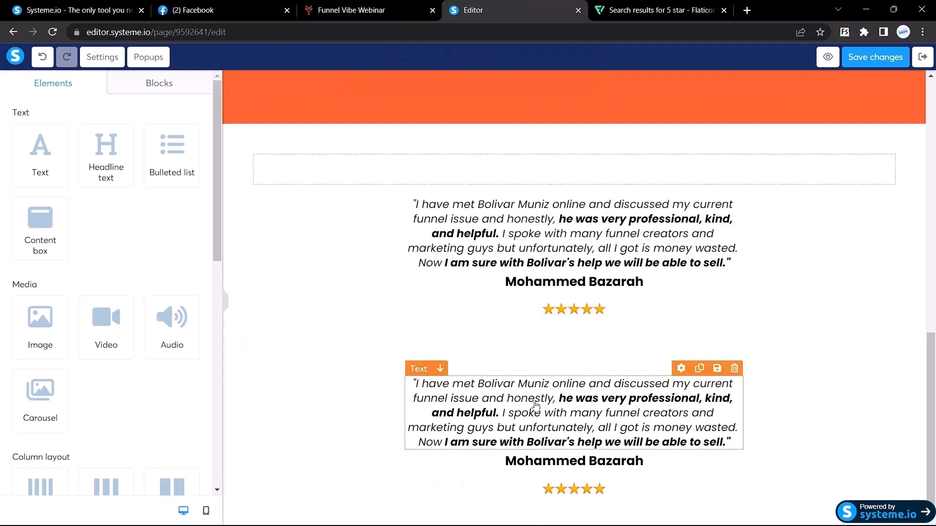
Replace the copied quote with the 'Thanks my brother…' text from the reference page and make it black.
click(361, 10)
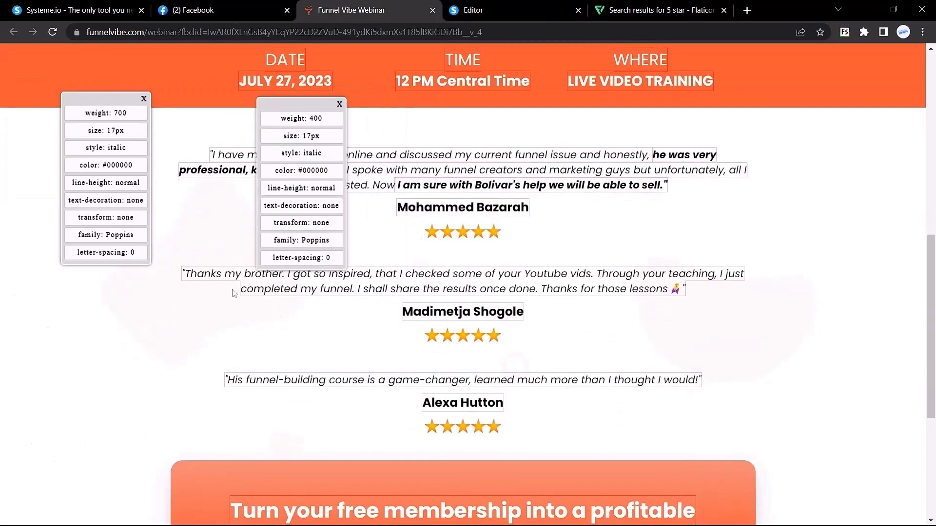
drag(184, 274, 684, 289)
click(519, 6)
triple_click(509, 402)
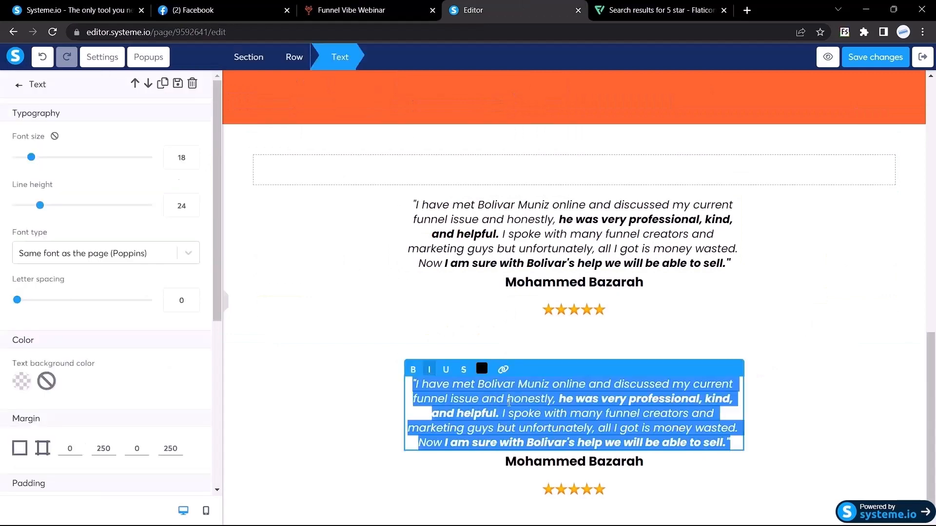
text("Thanks my brother. I got so inspired, that I checked some of your Youtube vids. Through your teaching, I just completed my funnel. I shall share the results once done. Thanks for those lessons 🙏")
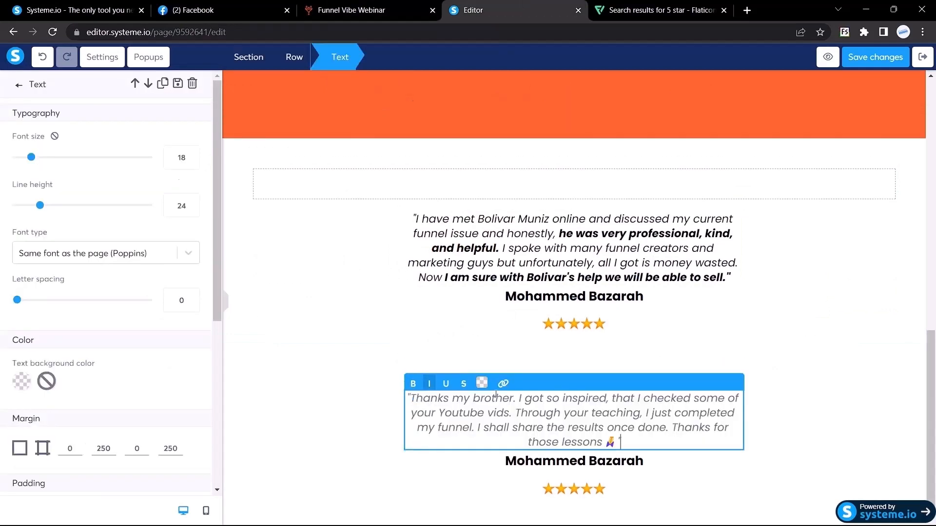
triple_click(495, 396)
click(481, 384)
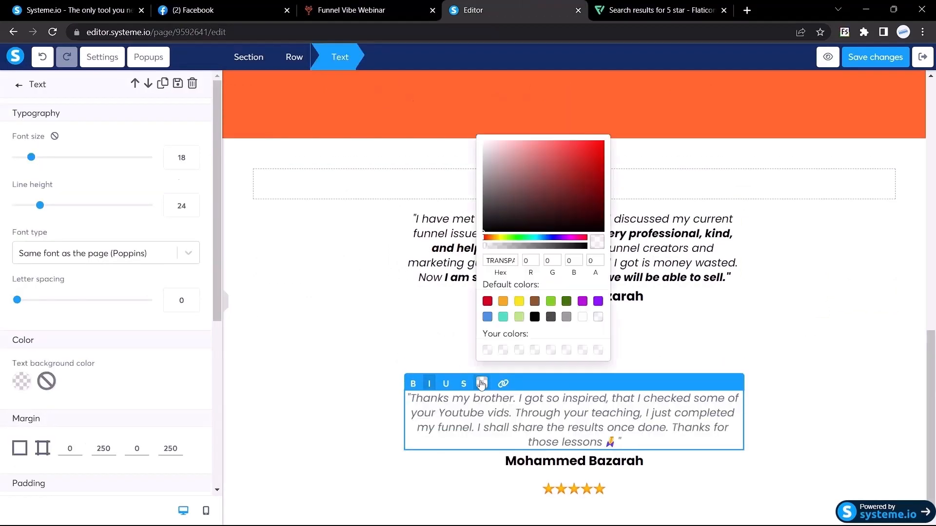
click(506, 198)
Replace the copied name headline with the second reviewer's name from the reference page.
key(ctrl+shift+Tab)
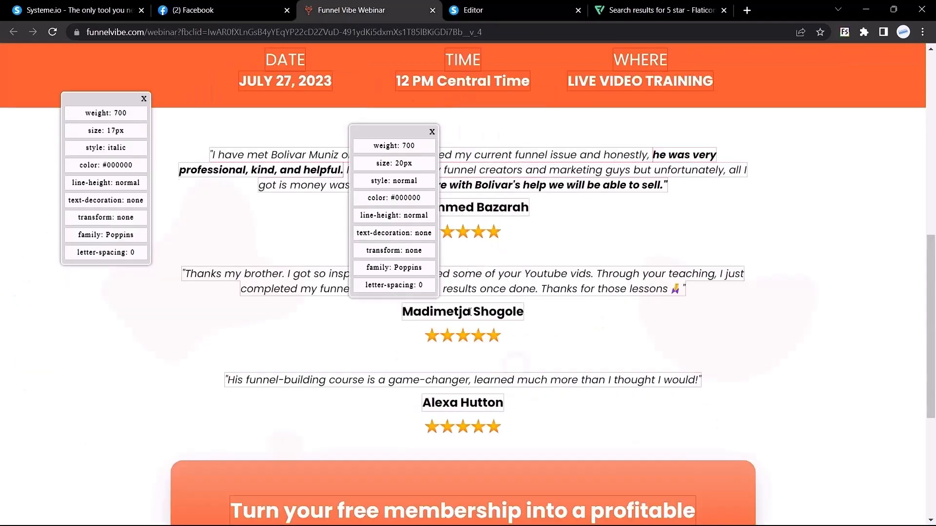
drag(402, 312, 498, 312)
click(510, 10)
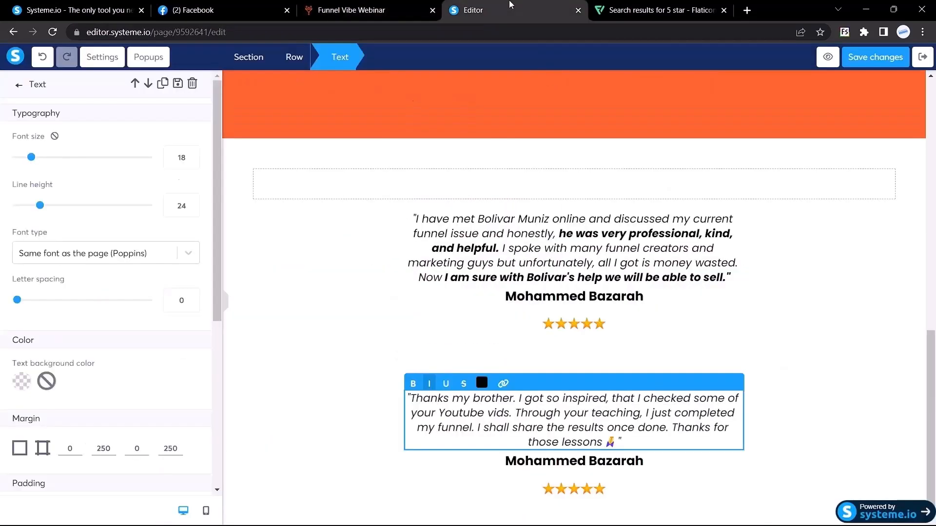
click(563, 463)
double_click(564, 461)
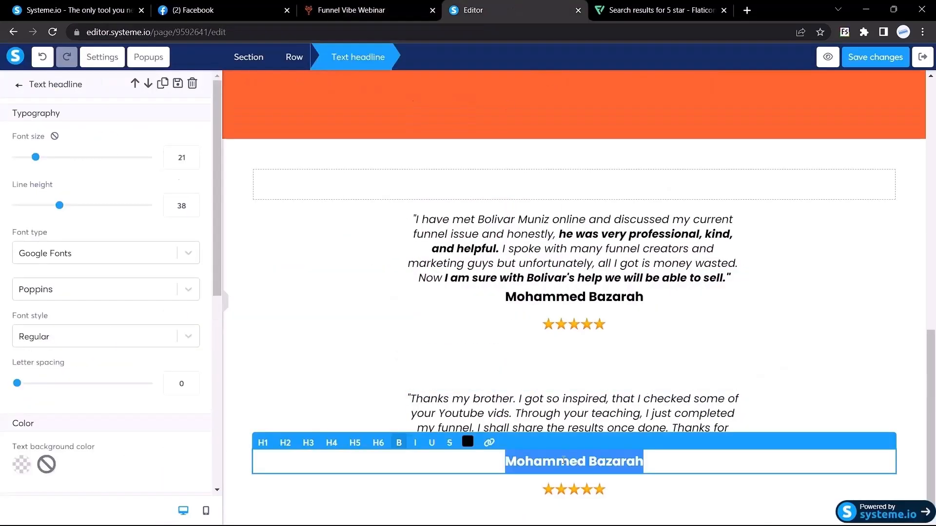
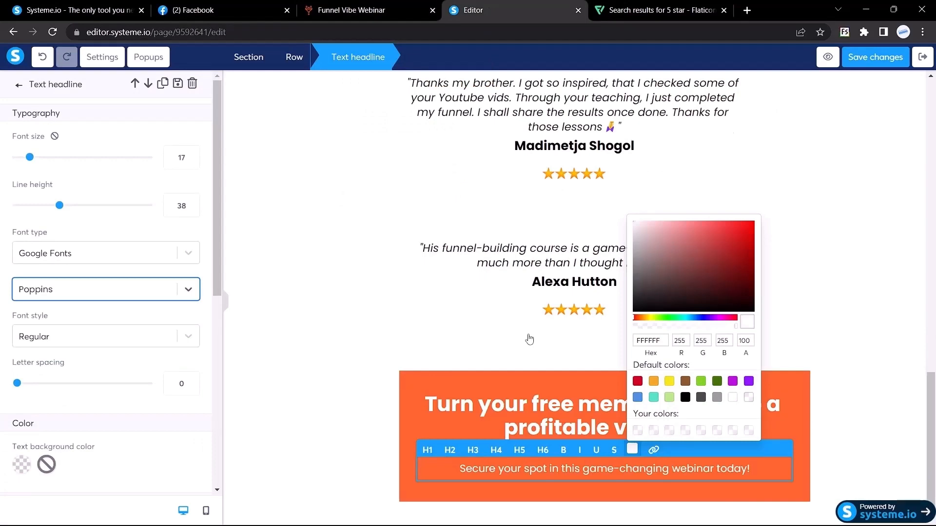
Close the colour picker and duplicate the 'Sing up to Webinar Now' button.
click(359, 264)
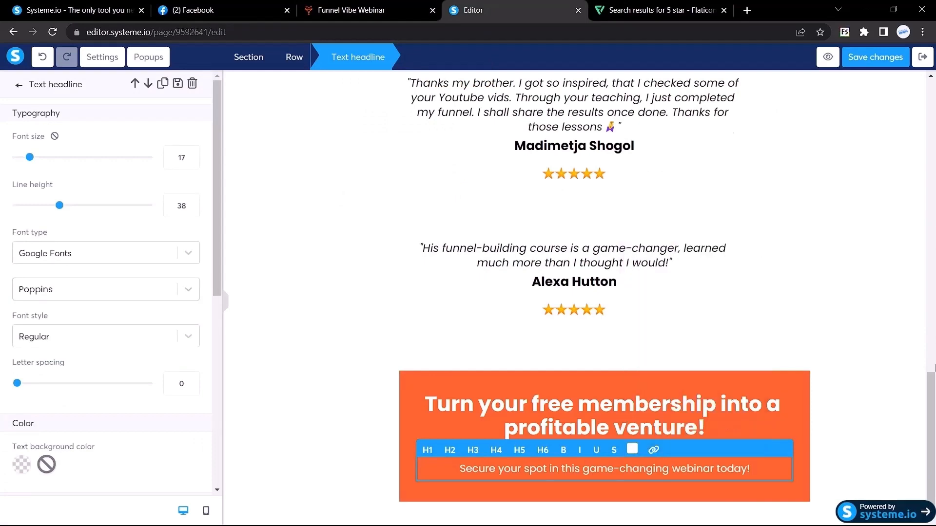
drag(933, 397, 931, 164)
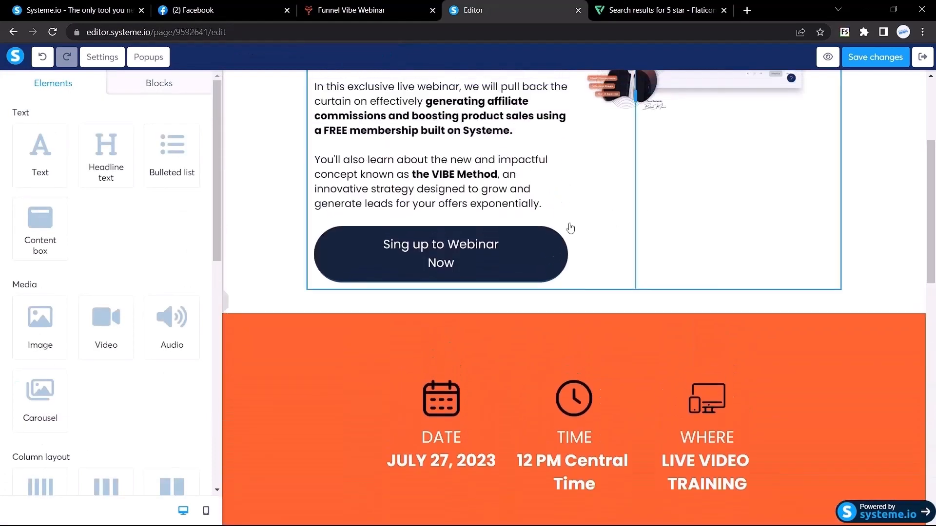
click(524, 218)
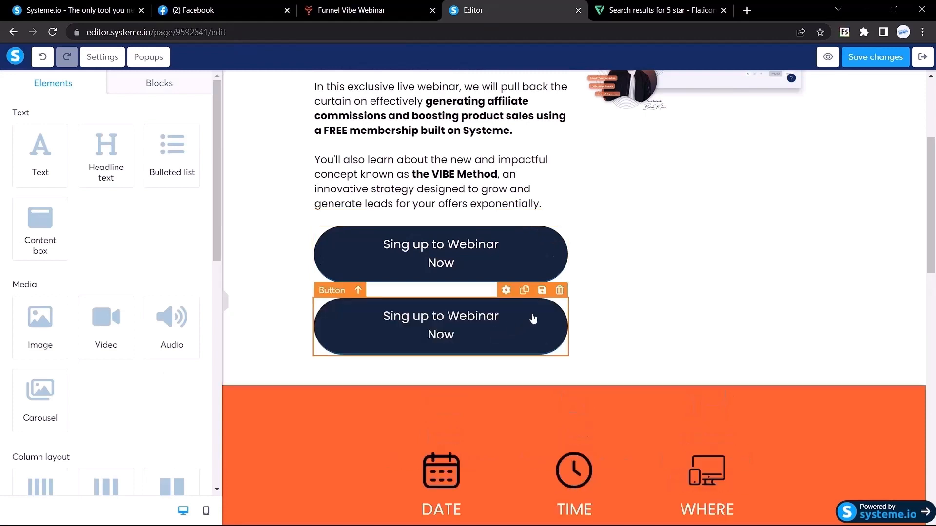
click(487, 323)
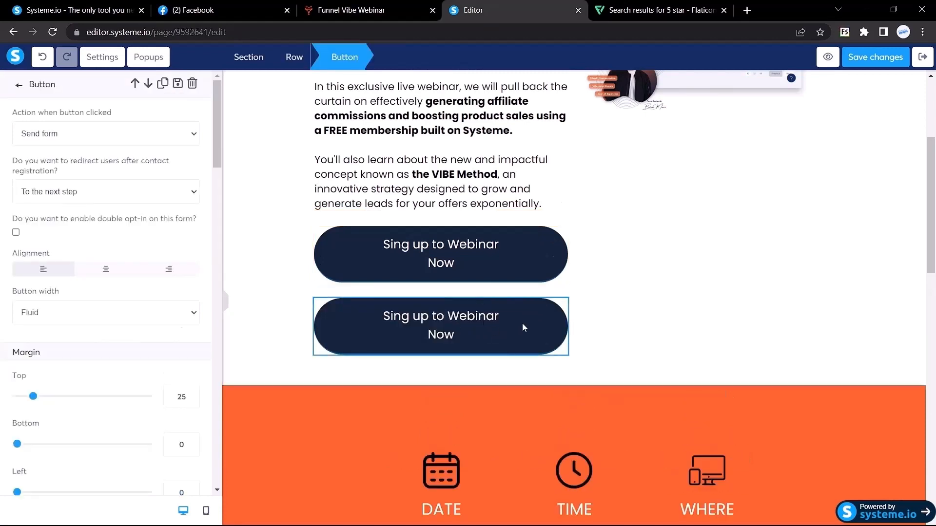
click(777, 280)
Drag the button copy down into the closing orange call-to-action section.
scroll(777, 280, down, 2)
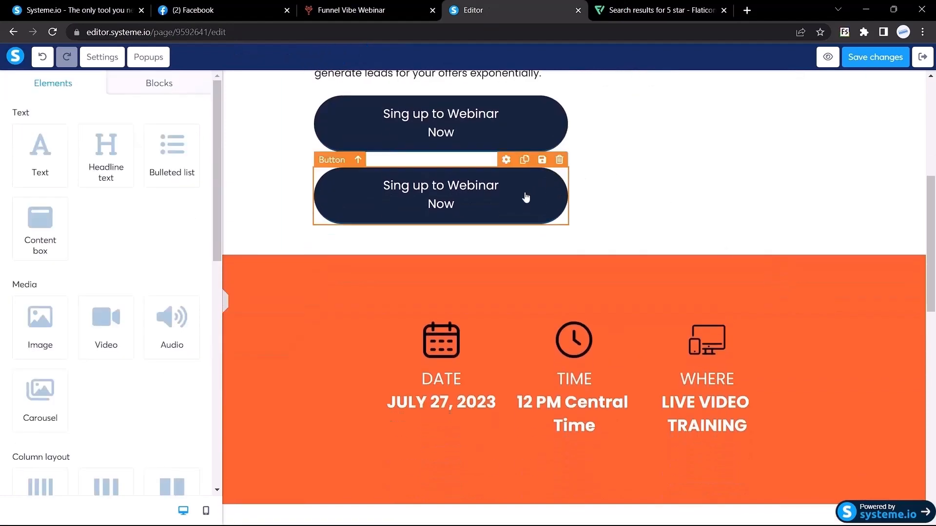
drag(526, 197, 660, 447)
scroll(562, 416, down, 5)
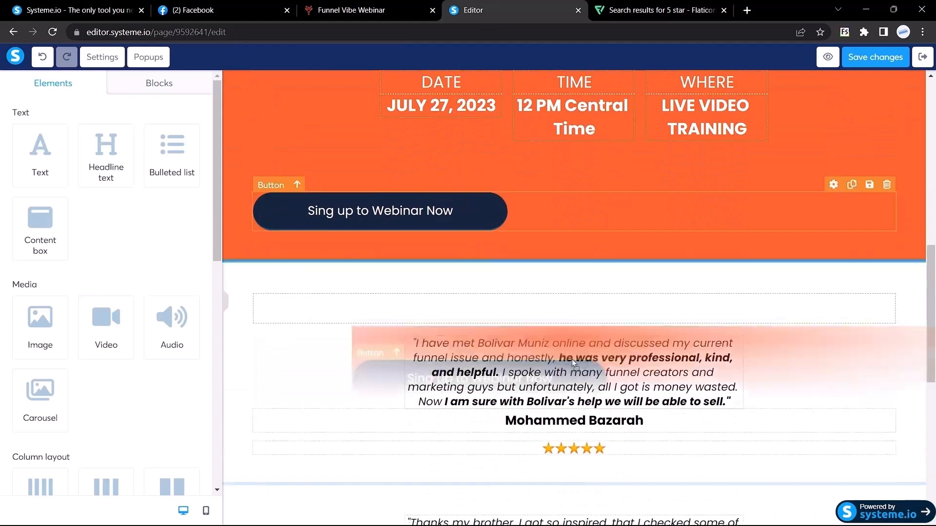
drag(573, 364, 594, 426)
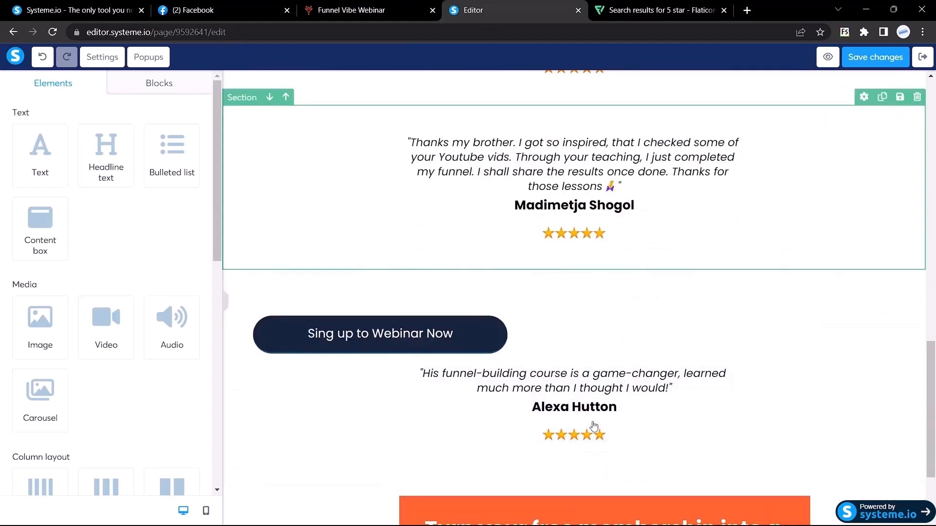
scroll(594, 427, down, 3)
drag(472, 214, 639, 481)
click(619, 459)
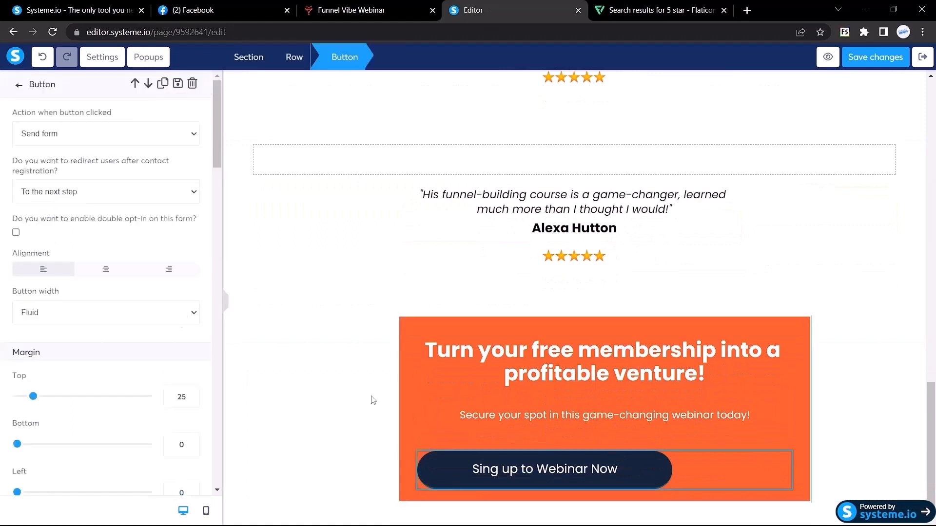
Centre the copied button and give it a top margin of 9.
click(104, 271)
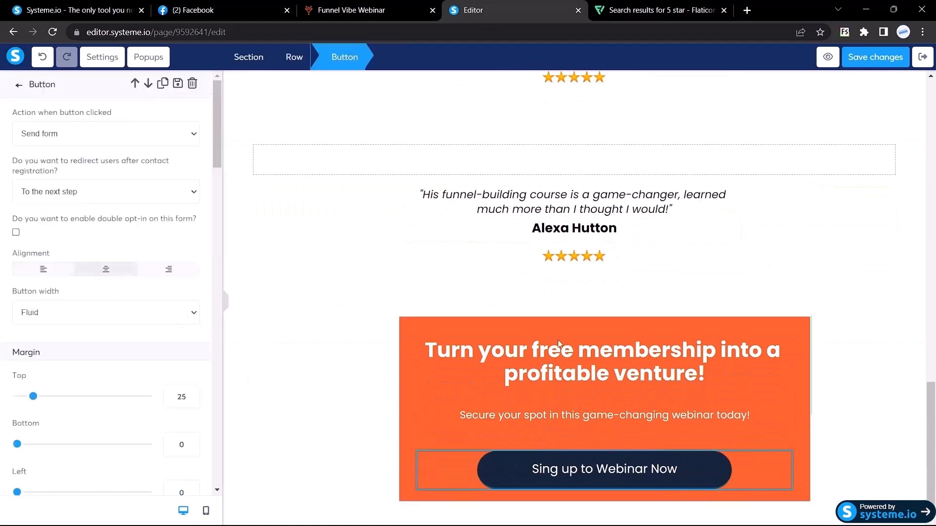
scroll(201, 316, down, 3)
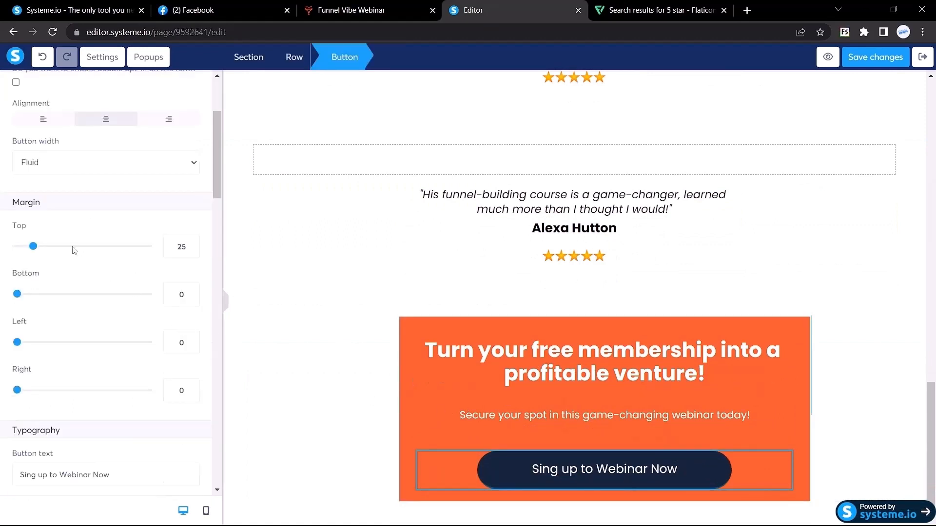
drag(182, 247, 151, 246)
text(9)
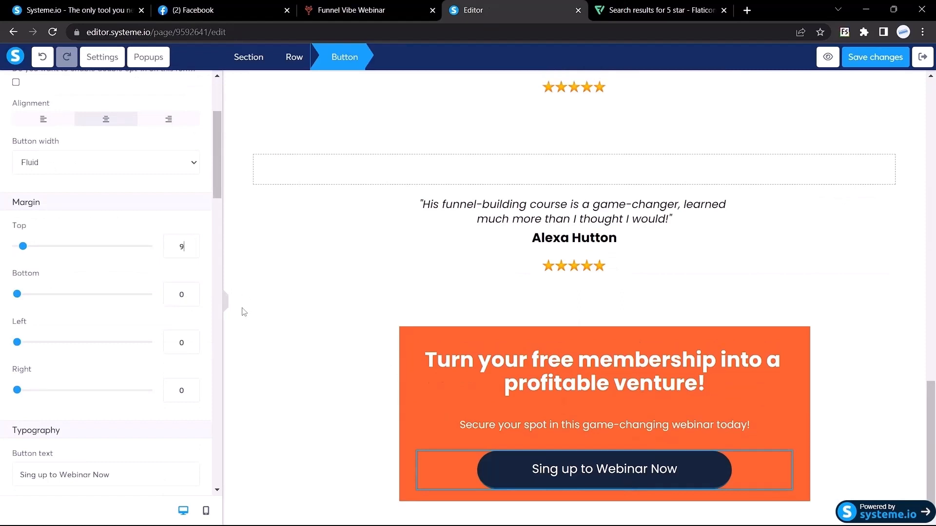
click(226, 304)
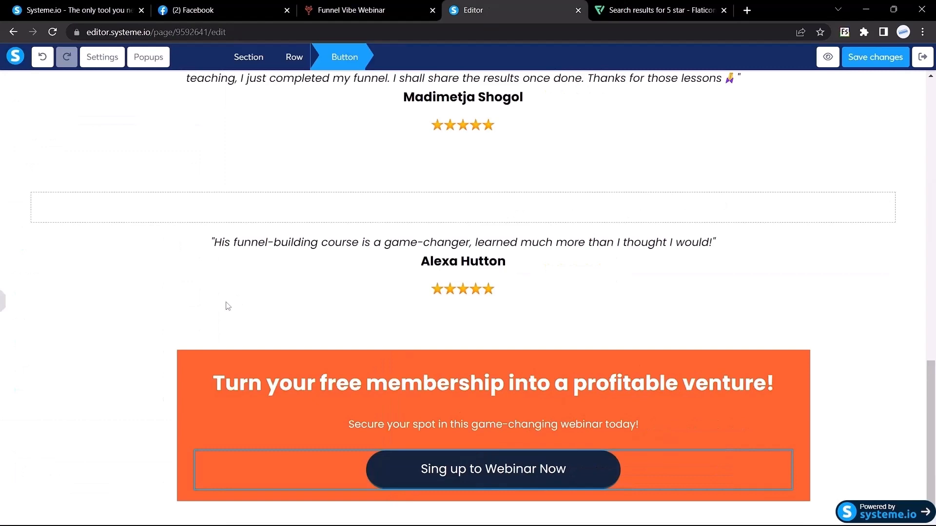
click(130, 376)
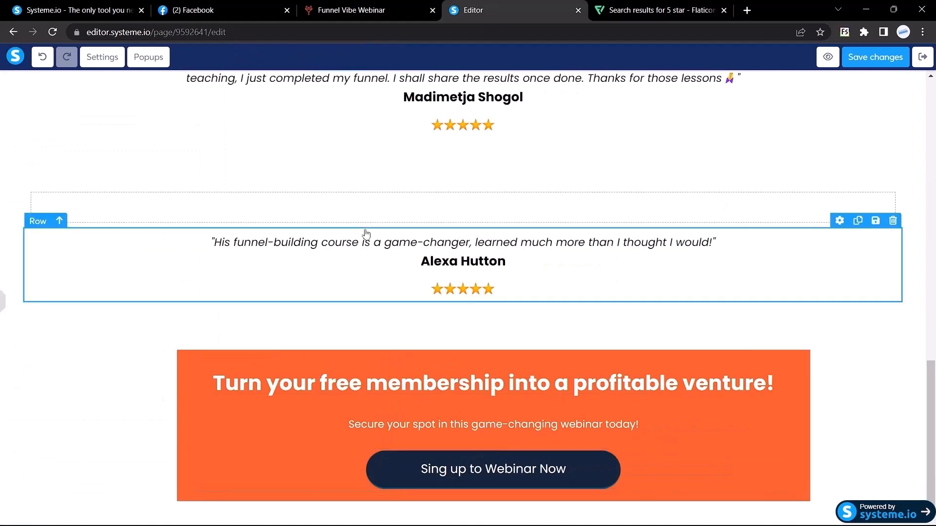
After comparing with the live page, set the orange section headline's top margin to 50.
click(355, 10)
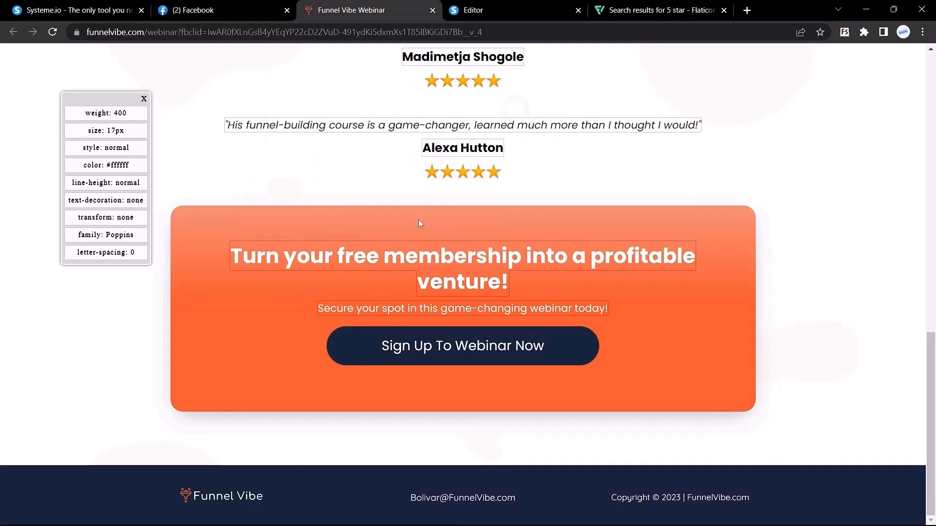
click(473, 10)
click(3, 303)
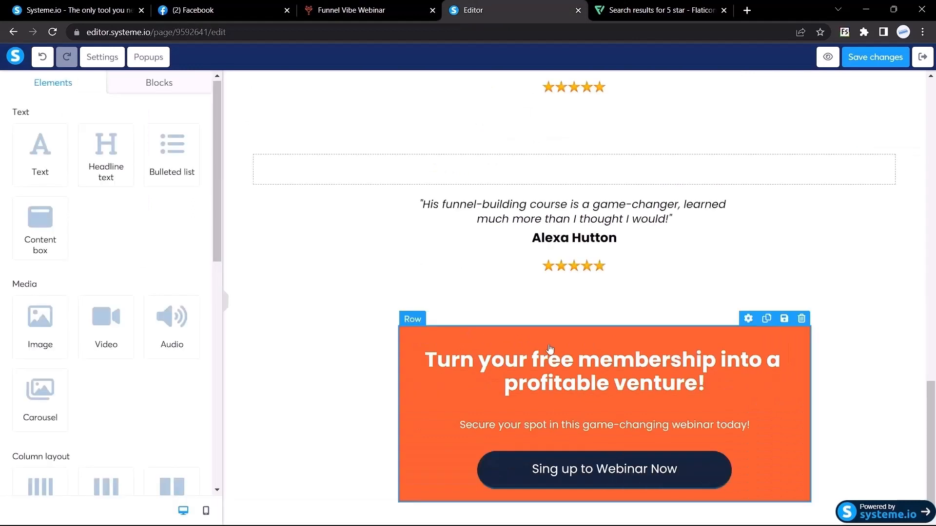
click(577, 355)
scroll(152, 372, down, 2)
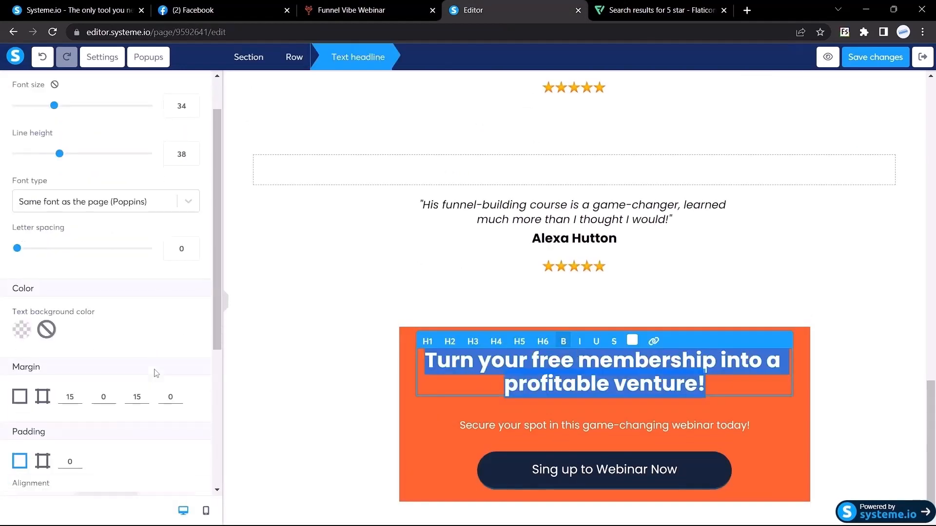
click(71, 379)
key(BackSpace)
key(BackSpace)
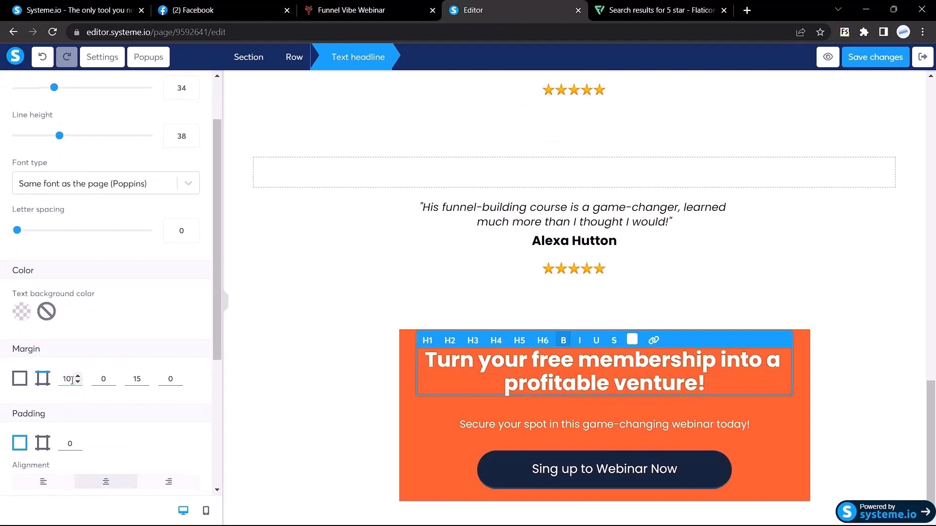
text(50)
Round all four corners of the orange call-to-action row to 14.
scroll(58, 386, down, 3)
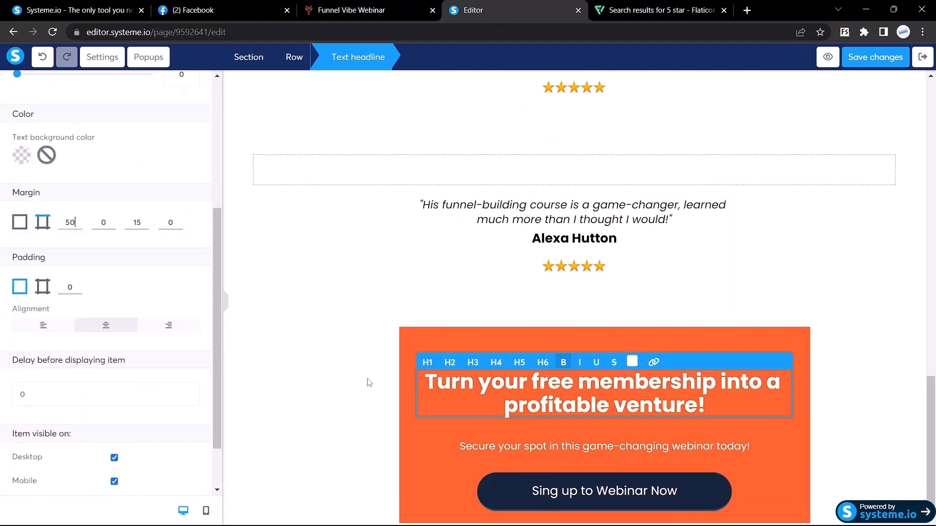
click(409, 338)
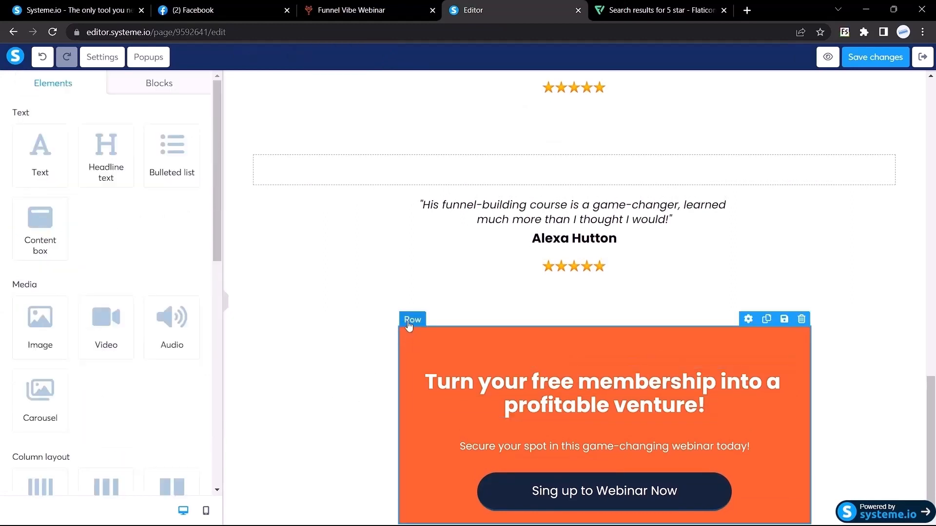
click(409, 325)
scroll(69, 349, down, 6)
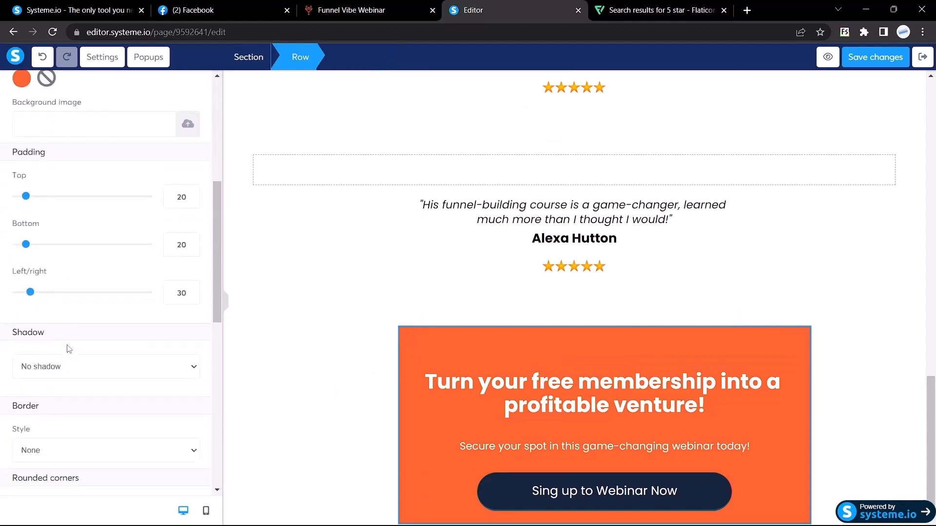
scroll(68, 349, down, 4)
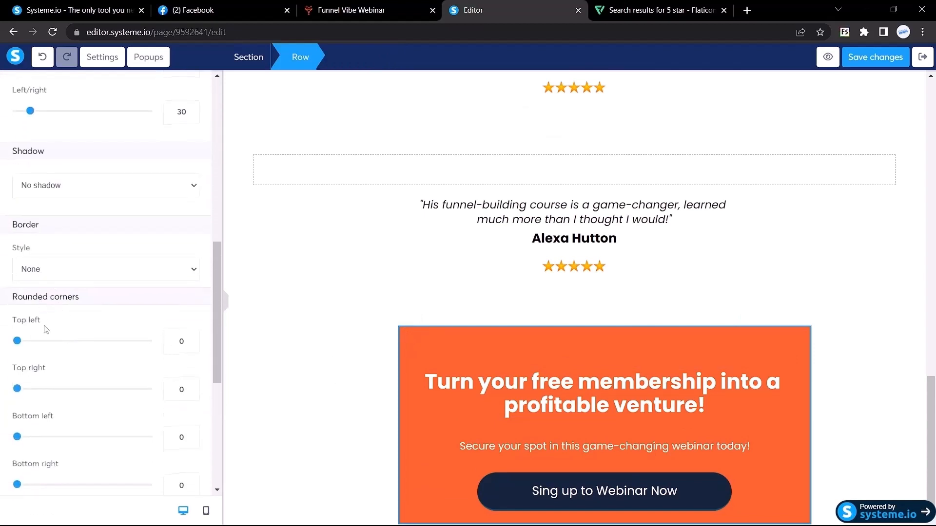
scroll(32, 329, down, 2)
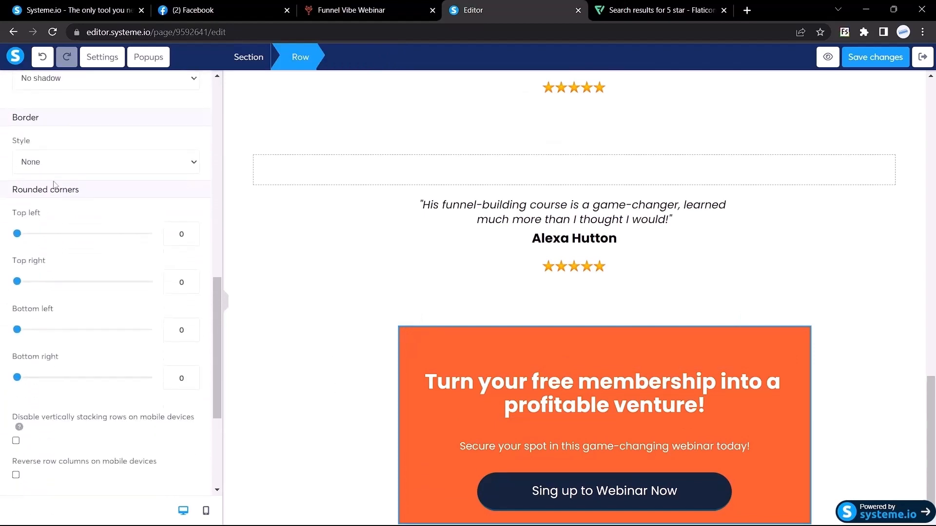
double_click(181, 235)
text(14)
text(14)
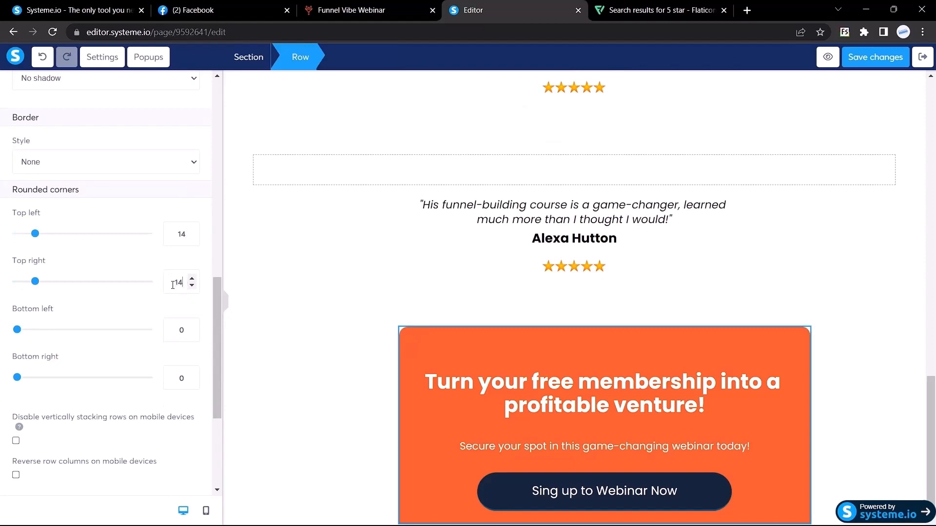
drag(185, 331, 162, 332)
text(14)
drag(184, 379, 167, 380)
text(14)
click(225, 301)
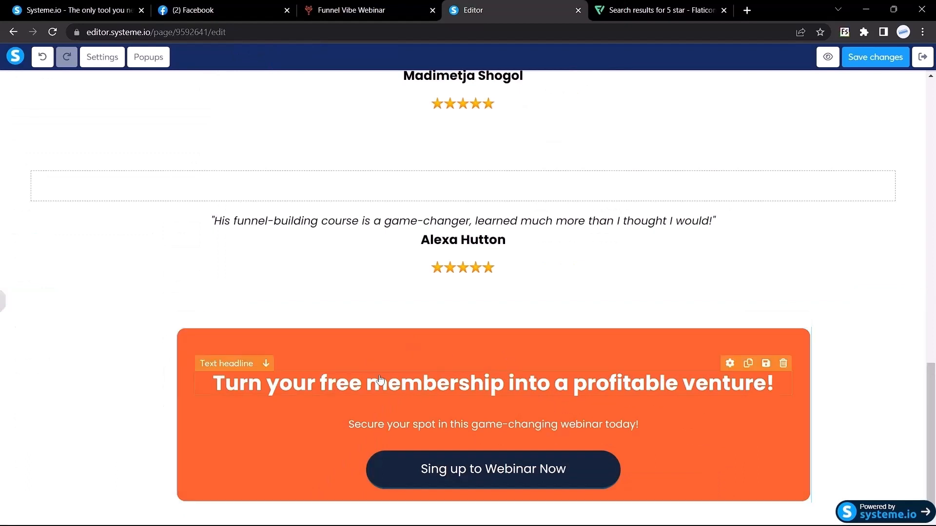
click(3, 306)
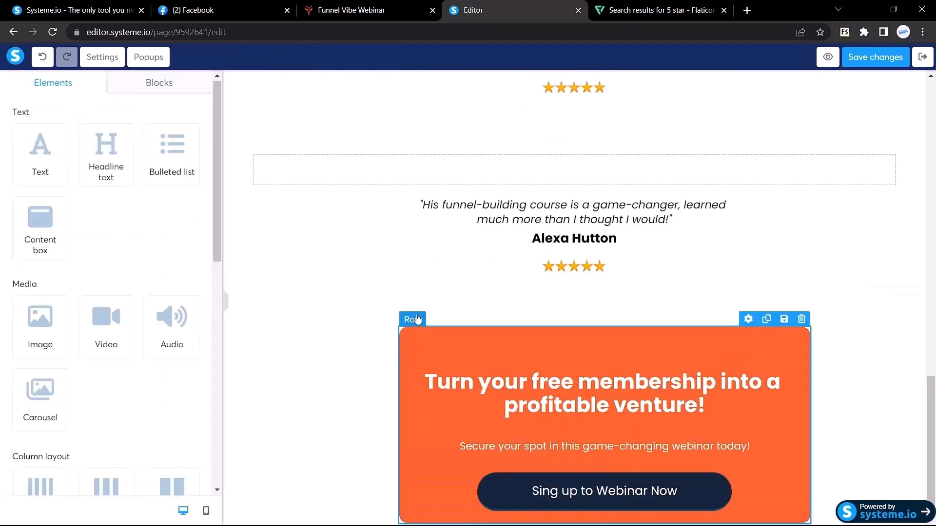
click(411, 338)
scroll(146, 311, down, 4)
scroll(147, 311, down, 1)
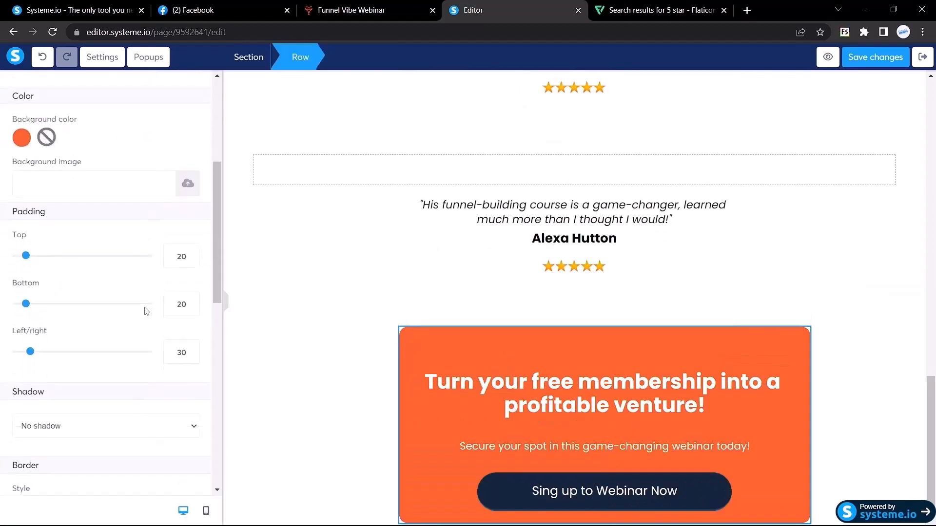
scroll(143, 302, down, 1)
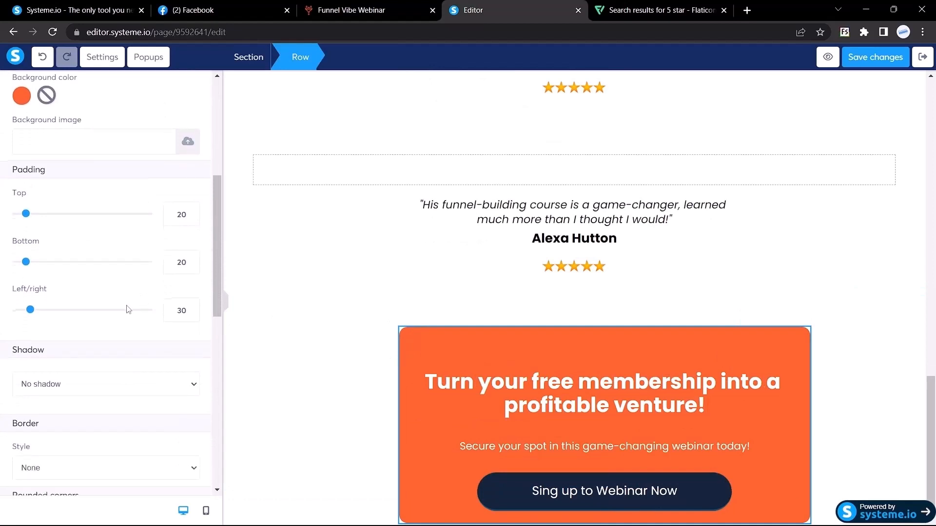
drag(32, 315, 39, 314)
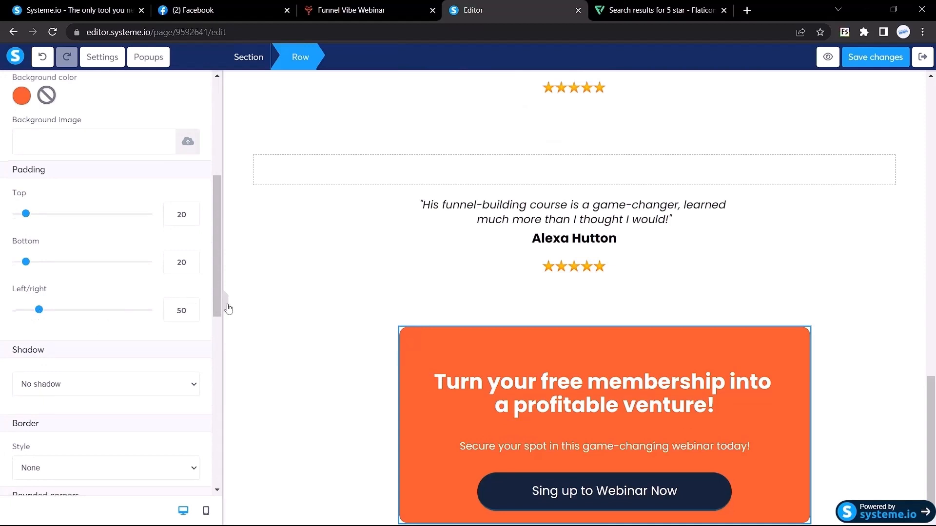
click(226, 304)
click(5, 305)
drag(39, 312, 41, 312)
click(226, 310)
click(3, 298)
click(191, 307)
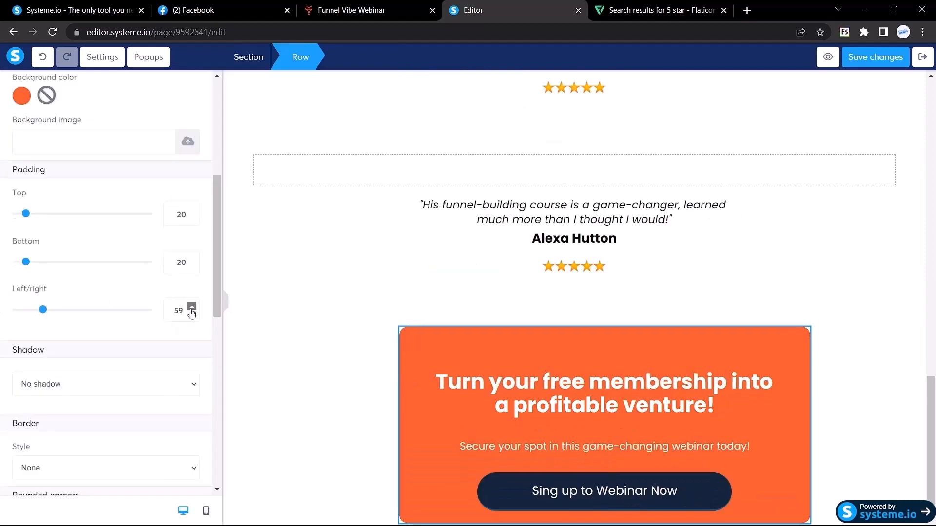
click(225, 302)
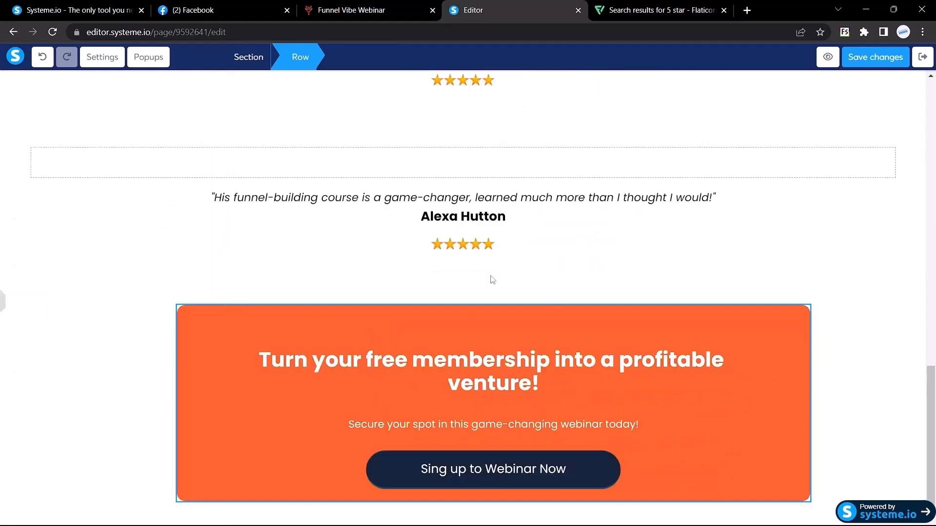
click(351, 10)
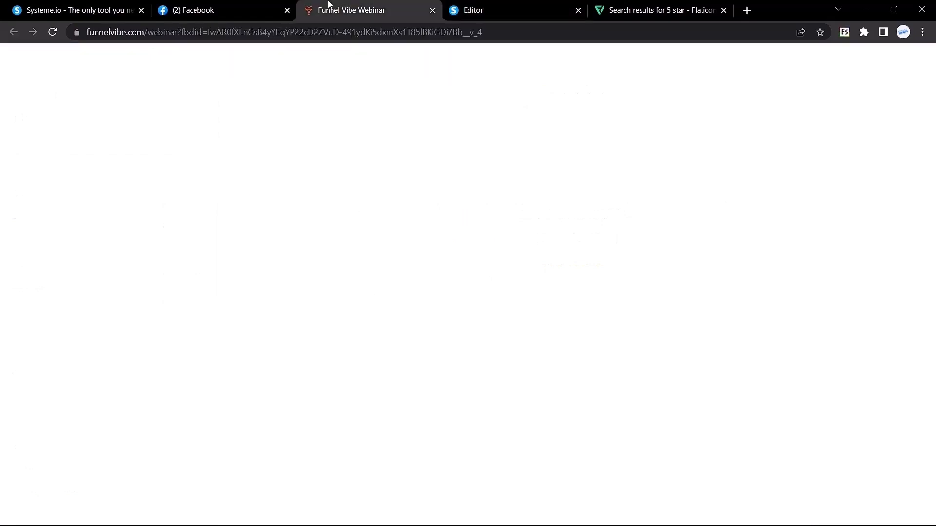
key(ctrl+Tab)
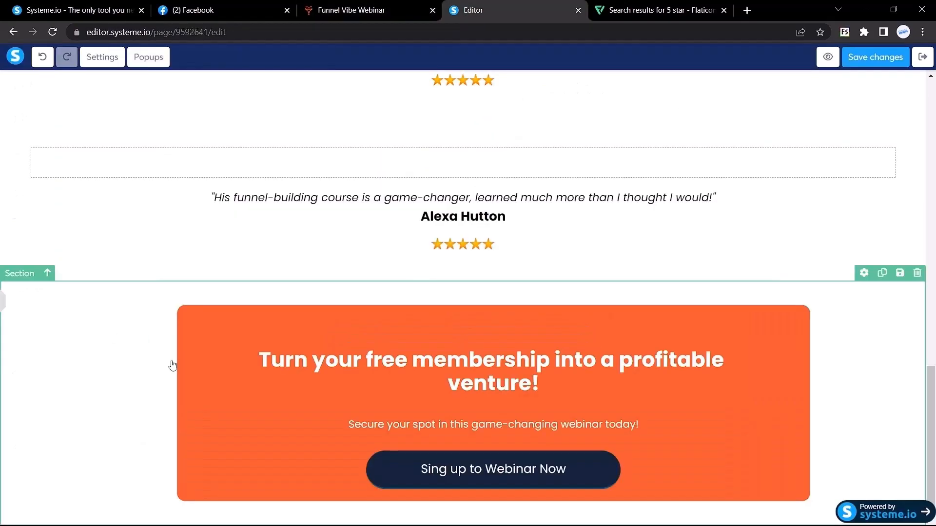
Set the sign-up button's bottom margin to 50.
click(2, 300)
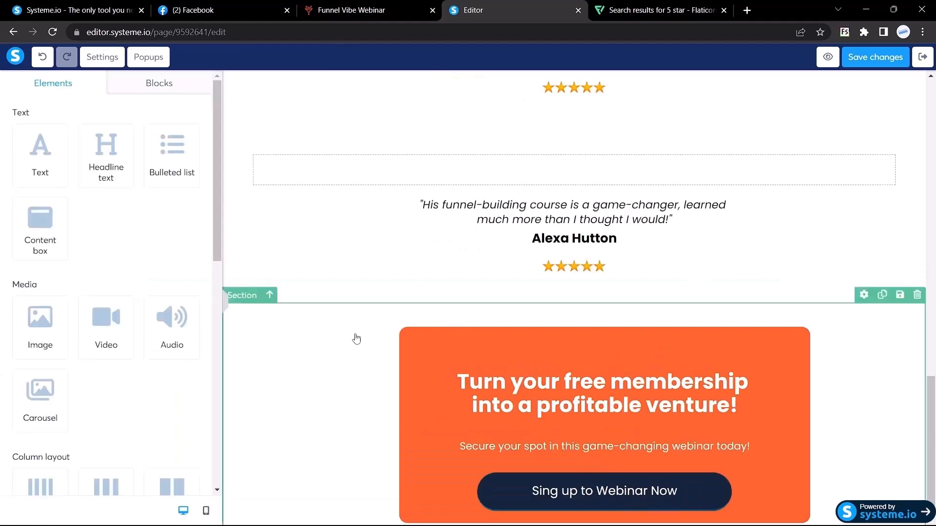
click(704, 476)
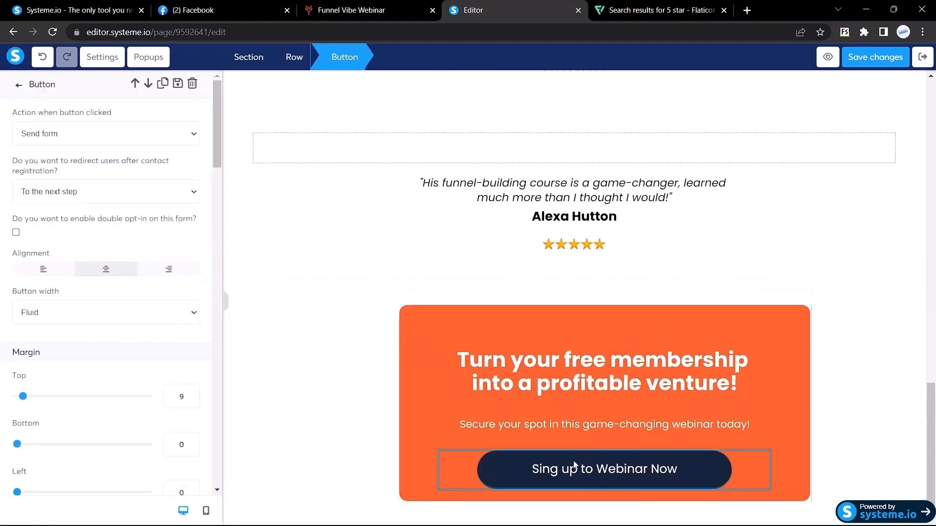
scroll(147, 318, down, 4)
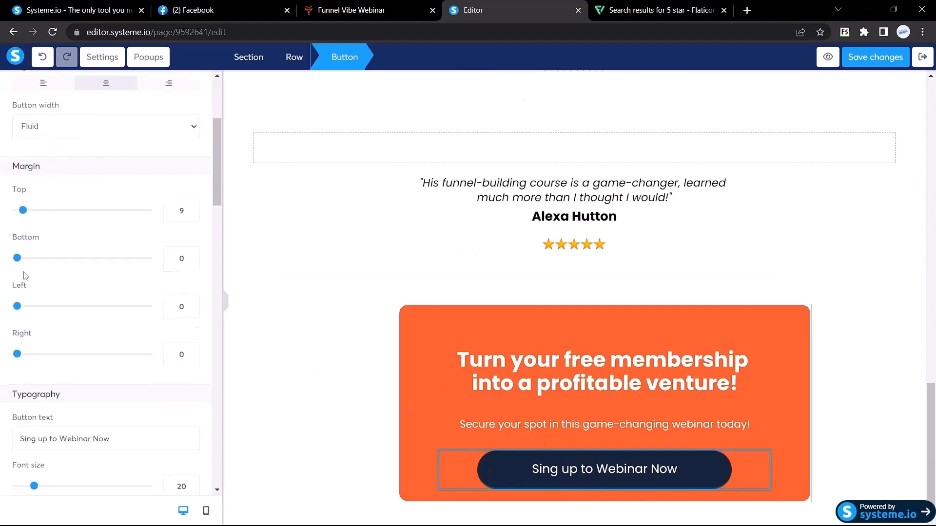
click(169, 263)
text(55)
scroll(192, 280, down, 4)
scroll(196, 280, up, 2)
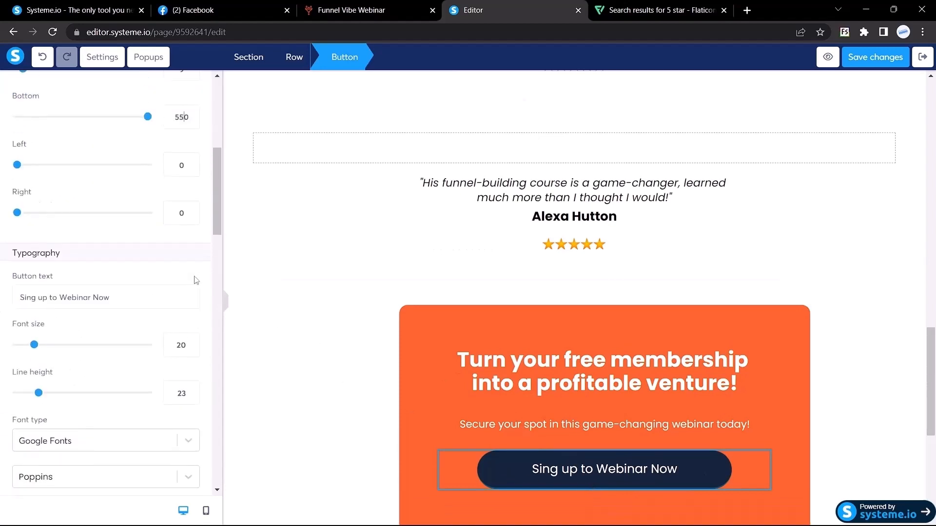
key(BackSpace)
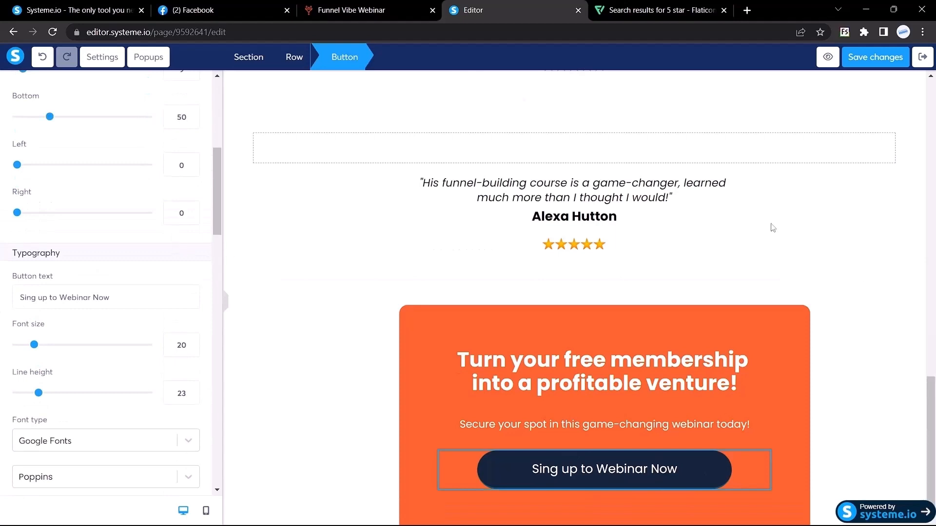
click(226, 306)
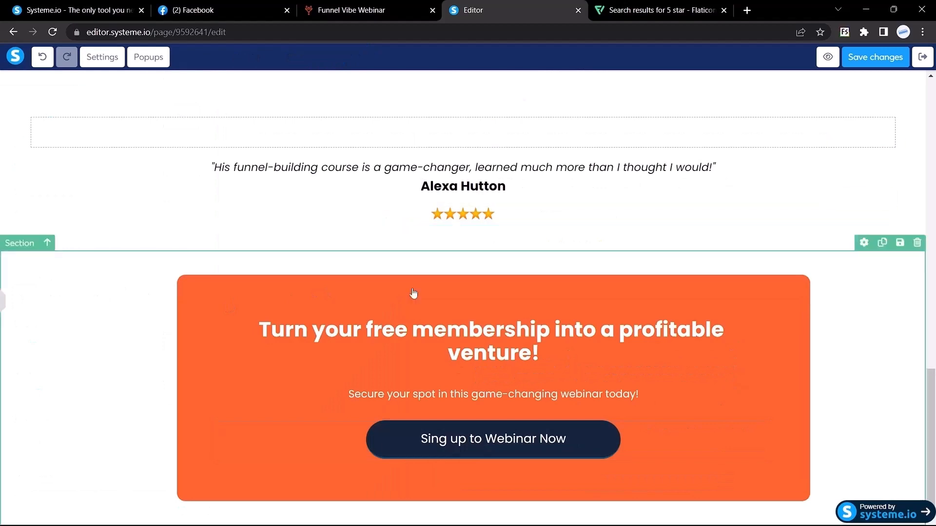
Referring to the live page, drag a new empty section below the orange sign-up box.
click(396, 9)
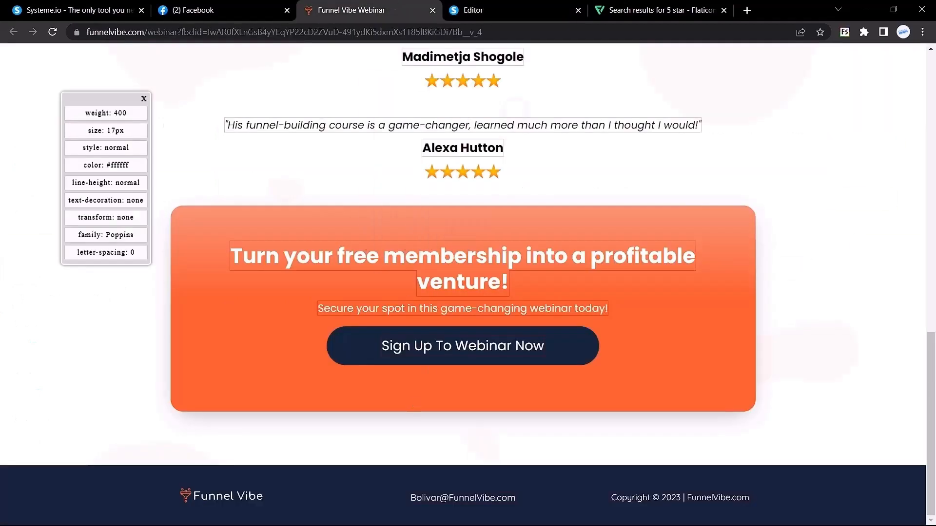
mouse_move(488, 512)
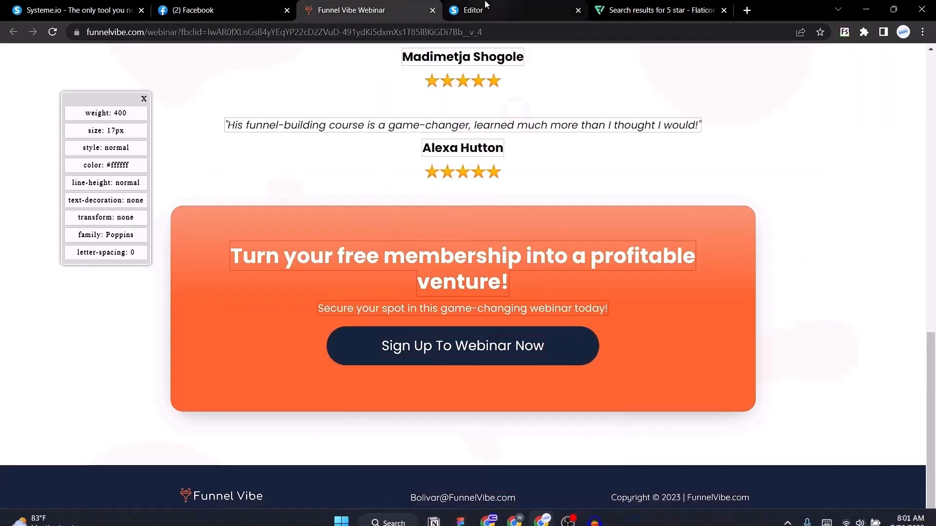
click(512, 10)
click(370, 9)
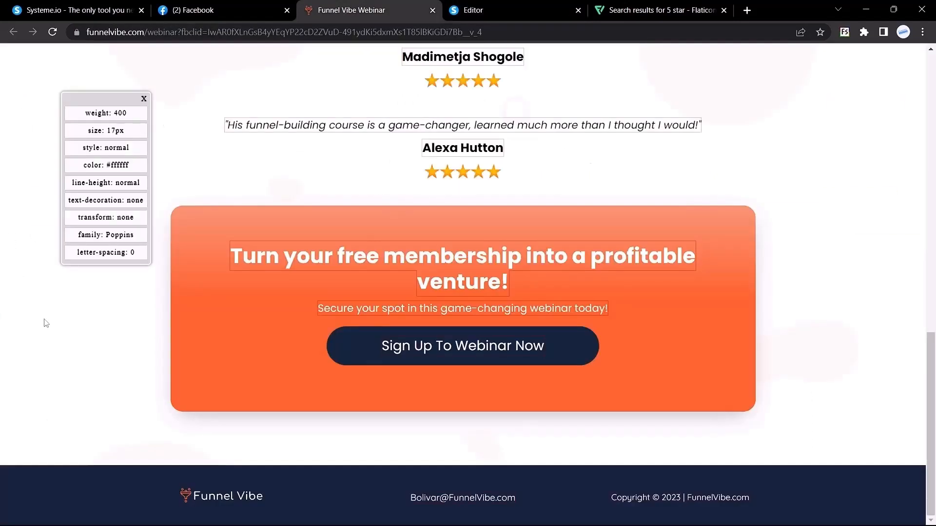
click(466, 9)
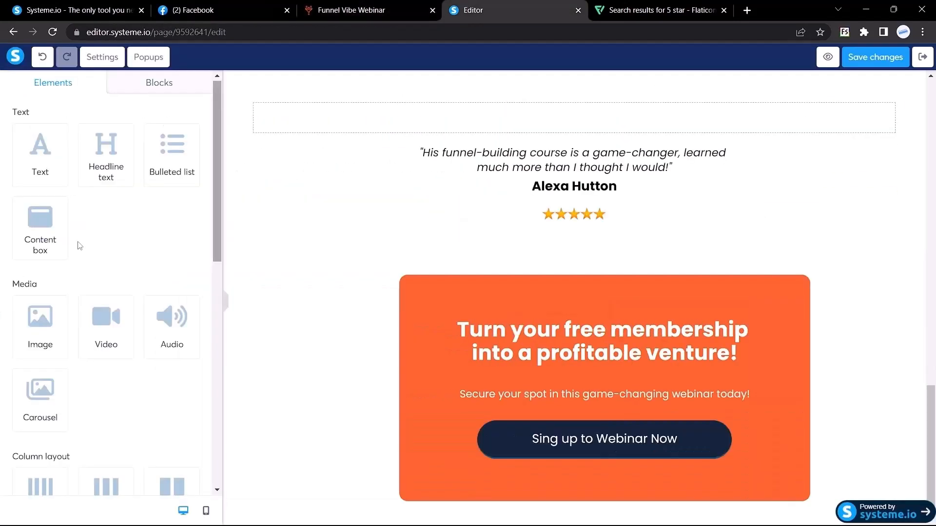
scroll(80, 245, down, 6)
scroll(80, 246, down, 2)
drag(97, 194, 503, 415)
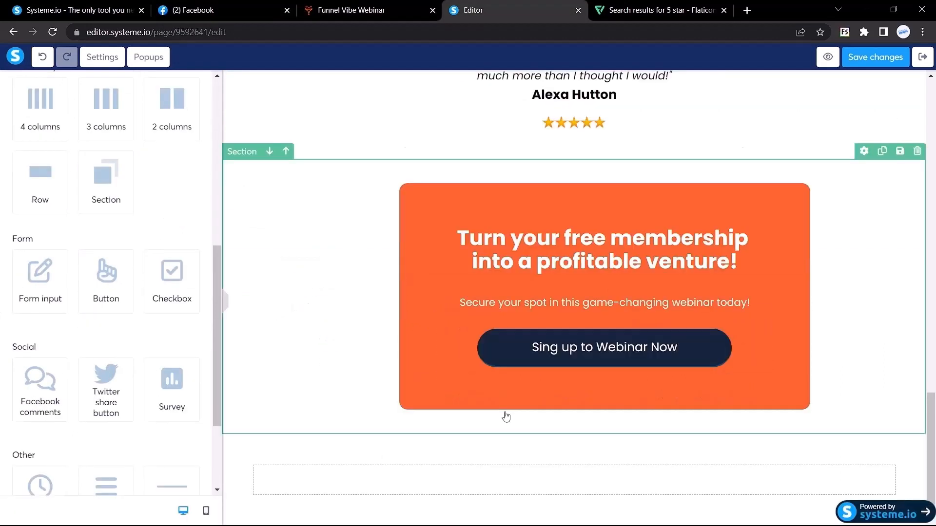
click(370, 10)
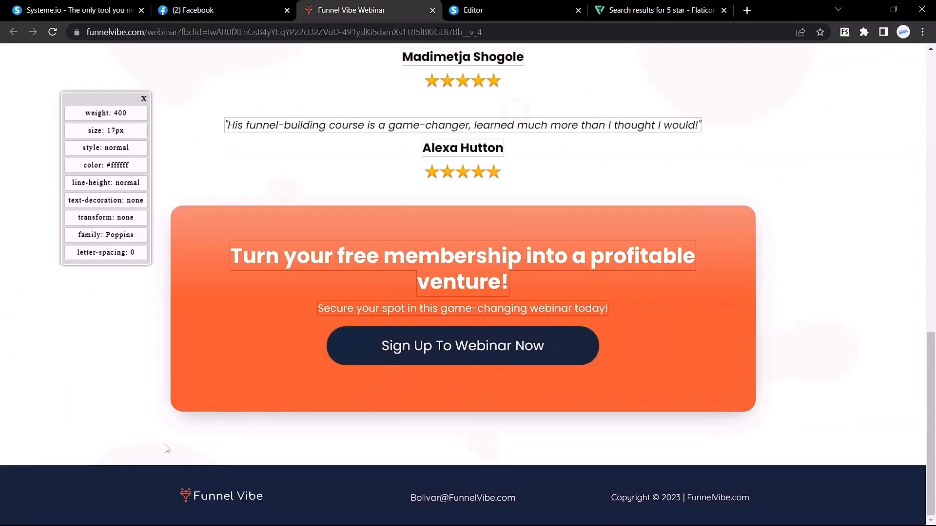
click(512, 9)
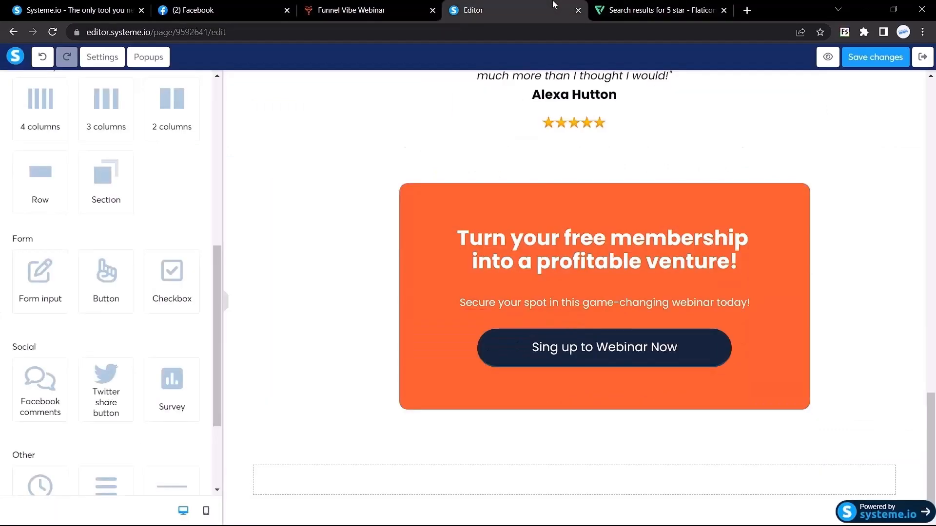
scroll(31, 171, up, 1)
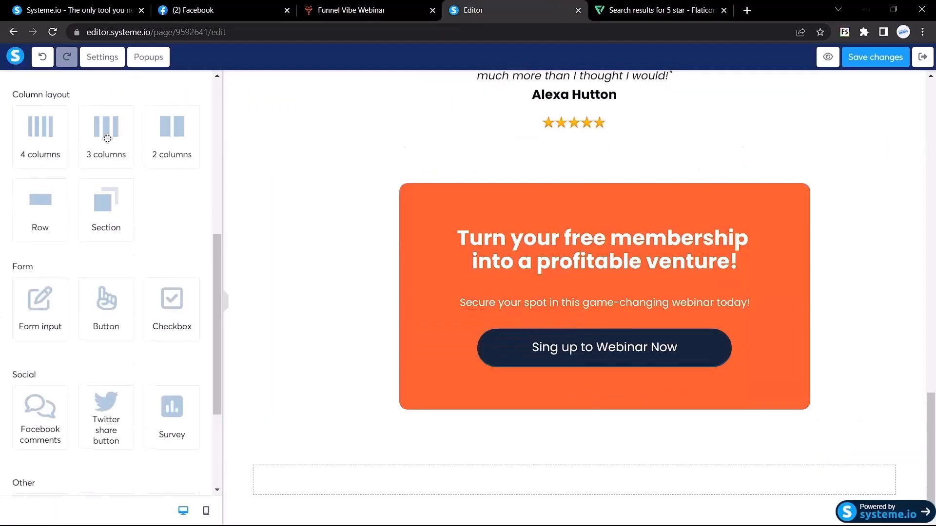
drag(100, 141, 289, 479)
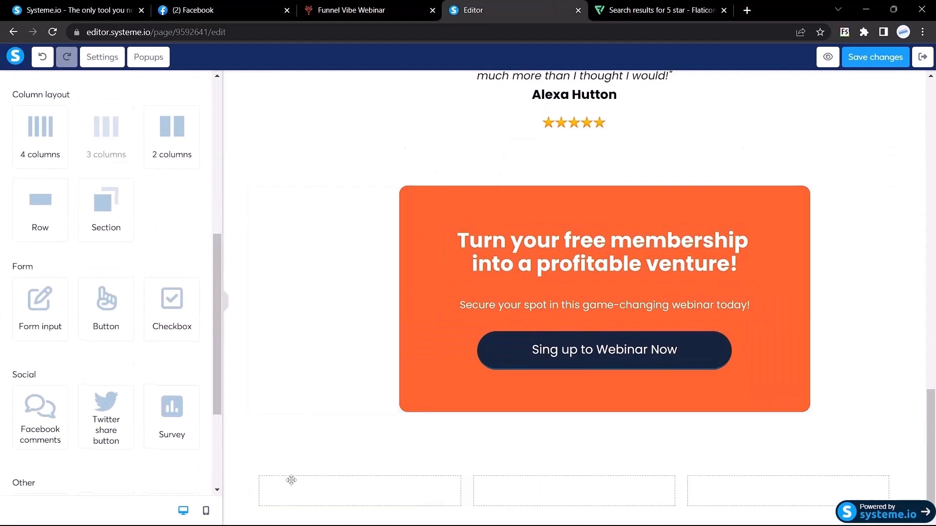
Save the live page's footer logo image as logo.png.
click(412, 5)
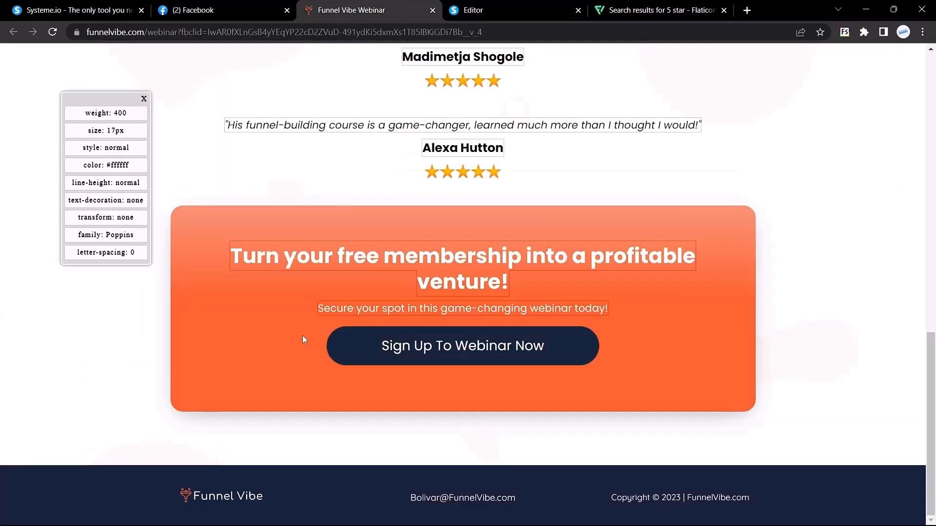
right_click(198, 496)
click(243, 365)
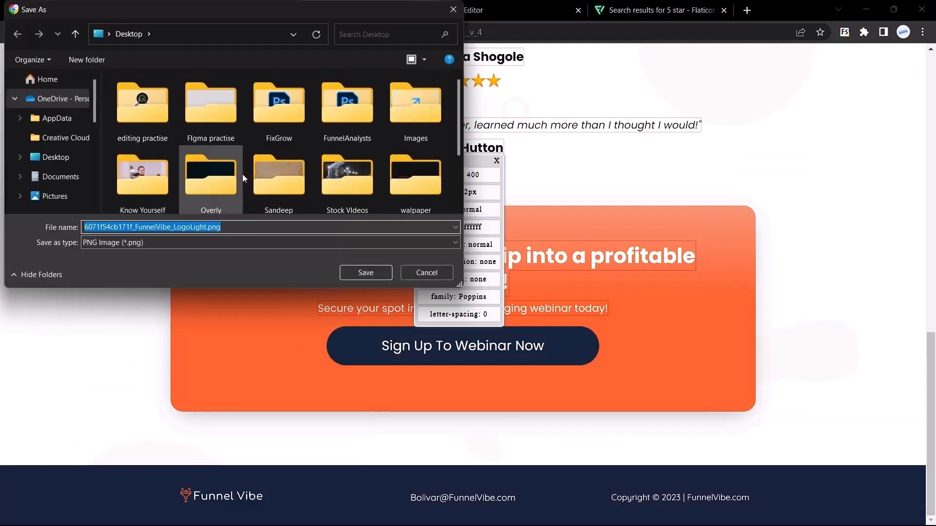
text(logo)
key(Return)
key(ctrl+Tab)
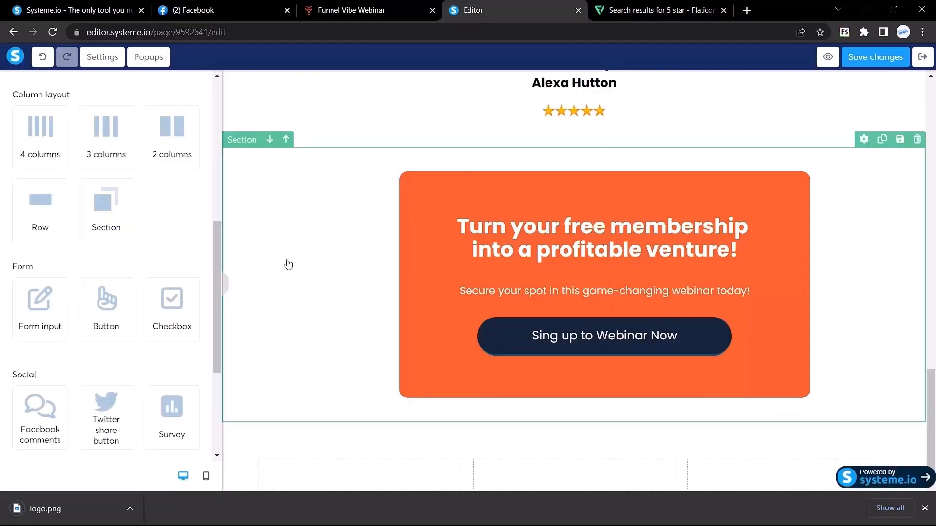
Add an image element to the first footer column and upload logo.png into it.
scroll(78, 320, down, 2)
scroll(79, 324, up, 4)
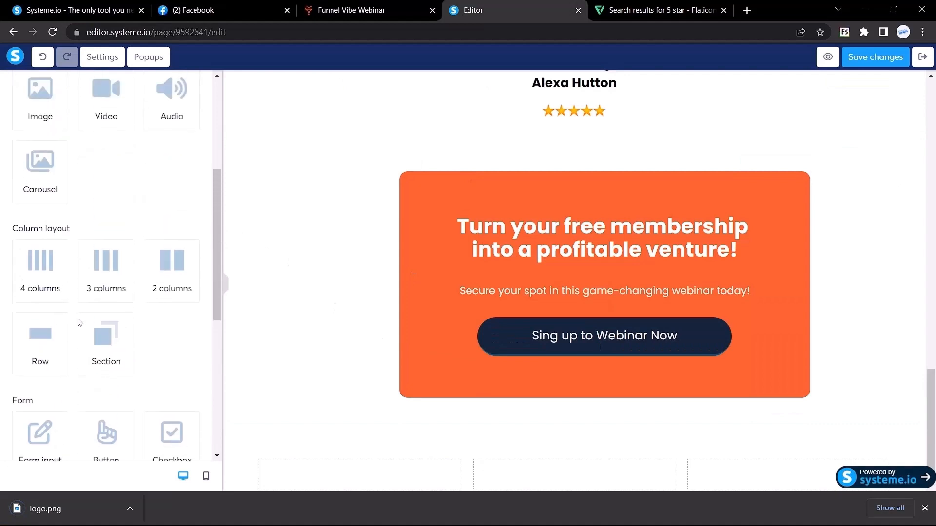
drag(40, 102, 335, 344)
click(332, 338)
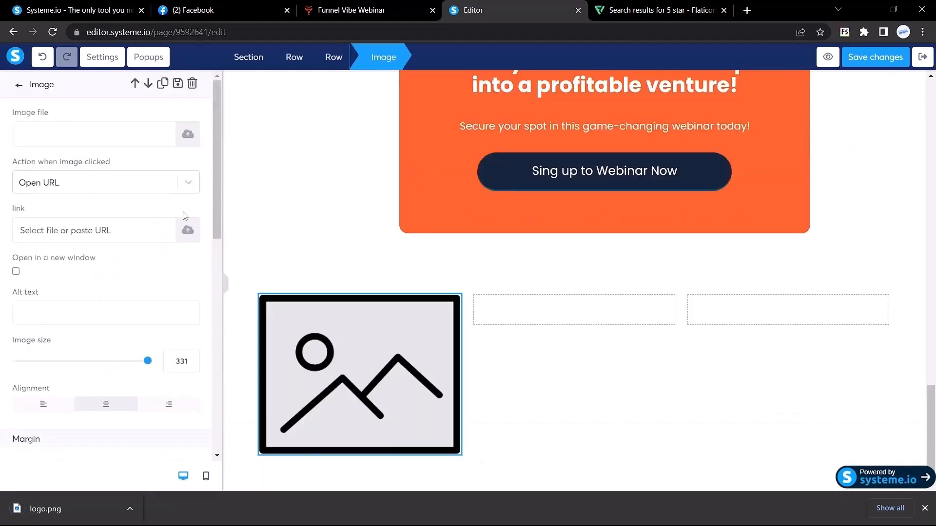
click(186, 139)
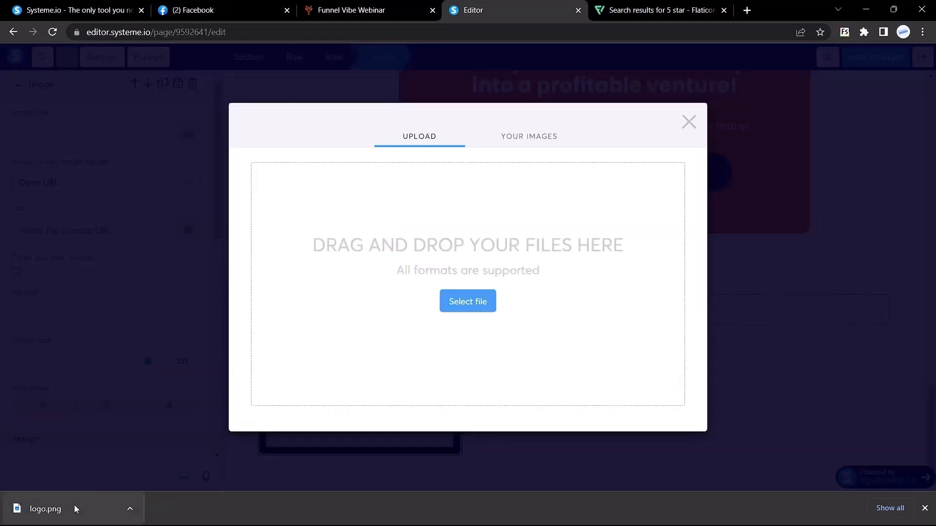
drag(74, 505, 475, 269)
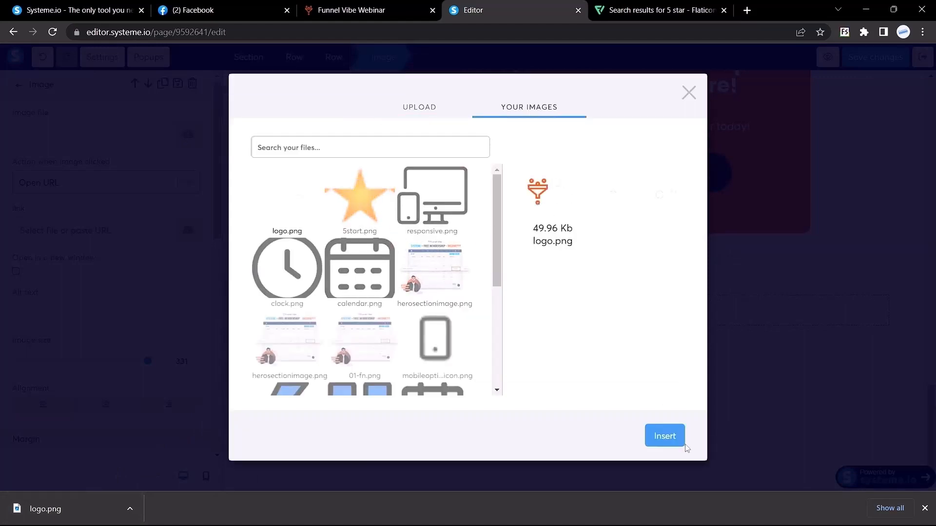
click(654, 440)
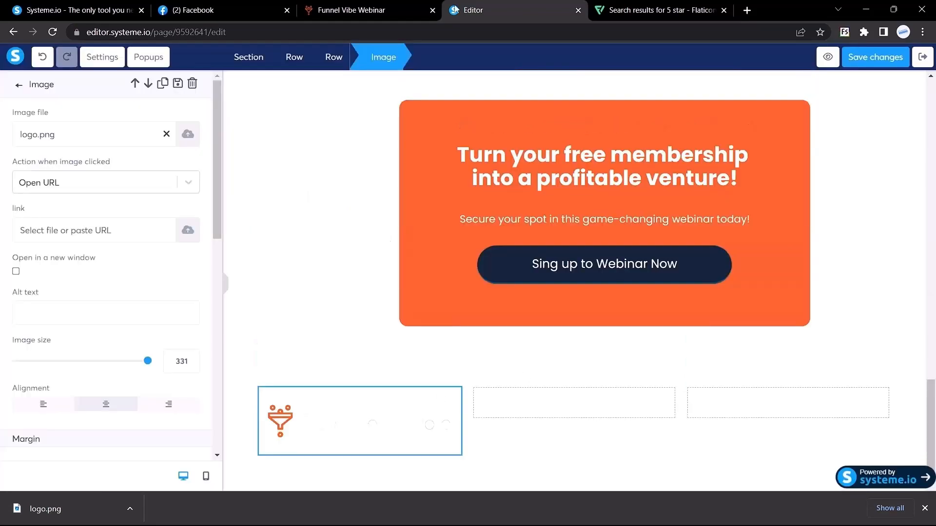
click(351, 8)
scroll(372, 370, down, 1)
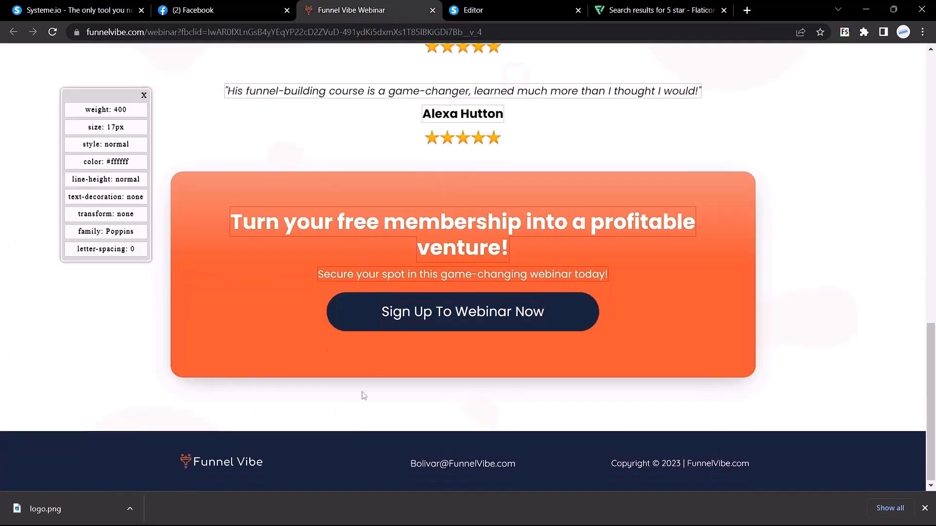
click(480, 9)
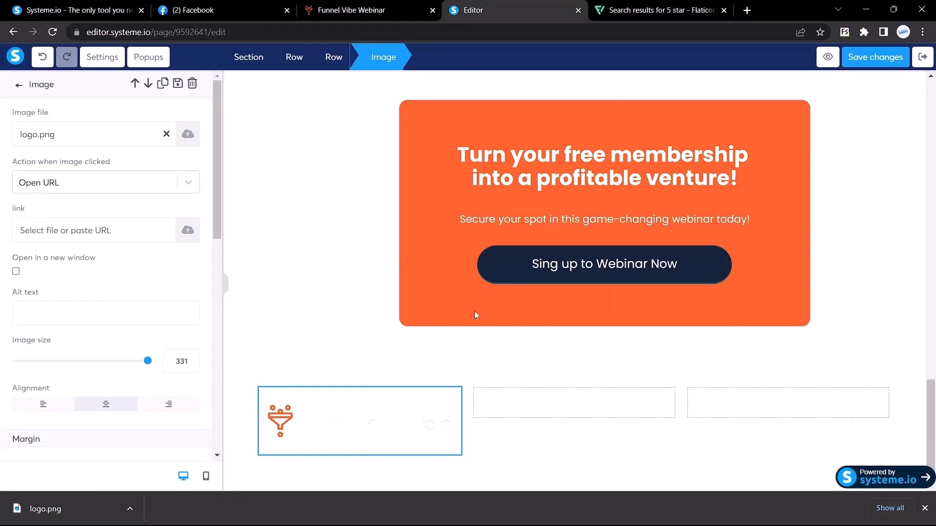
click(501, 266)
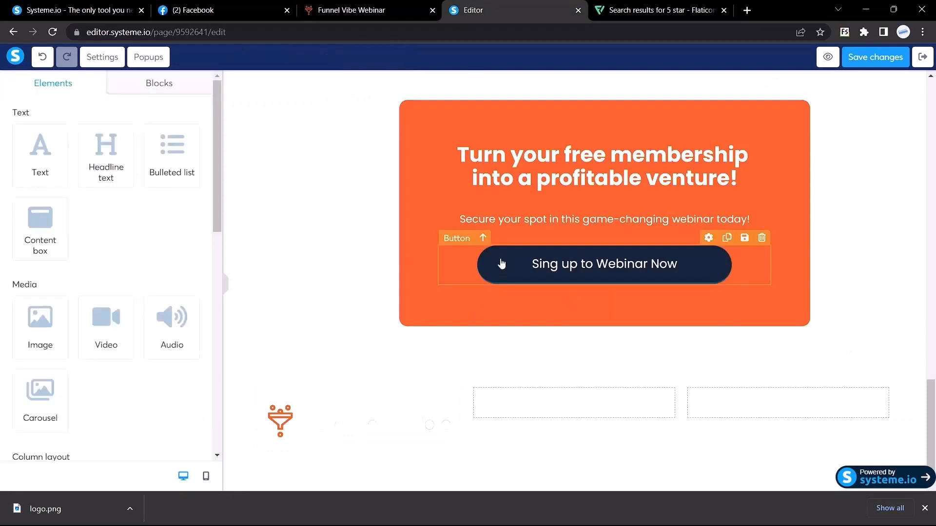
Give the new bottom section the navy background colour 16253C.
click(501, 265)
scroll(94, 278, down, 7)
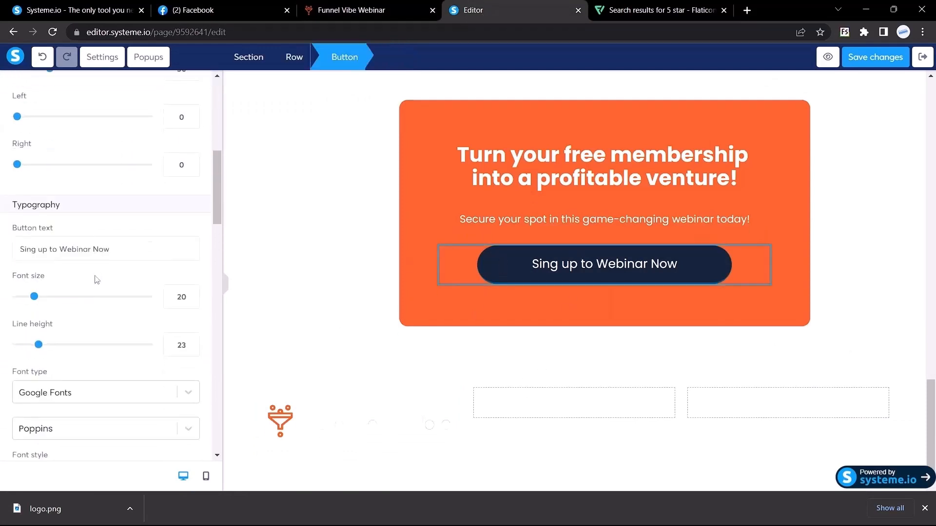
scroll(95, 274, up, 7)
scroll(94, 273, down, 12)
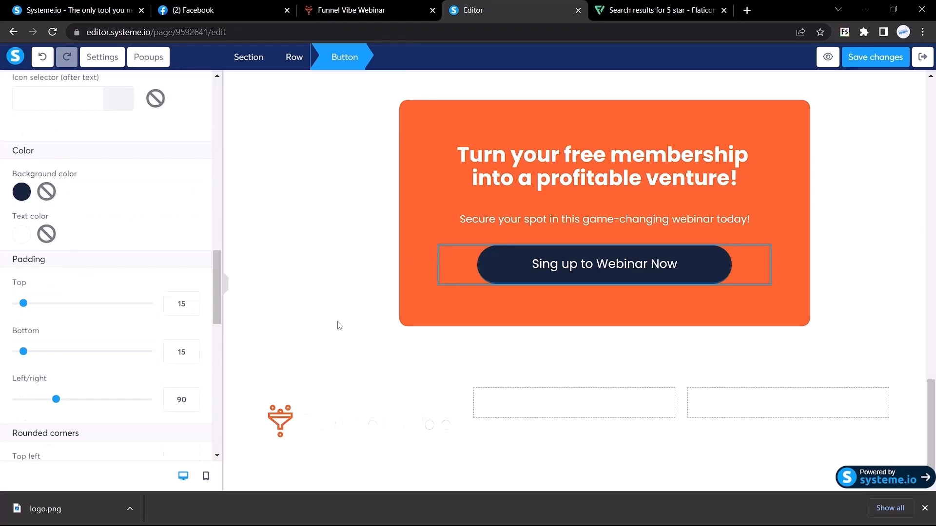
click(390, 391)
click(266, 366)
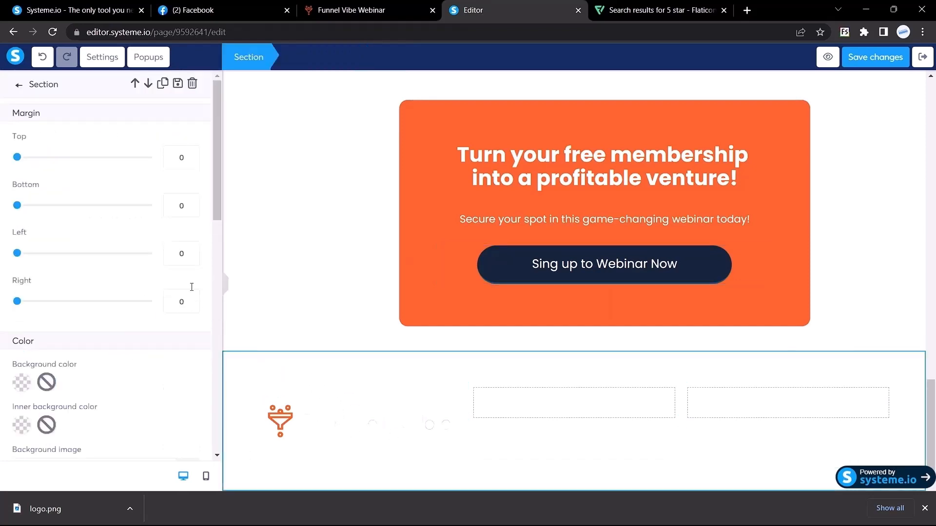
scroll(77, 288, down, 3)
click(21, 218)
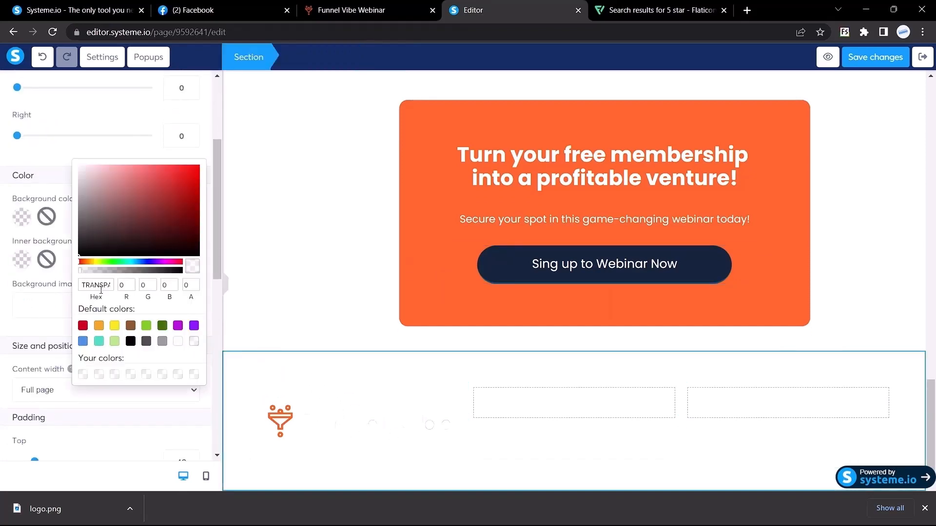
double_click(97, 286)
key(ctrl+v)
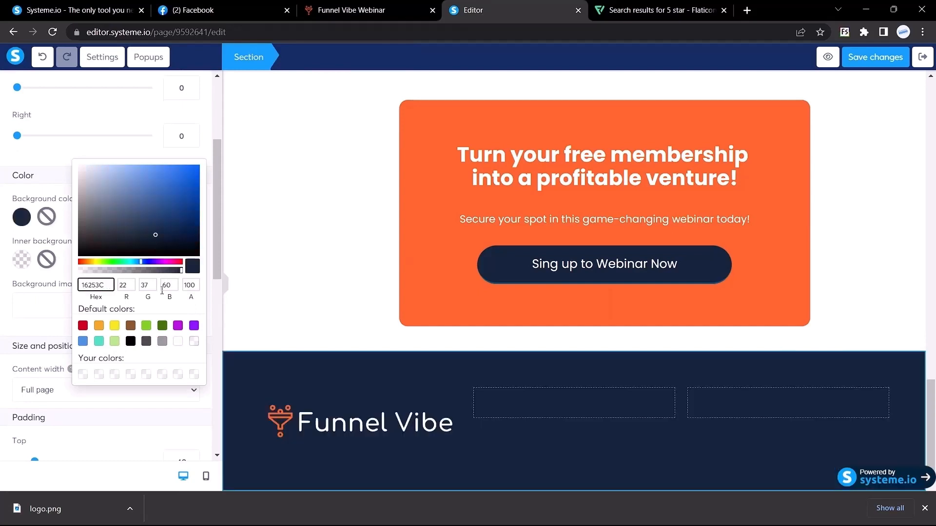
click(231, 347)
Shrink the footer logo to size 166 and left-align it.
click(363, 424)
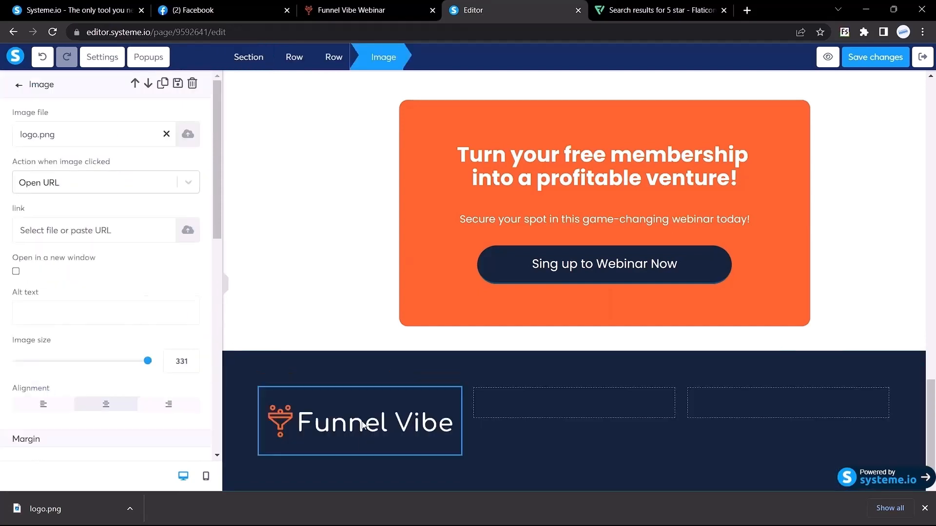
scroll(63, 244, down, 3)
scroll(66, 273, down, 1)
click(83, 216)
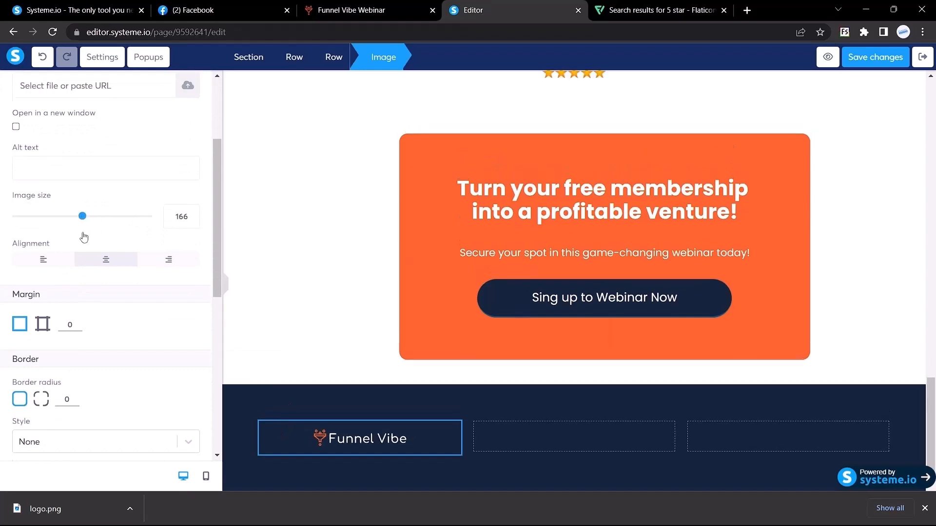
click(42, 269)
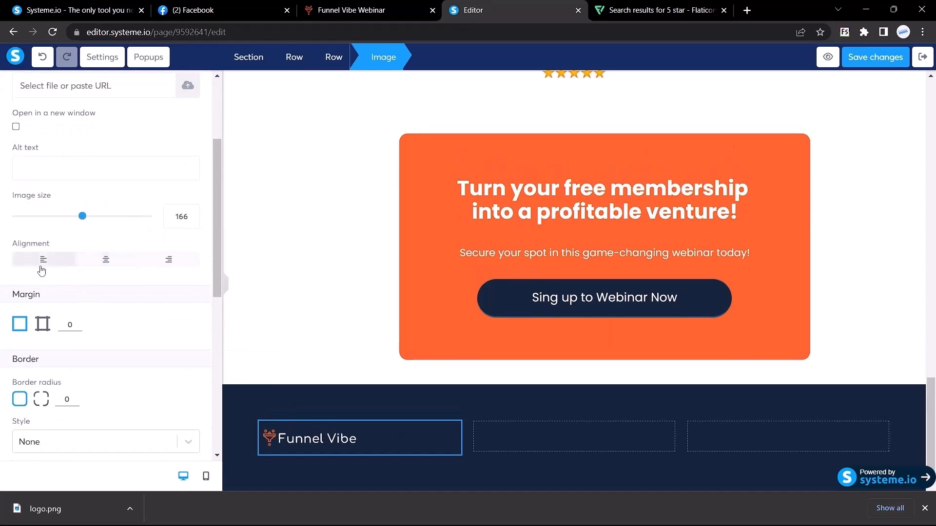
Check the font of the footer e-mail text on the live Funnel Vibe page.
key(ctrl+shift+Tab)
click(423, 462)
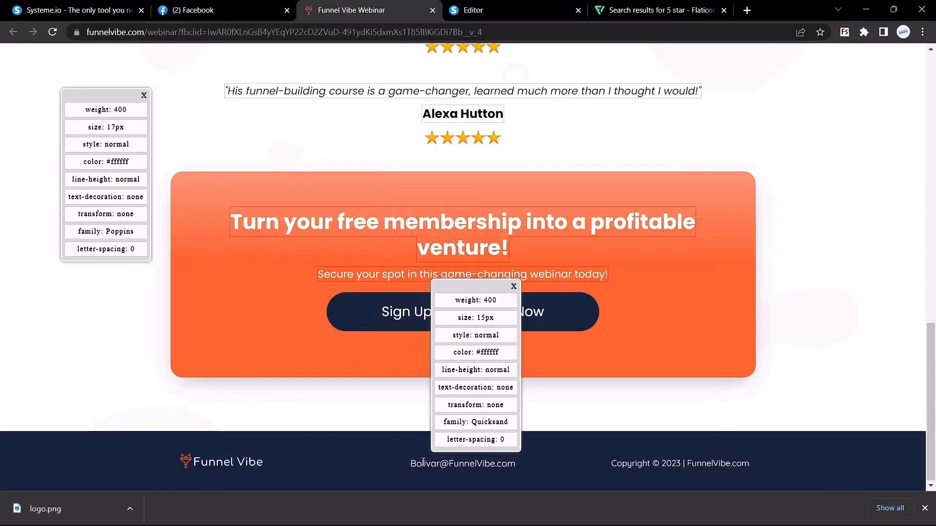
drag(412, 463, 497, 464)
click(424, 464)
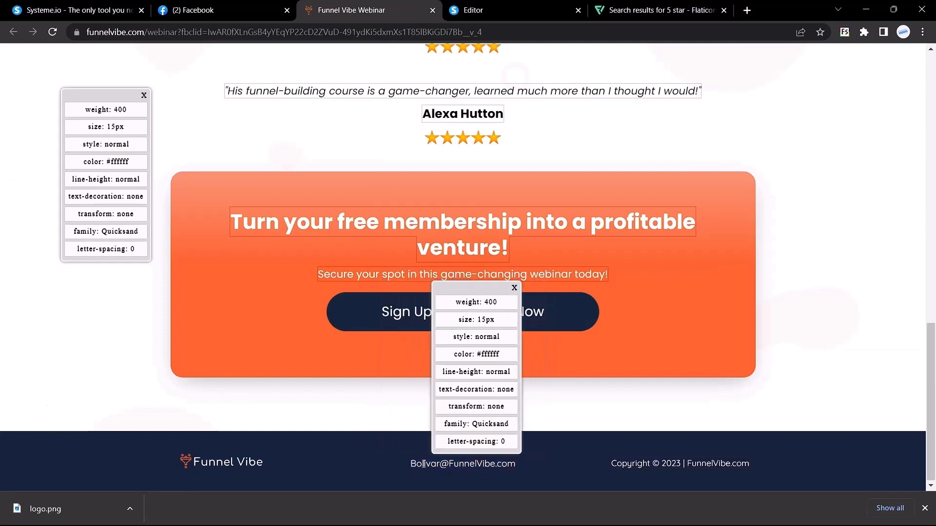
click(475, 10)
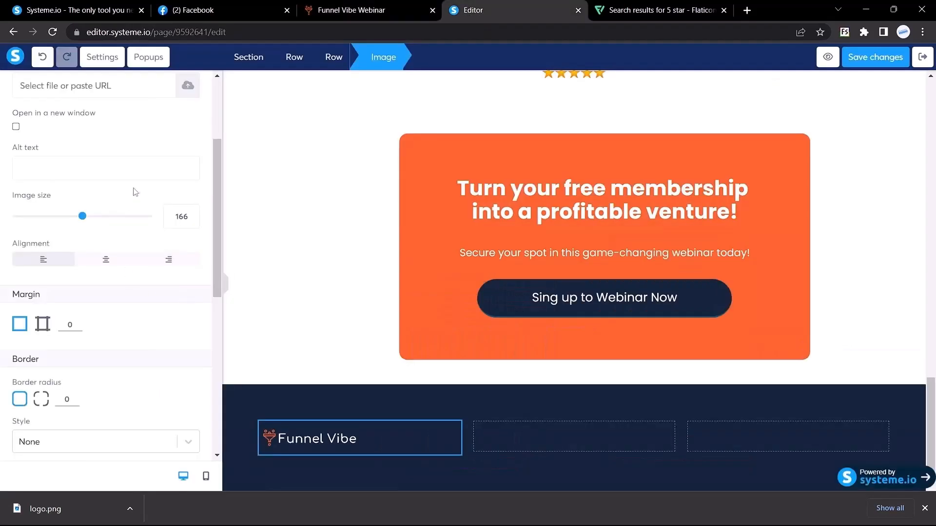
scroll(136, 192, up, 3)
click(18, 84)
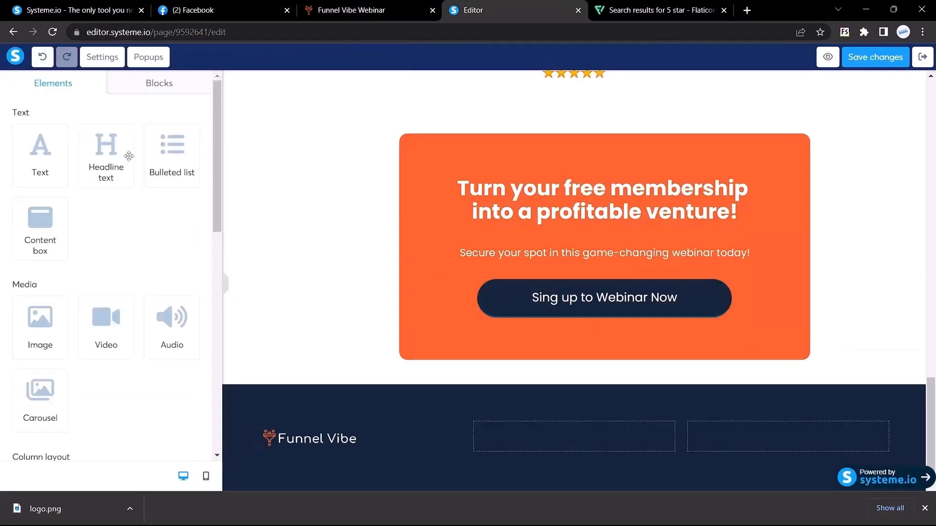
Add a headline in the footer's middle column showing the contact e-mail in white.
drag(106, 156, 551, 426)
triple_click(568, 413)
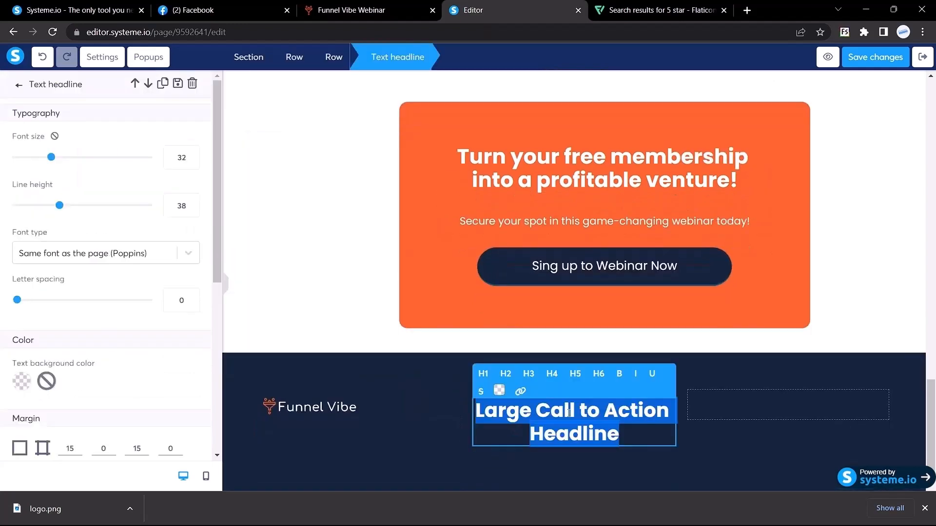
key(ctrl+v)
key(ctrl+a)
click(499, 391)
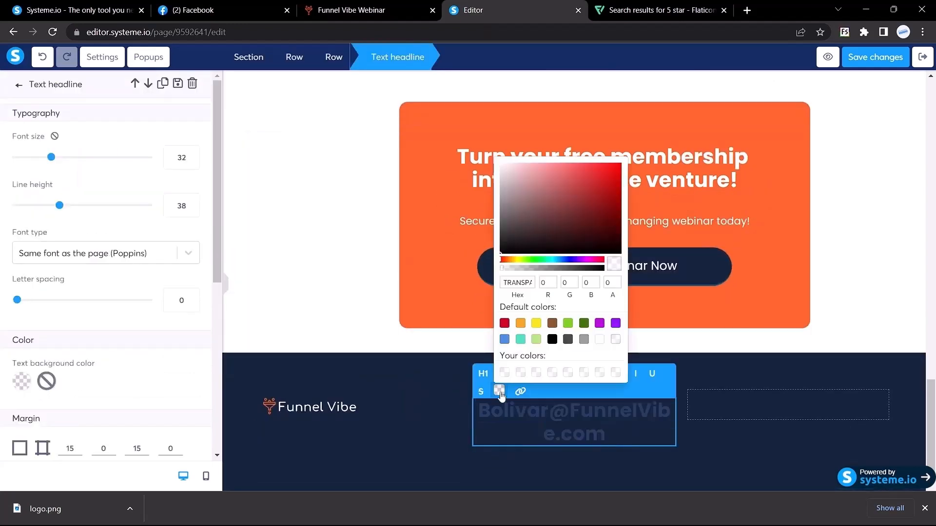
click(599, 339)
key(ctrl+shift+Tab)
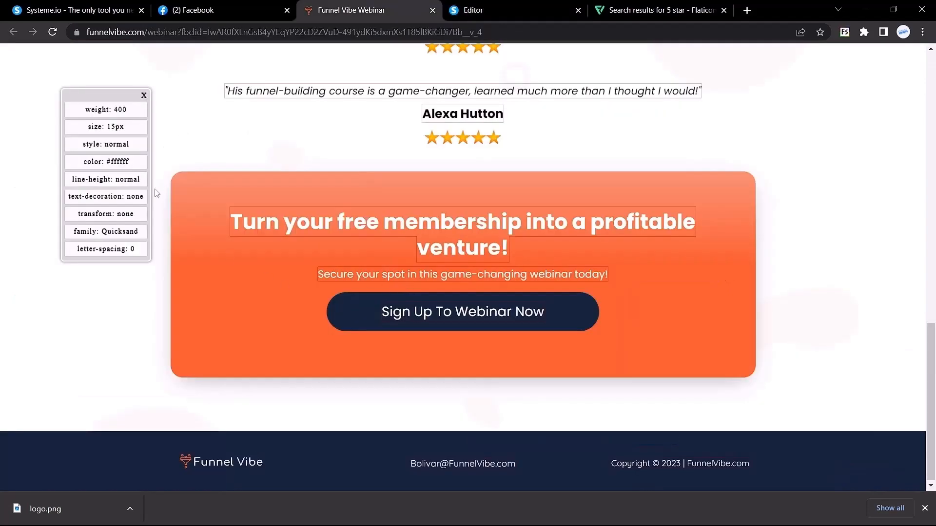
click(499, 6)
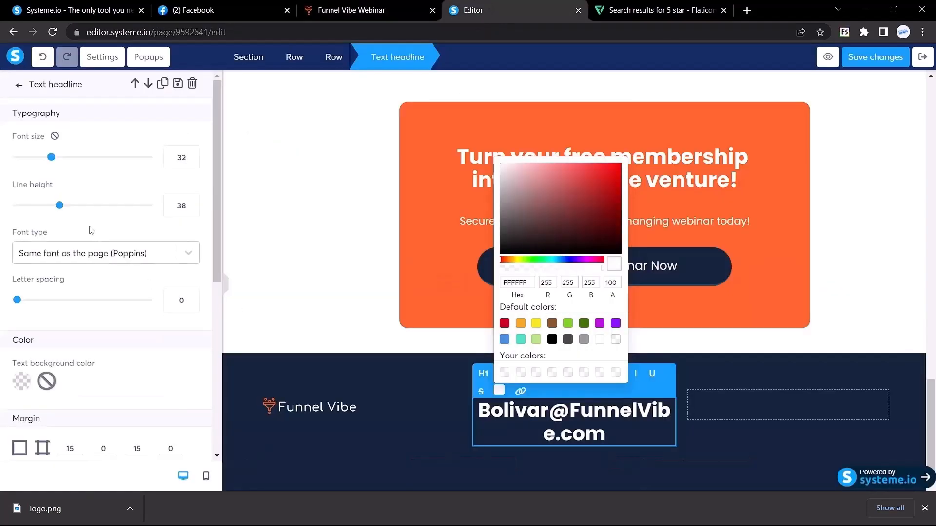
Set the e-mail headline to Google Fonts Poppins, size 15, left-aligned.
click(85, 253)
click(49, 328)
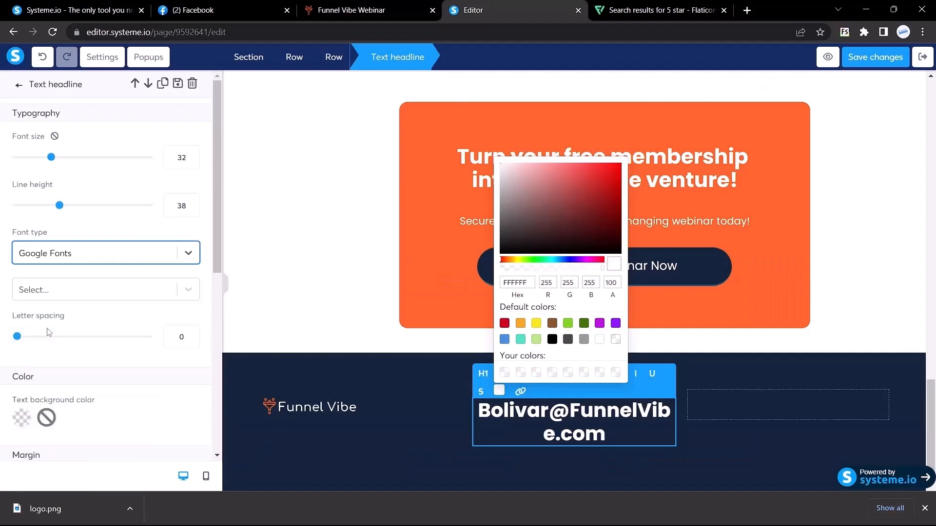
click(61, 290)
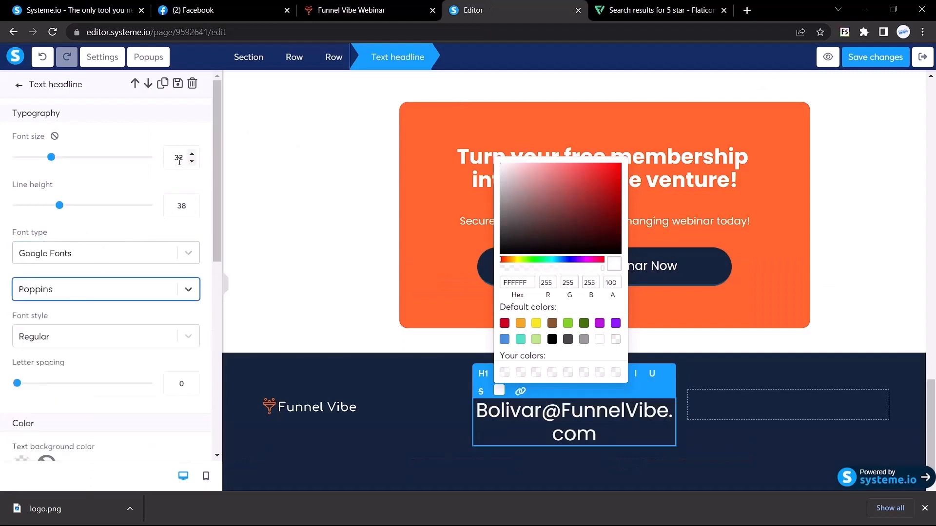
double_click(179, 161)
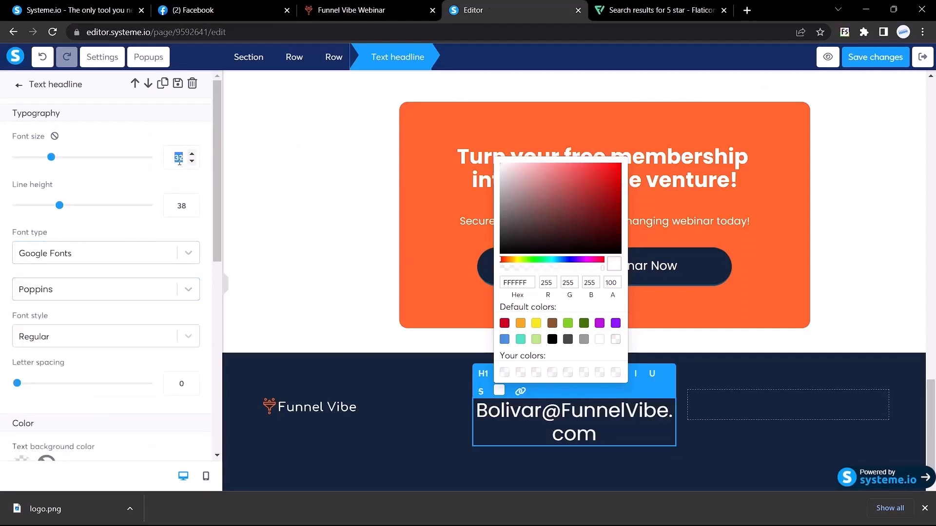
text(15)
scroll(143, 254, down, 6)
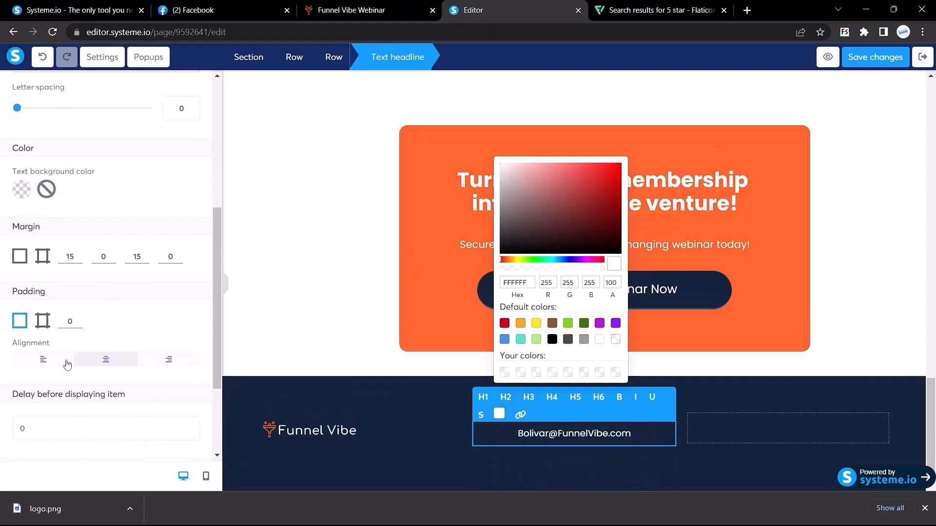
click(45, 360)
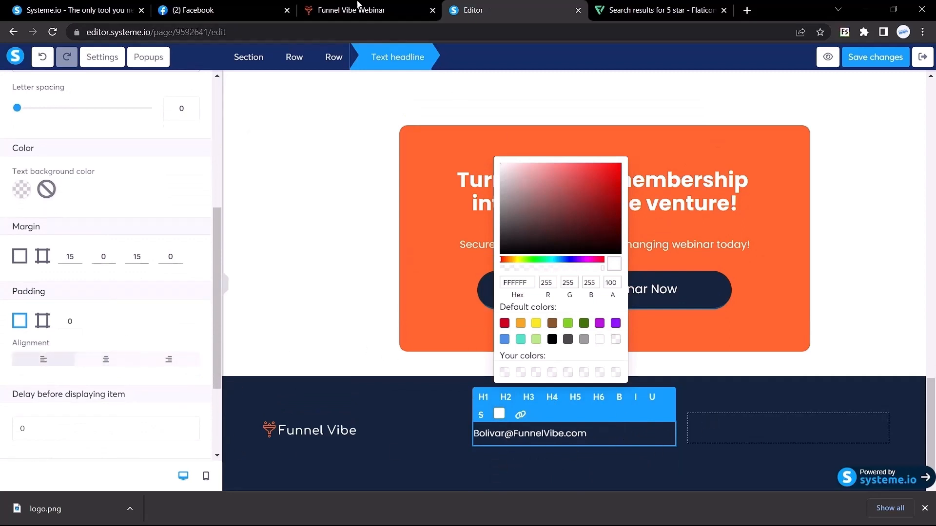
click(356, 8)
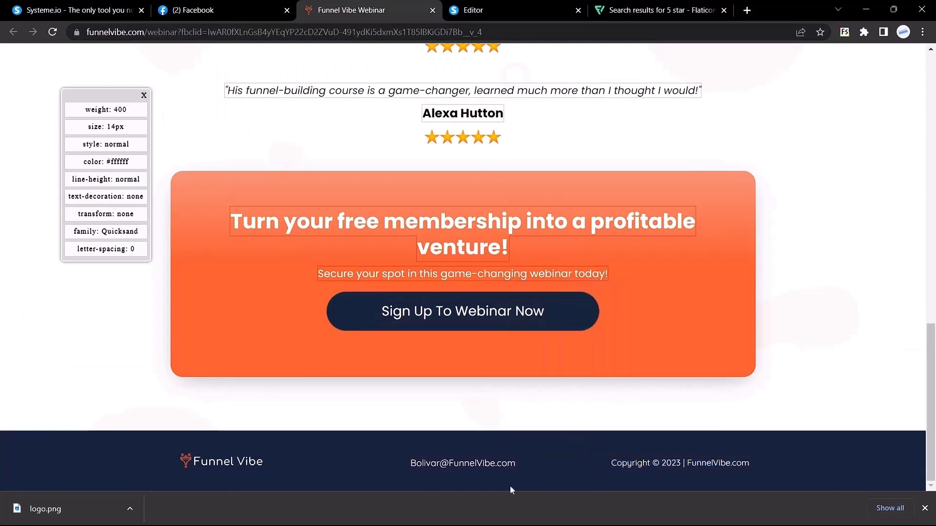
key(ctrl+Tab)
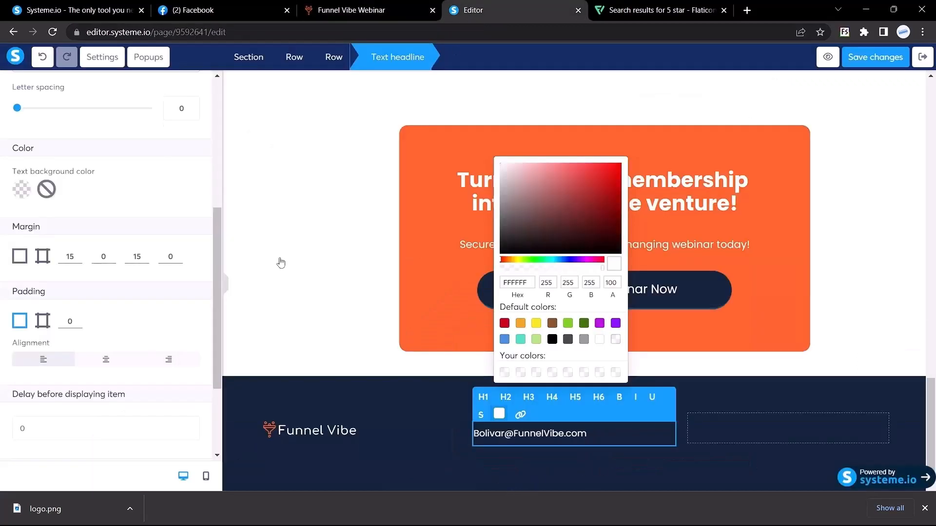
right_click(631, 432)
click(463, 392)
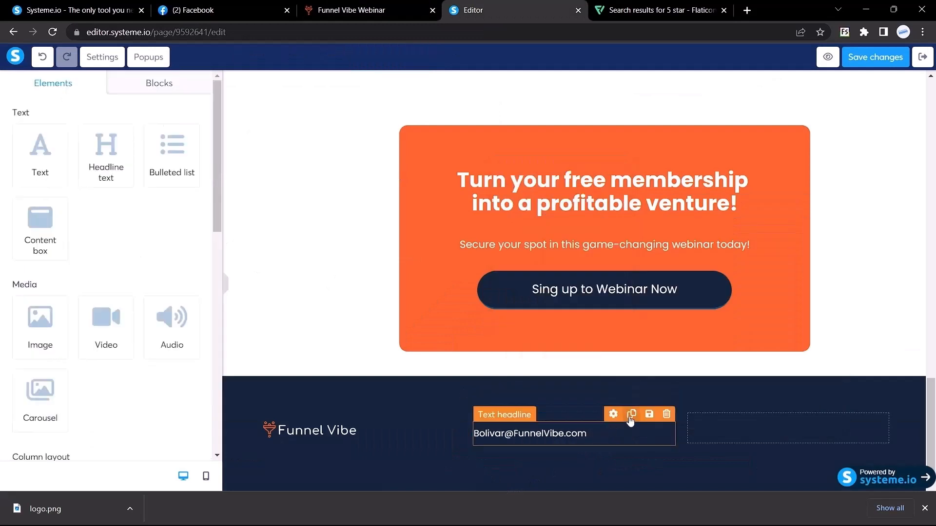
Copy the e-mail headline into the right column as 'Copyright © 2023 | FunnelVibe.com' at size 14.
click(631, 418)
drag(554, 478, 716, 436)
click(744, 434)
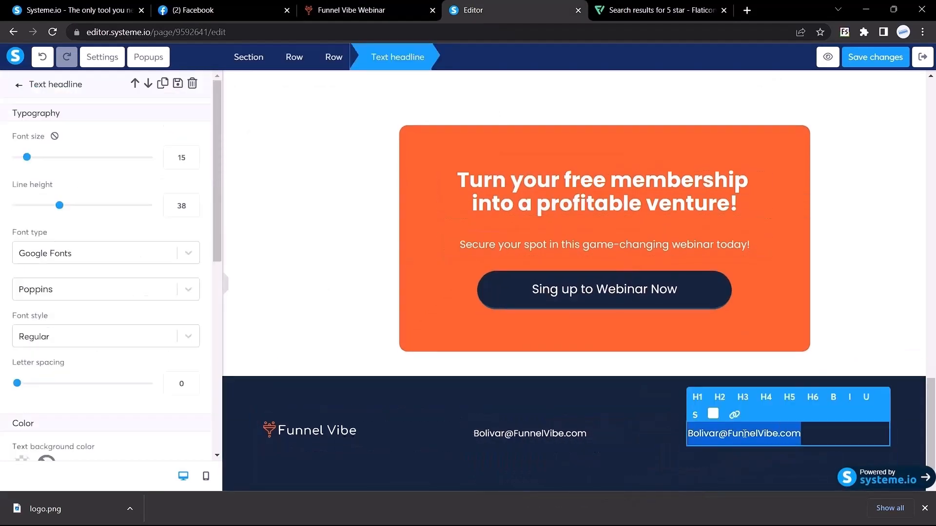
text(Copyright © 2023 | FunnelVibe.com)
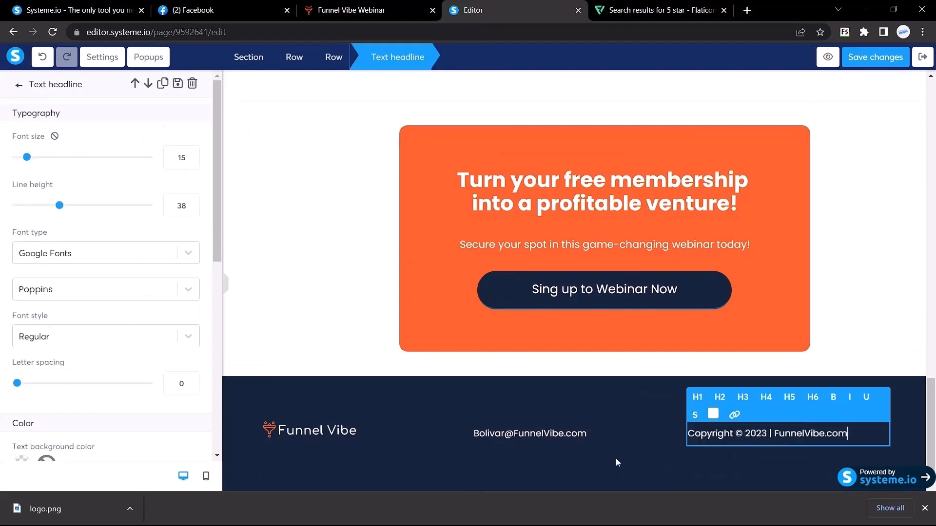
click(192, 161)
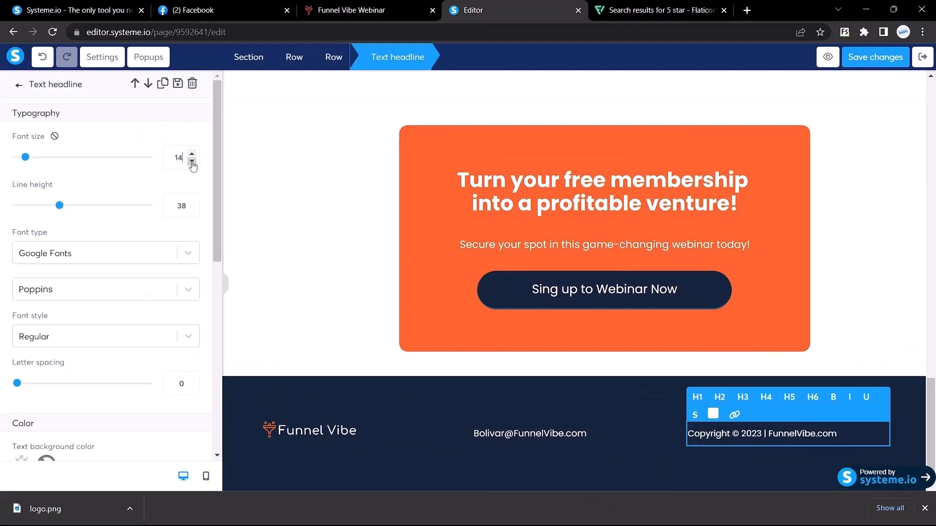
click(226, 286)
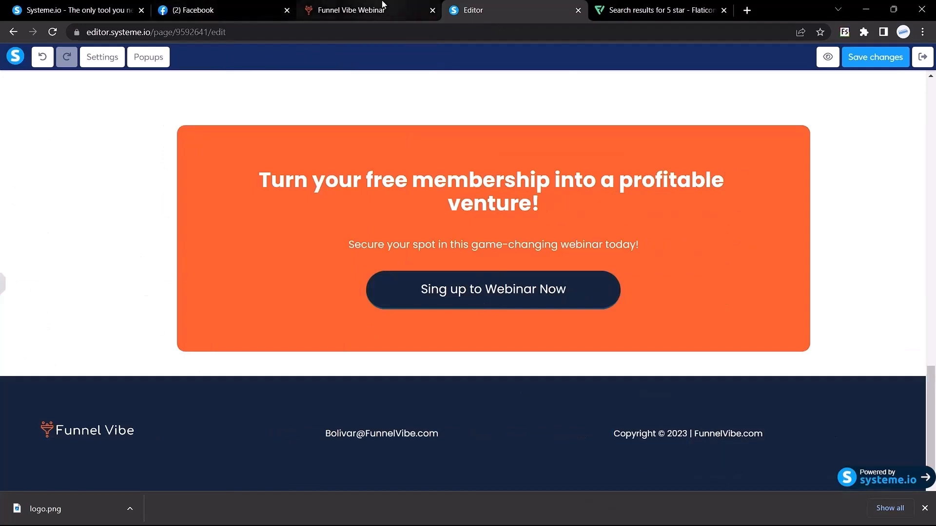
click(351, 10)
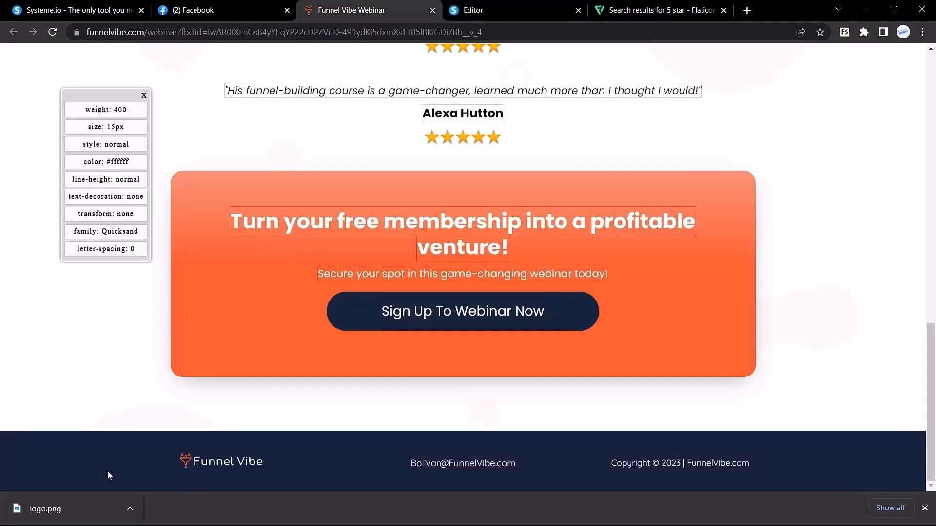
click(487, 10)
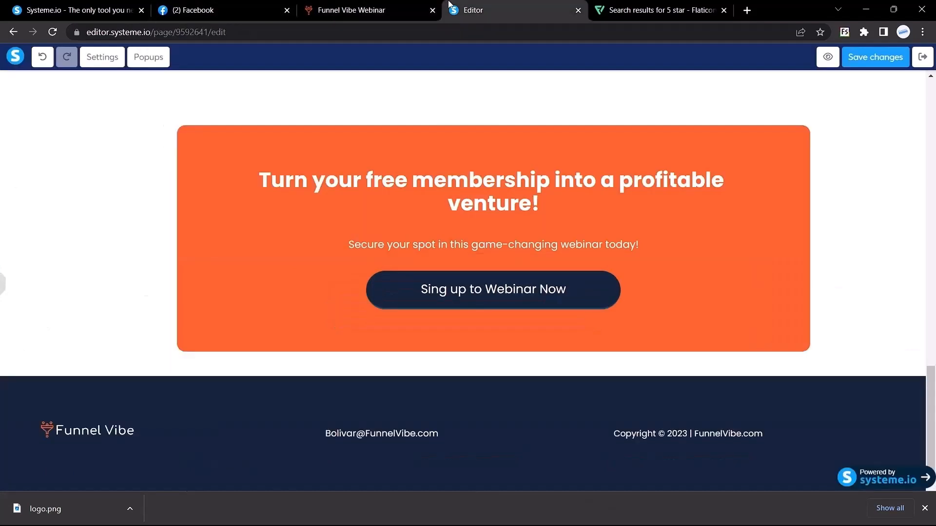
click(4, 291)
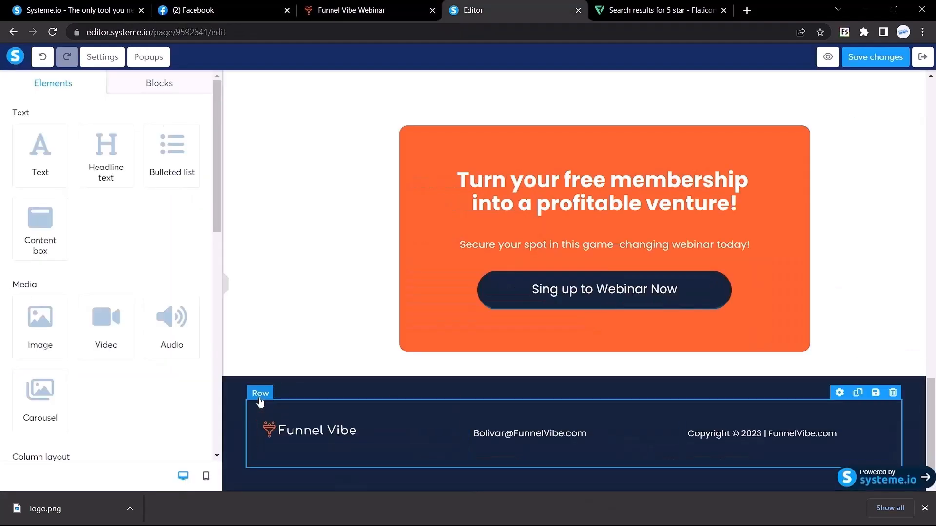
Give the footer row left and right margins of 200 each.
click(261, 403)
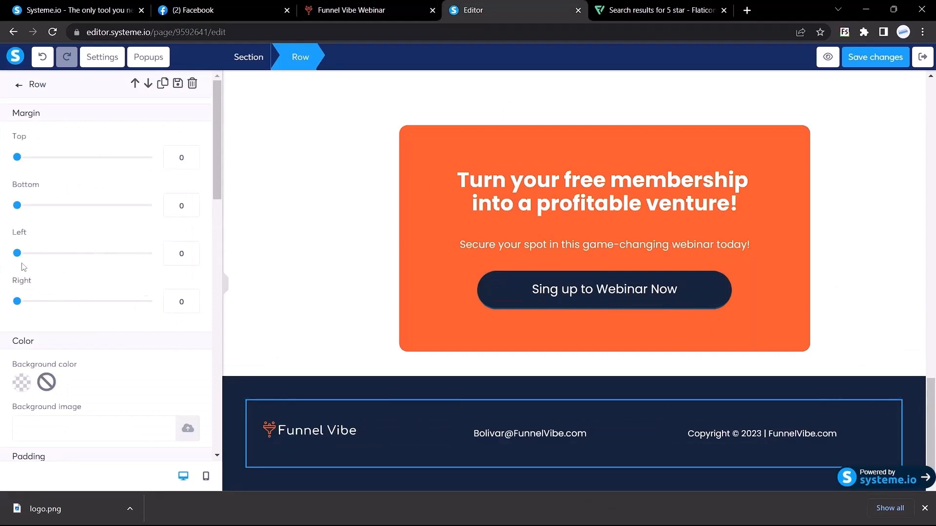
click(181, 254)
text(2)
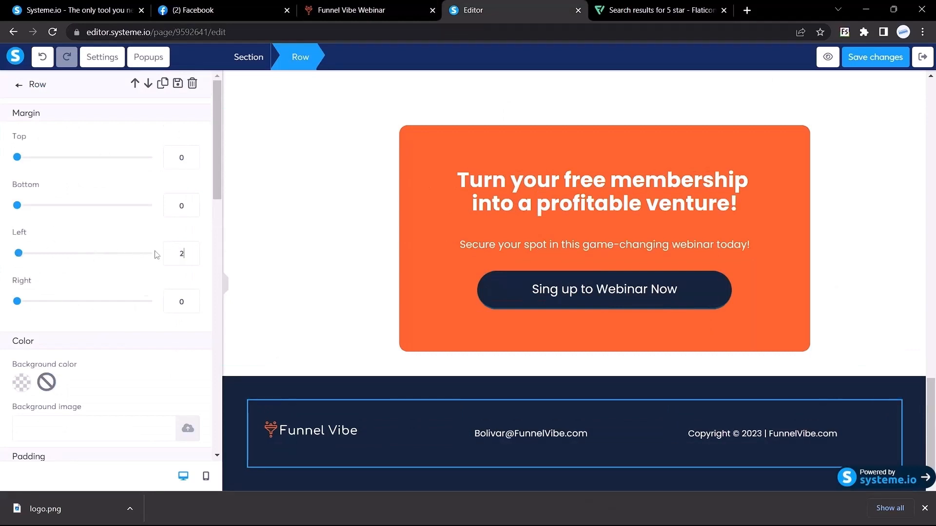
text(50)
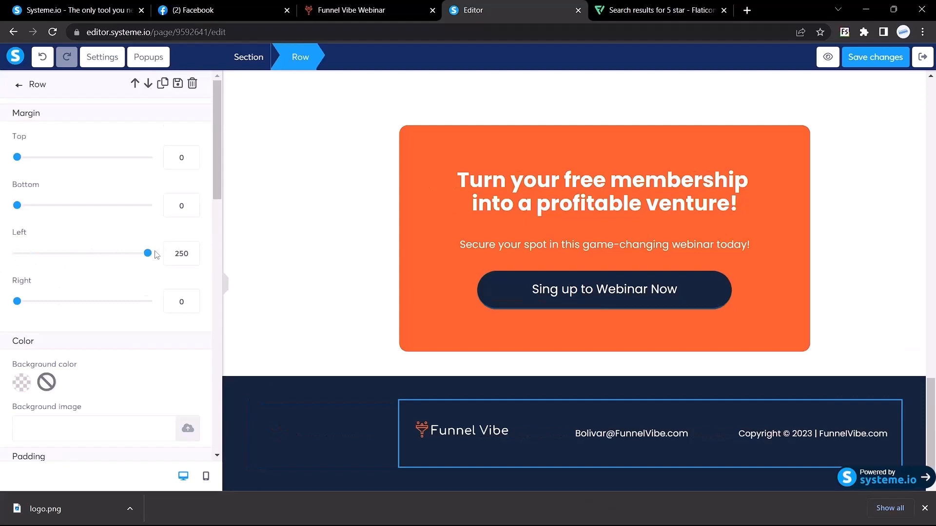
double_click(181, 254)
text(200)
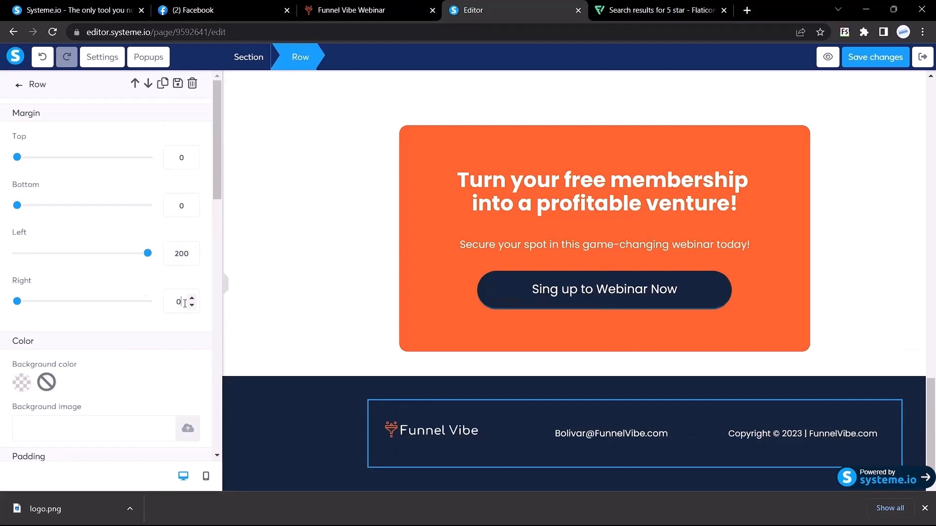
text(200)
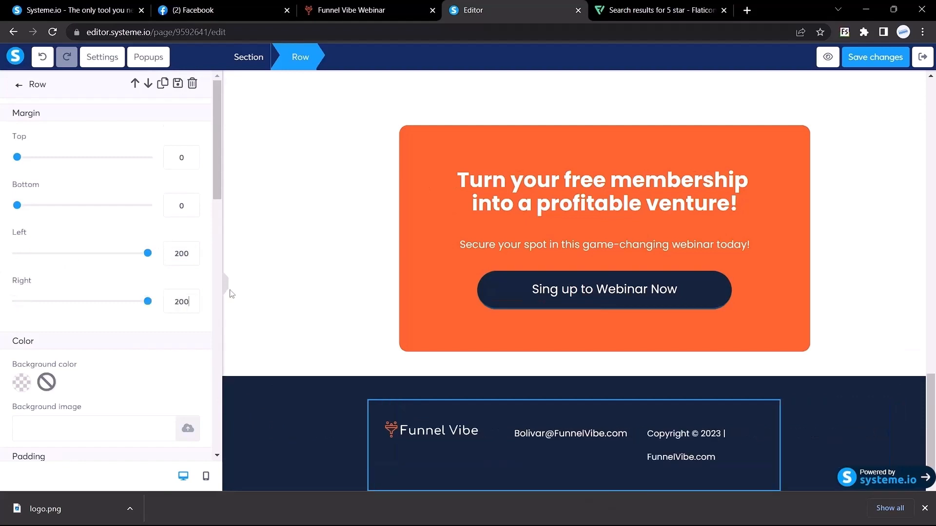
click(224, 290)
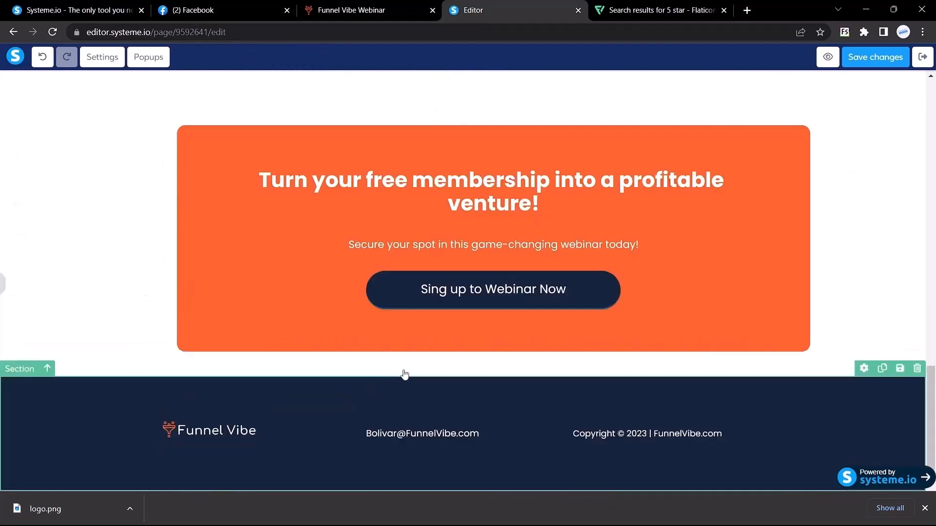
Add a new popup to the webinar page from the page's Popups list.
scroll(425, 373, up, 15)
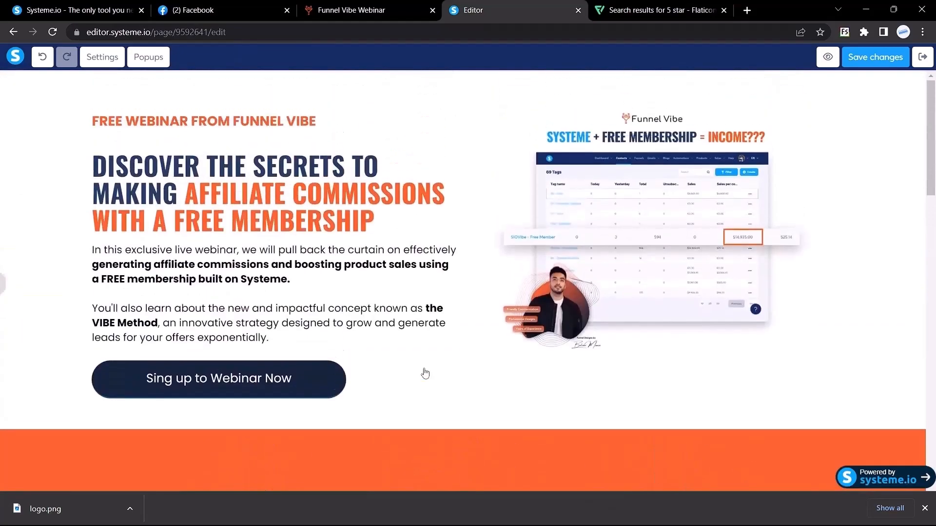
click(925, 508)
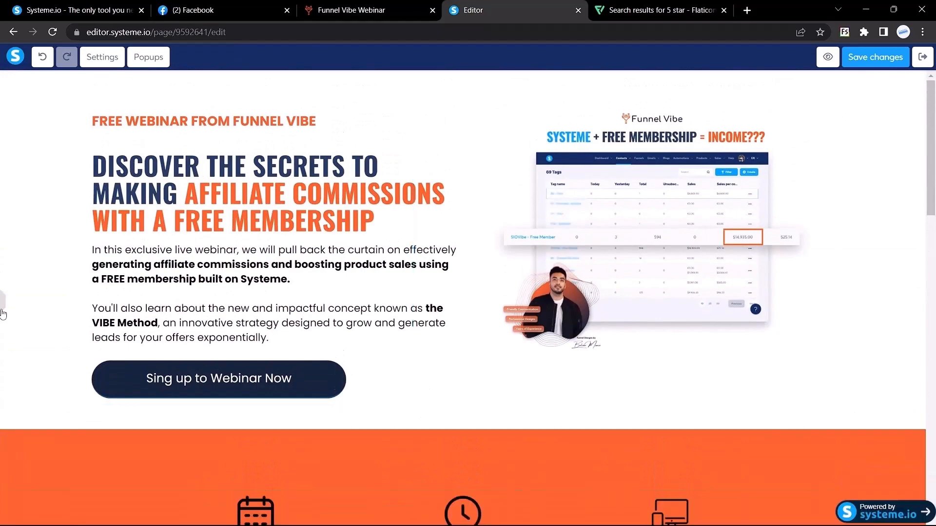
mouse_move(2, 313)
scroll(447, 221, down, 15)
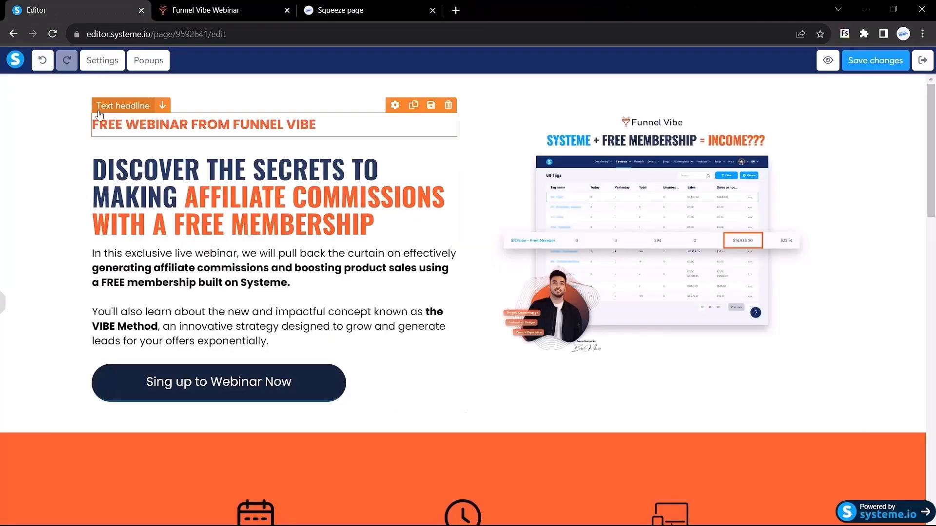
click(152, 69)
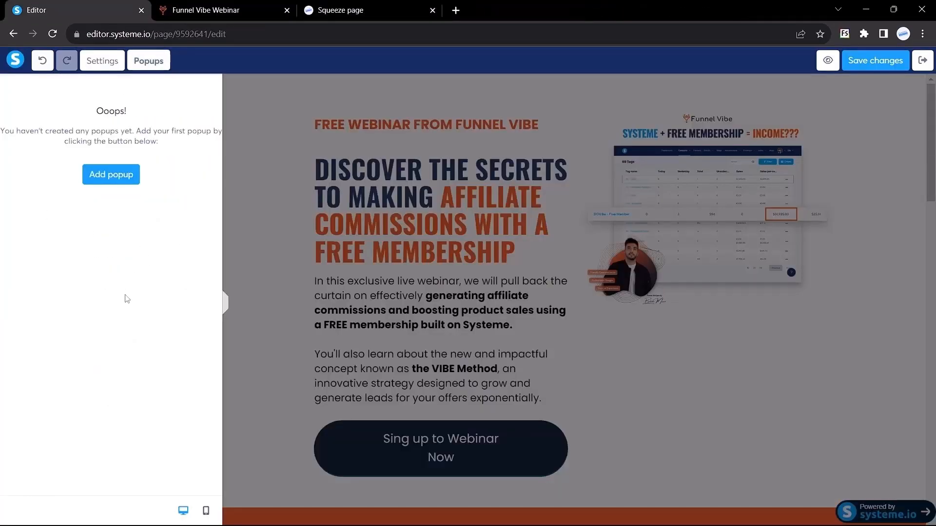
click(110, 176)
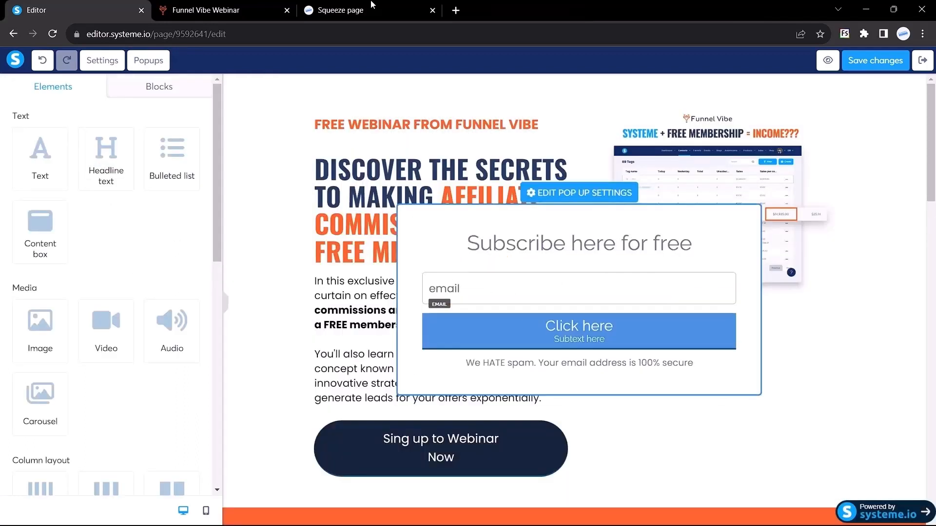
Copy the reference popup's DON'T MISS OUT headline from the live webinar page.
click(214, 10)
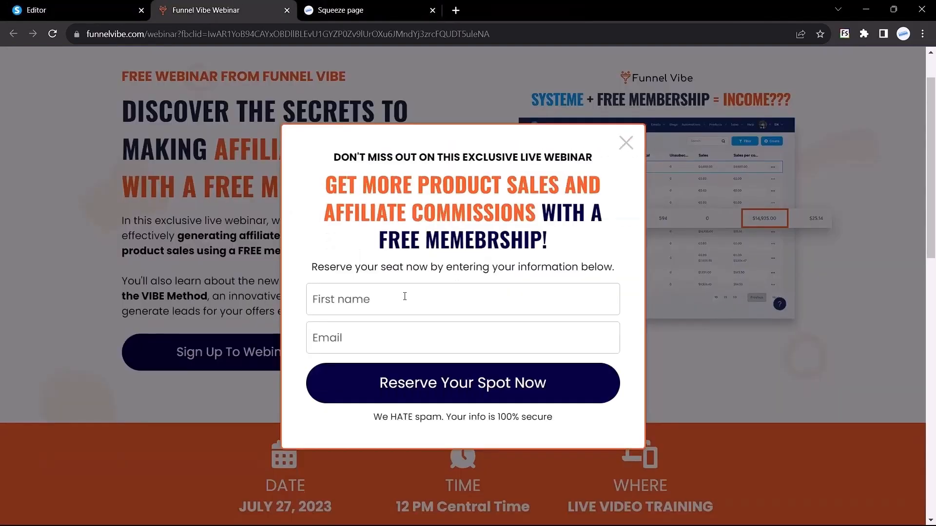
drag(334, 157, 593, 157)
key(ctrl+c)
click(12, 4)
Replace the Subscribe here for free heading with a headline holding the pasted DON'T MISS OUT text.
mouse_move(535, 251)
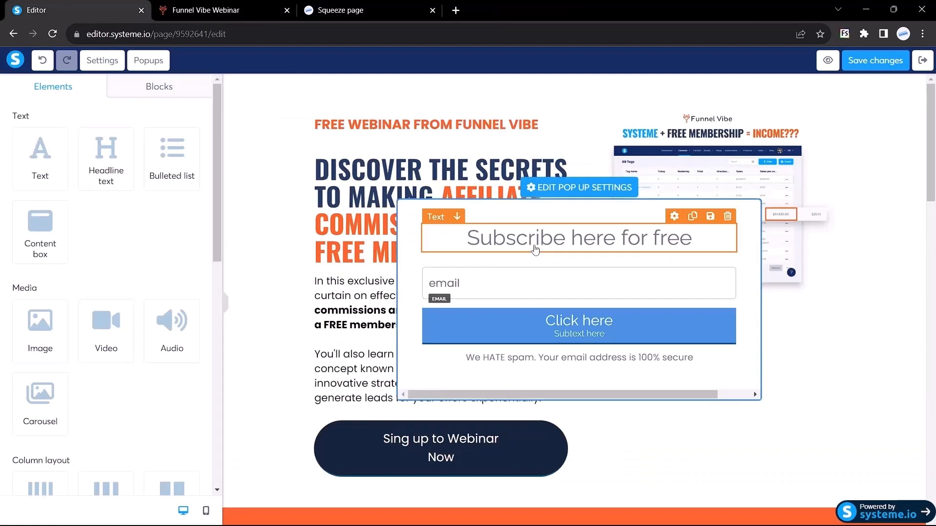
click(726, 217)
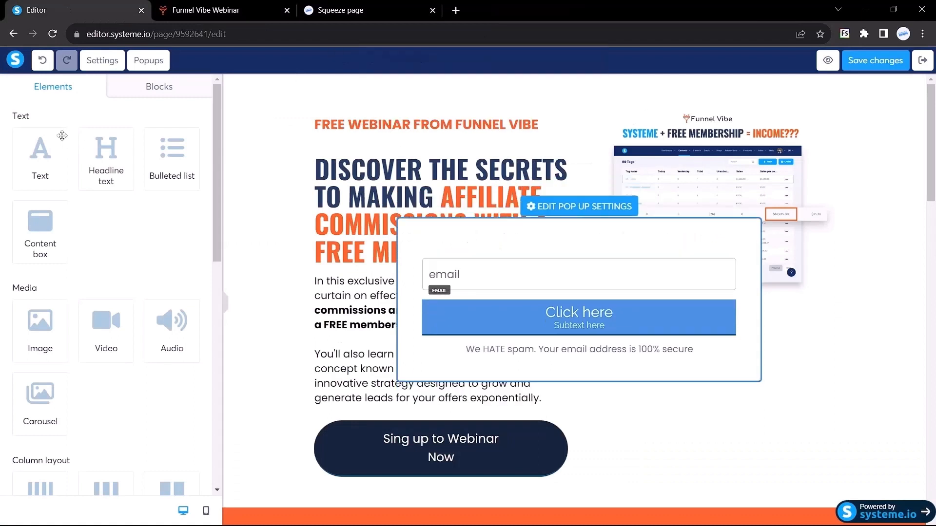
drag(104, 169, 528, 239)
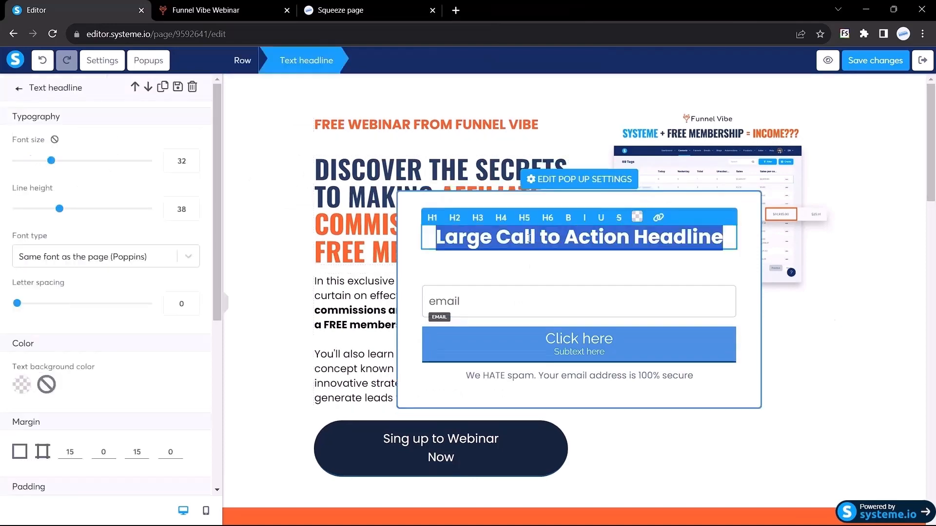
key(ctrl+v)
Set the headline to size 20 in the Google Fonts Poppins typeface.
double_click(179, 165)
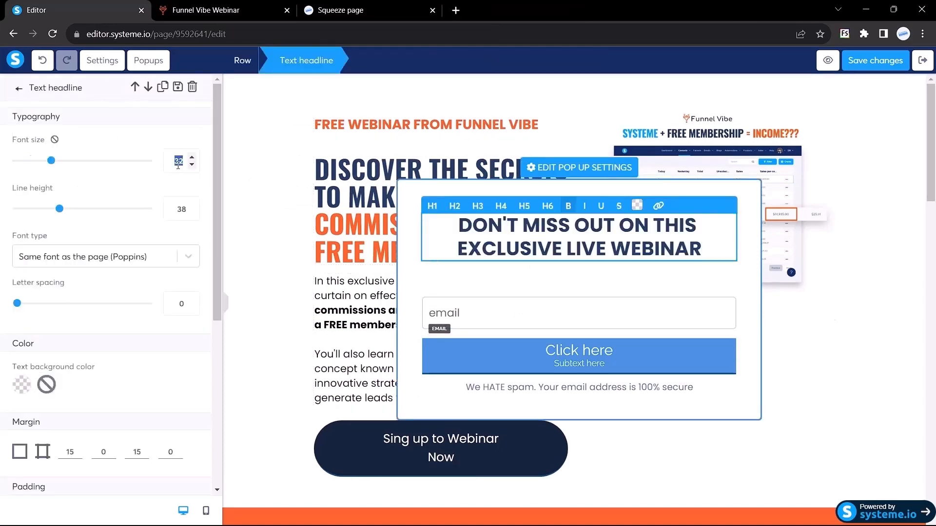
text(20)
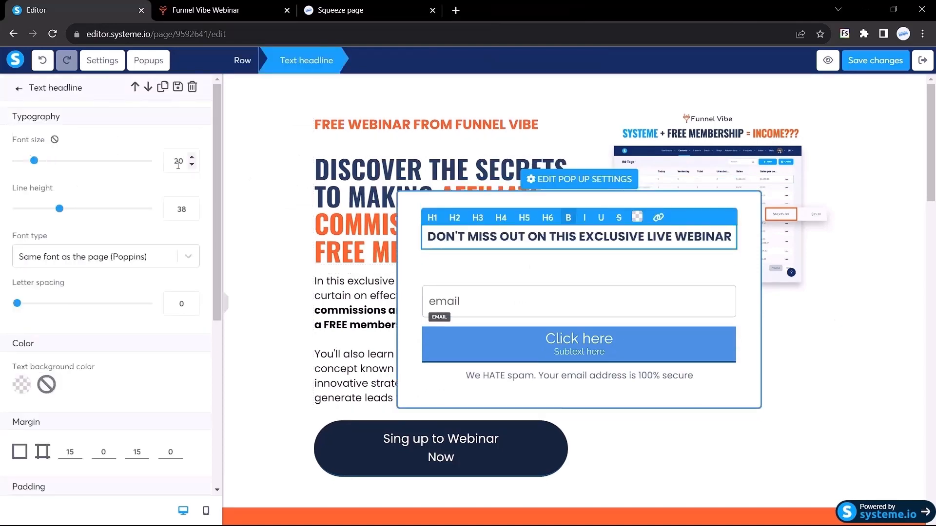
click(70, 258)
click(67, 325)
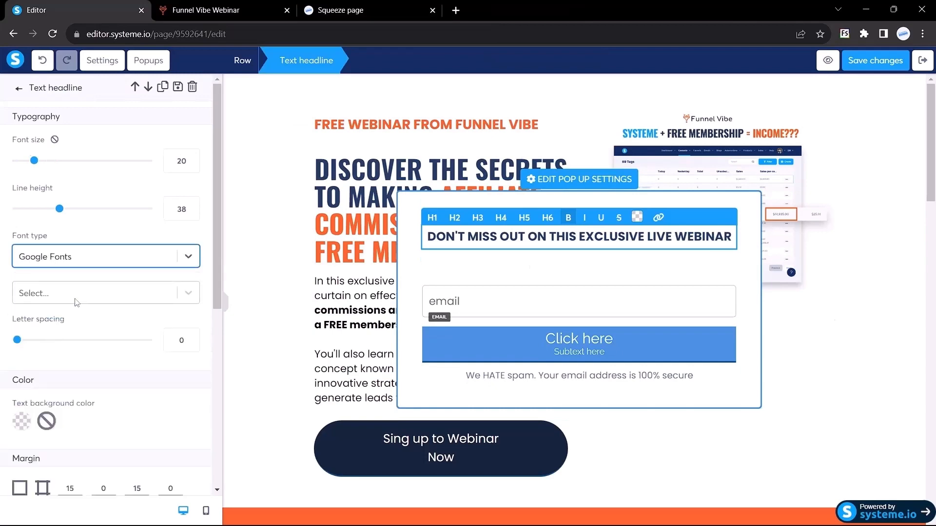
click(77, 300)
text(popp)
key(Return)
Inspect the reference popup headline's font details on the live webinar page.
key(ctrl+Tab)
right_click(326, 167)
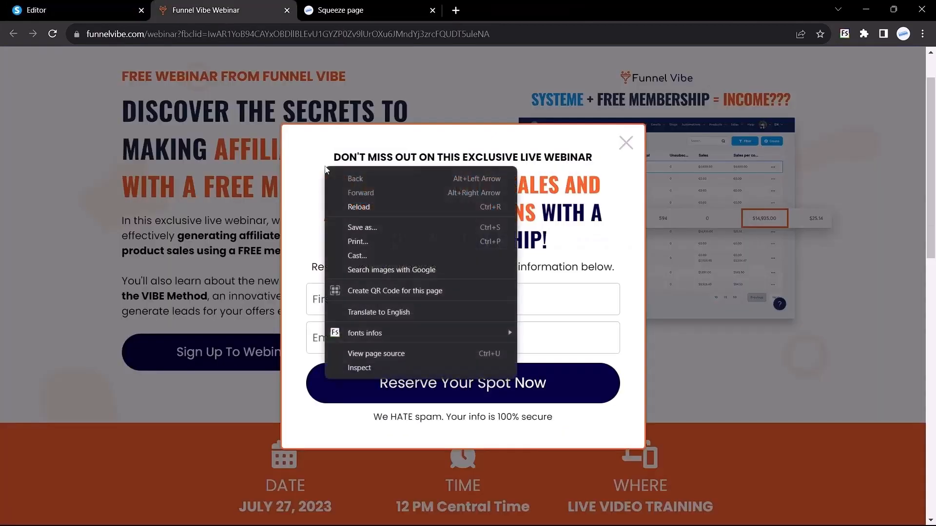
mouse_move(401, 333)
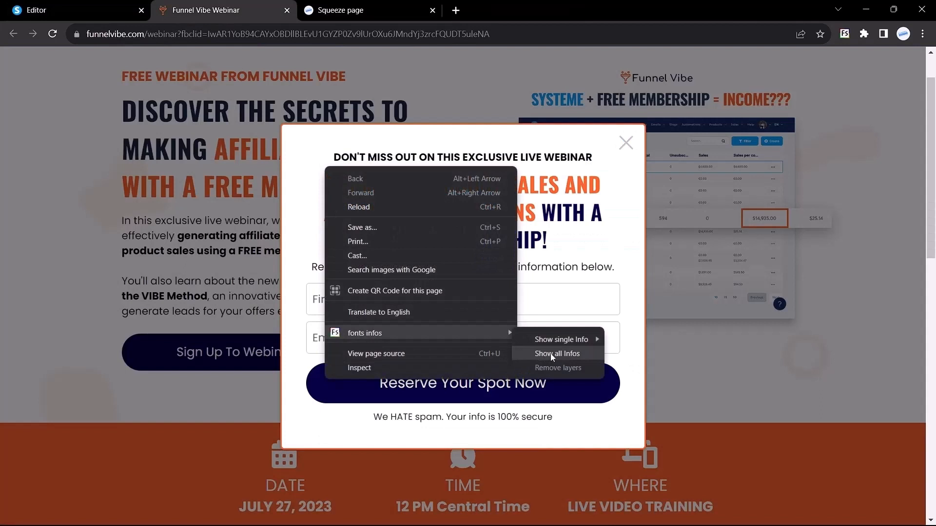
click(551, 353)
click(420, 156)
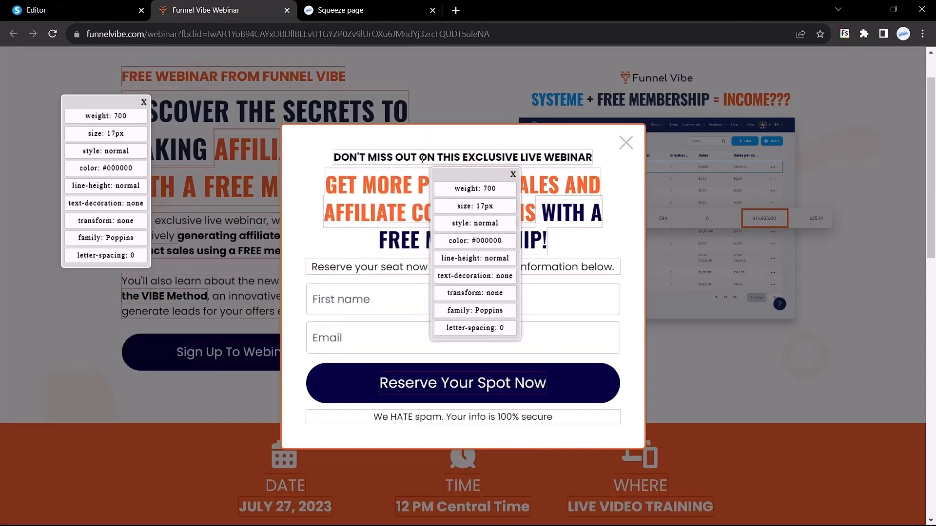
click(513, 174)
click(73, 10)
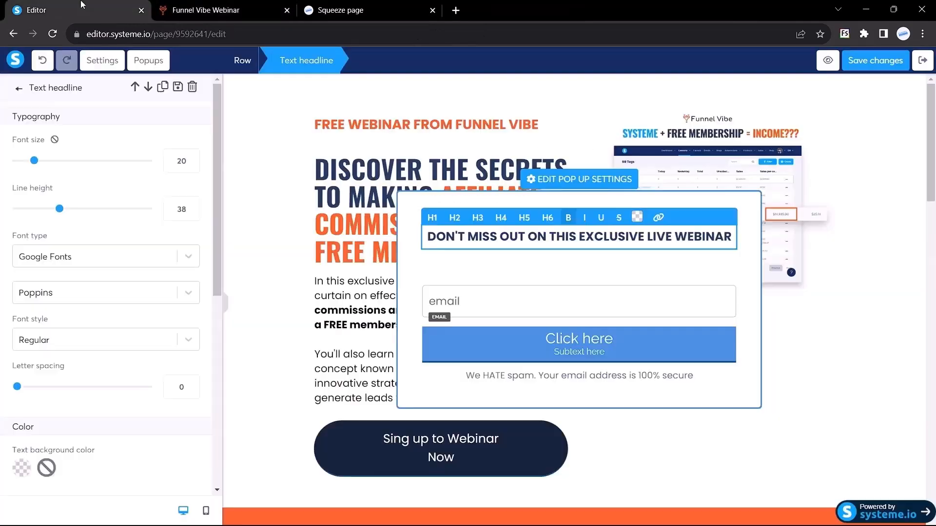
Change the headline font size to 17 and make its text black.
double_click(179, 161)
text(17)
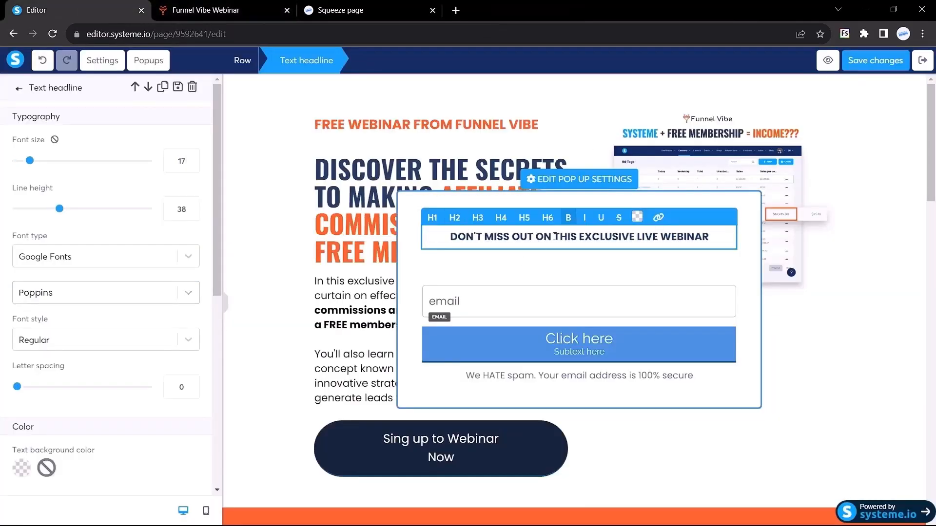
triple_click(555, 236)
click(638, 218)
drag(666, 430, 624, 478)
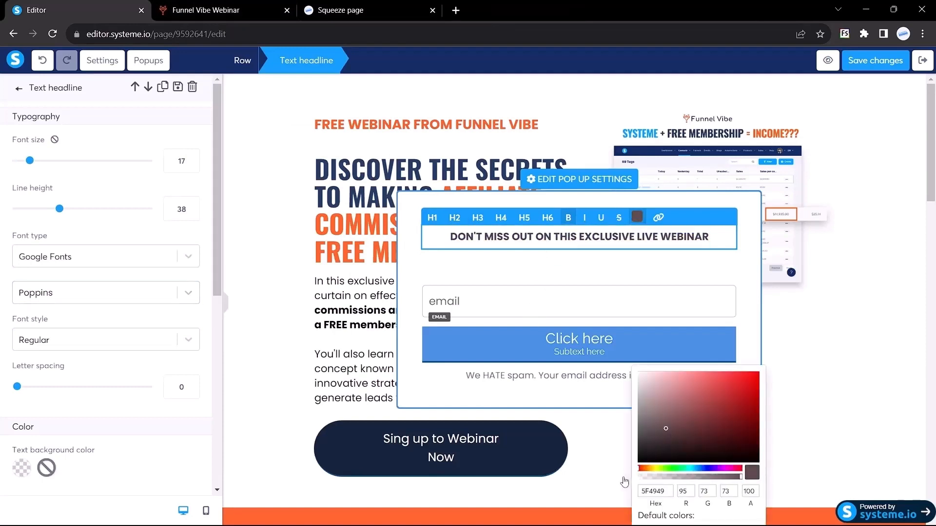
click(472, 267)
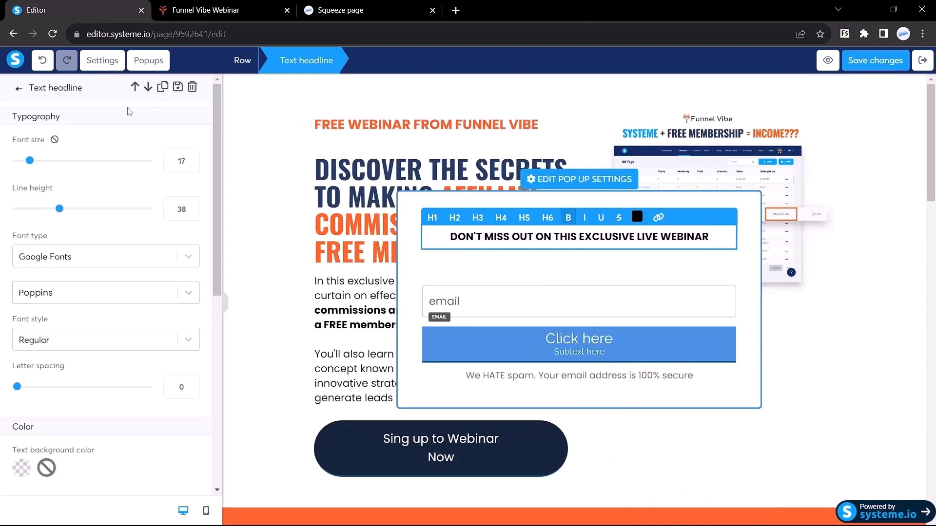
click(20, 90)
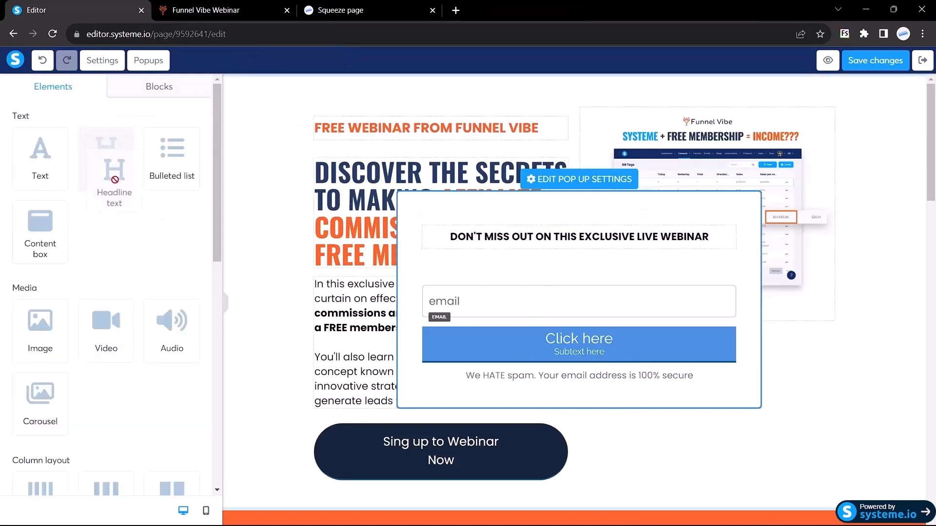
Add a second headline below the first and paste in the GET MORE PRODUCT SALES text.
drag(106, 156, 569, 240)
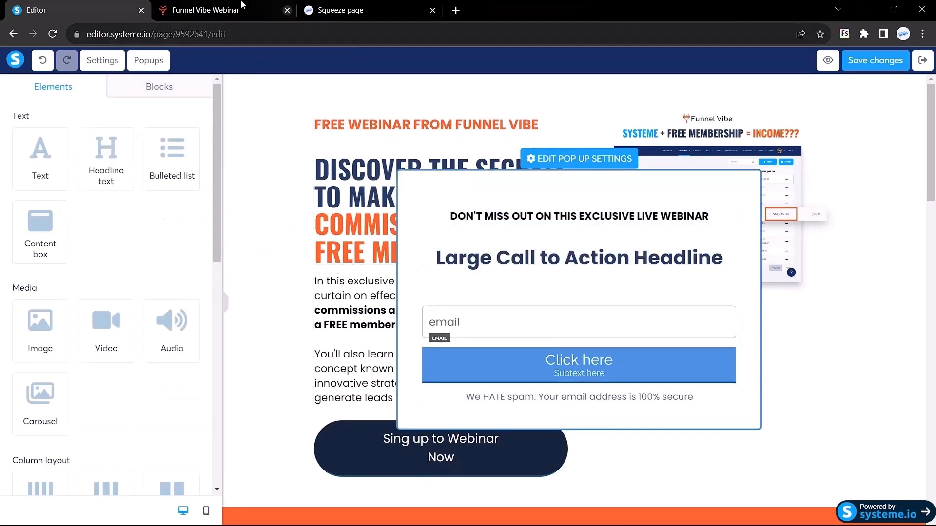
click(264, 10)
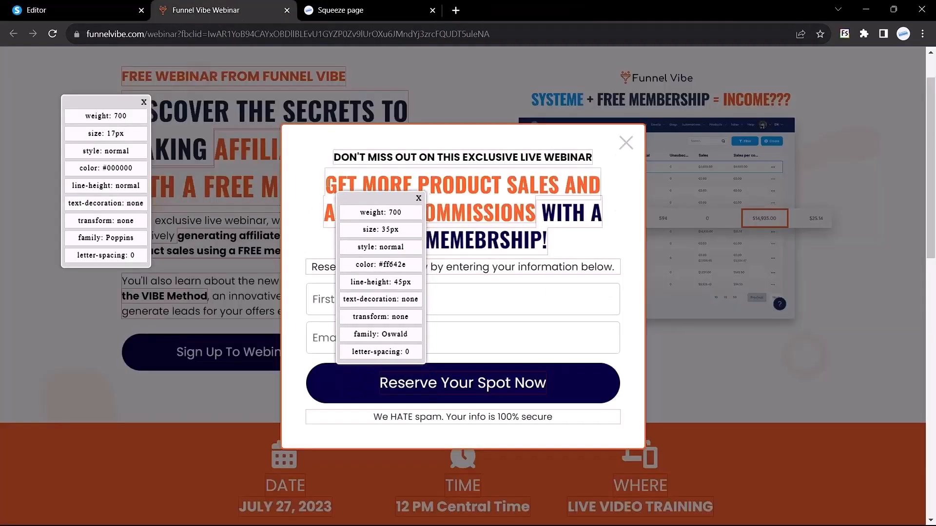
drag(326, 184, 436, 209)
click(89, 5)
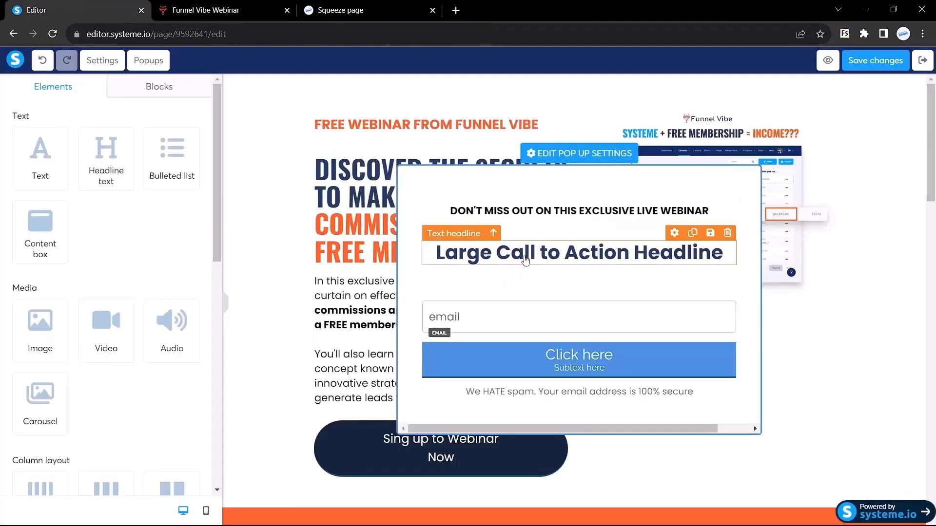
triple_click(525, 256)
text(GET MORE PRODUCT SALES AND AFFILIATE COMMISSIONS WITH A FREE MEMEBRSHIP!)
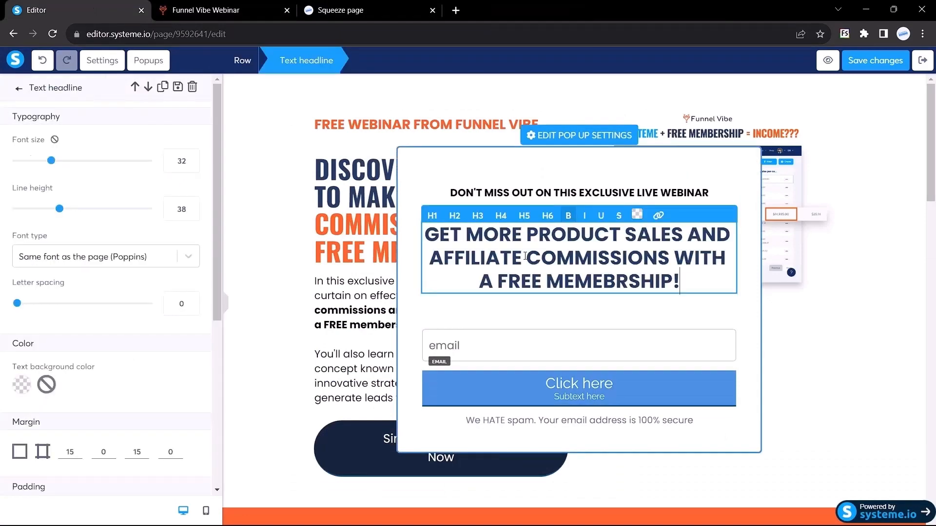
Set the second headline to 35 px Google Fonts Oswald and copy the reference headline's colour code.
click(210, 10)
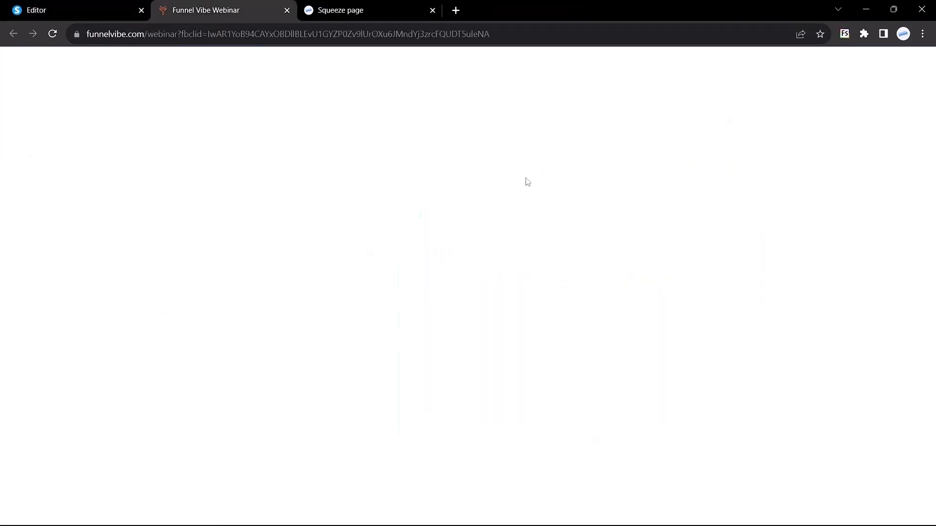
click(368, 195)
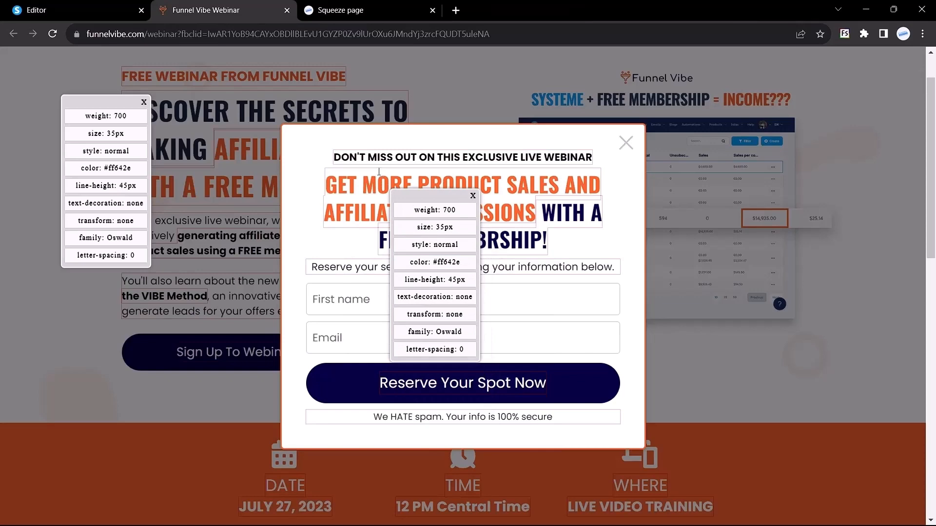
key(ctrl+1)
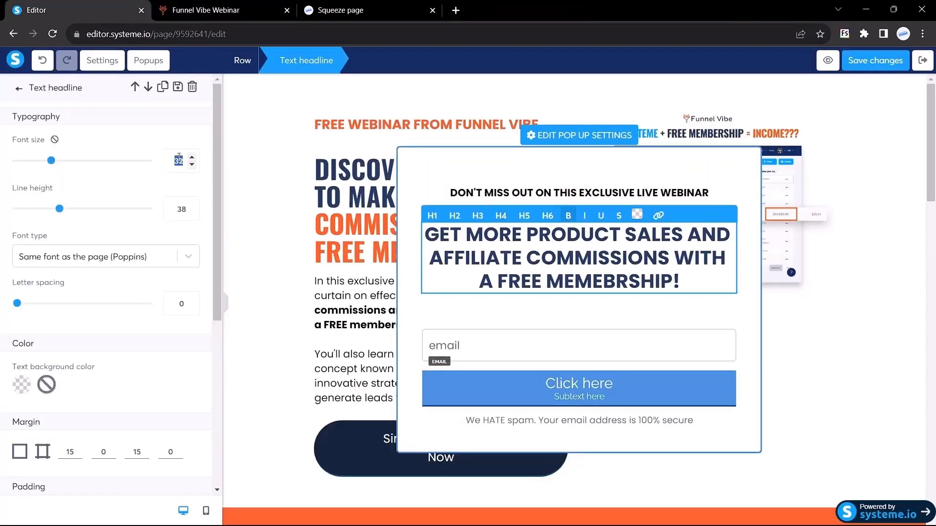
text(35)
click(76, 263)
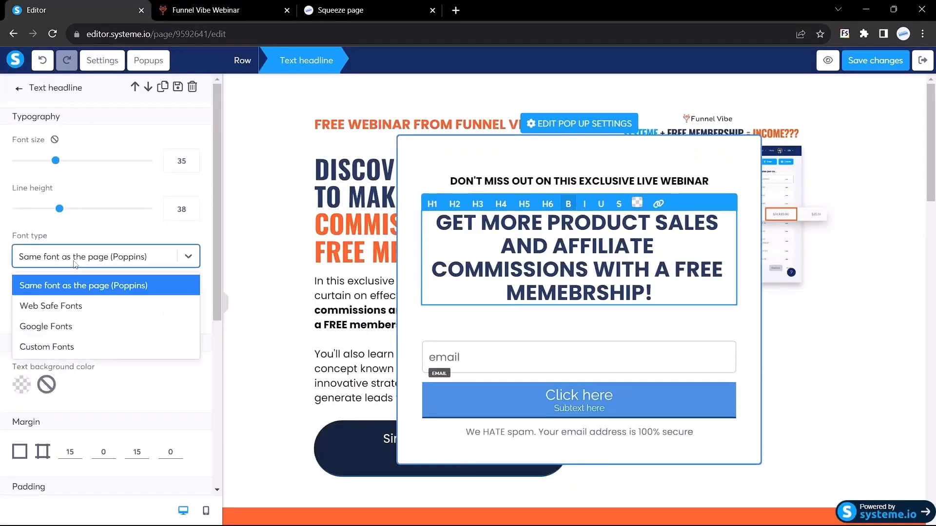
click(46, 326)
click(49, 298)
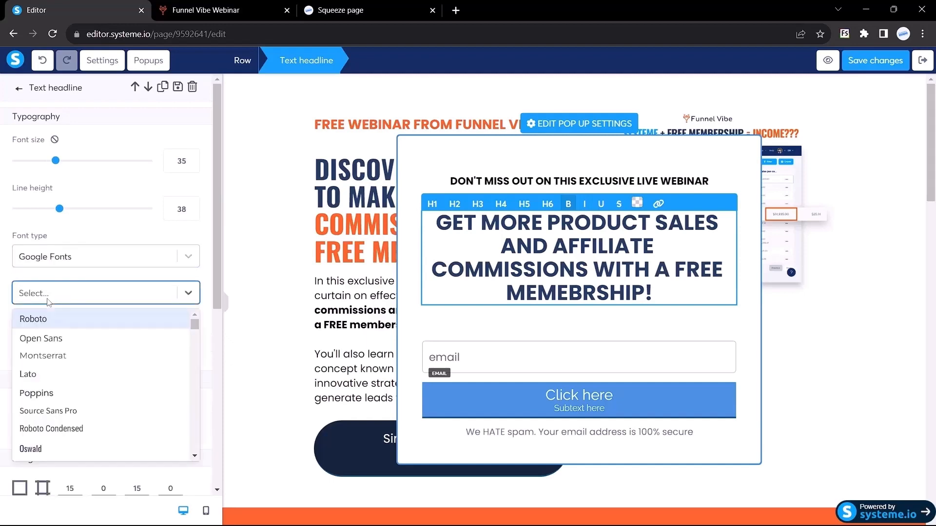
text(osw)
key(Return)
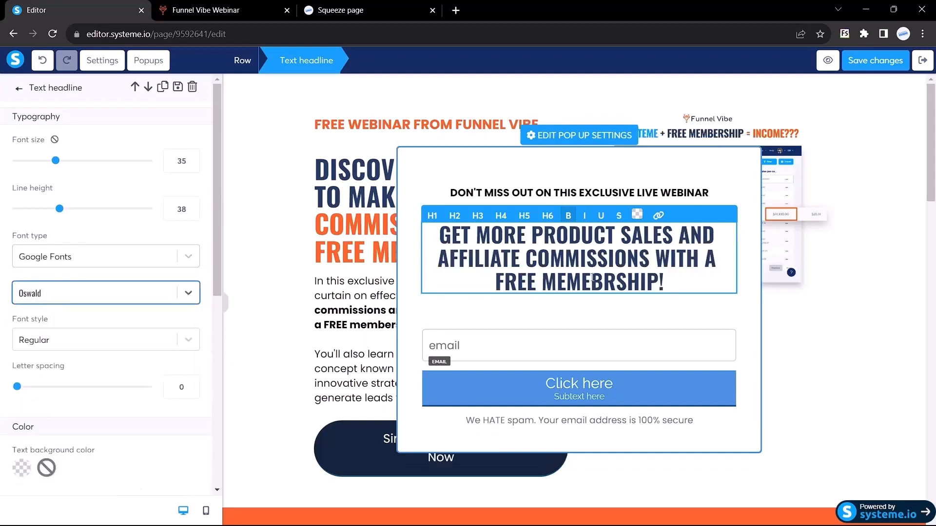
click(210, 10)
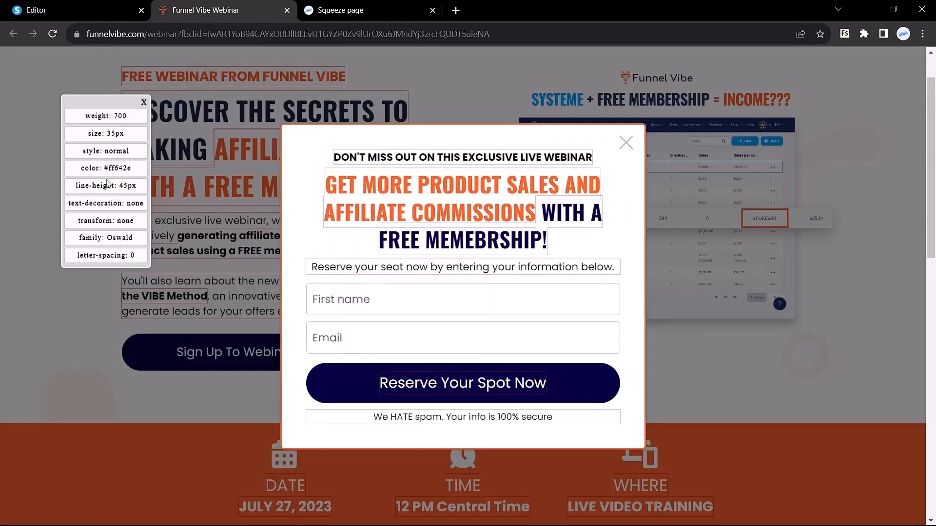
mouse_move(103, 168)
mouse_down()
mouse_move(131, 171)
mouse_move(108, 166)
mouse_up()
key(ctrl+c)
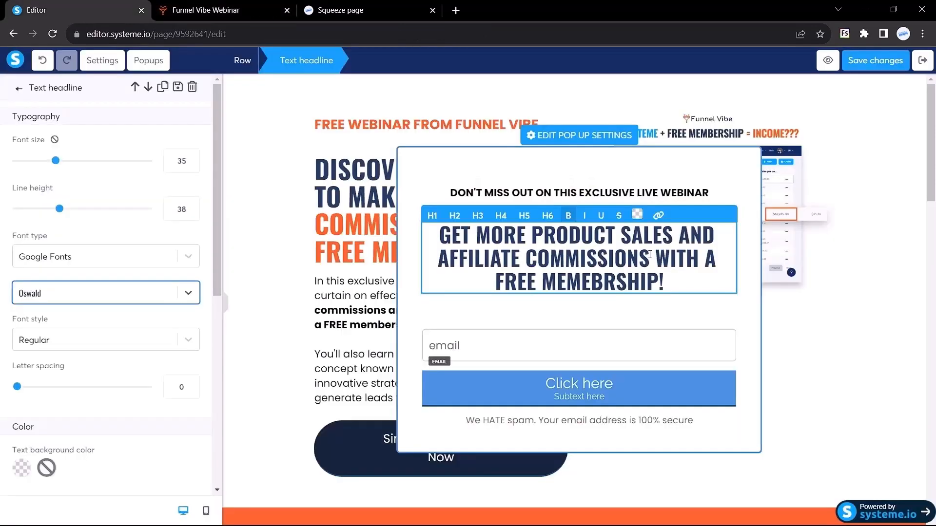
Colour the words GET MORE PRODUCT SALES AND AFFILIATE COMMISSIONS orange using the copied hex.
drag(651, 258, 440, 235)
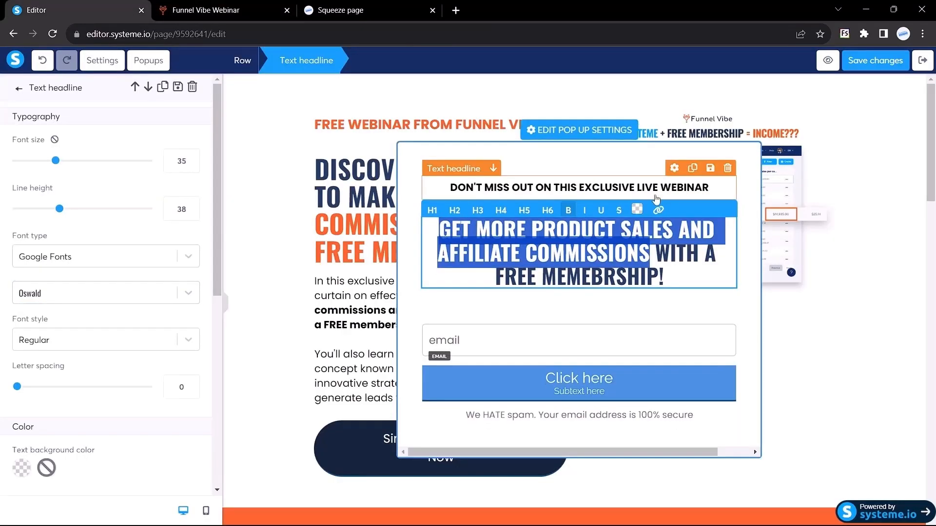
click(637, 215)
click(656, 469)
key(ctrl+a)
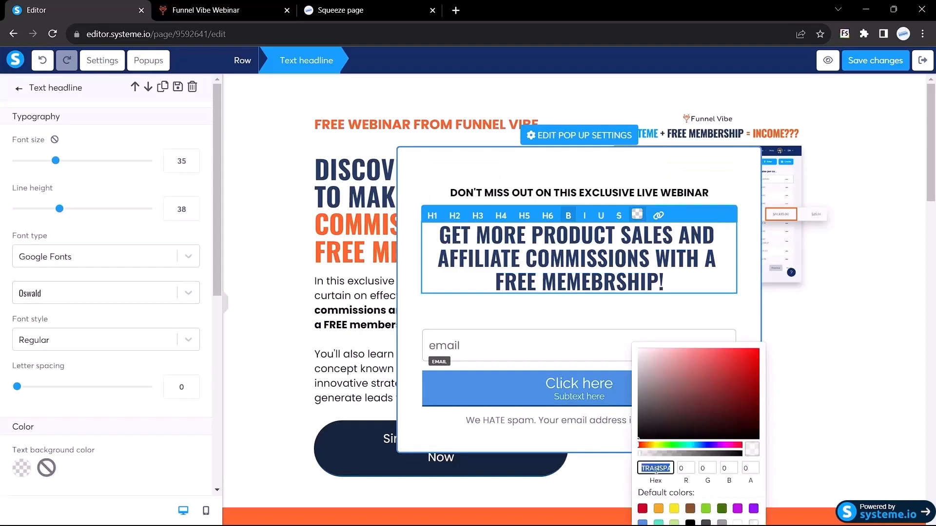
key(ctrl+v)
click(452, 312)
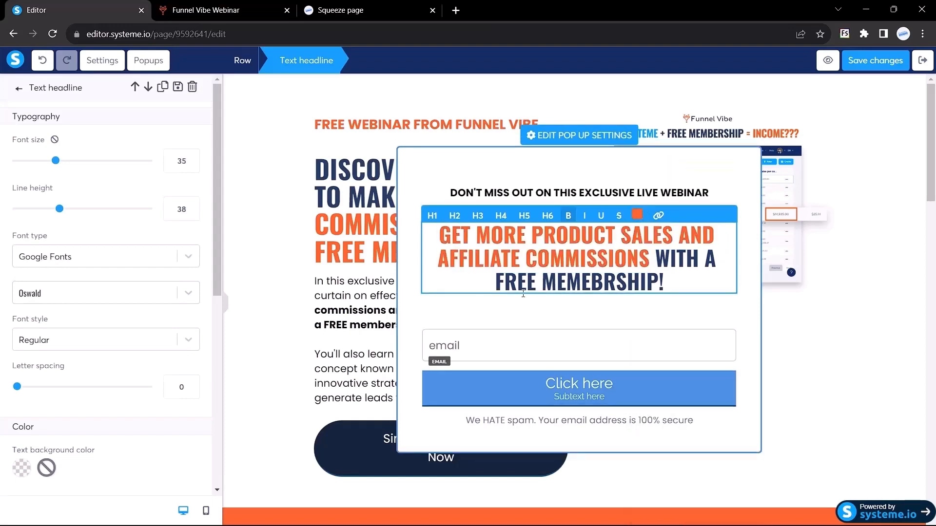
Copy the reference page's subheading text from the live webinar page.
click(215, 10)
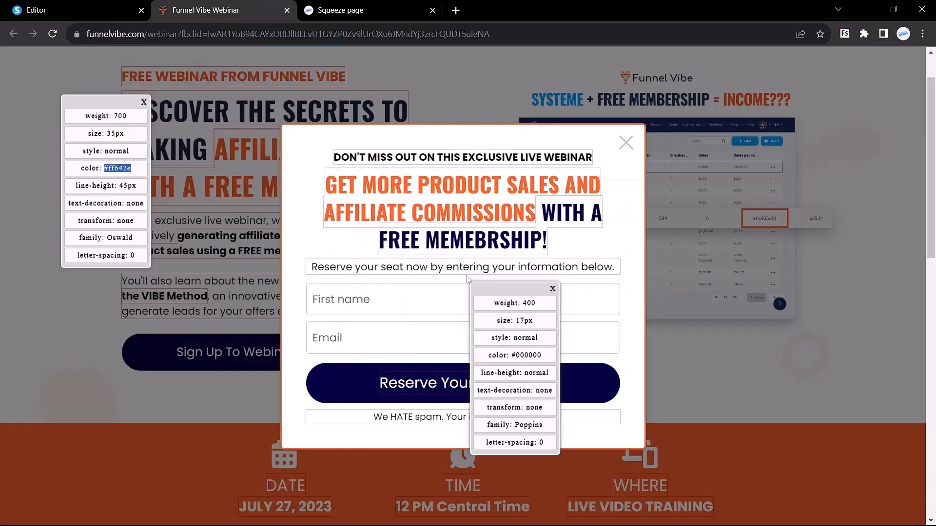
double_click(461, 267)
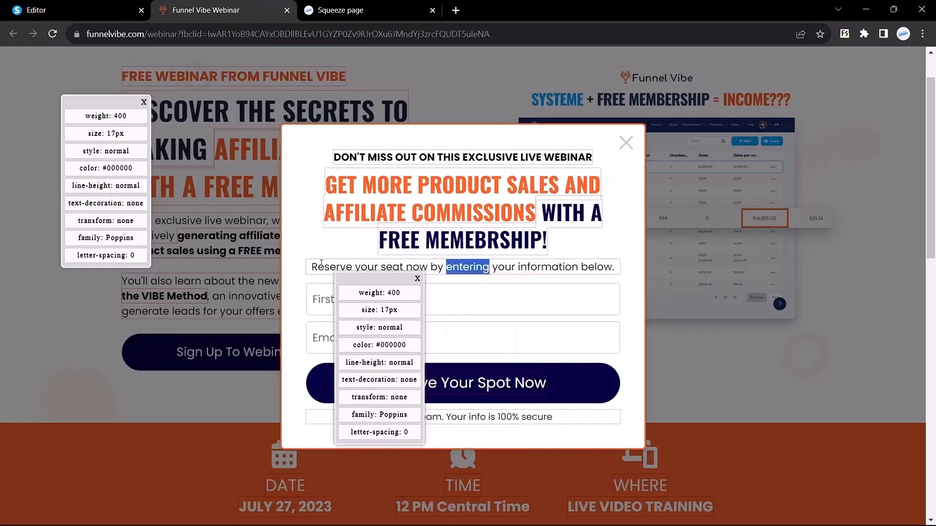
drag(311, 267, 570, 267)
click(93, 6)
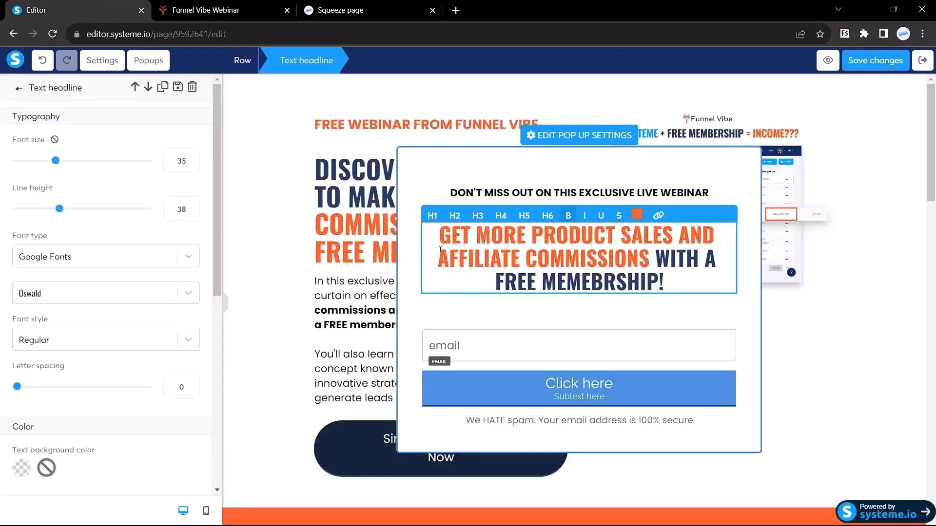
Set the popup headline's top and bottom margins to 0.
click(468, 194)
click(562, 257)
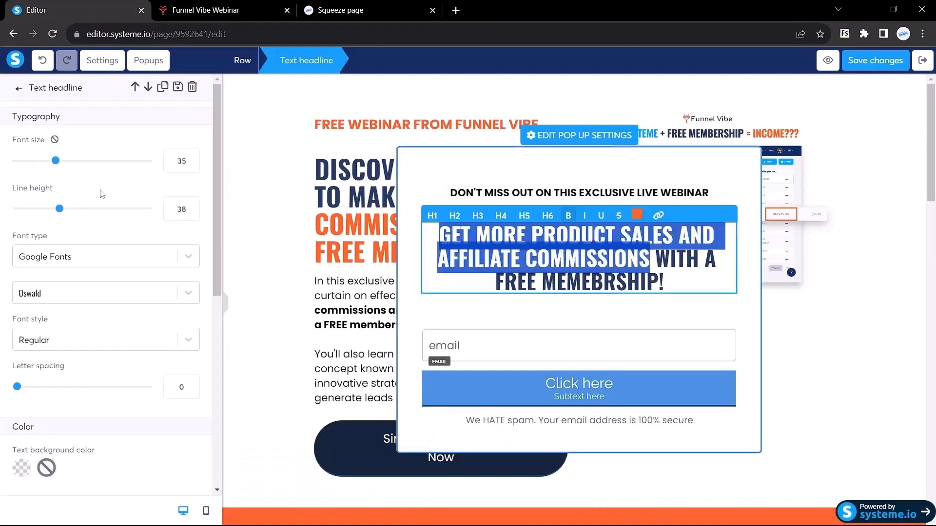
scroll(89, 257, down, 5)
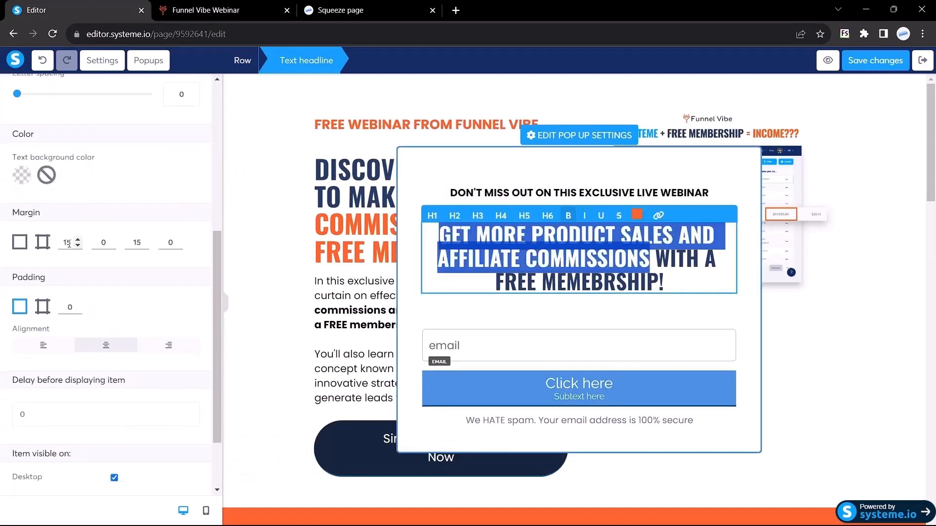
double_click(67, 243)
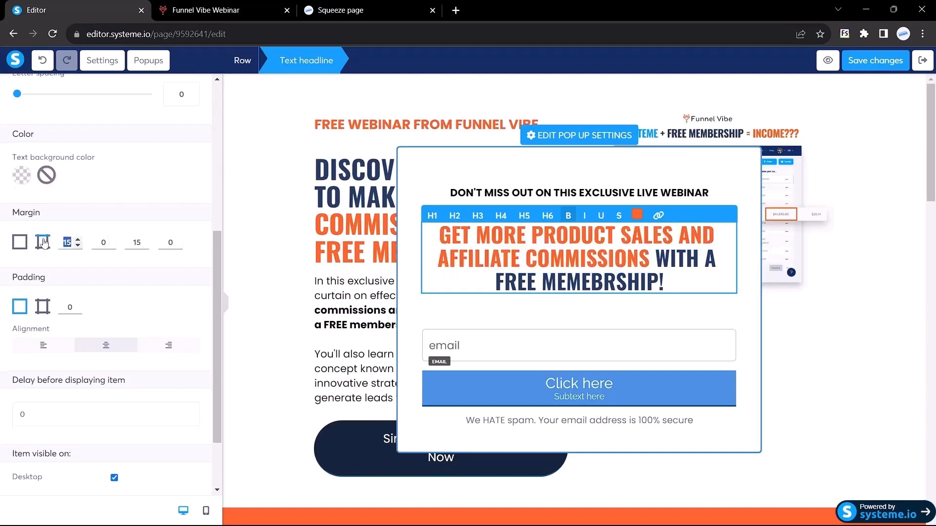
text(0)
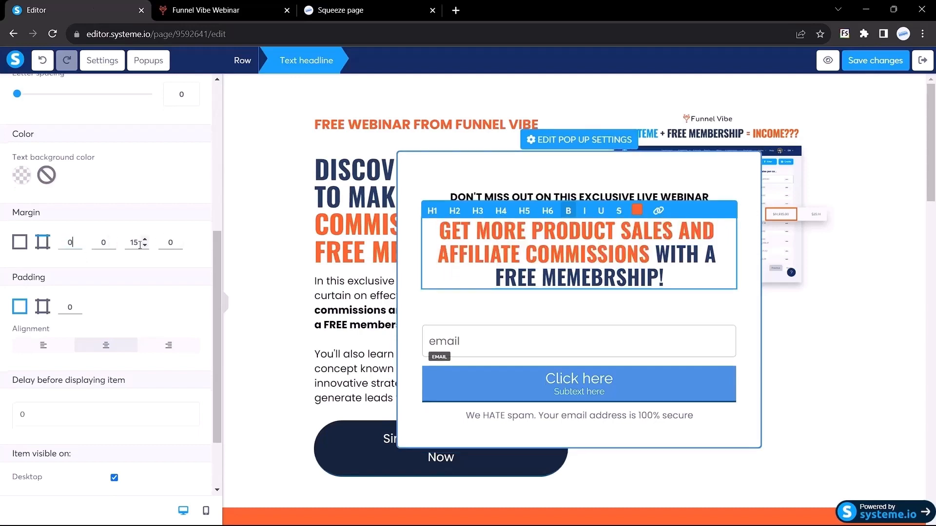
text(0)
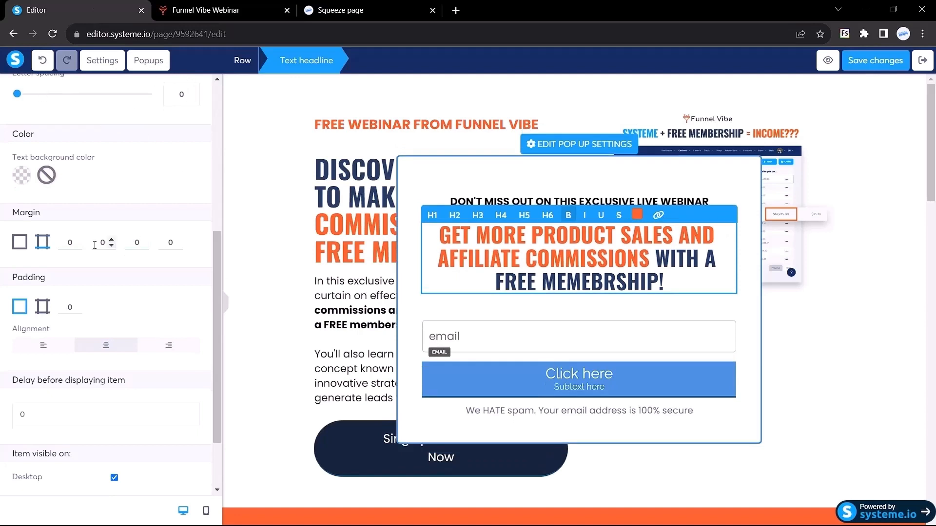
scroll(111, 243, up, 6)
click(21, 89)
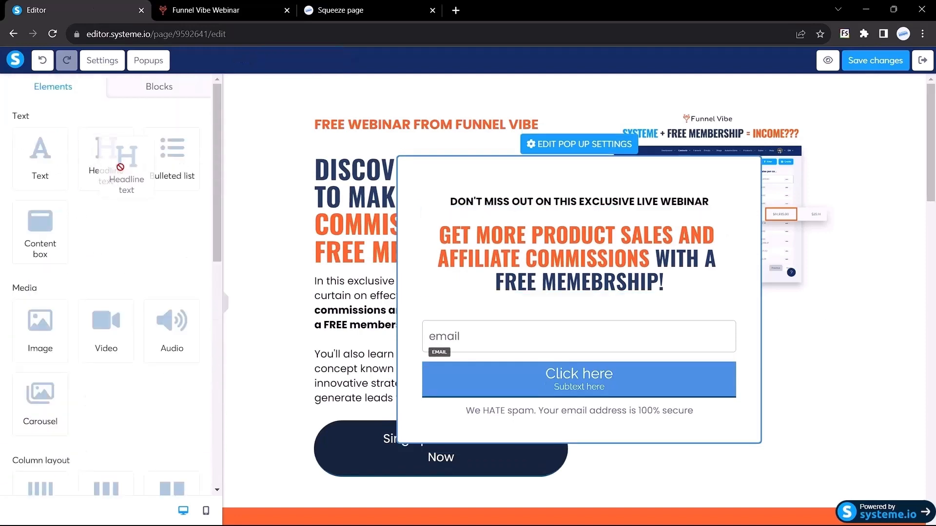
Add a text block under the headline reading 'Reserve your seat now by entering your information below.'.
drag(65, 175, 537, 295)
click(561, 291)
text(Reserve your seat now by entering your information below.)
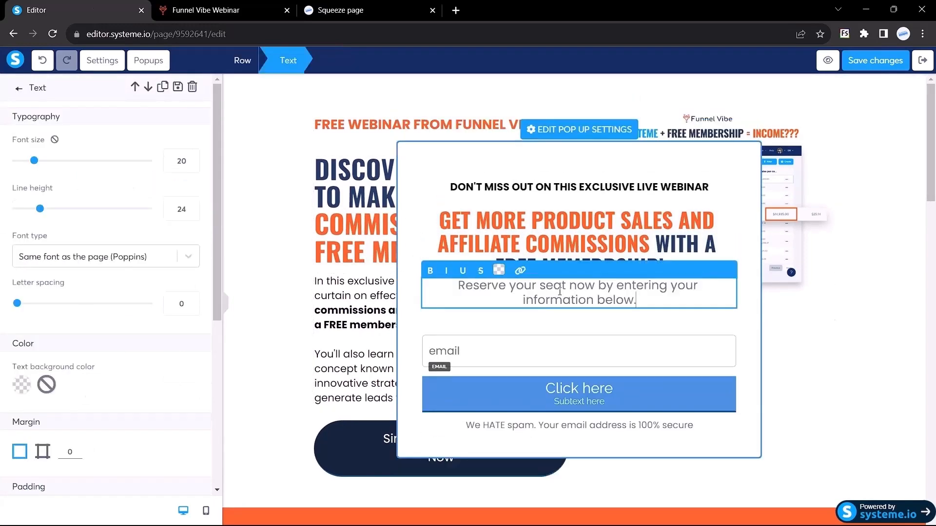
click(220, 10)
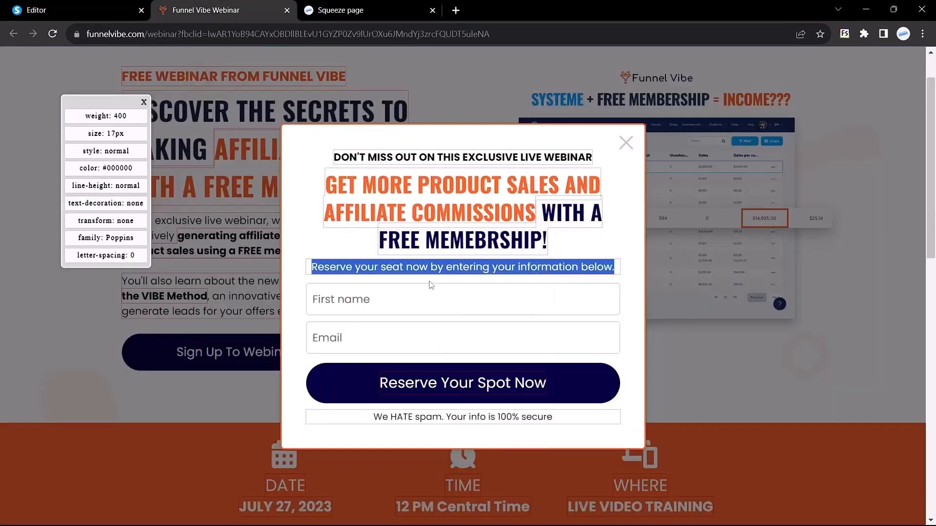
click(419, 275)
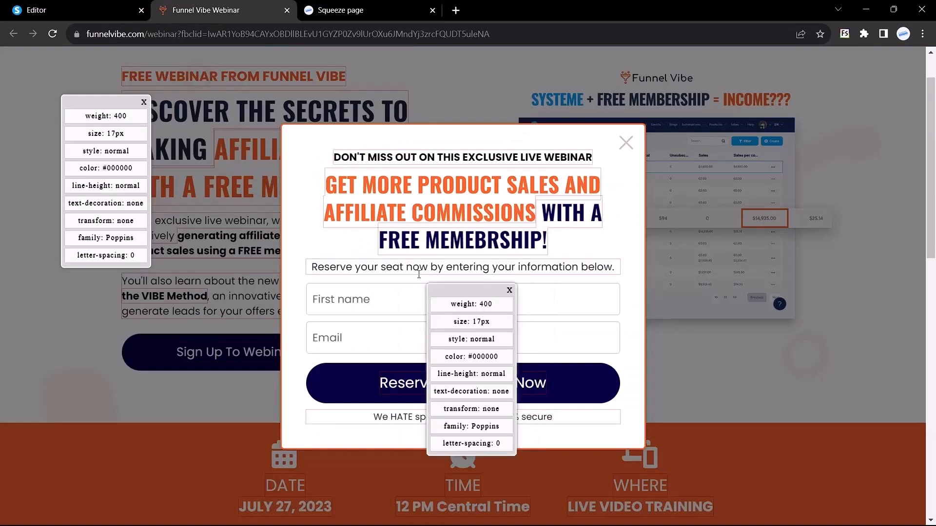
click(101, 6)
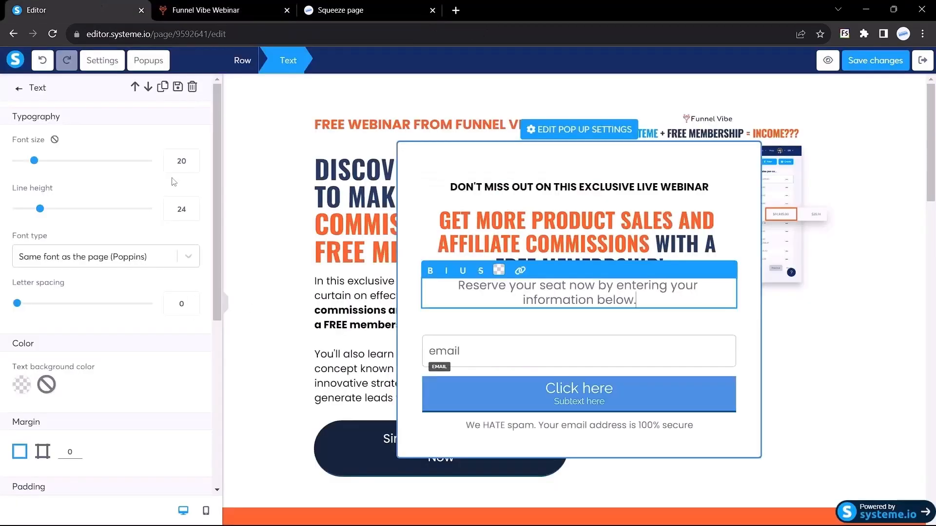
Set the subtitle line to font size 17 in black.
text(17)
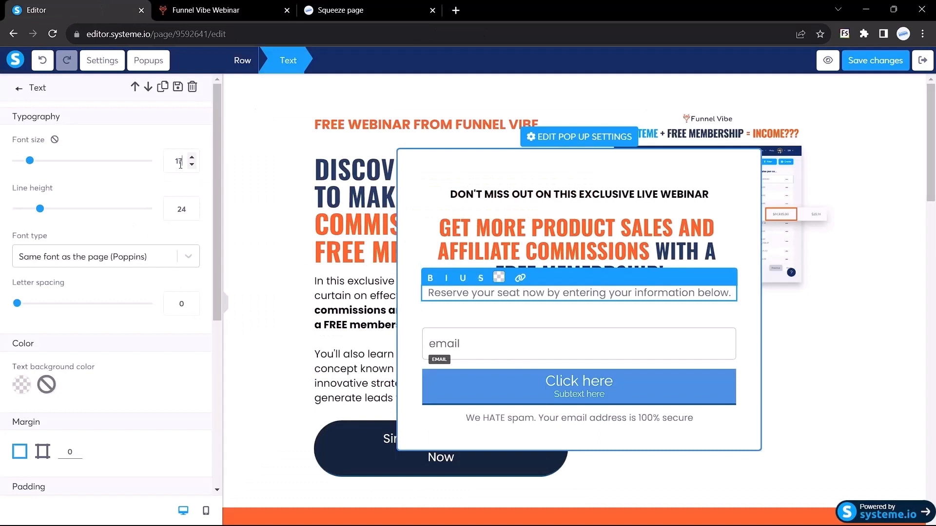
scroll(146, 292, down, 1)
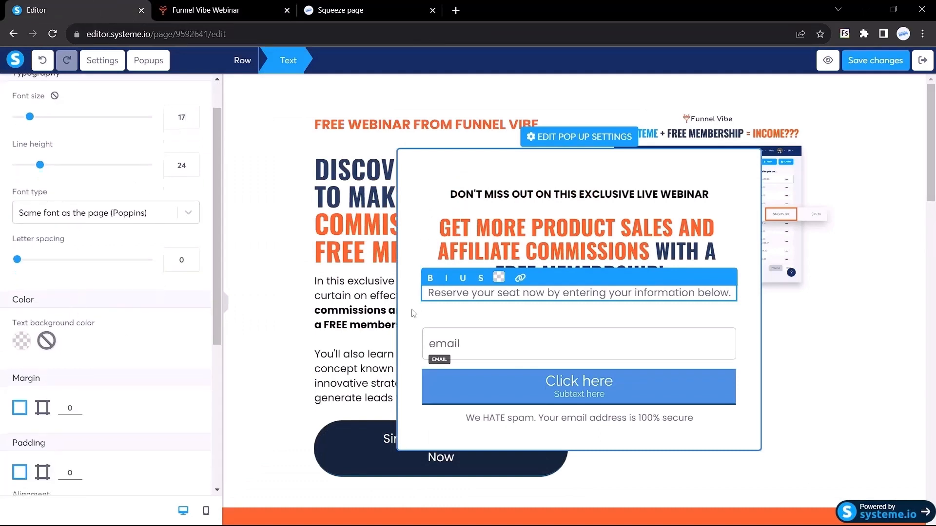
triple_click(497, 292)
click(499, 278)
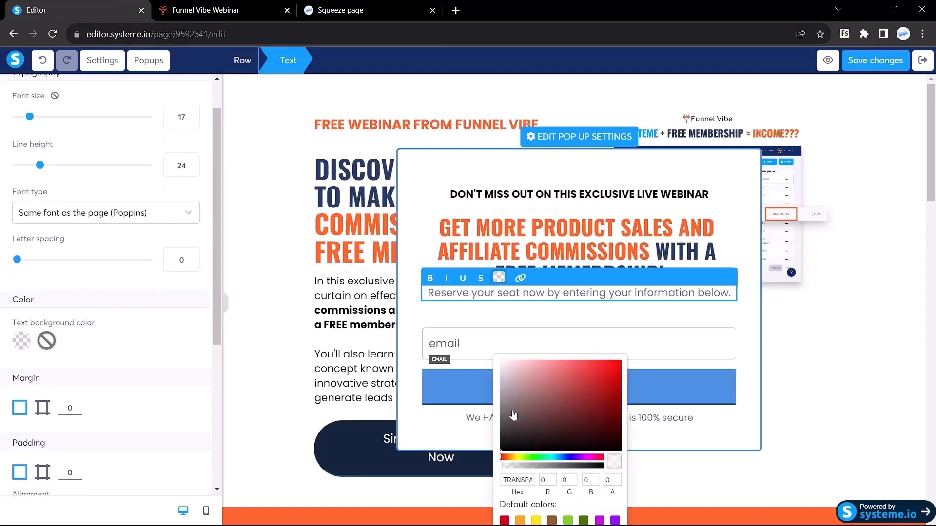
click(512, 415)
click(415, 252)
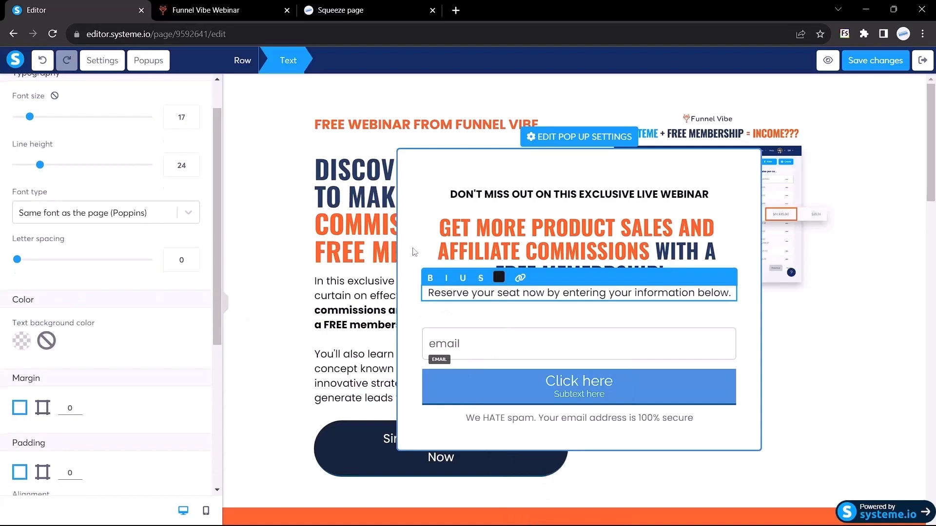
click(226, 307)
click(226, 305)
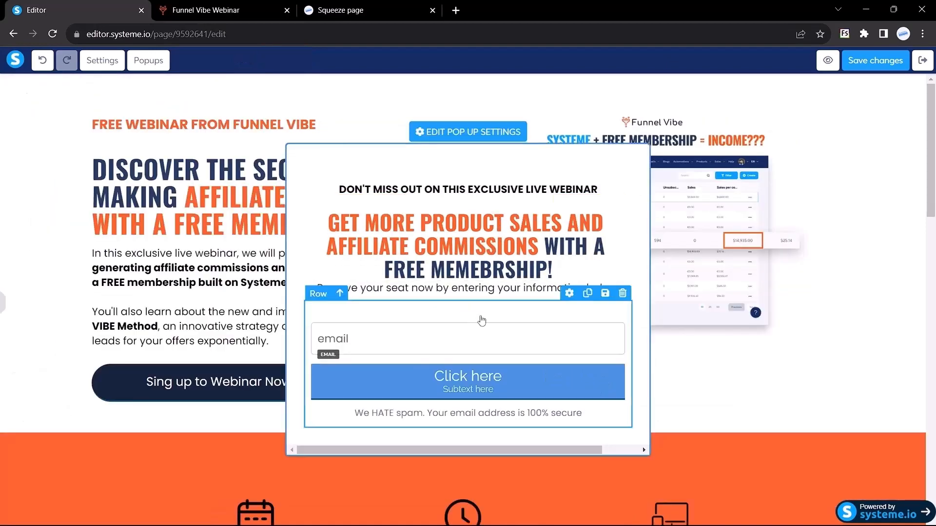
Check the reference page's First name and Email fields.
click(216, 8)
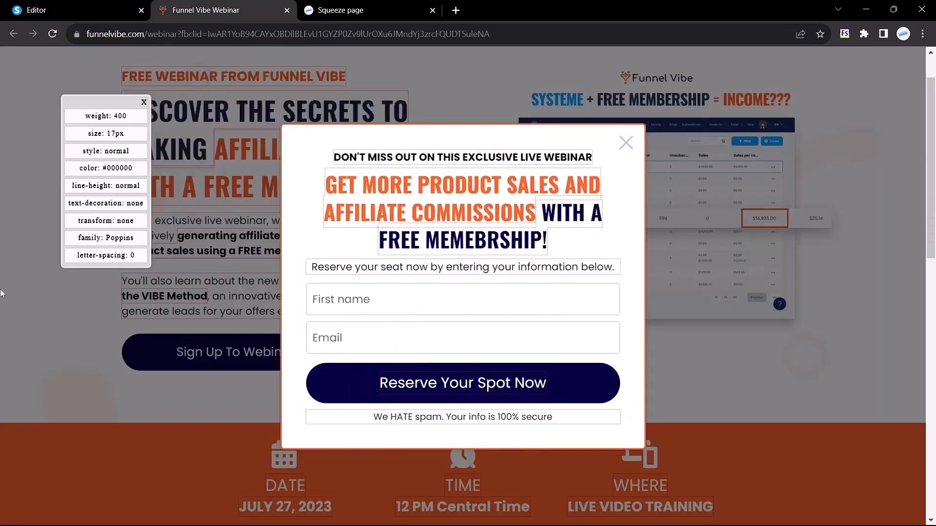
click(343, 304)
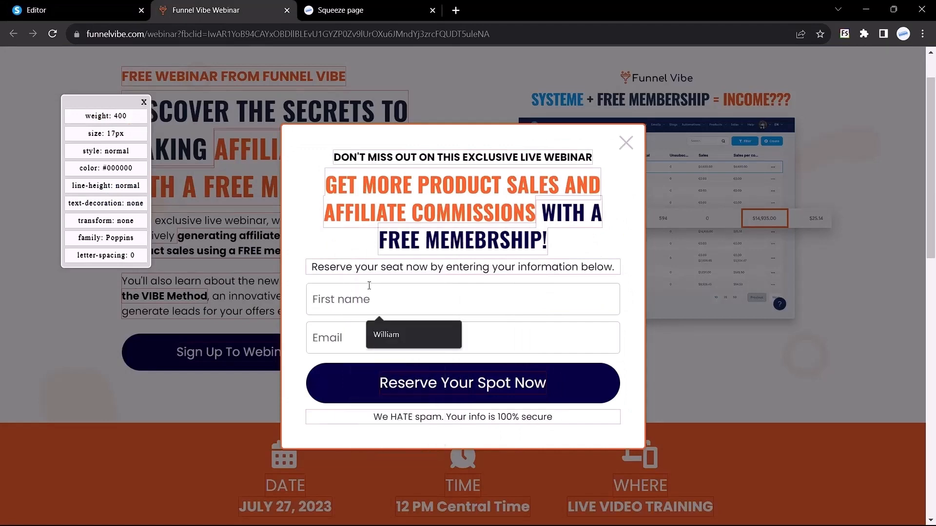
click(330, 336)
click(118, 7)
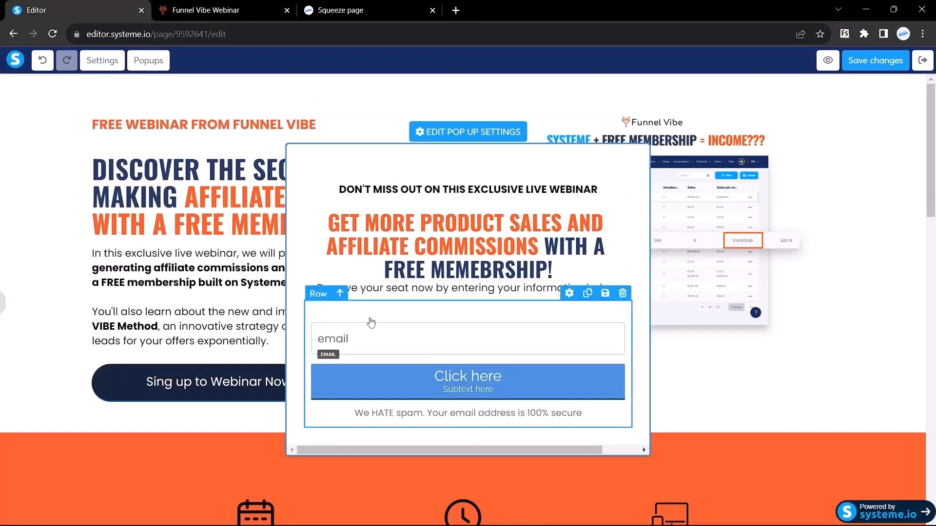
Add a First name form input above the email field.
click(3, 311)
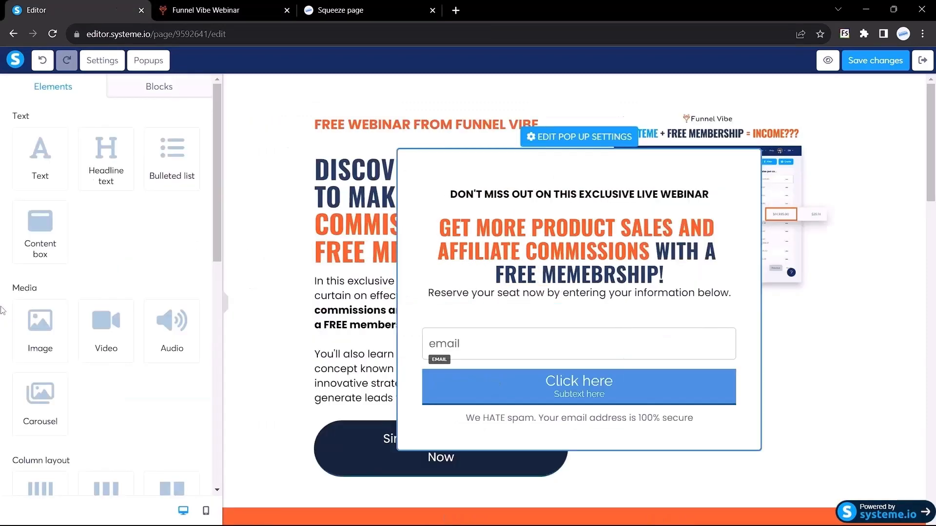
scroll(82, 267, down, 8)
scroll(82, 267, down, 1)
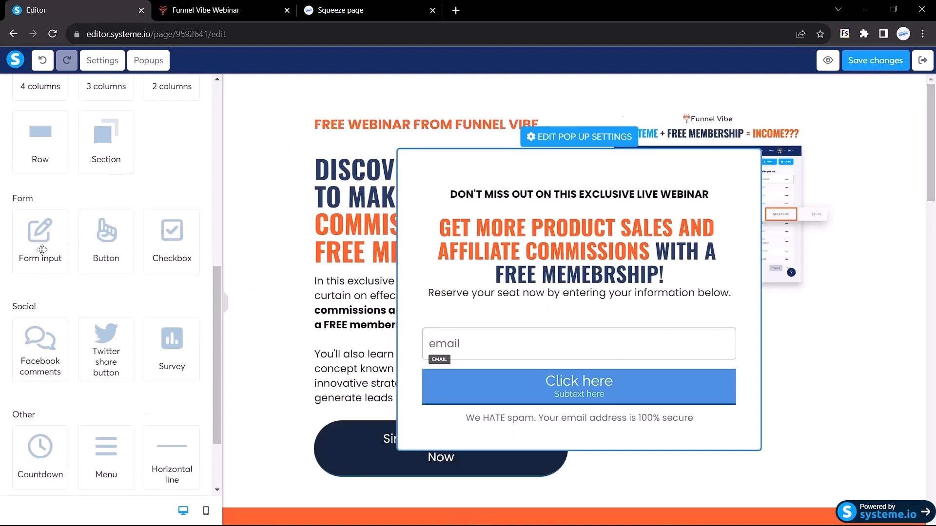
drag(39, 234, 504, 308)
click(504, 308)
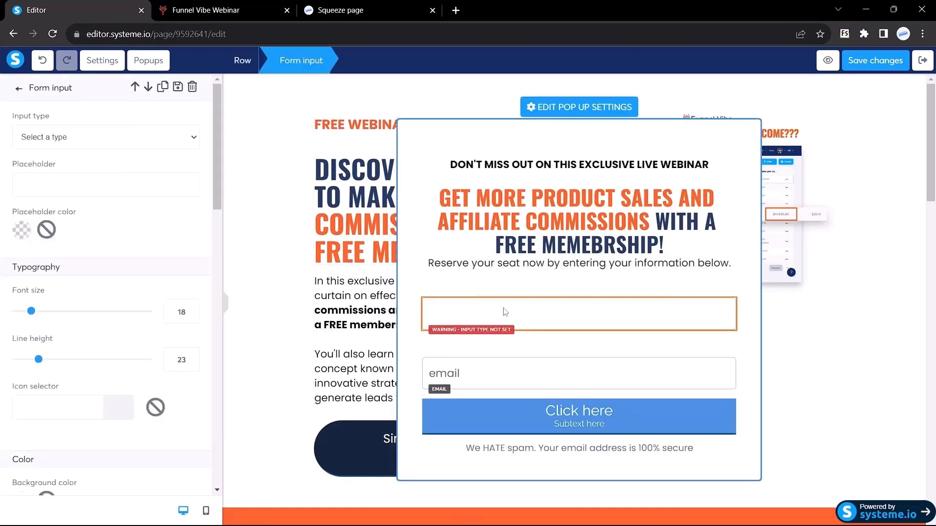
click(56, 142)
click(42, 205)
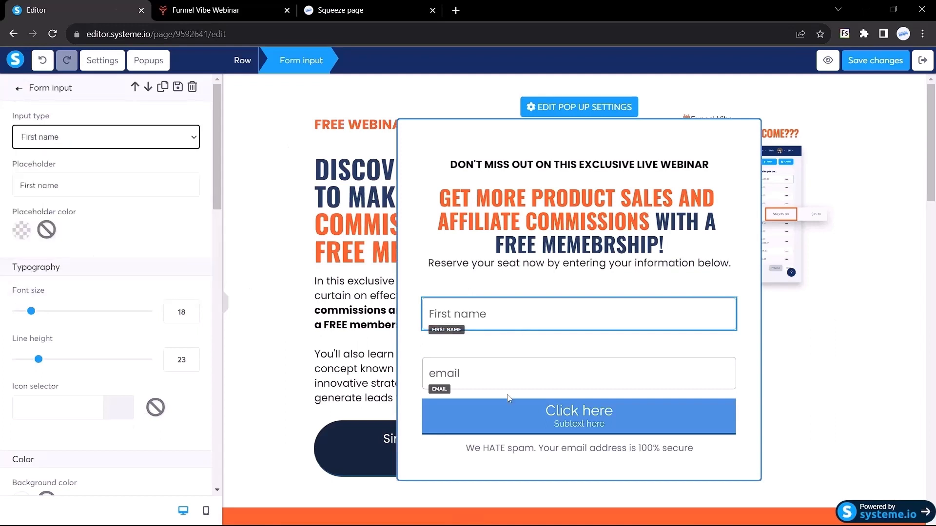
click(464, 374)
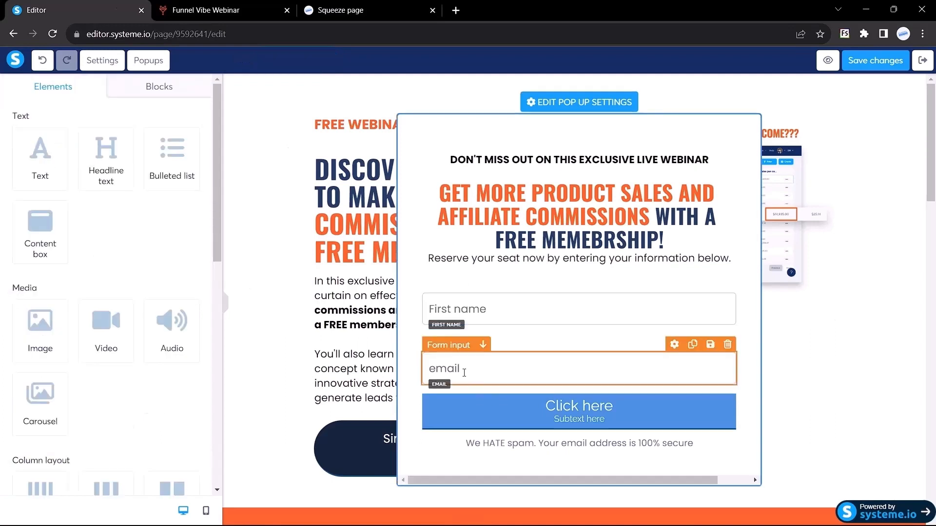
Change the email field's placeholder to 'Email' and view the reference webinar page.
click(439, 356)
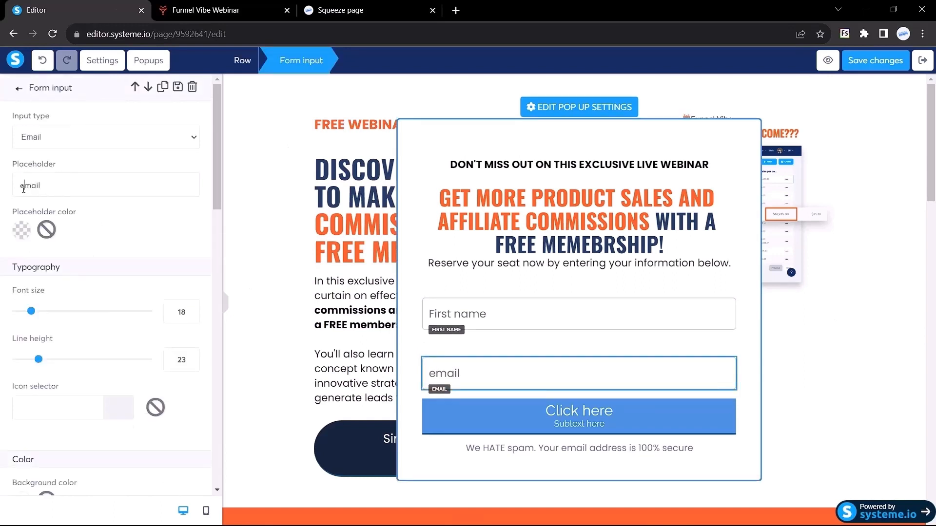
key(BackSpace)
text(E)
click(230, 11)
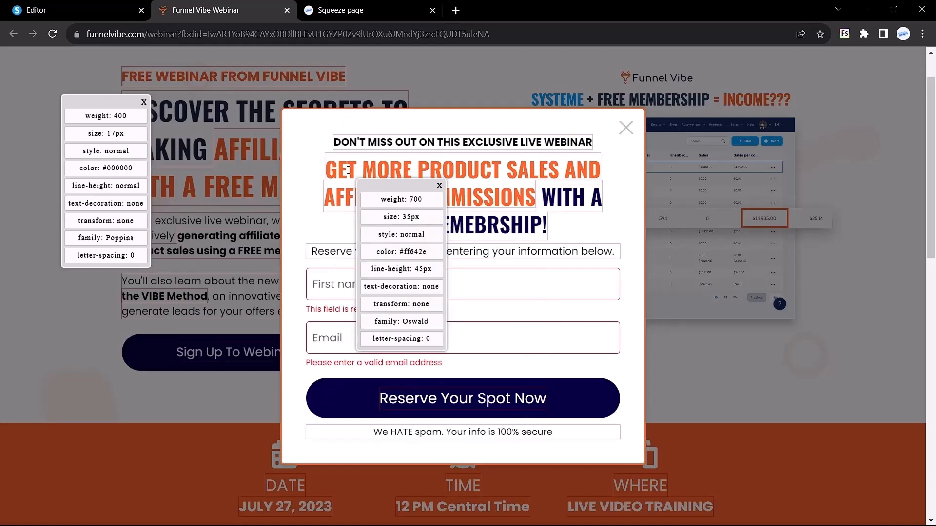
Set the Email field's border colour to orange #ff642e.
click(357, 189)
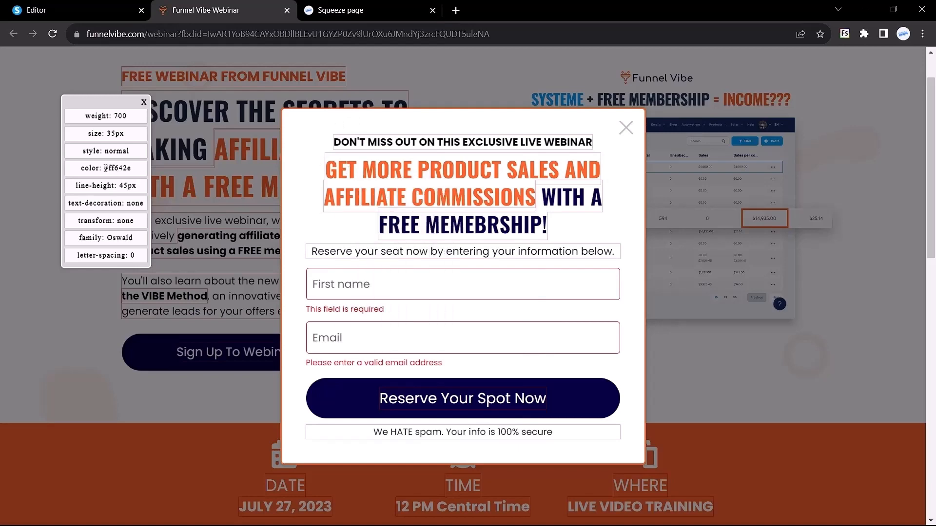
key(ctrl+shift+Tab)
scroll(130, 274, down, 2)
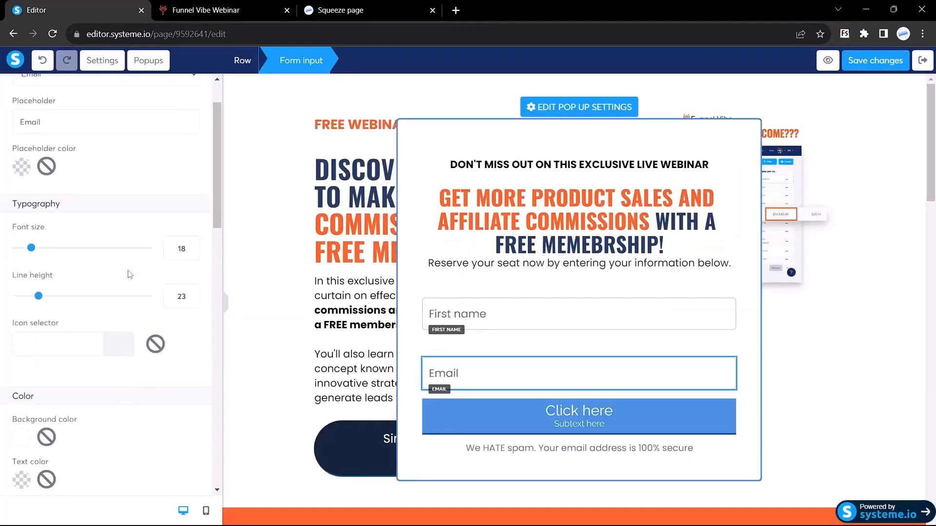
scroll(130, 275, down, 10)
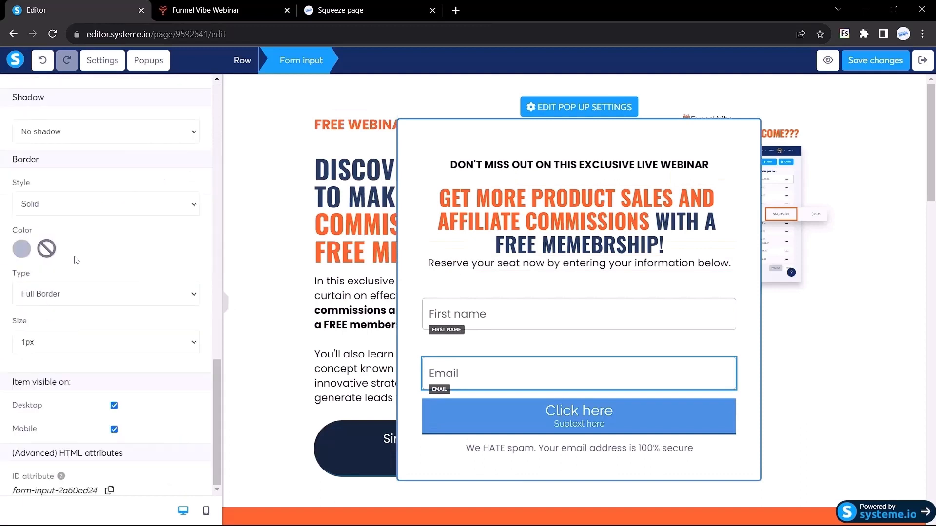
click(20, 253)
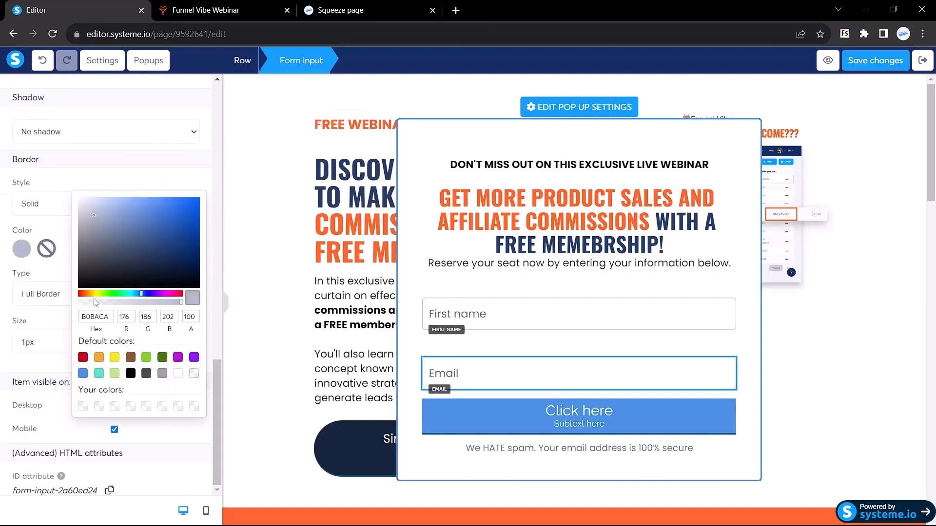
click(95, 318)
text(#ff642e)
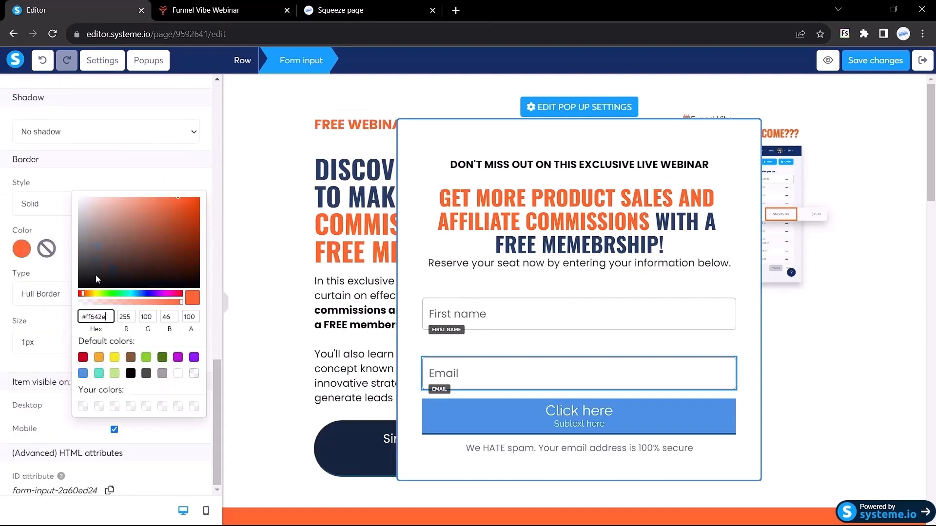
click(1, 217)
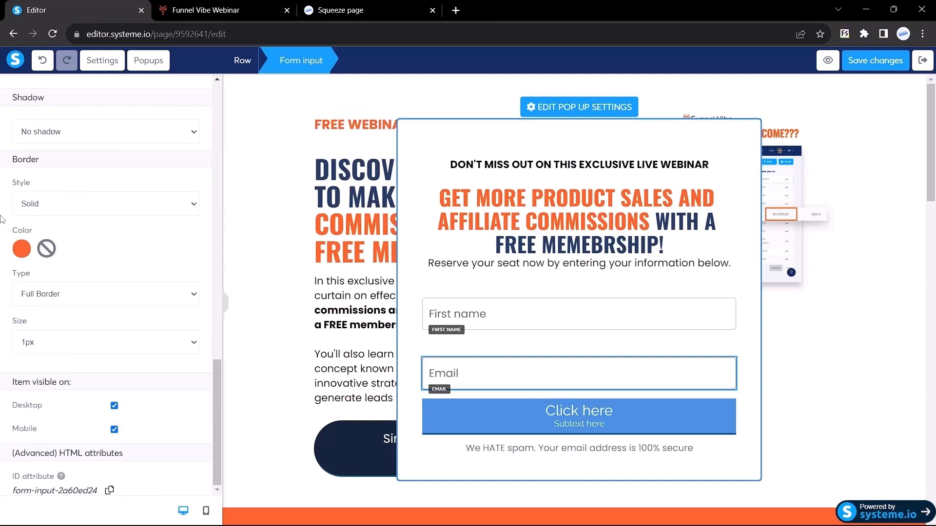
click(228, 308)
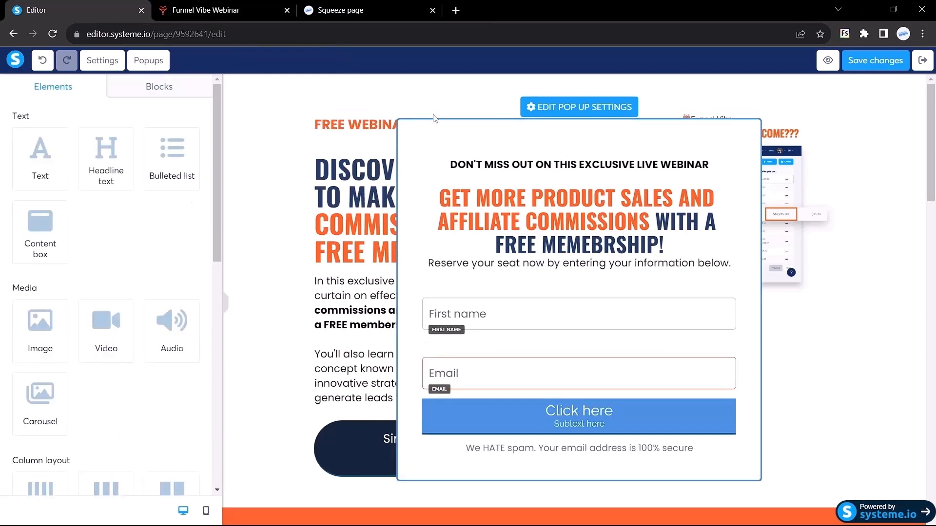
Set the First name field's border colour to orange #ff642e.
click(479, 317)
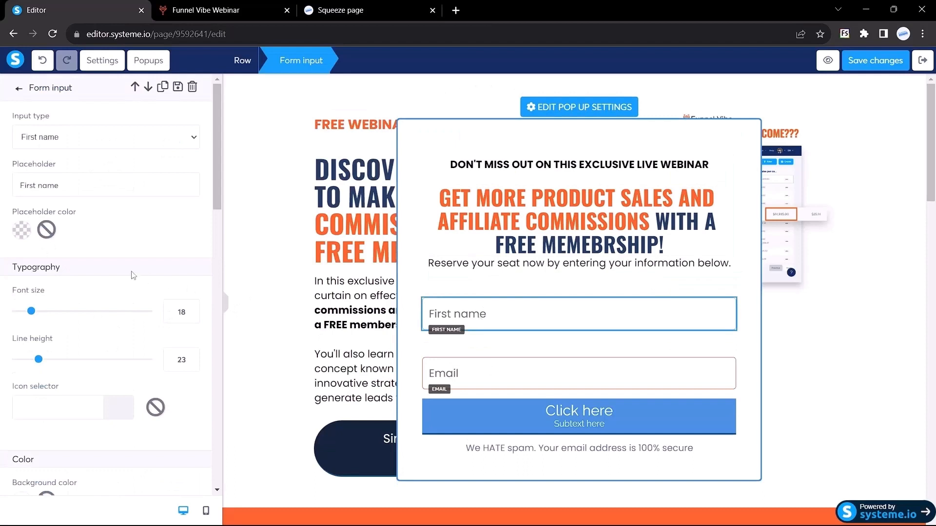
scroll(131, 275, down, 5)
scroll(69, 292, down, 6)
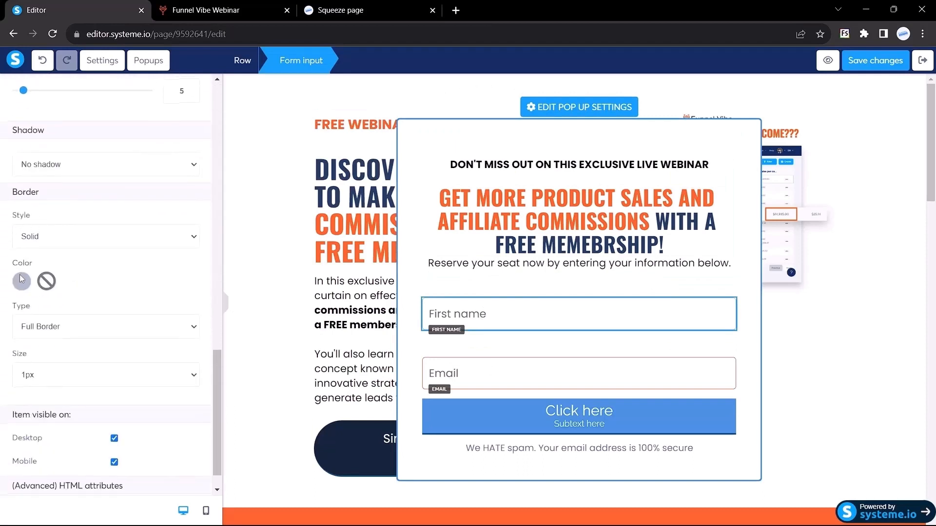
click(21, 280)
click(98, 349)
key(ctrl+a)
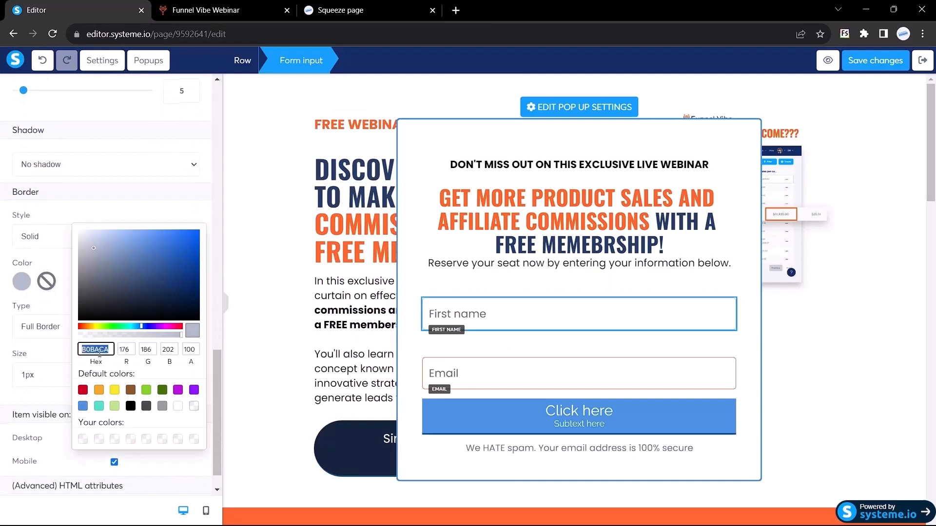
text(#ff643e)
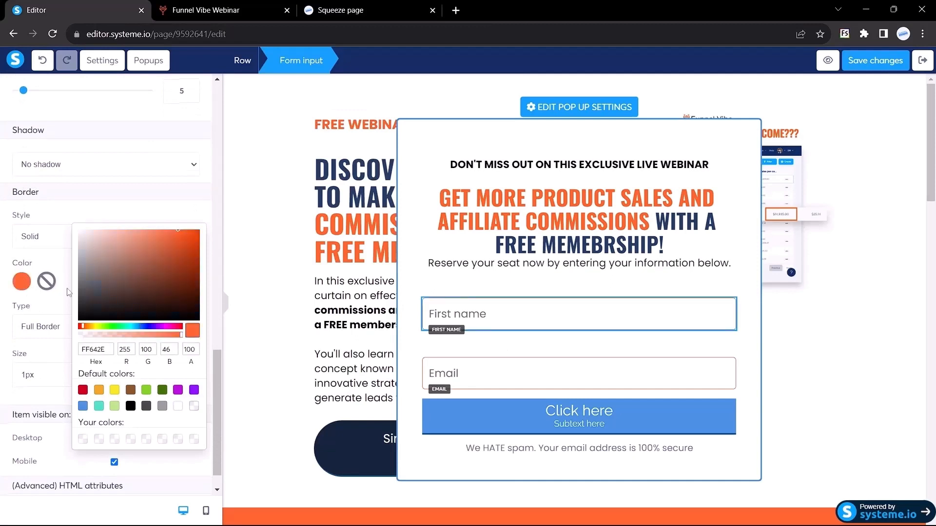
click(67, 290)
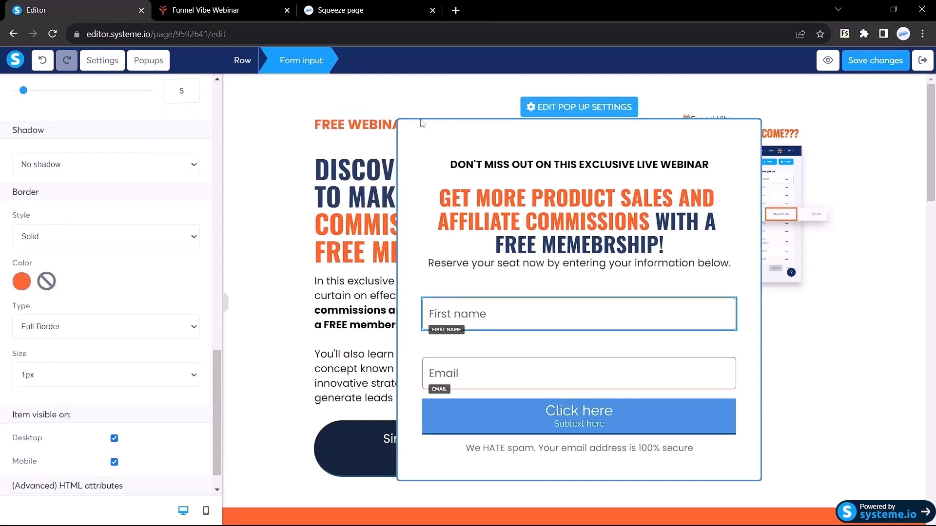
click(464, 125)
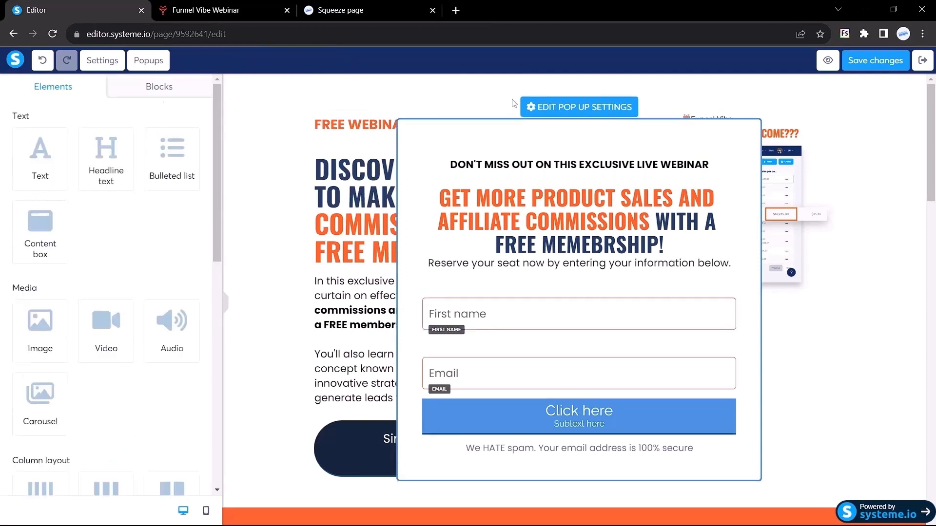
Change the popup's own border colour from blue to orange #ff642e.
click(529, 107)
scroll(101, 374, down, 2)
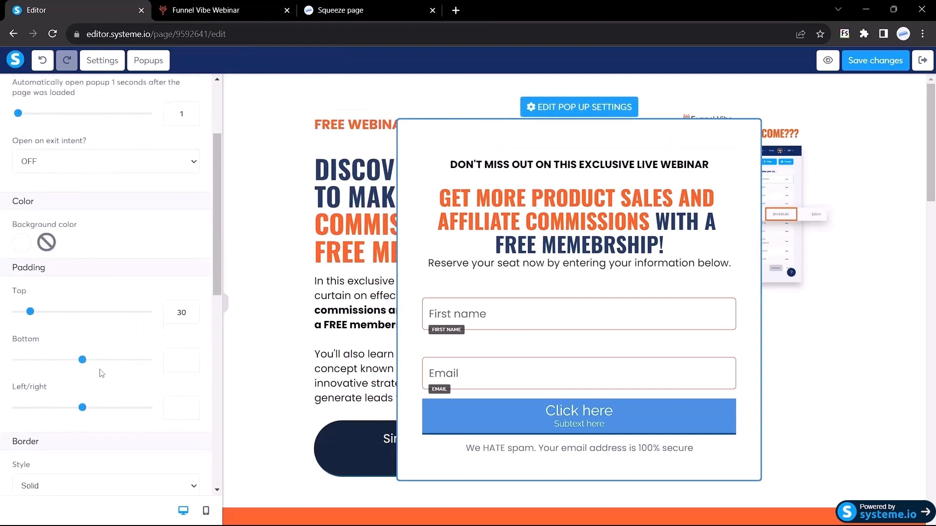
scroll(99, 250, down, 5)
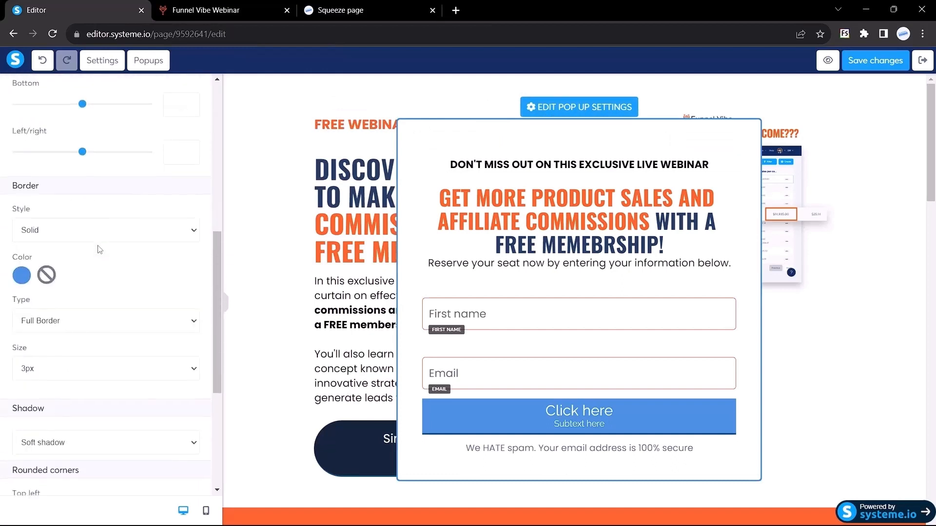
click(21, 276)
double_click(94, 343)
text(#ff642e)
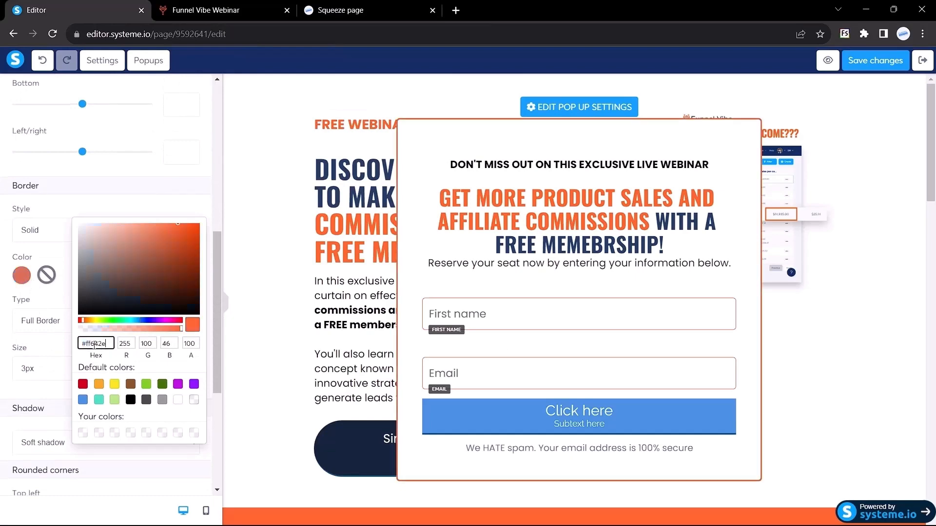
click(224, 307)
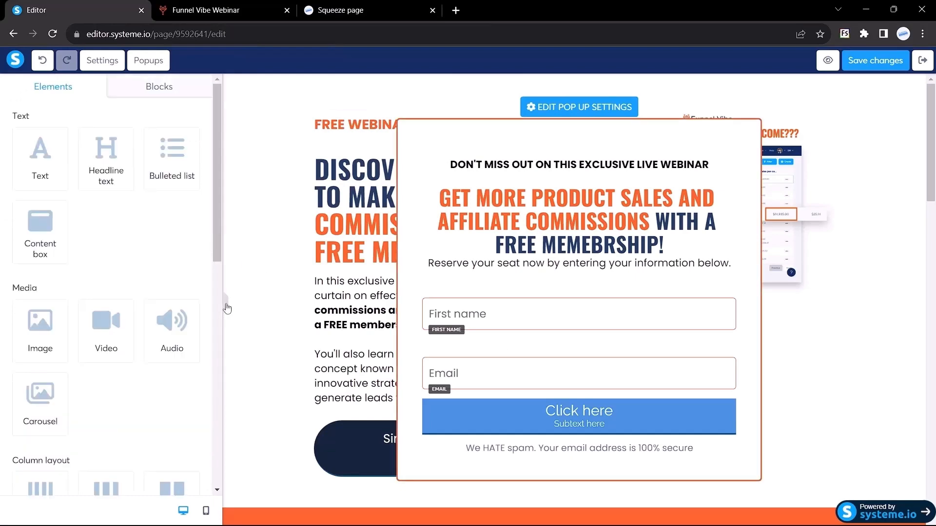
click(225, 306)
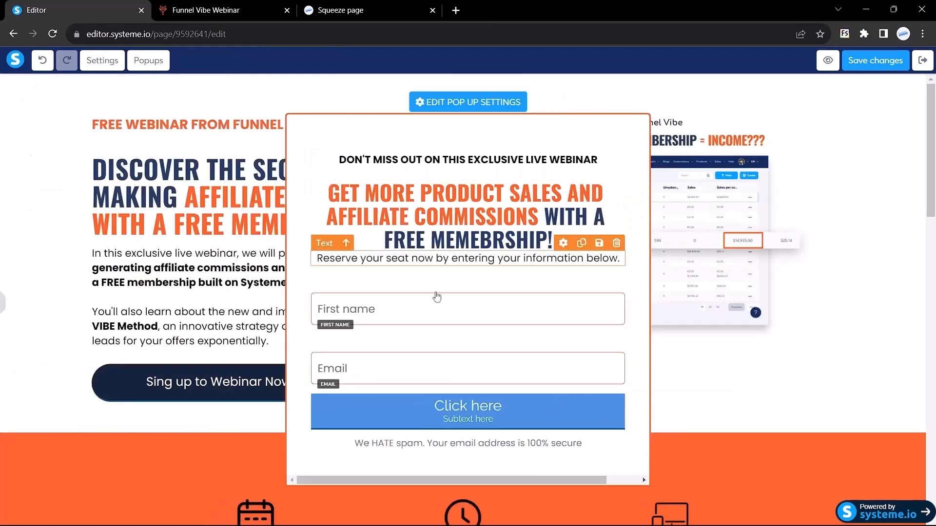
Change the Email field's top margin from 25 to 0.
click(1, 299)
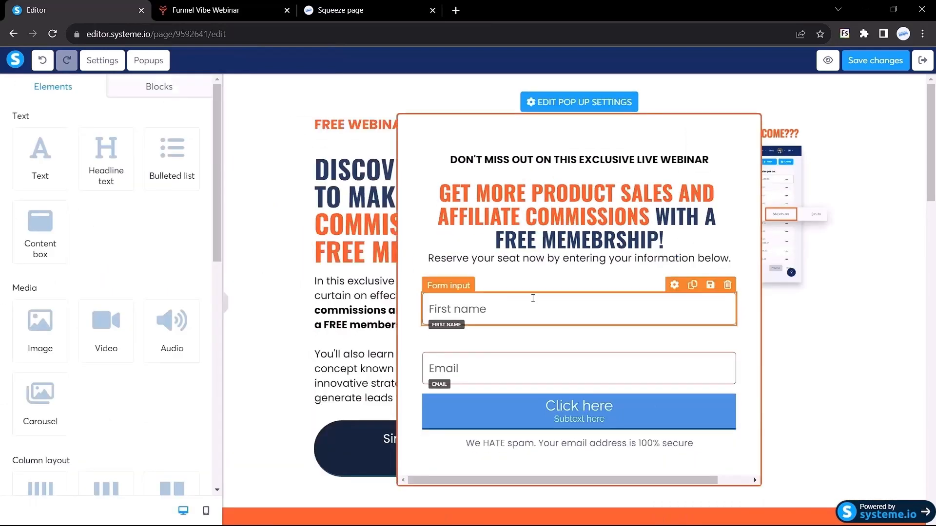
click(533, 299)
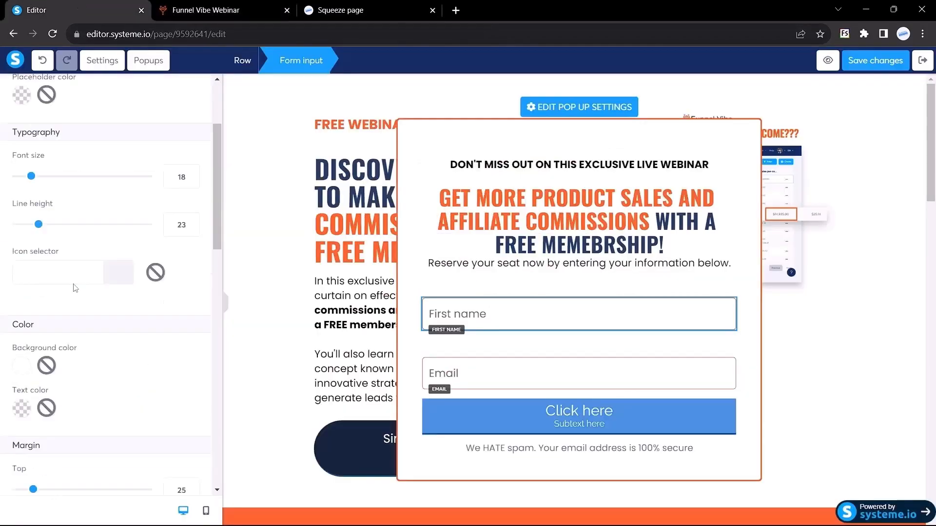
scroll(75, 288, down, 5)
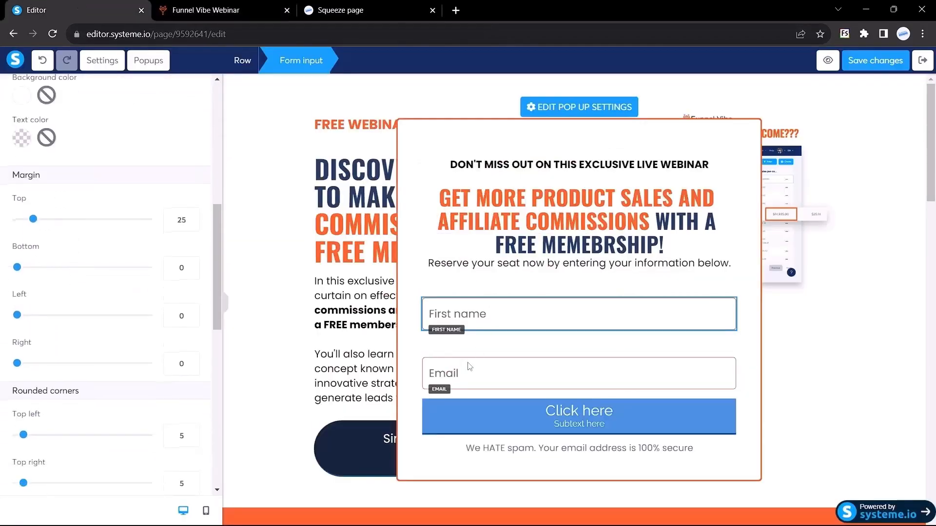
click(468, 382)
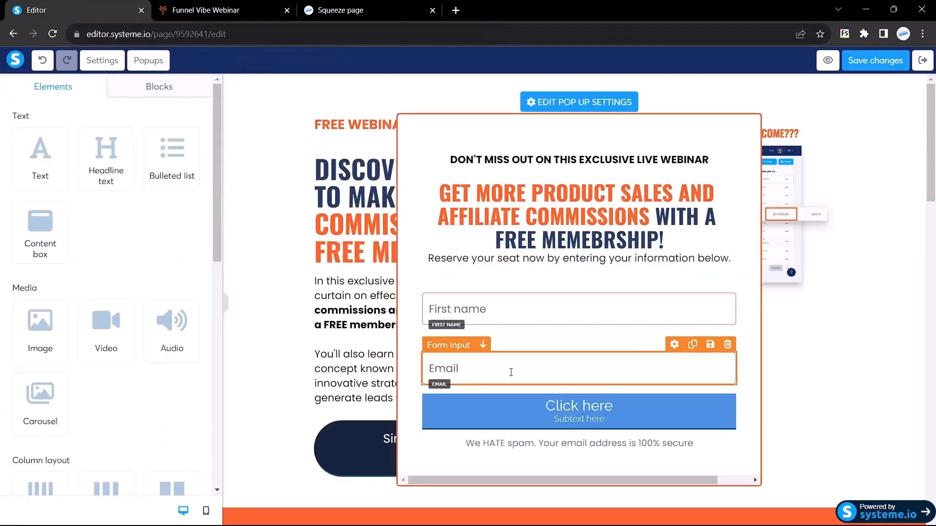
click(472, 367)
scroll(54, 266, down, 5)
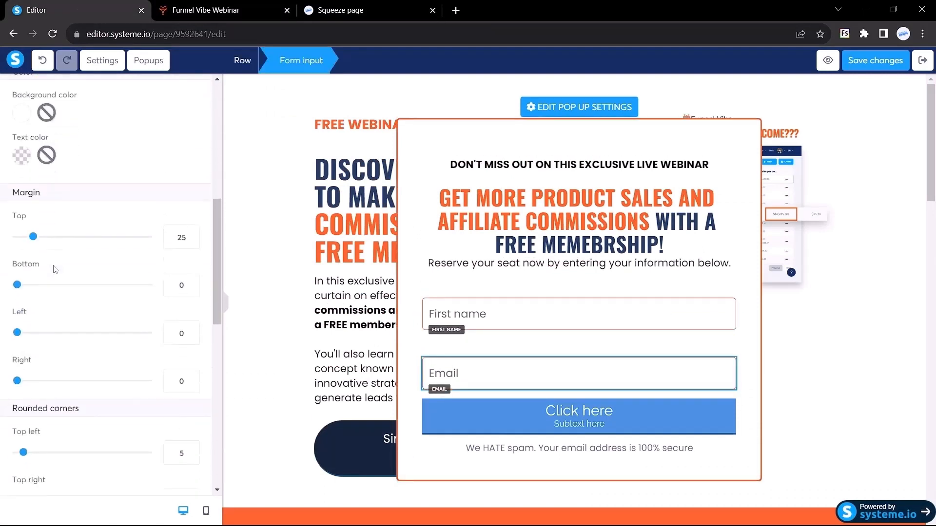
drag(184, 208, 159, 215)
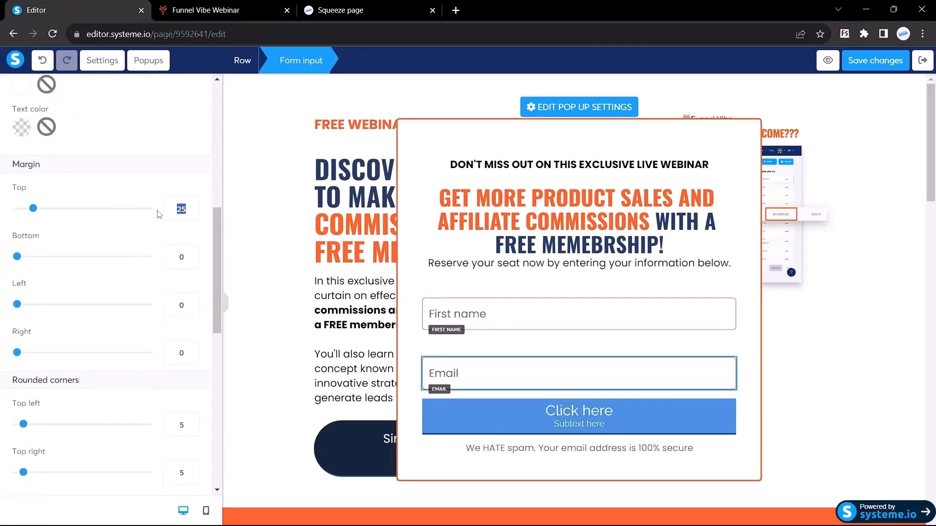
text(0)
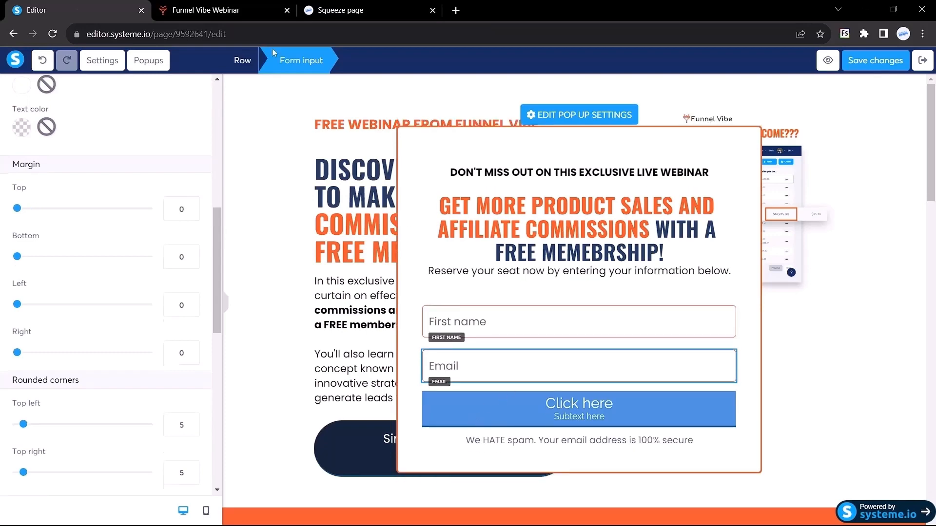
Compare with the reference popup, then select the popup's Click here button.
click(205, 9)
click(413, 399)
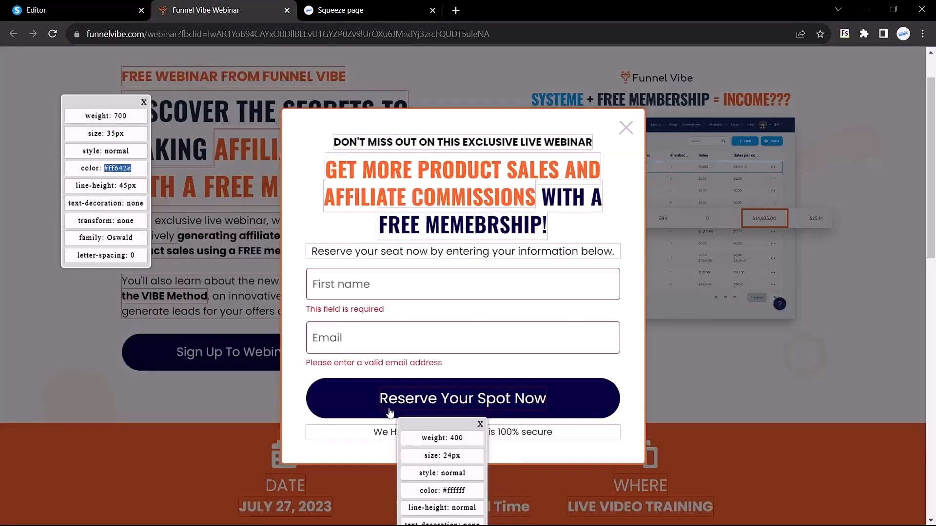
click(73, 9)
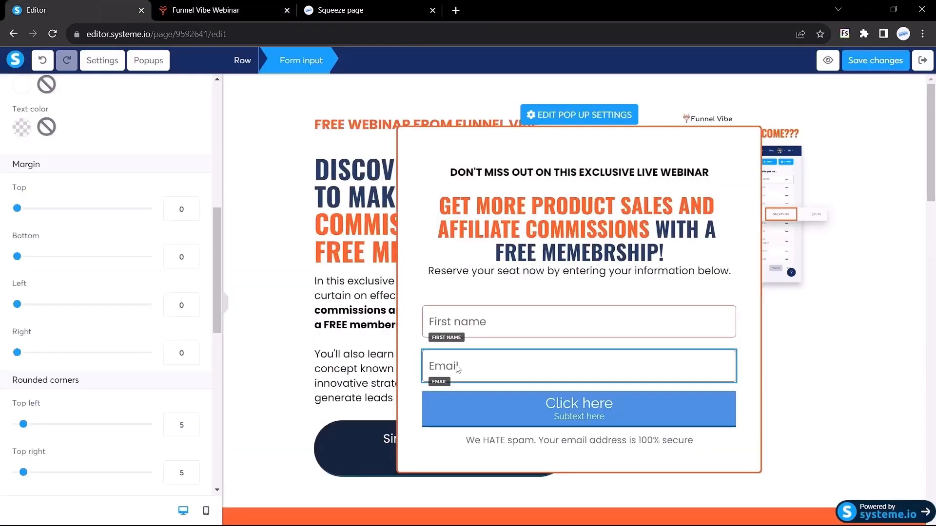
click(475, 399)
scroll(104, 241, down, 3)
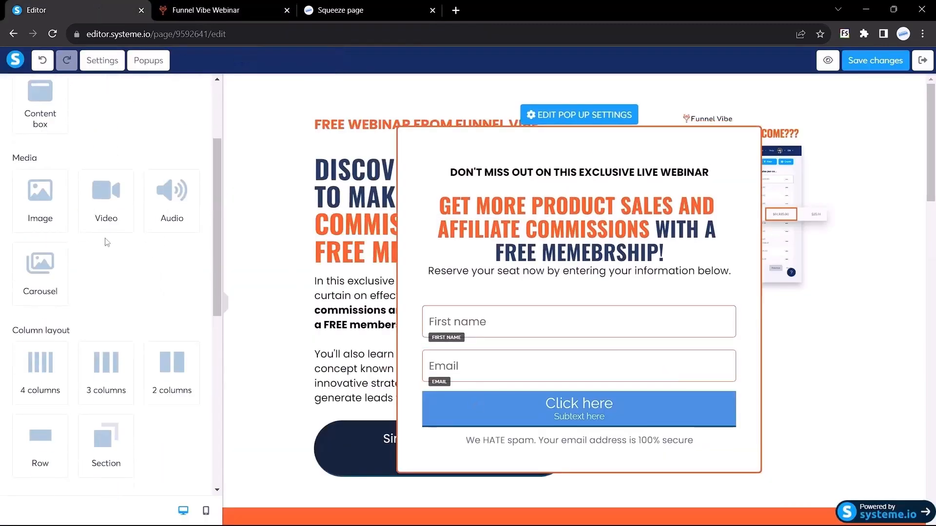
Set the popup button's font to Poppins.
scroll(69, 267, down, 4)
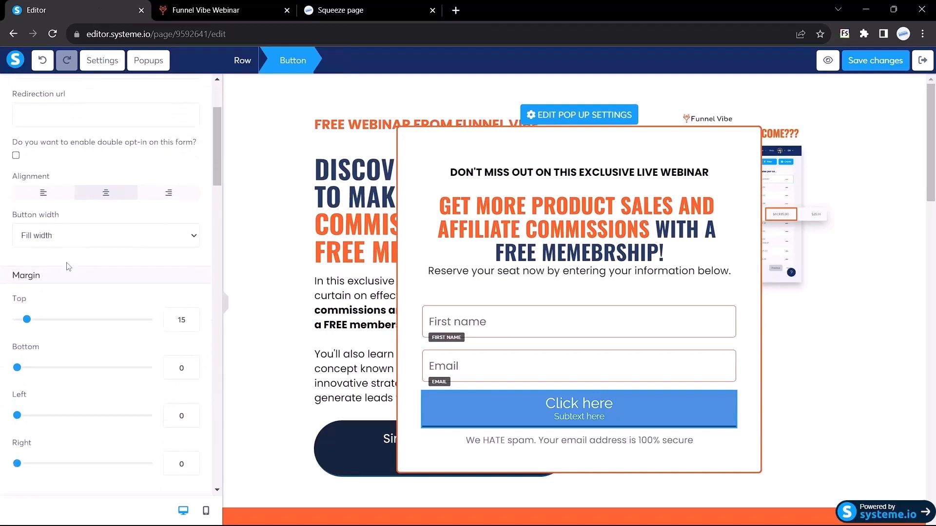
scroll(68, 266, up, 2)
scroll(69, 268, down, 10)
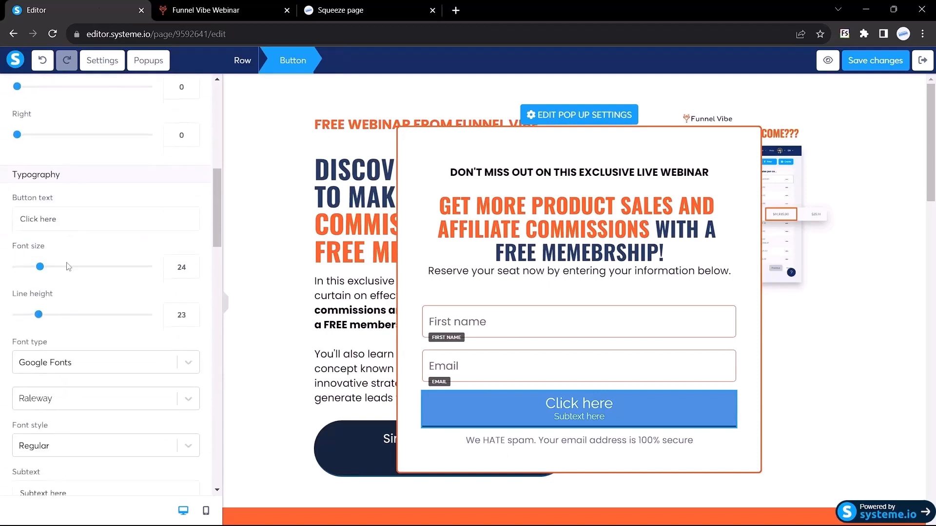
click(69, 278)
text(pop)
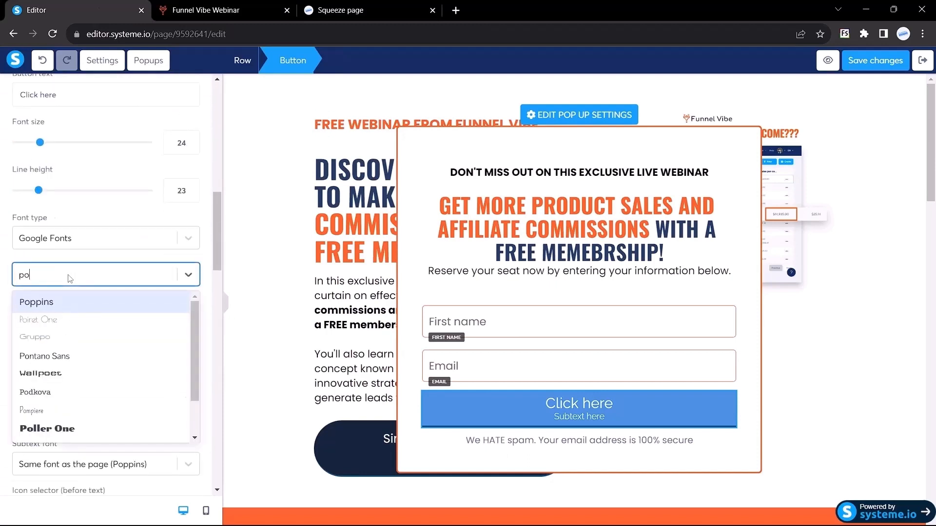
key(Return)
Remove the button subtext and replace the 'Click here' label with 'Reserve your Spot'.
scroll(71, 317, down, 2)
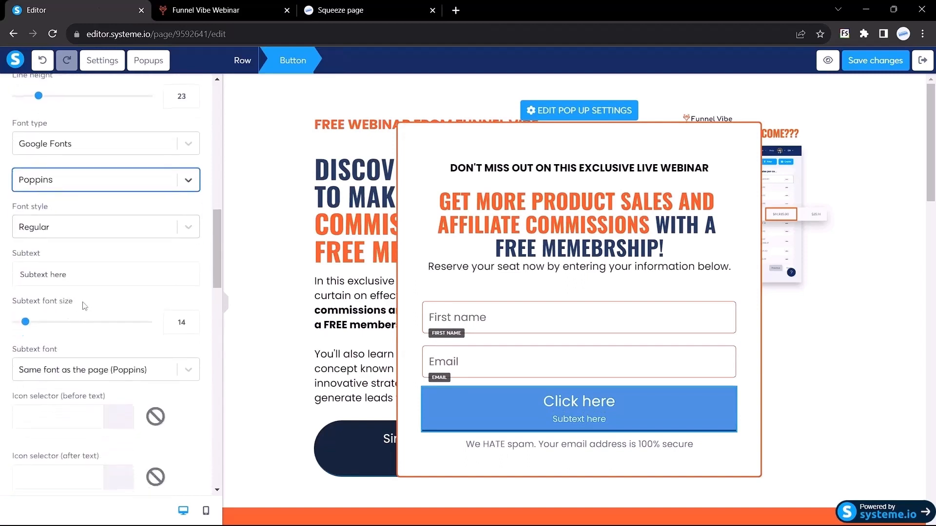
drag(68, 275, 2, 270)
text(Reserve your)
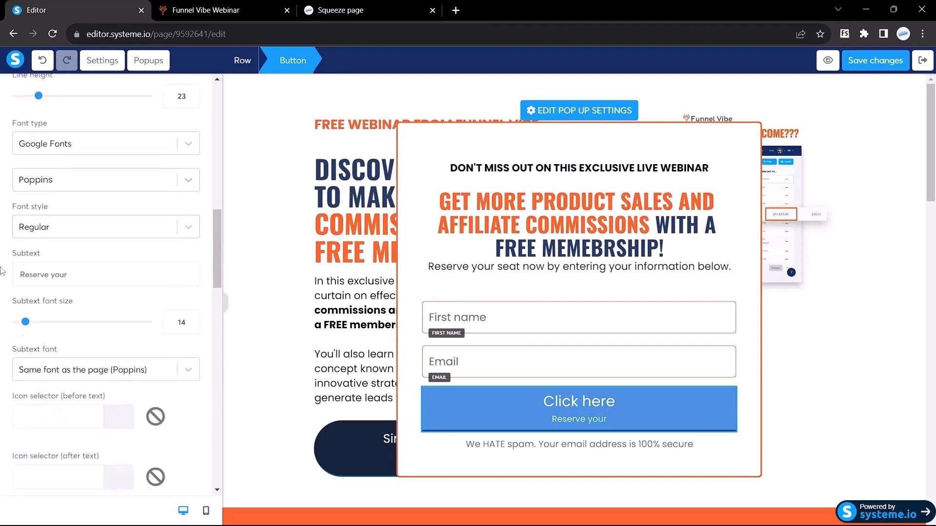
drag(76, 275, 2, 272)
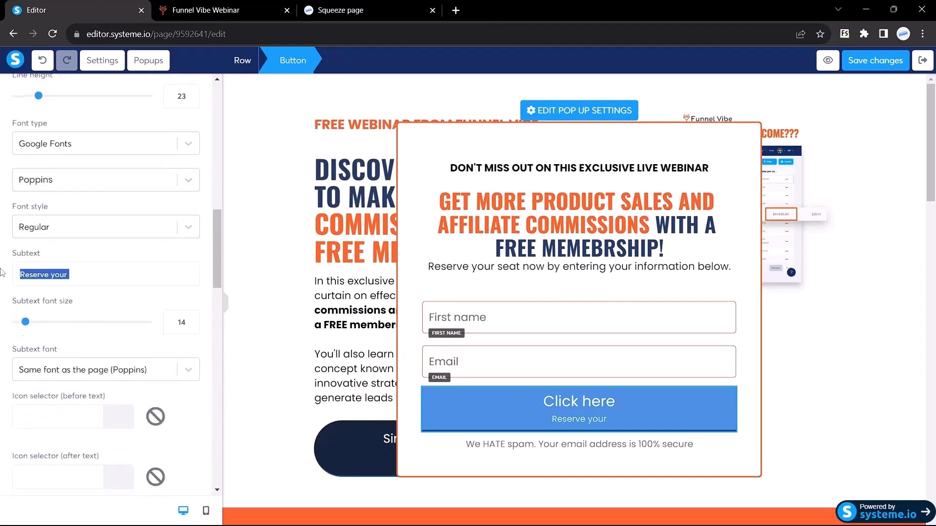
key(BackSpace)
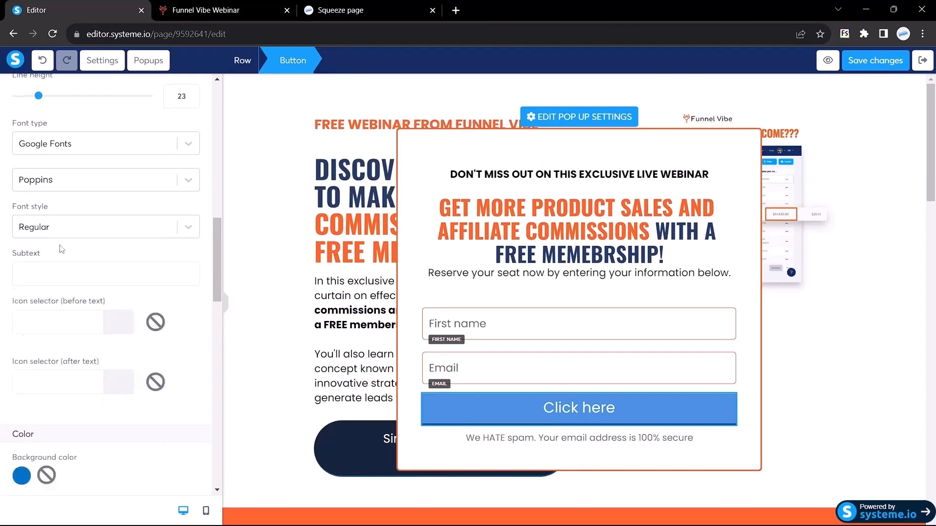
scroll(62, 249, up, 10)
scroll(74, 241, down, 7)
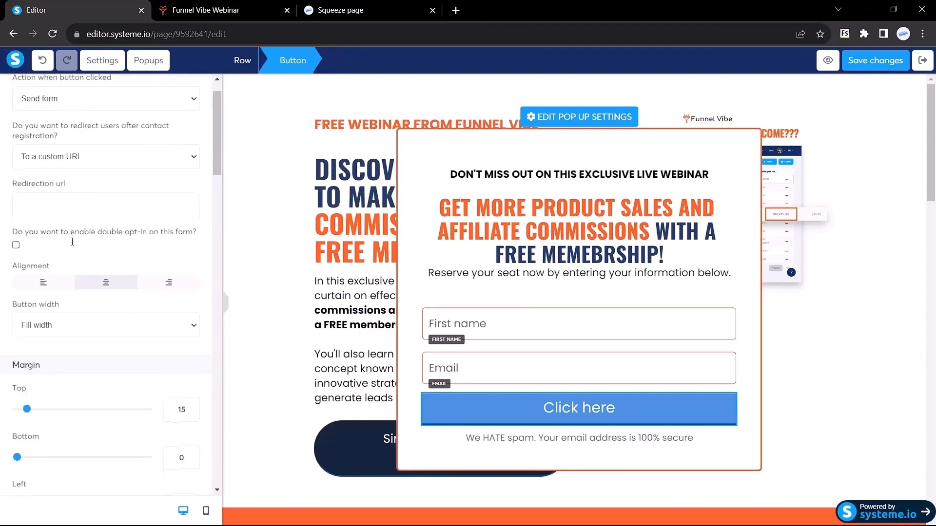
drag(72, 332, 3, 326)
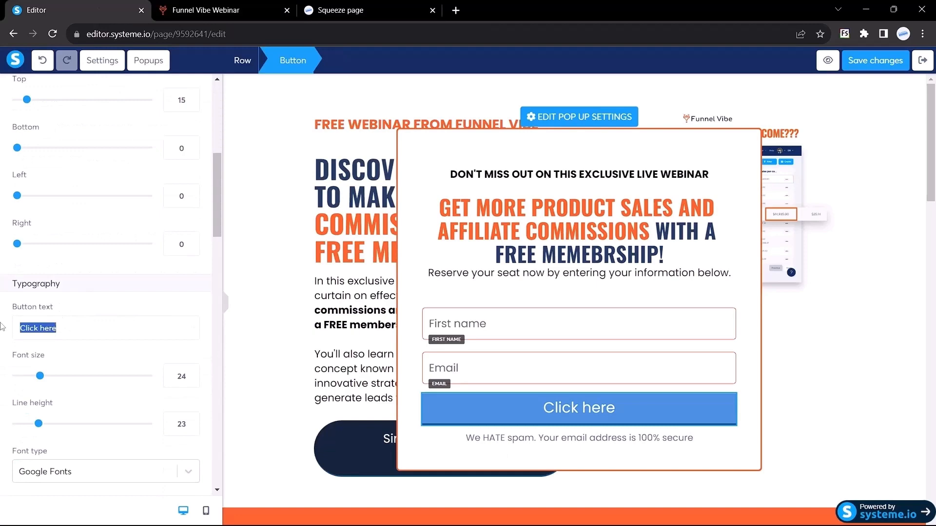
text(Reserve your Spot)
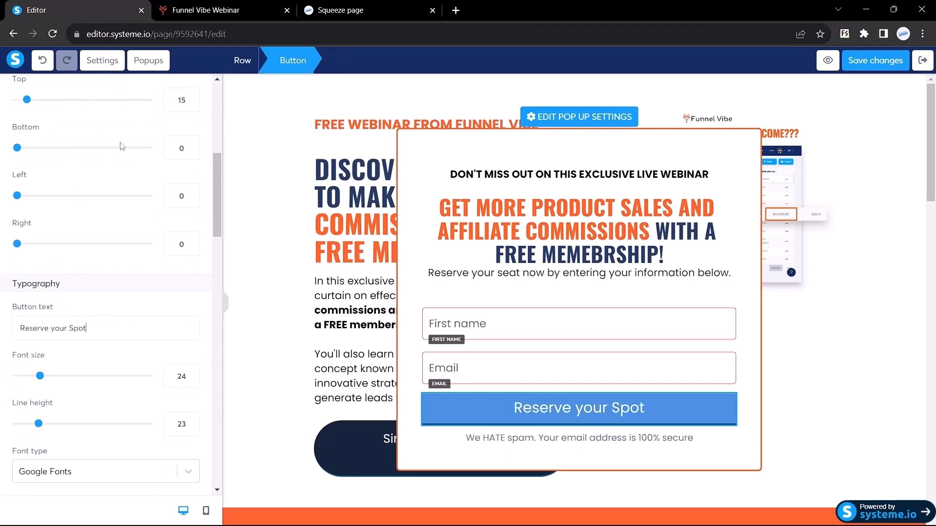
Copy the #050143 navy heading colour from the reference webinar page.
key(ctrl+Tab)
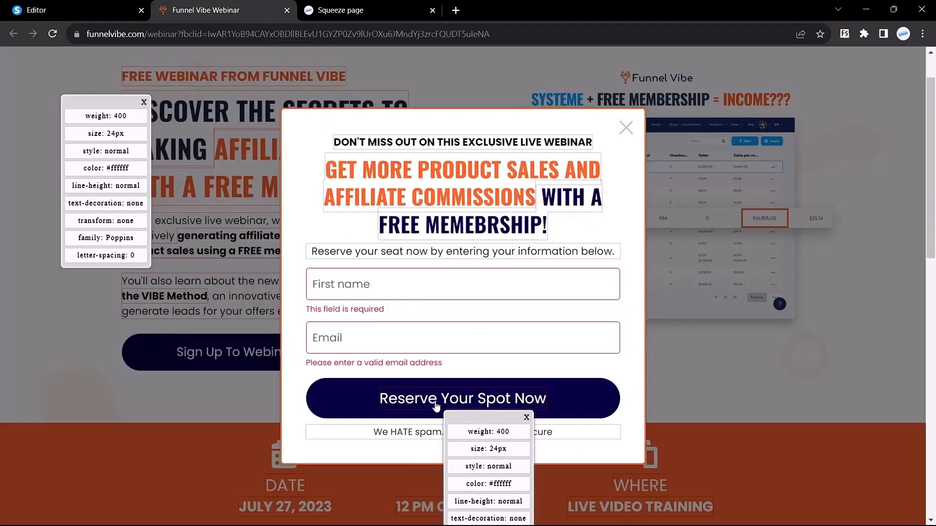
scroll(436, 405, down, 1)
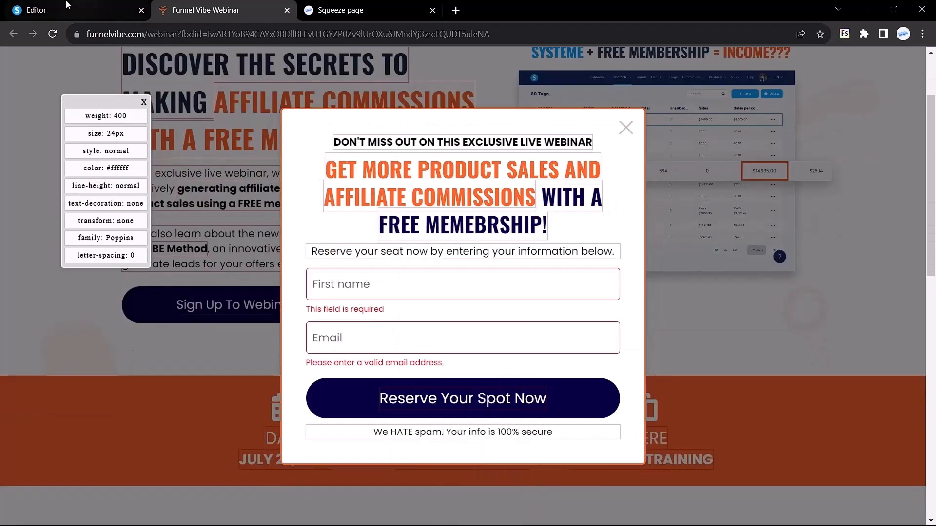
click(24, 5)
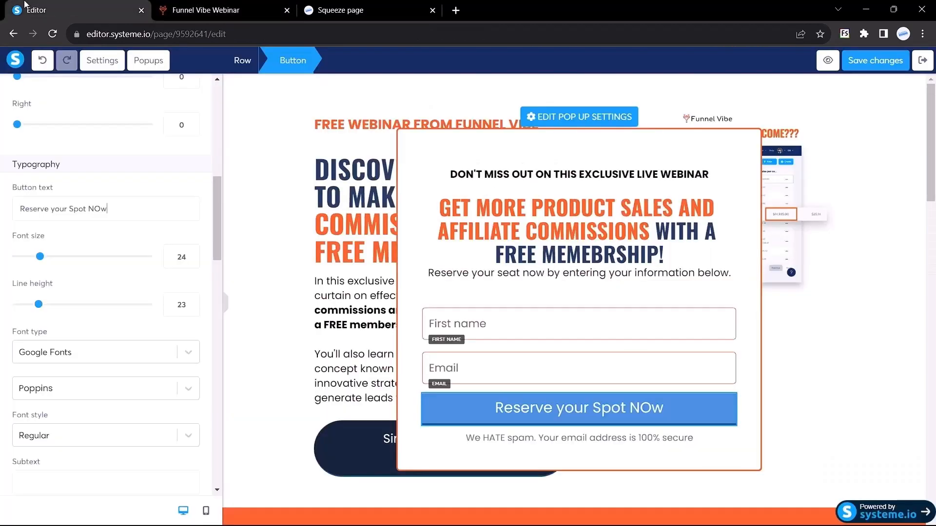
click(205, 5)
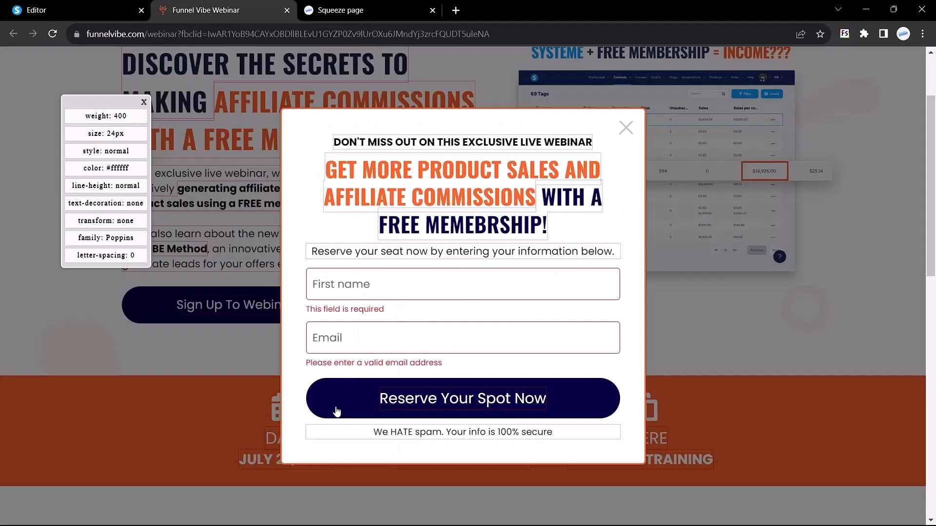
click(437, 226)
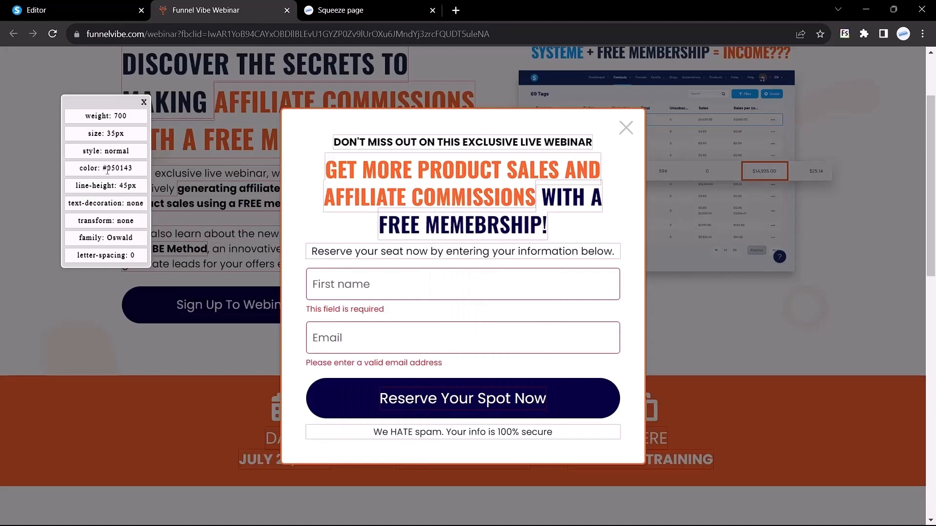
drag(104, 168, 143, 169)
key(ctrl+c)
click(36, 9)
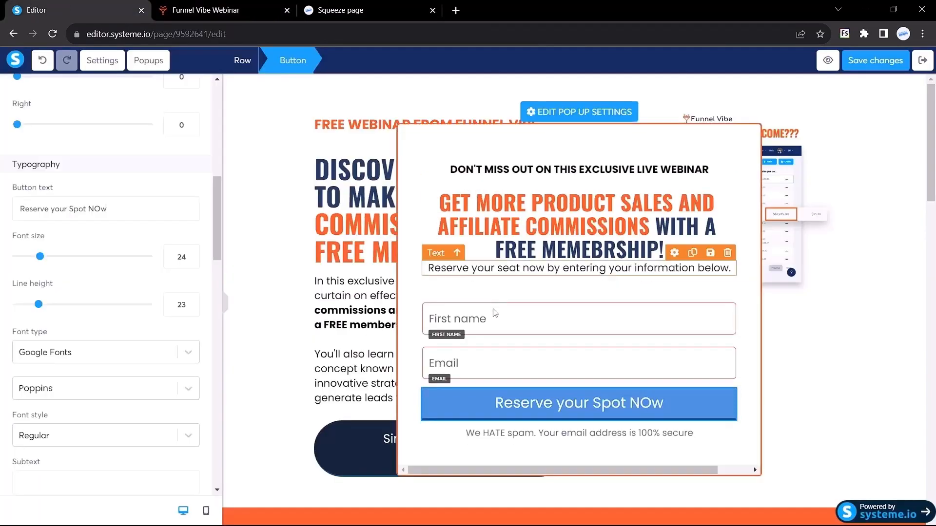
Paste #050143 as the Reserve button's background colour.
scroll(47, 289, down, 7)
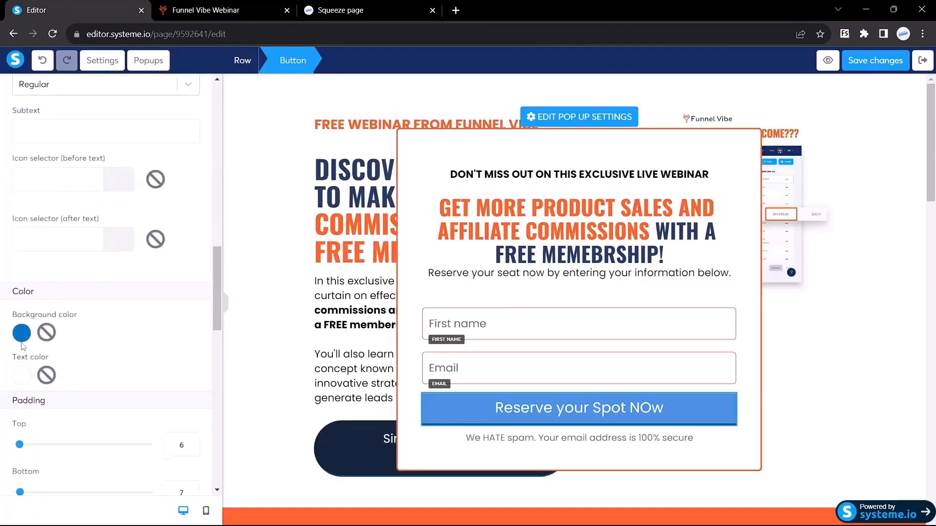
click(20, 336)
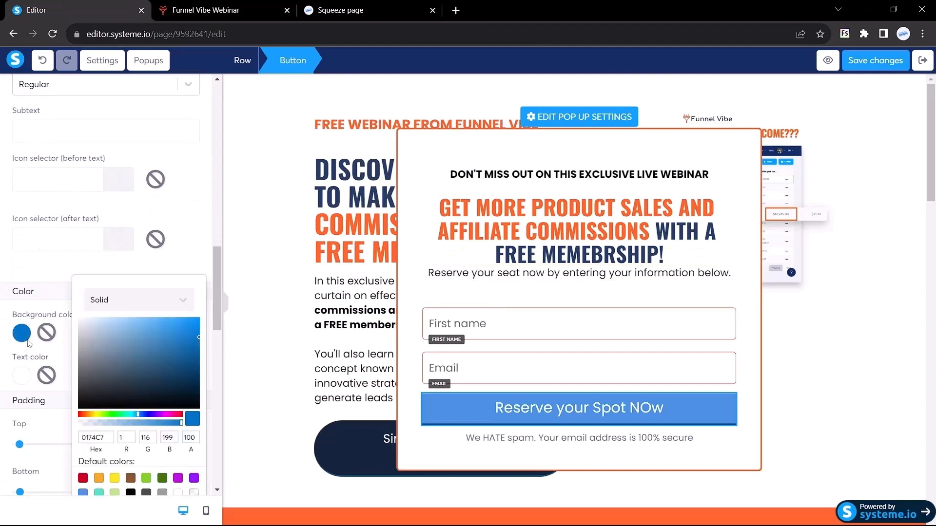
triple_click(96, 437)
key(ctrl+v)
Set the top-left, top-right, bottom-left and bottom-right corner radii to 100.
scroll(93, 346, down, 5)
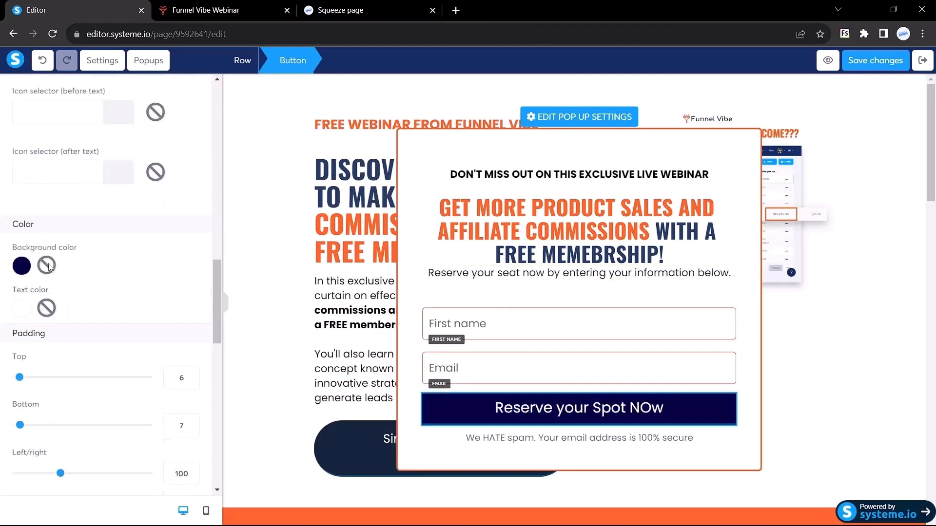
scroll(80, 351, down, 1)
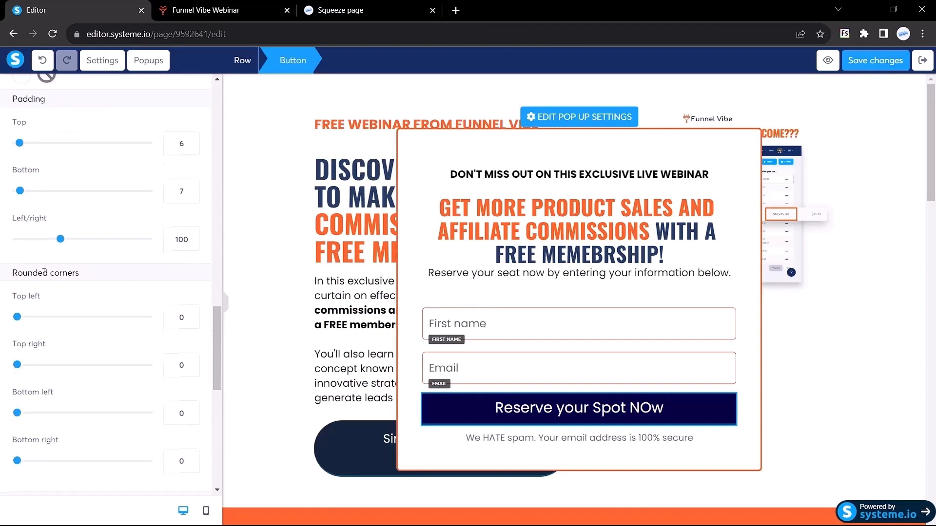
double_click(180, 316)
text(100)
double_click(179, 365)
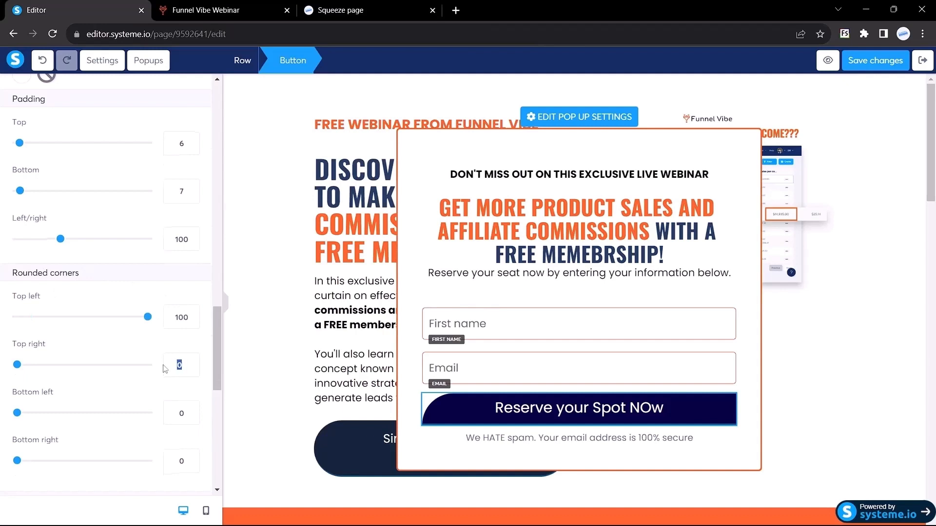
text(100)
double_click(179, 413)
text(100)
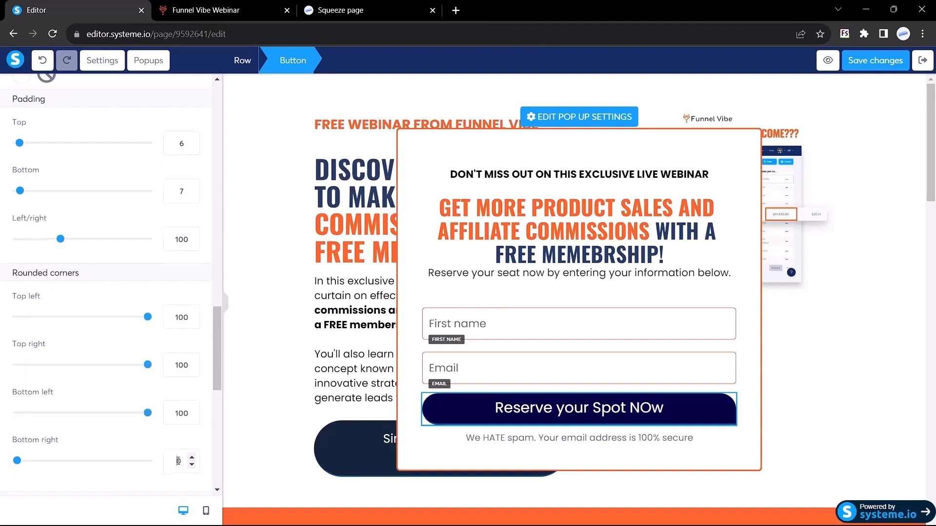
double_click(178, 462)
text(100)
scroll(115, 274, up, 2)
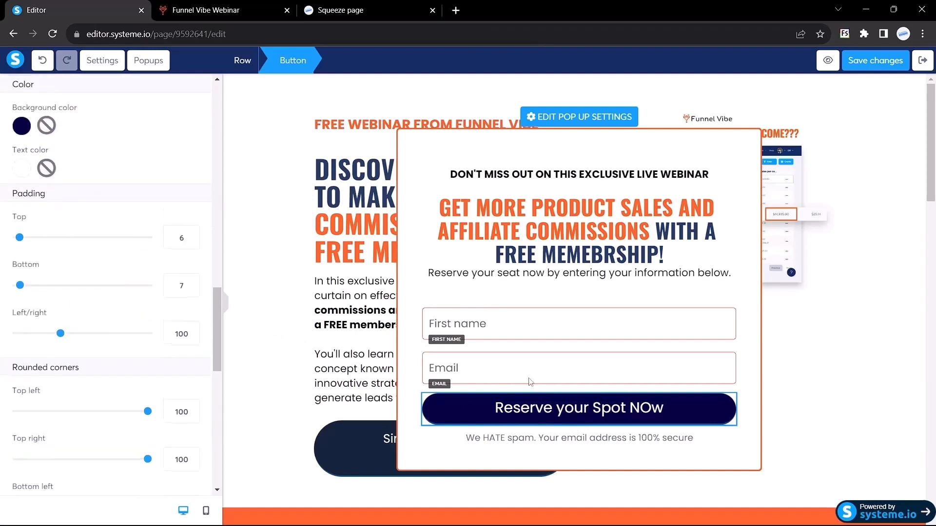
Give the Reserve button top and bottom padding of 15.
click(226, 305)
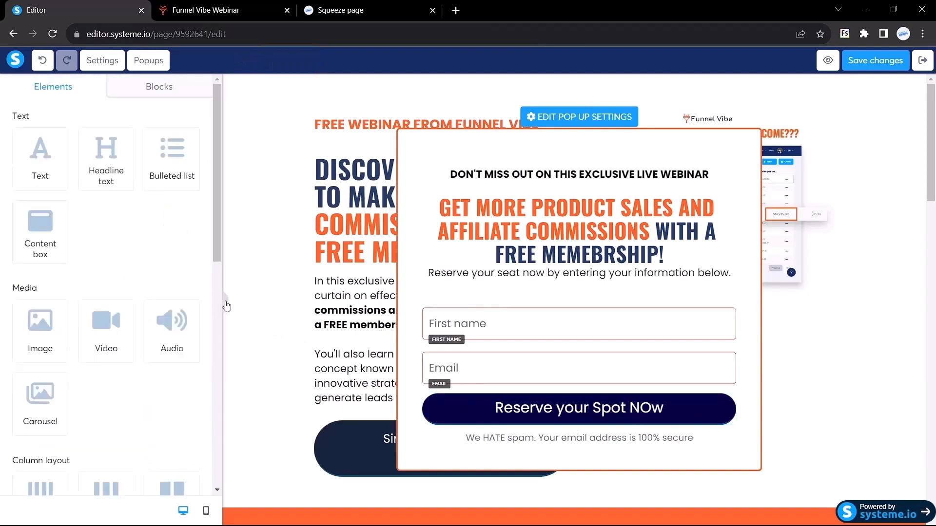
click(224, 306)
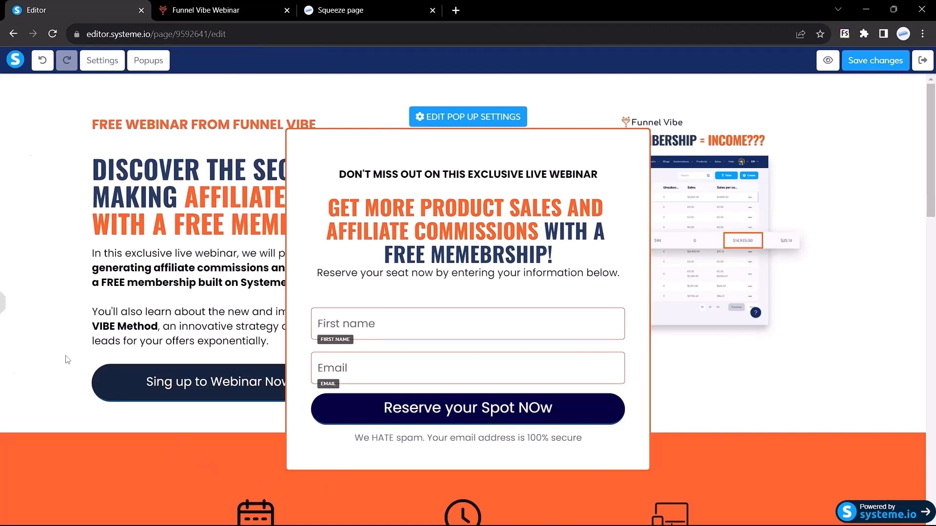
click(3, 307)
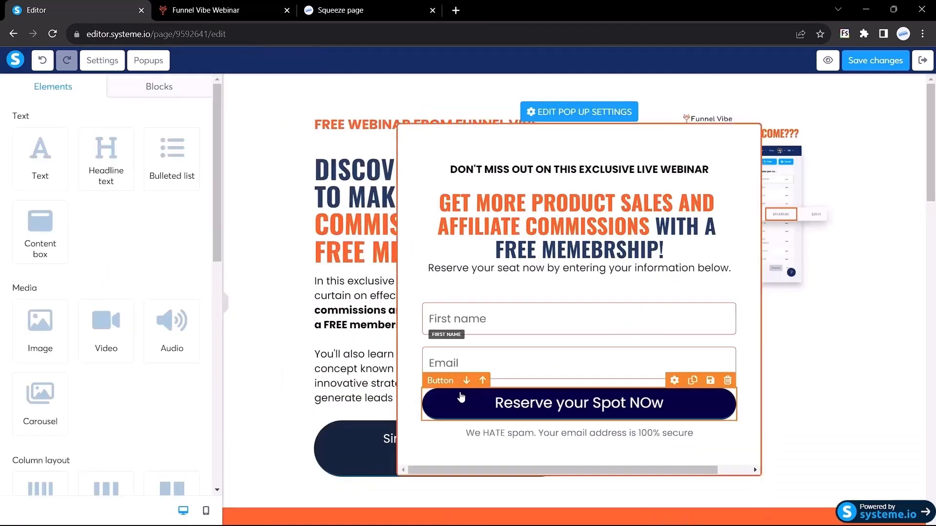
click(477, 400)
scroll(130, 300, down, 10)
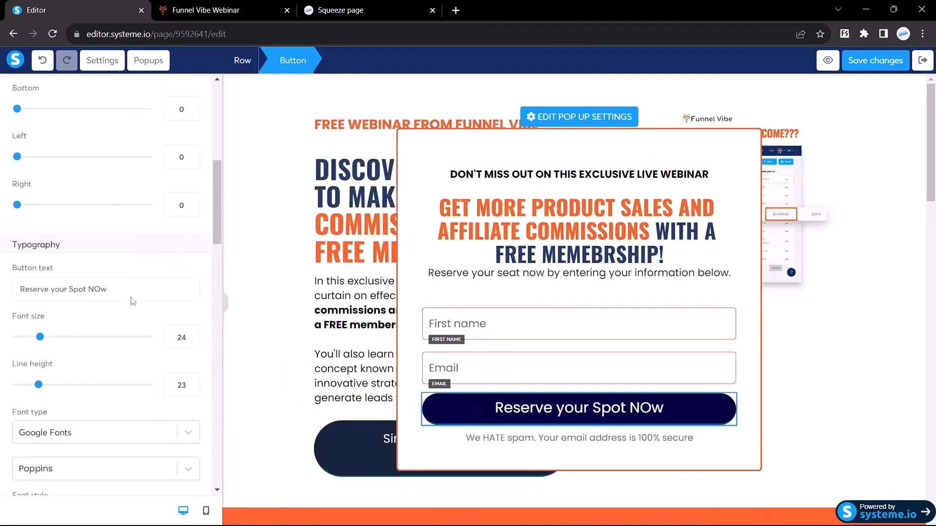
scroll(131, 300, down, 8)
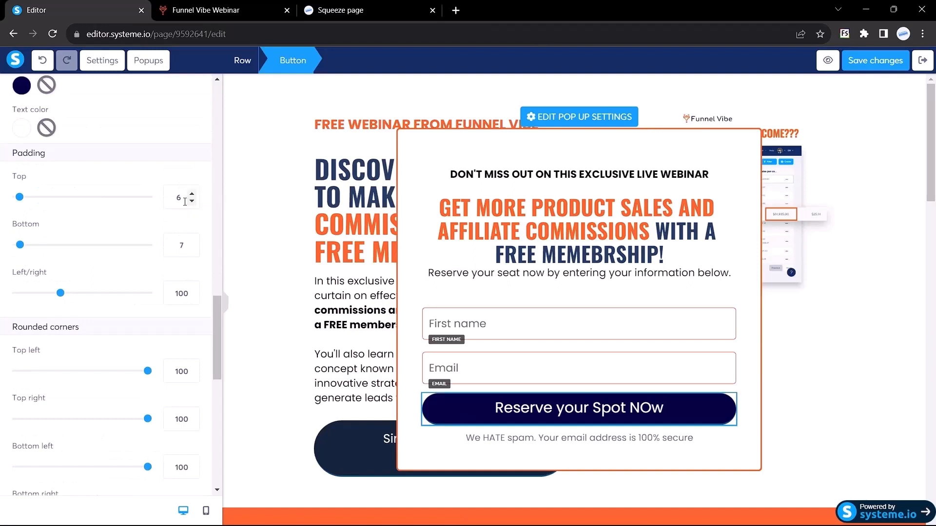
drag(185, 201, 161, 196)
text(10)
key(BackSpace)
key(BackSpace)
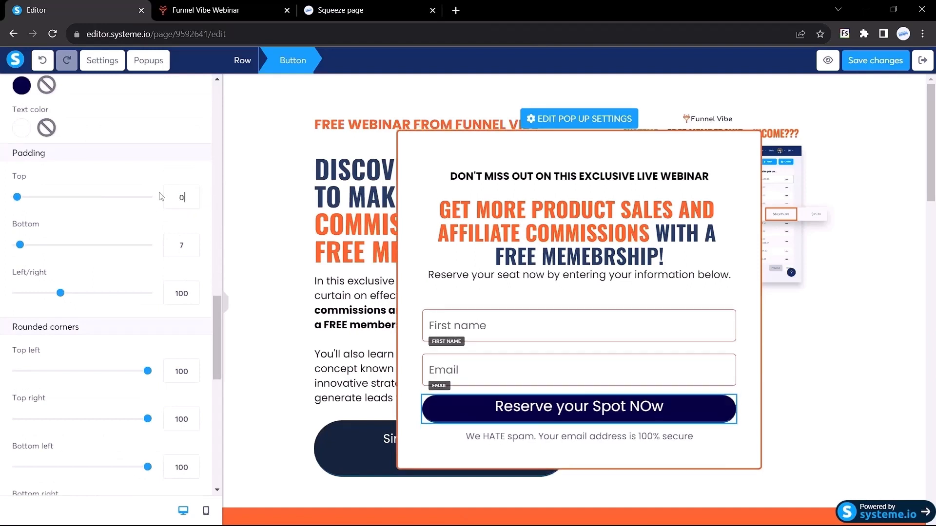
text(15)
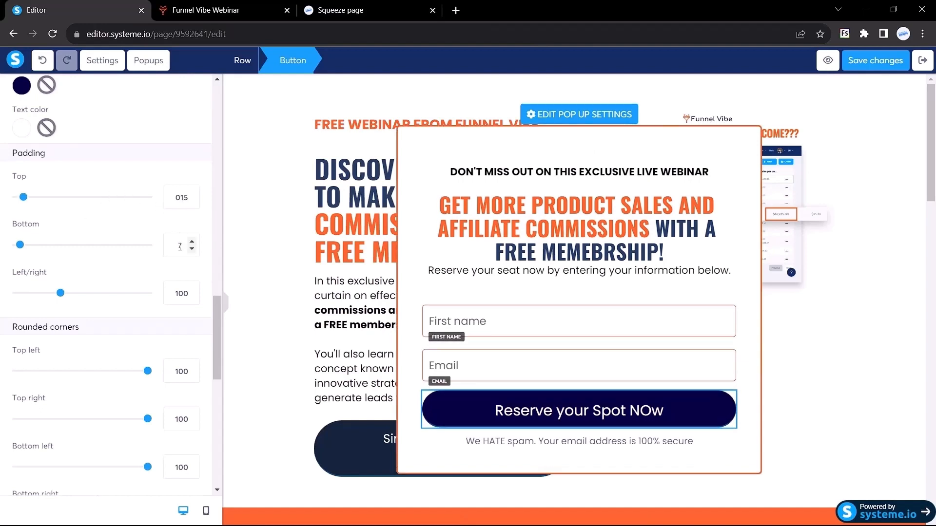
text(15)
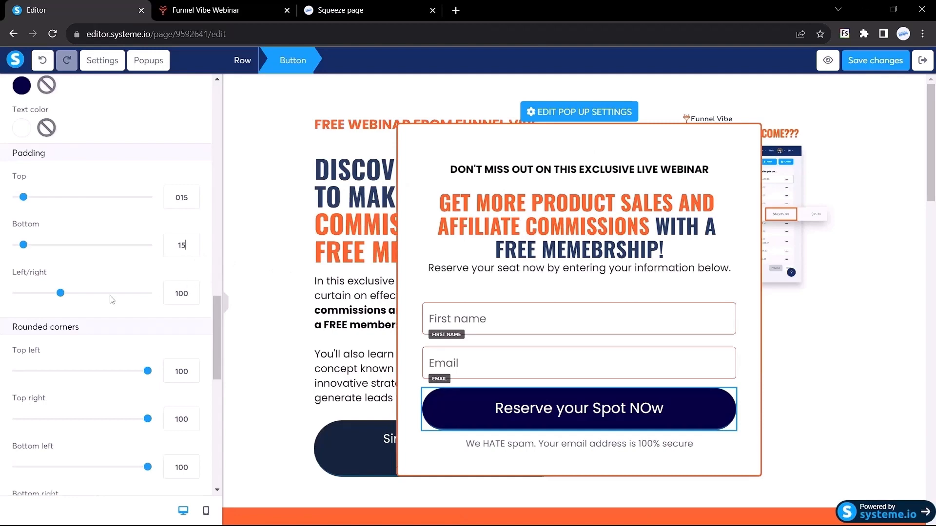
Make the Reserve button's border colour transparent.
click(230, 307)
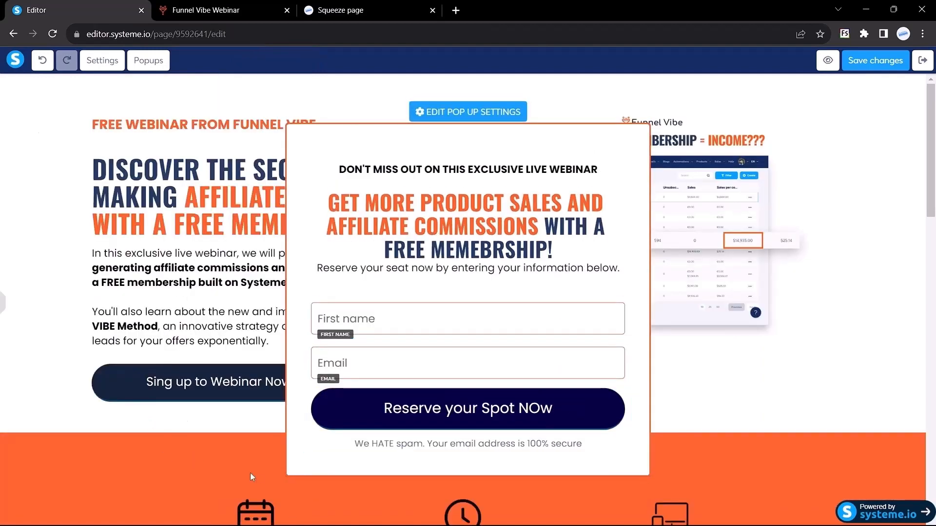
click(3, 299)
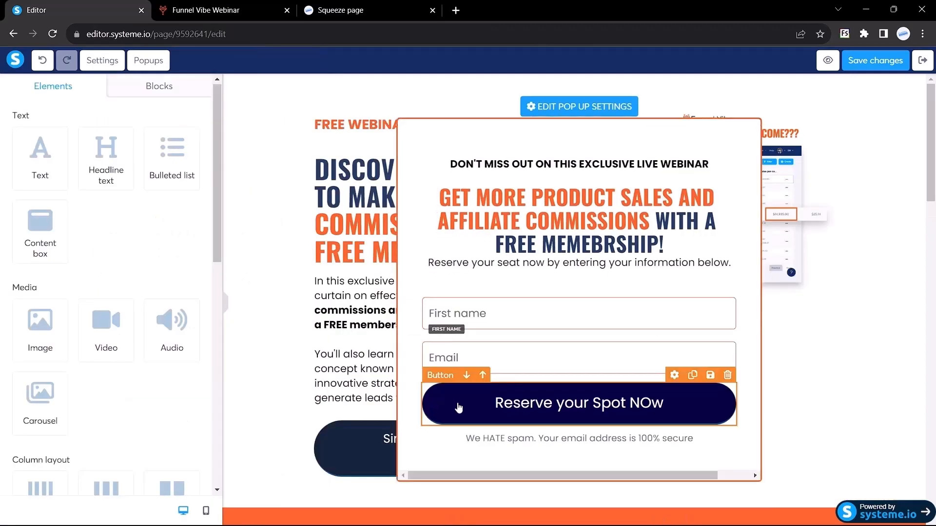
click(456, 405)
scroll(151, 328, down, 15)
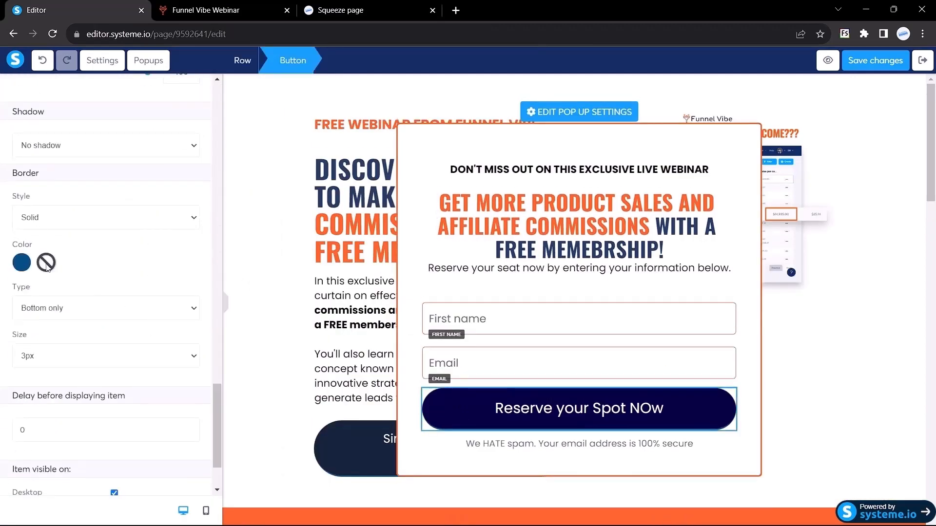
click(47, 262)
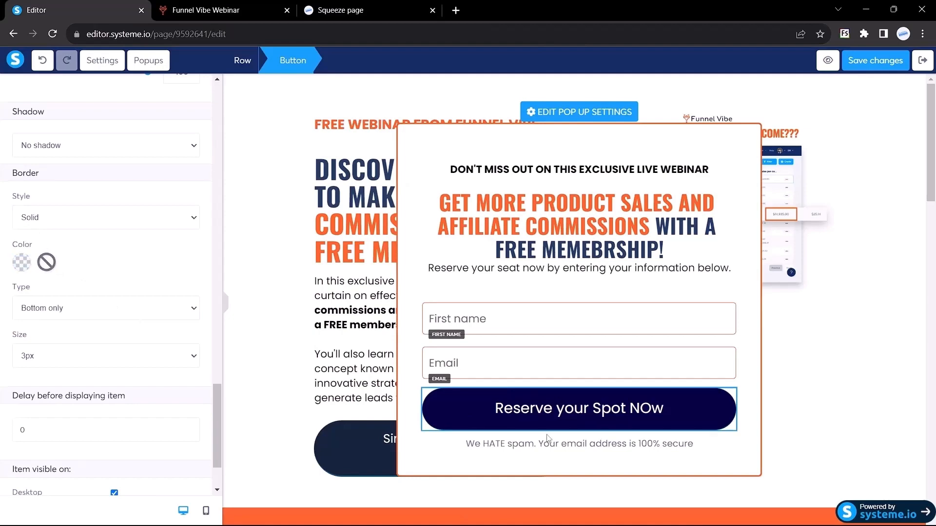
Inspect the spam notice's font on the reference webinar page.
key(ctrl+Tab)
click(384, 431)
scroll(385, 431, down, 1)
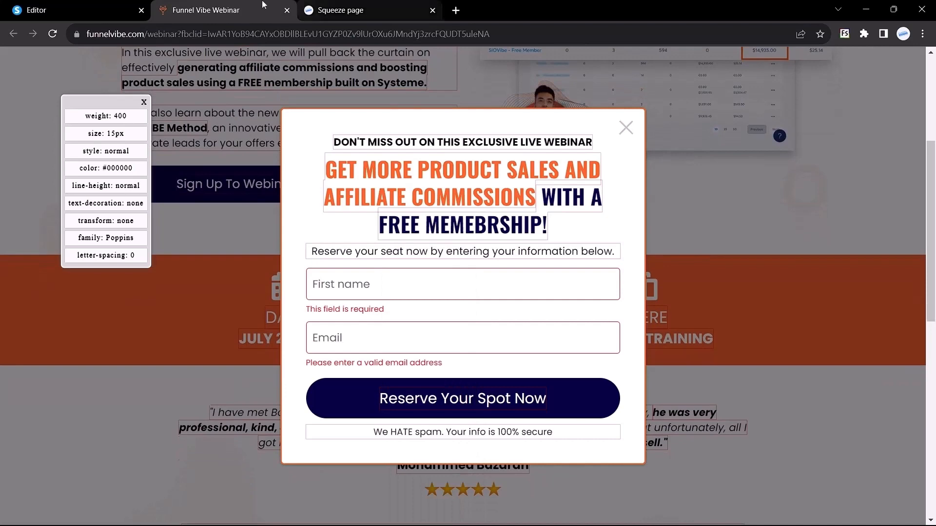
Change the 'We HATE spam' notice text colour to black.
click(29, 6)
click(520, 439)
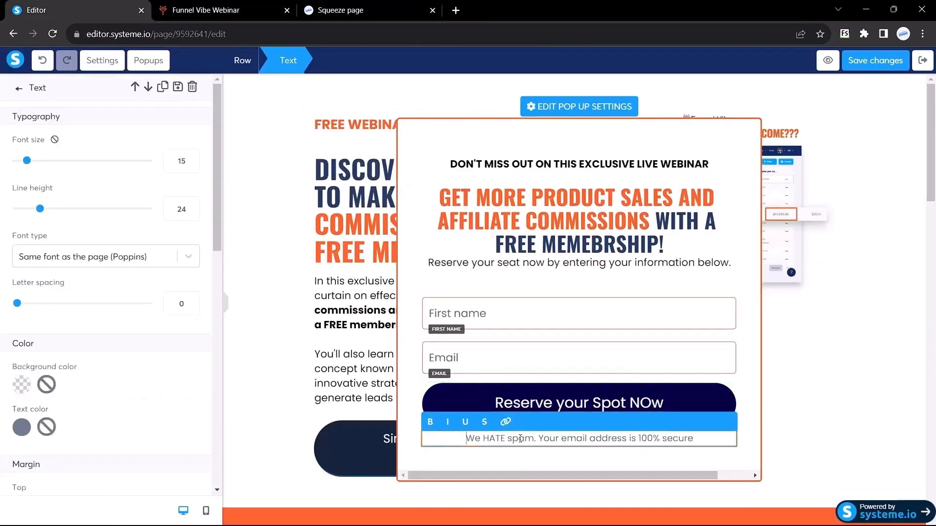
click(21, 428)
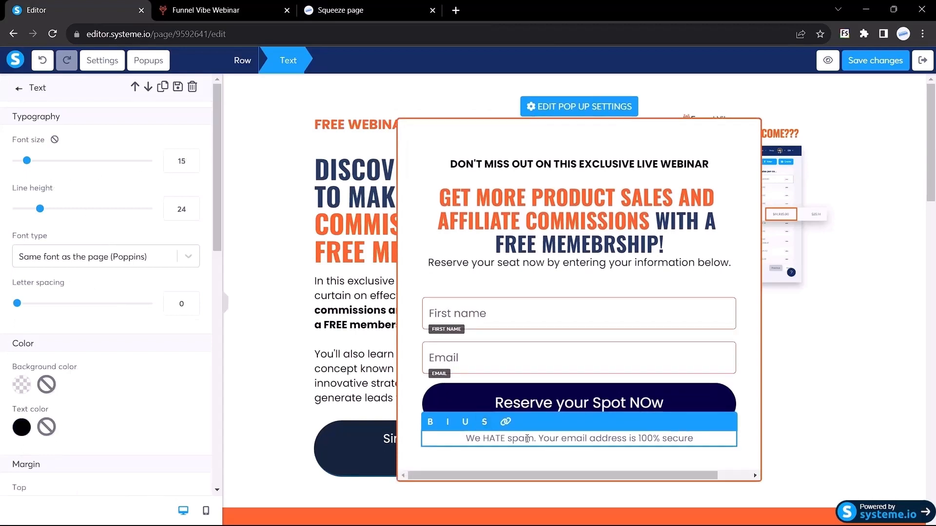
triple_click(527, 438)
click(258, 366)
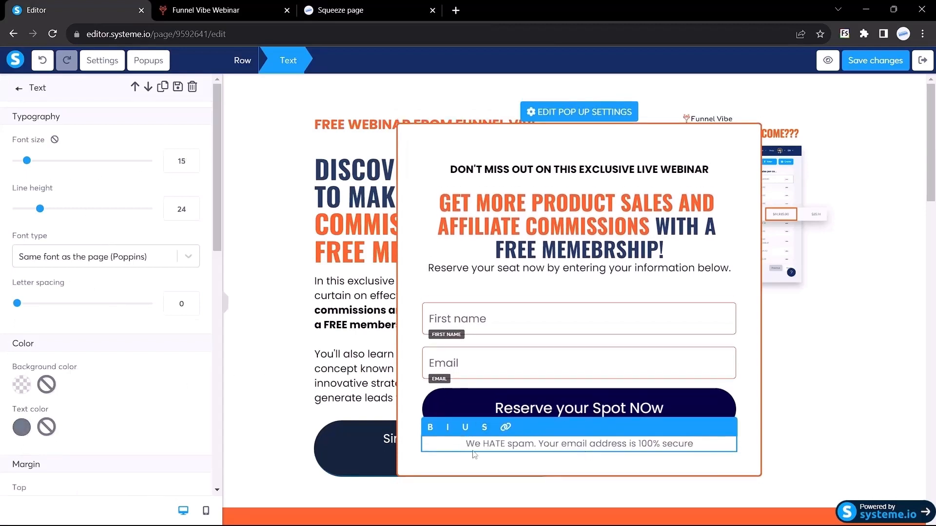
click(499, 331)
triple_click(517, 438)
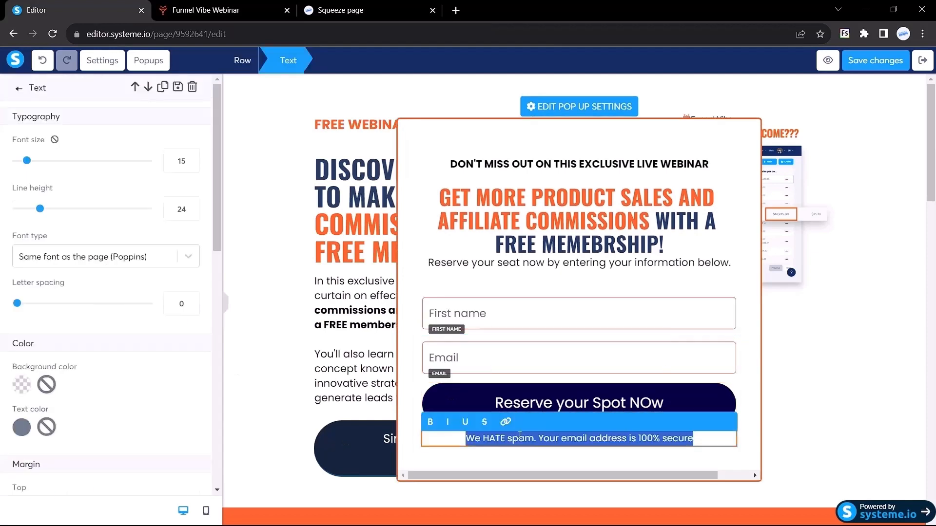
click(21, 428)
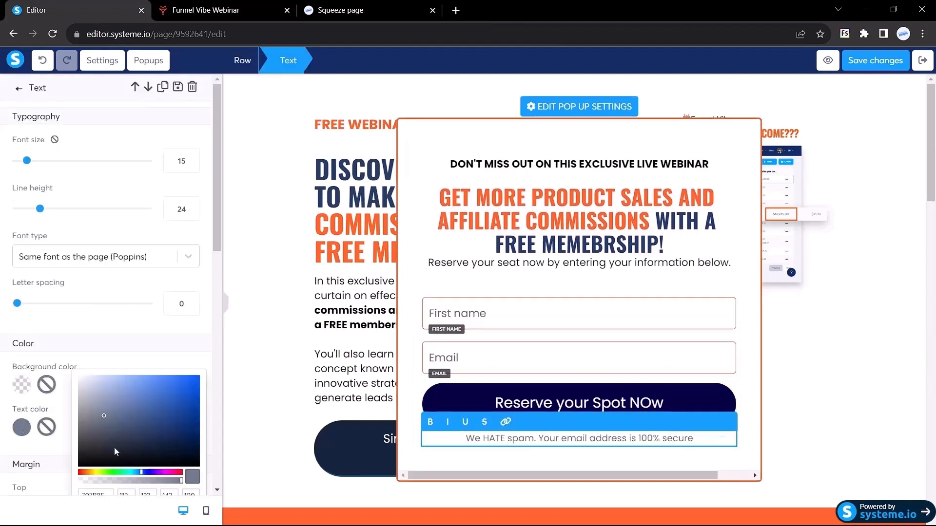
drag(114, 447, 72, 470)
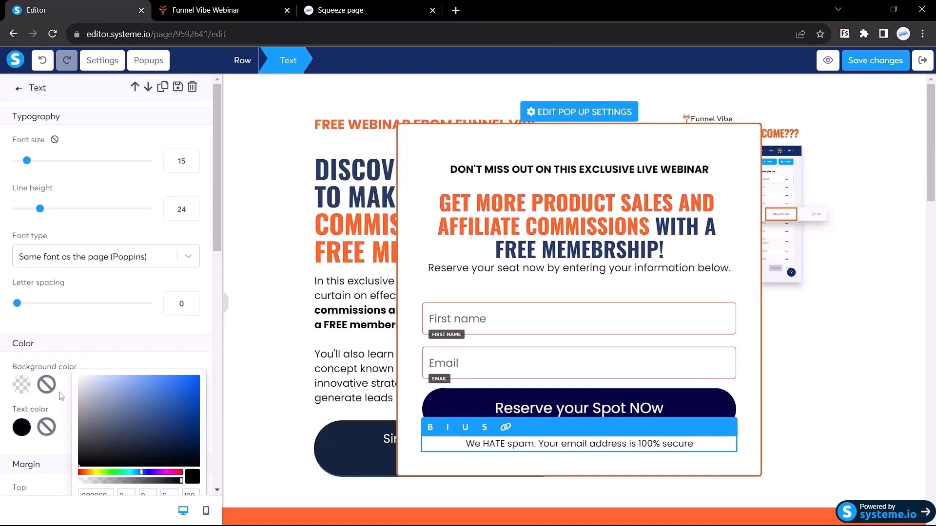
click(58, 355)
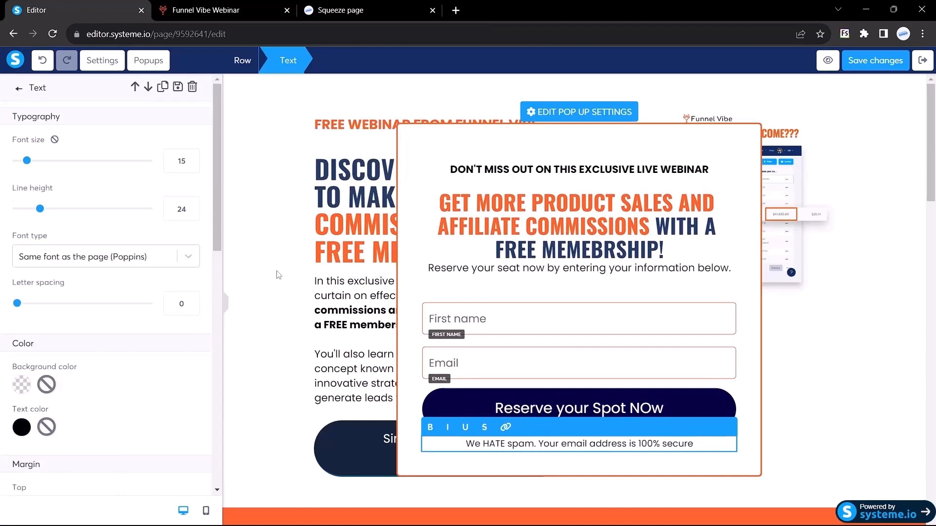
Compare the popup with the live Funnel Vibe version and save the page.
click(226, 302)
click(226, 302)
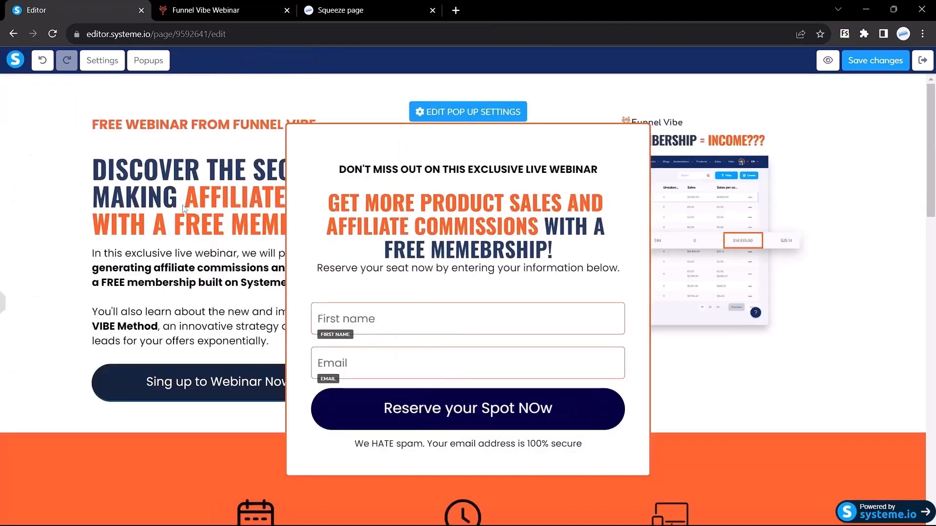
click(196, 7)
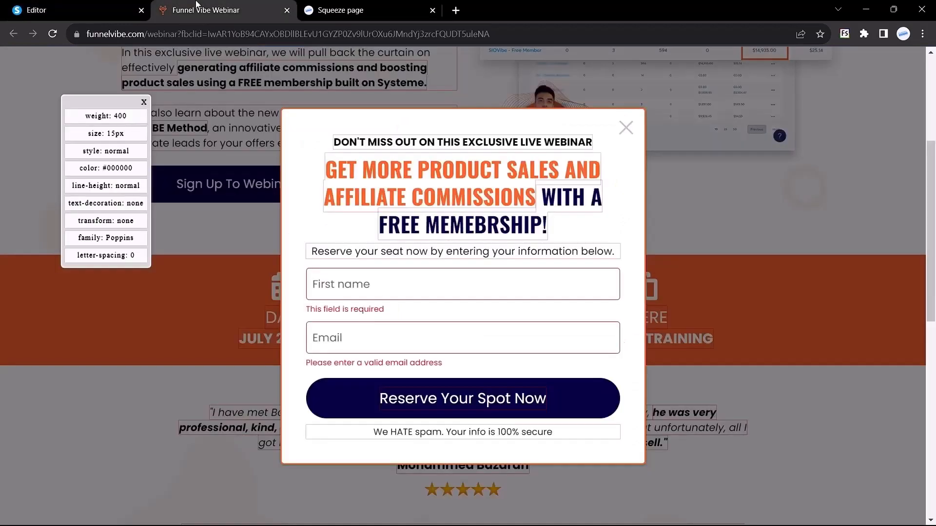
click(118, 5)
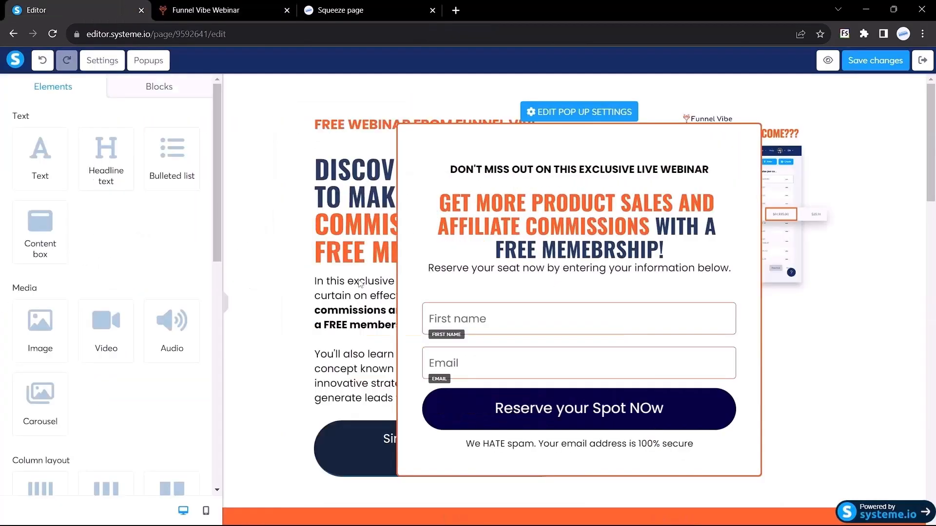
click(878, 63)
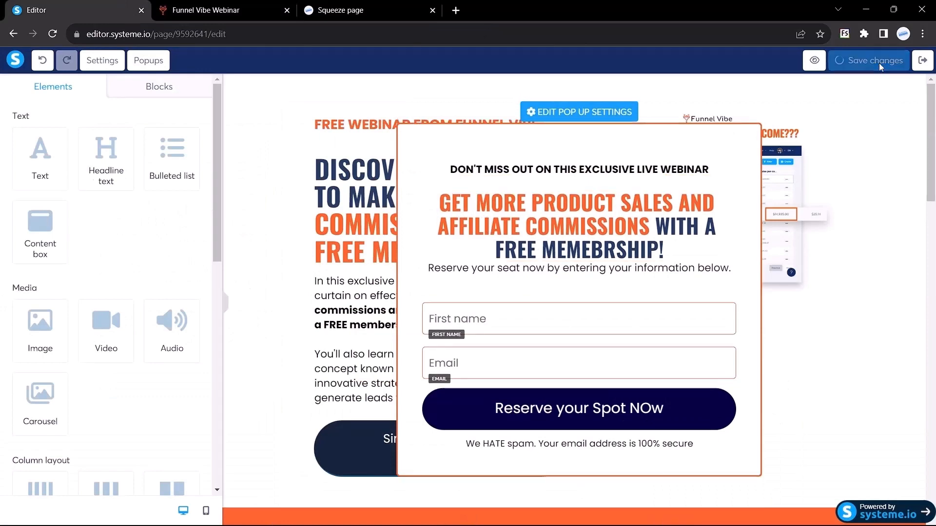
Set the Sing up to Webinar Now button action to Show popup, Popup №1, save, and preview.
click(150, 62)
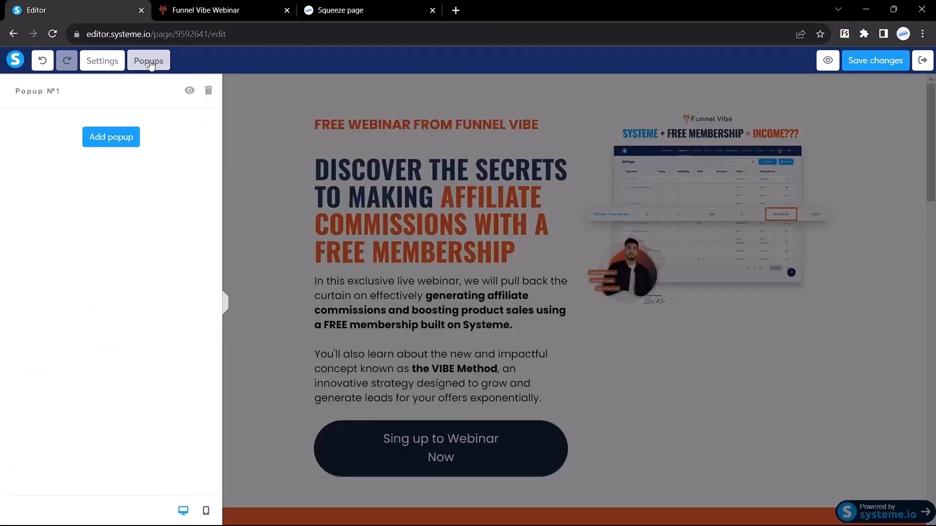
click(279, 239)
scroll(412, 276, down, 1)
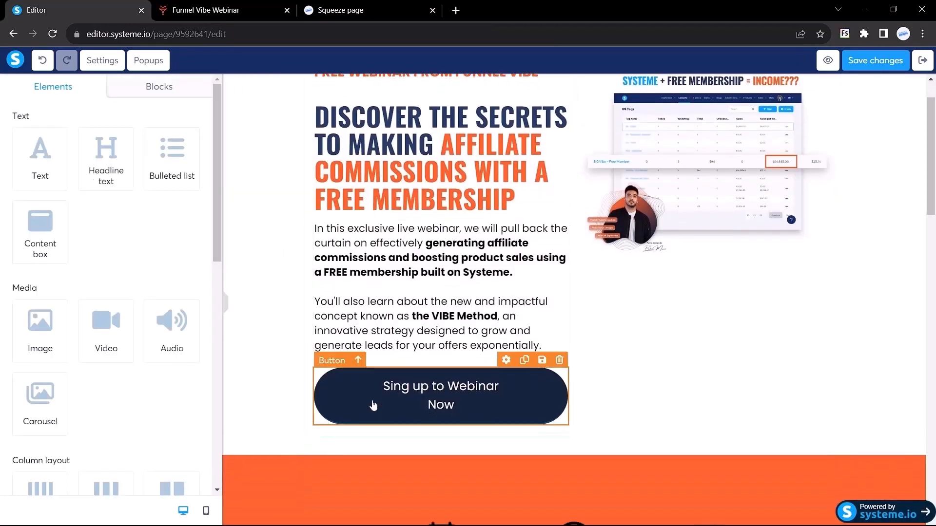
click(373, 405)
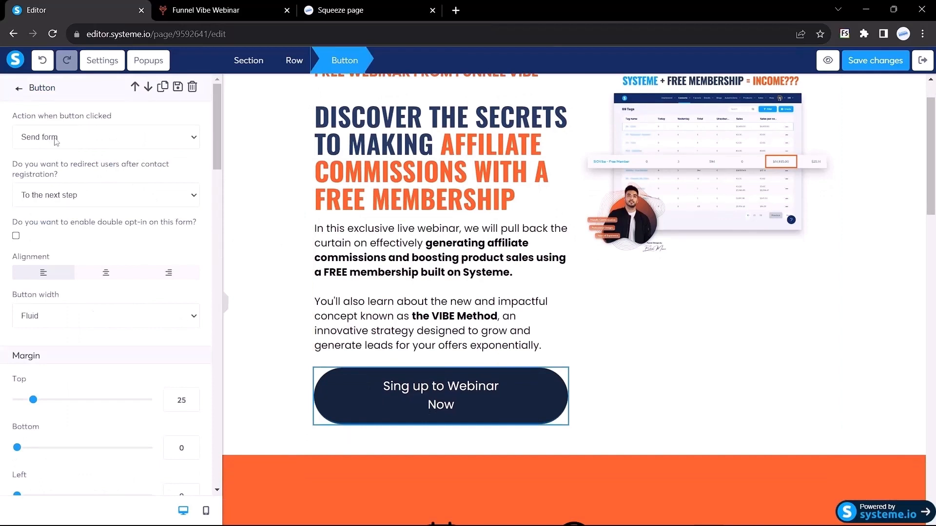
click(59, 141)
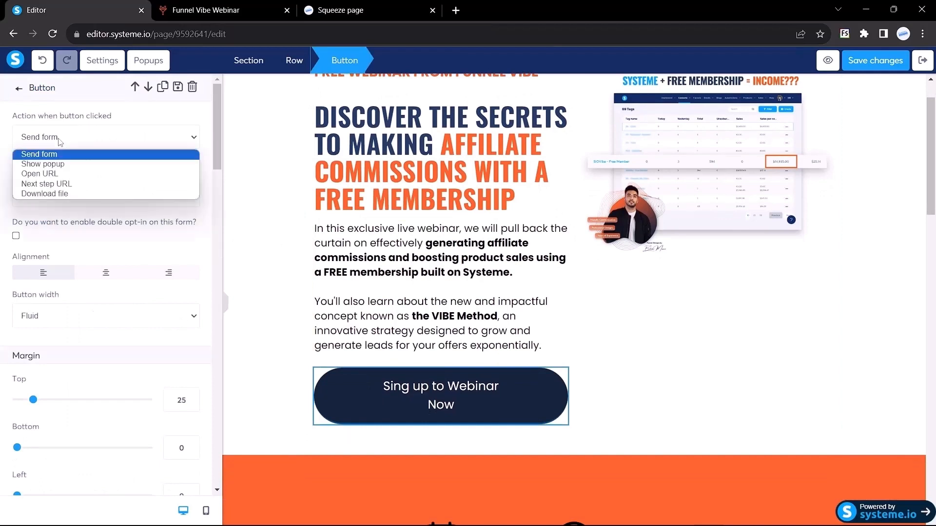
click(48, 166)
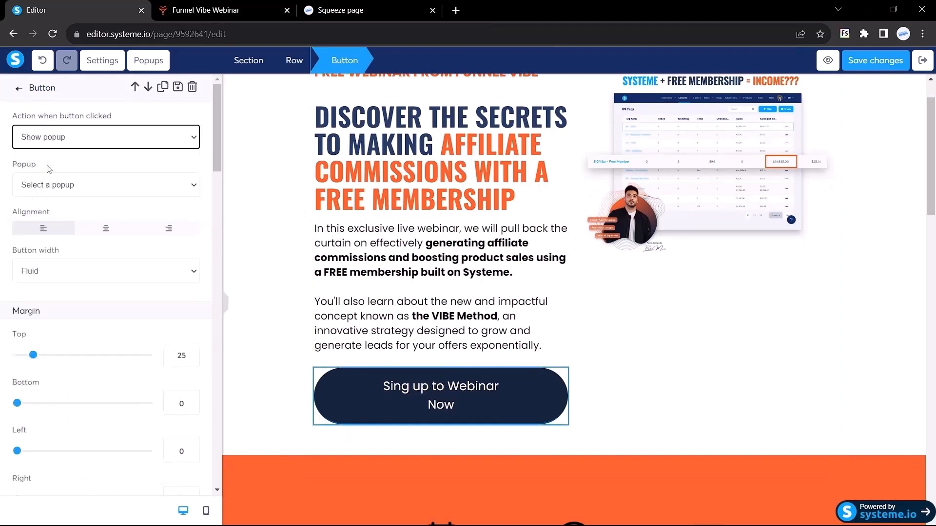
click(106, 185)
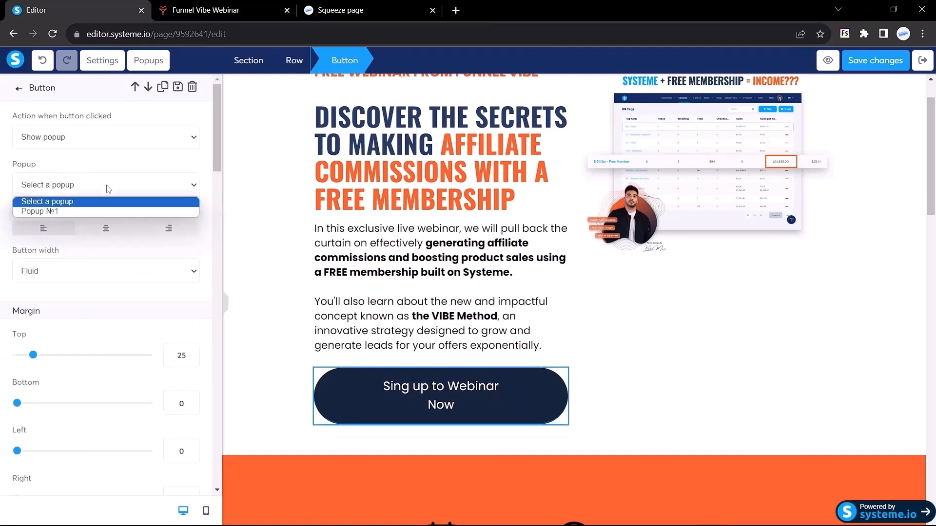
click(58, 212)
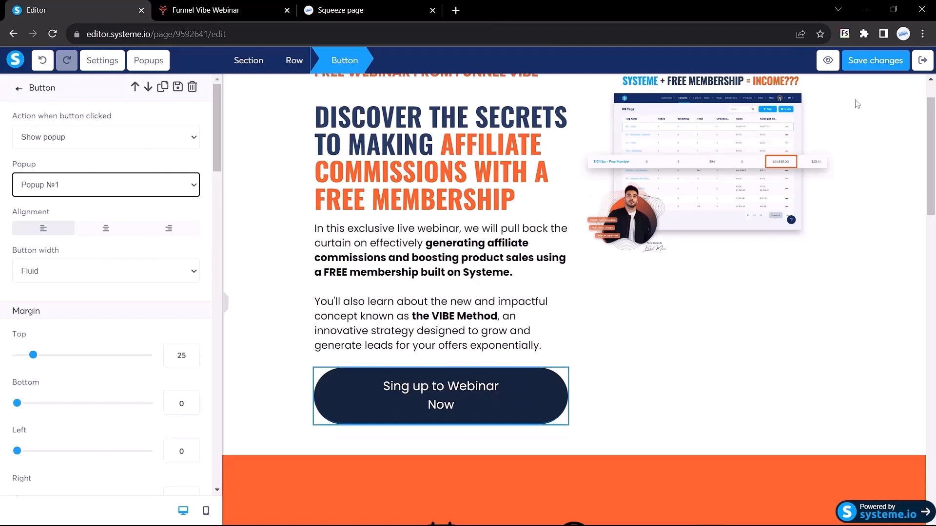
click(869, 68)
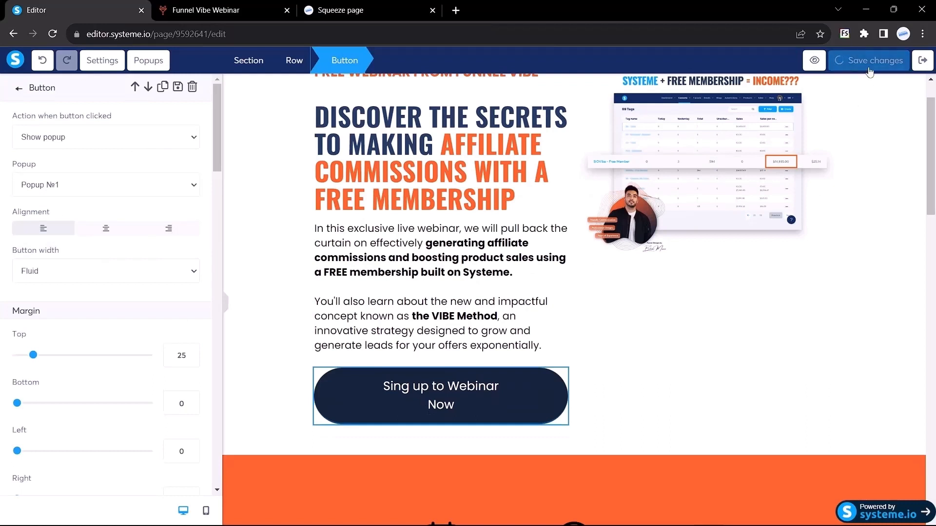
click(826, 61)
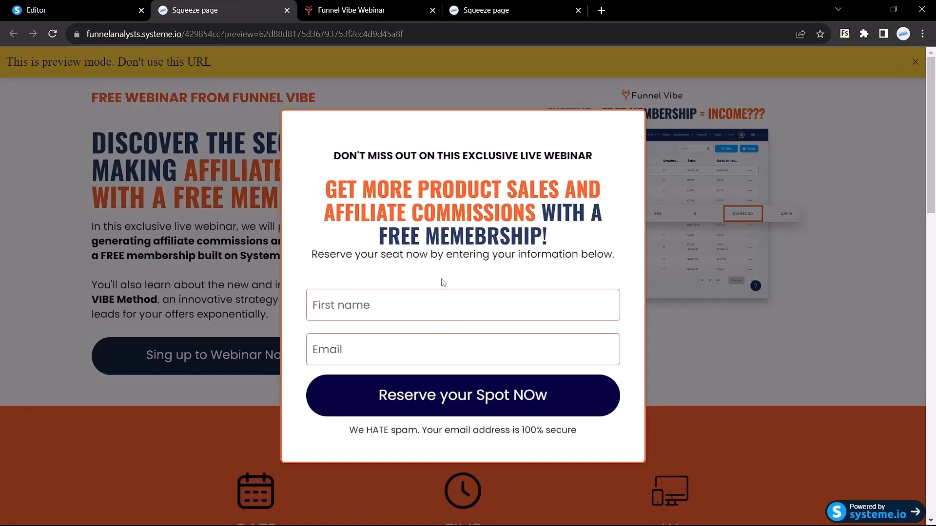
Turn off Open popup automatically for Popup №1 and save.
click(73, 10)
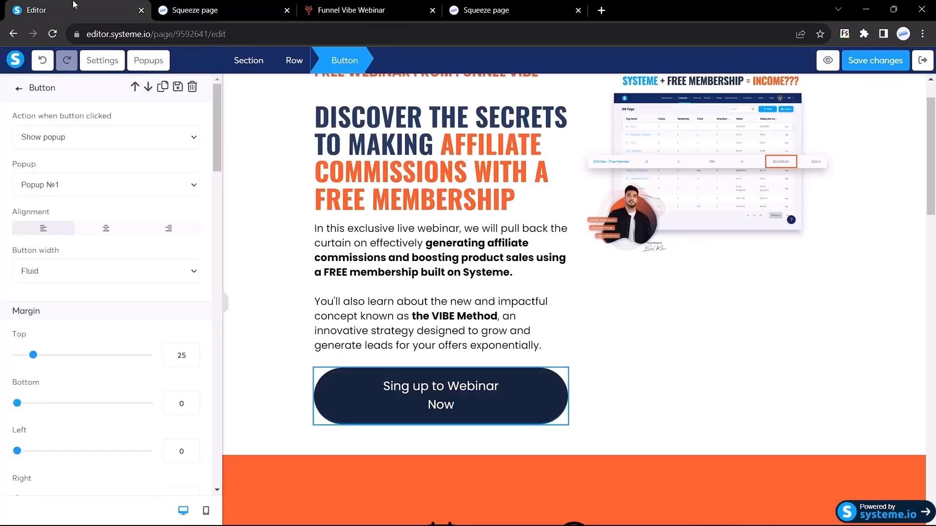
click(136, 62)
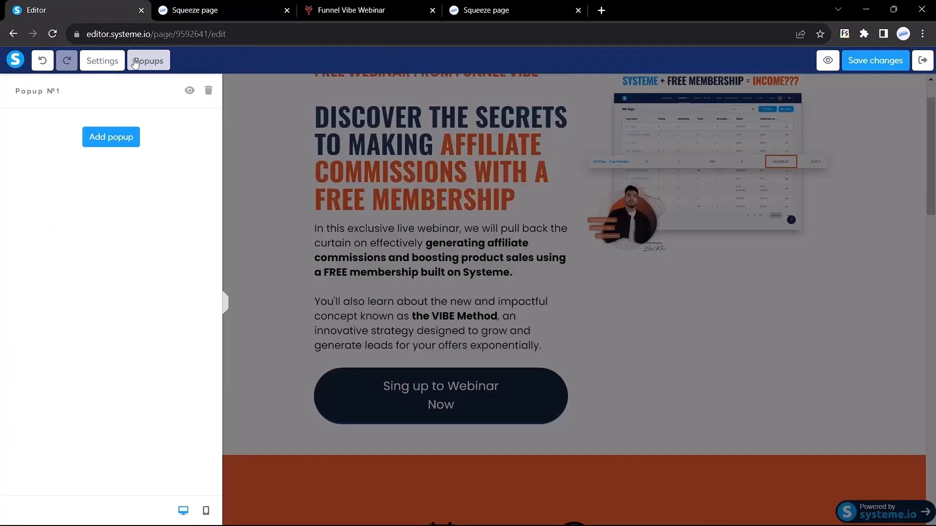
click(189, 91)
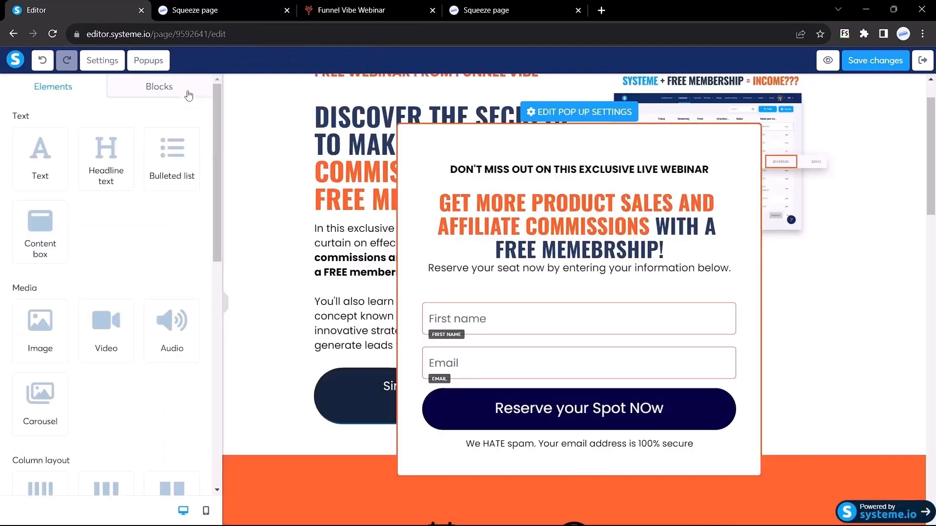
click(569, 116)
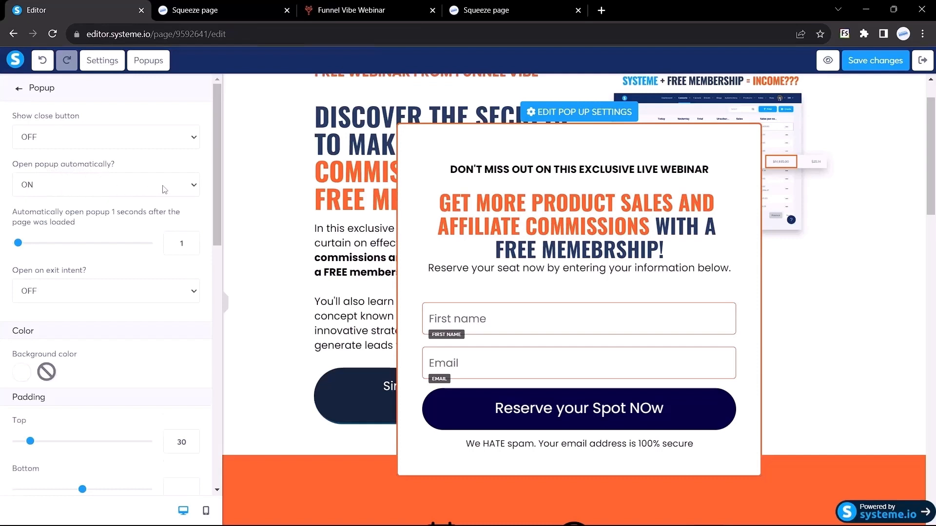
click(162, 189)
click(94, 206)
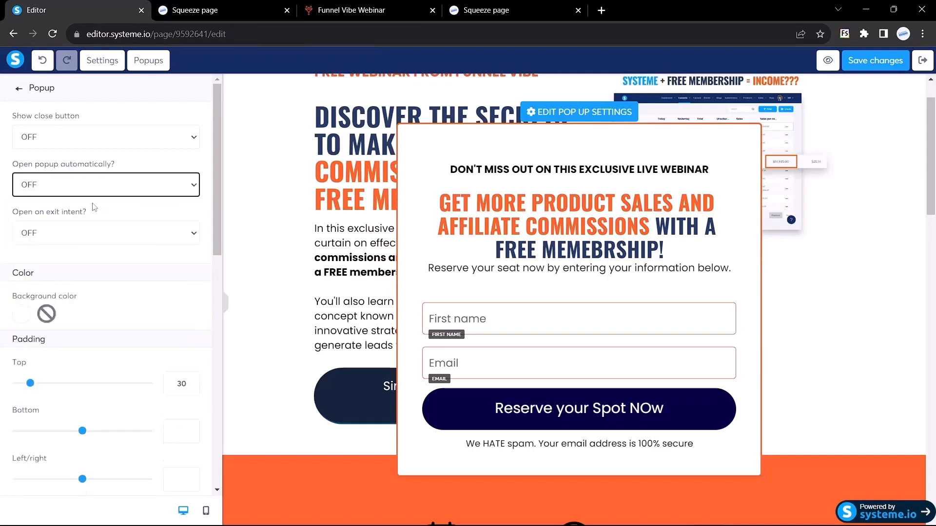
click(872, 66)
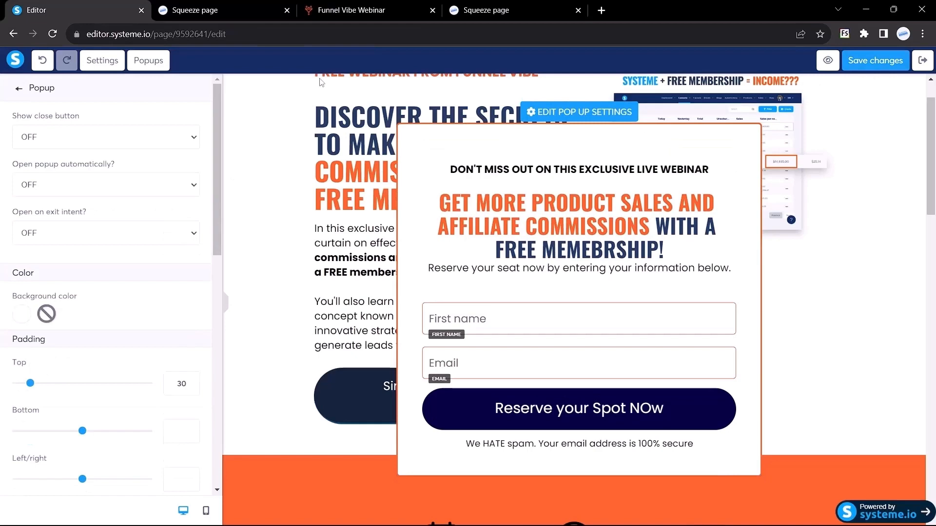
Reload the squeeze page preview to check the popup, then close it.
click(329, 7)
click(166, 10)
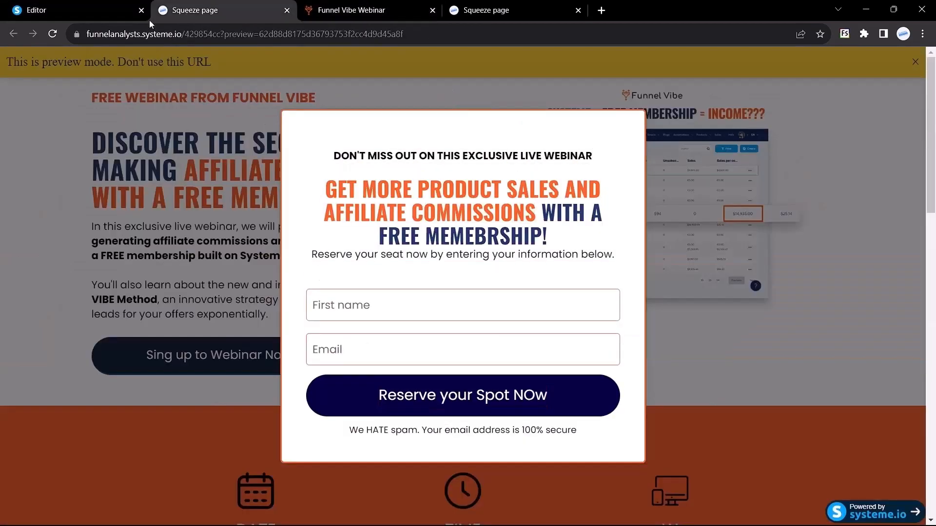
click(53, 34)
click(288, 10)
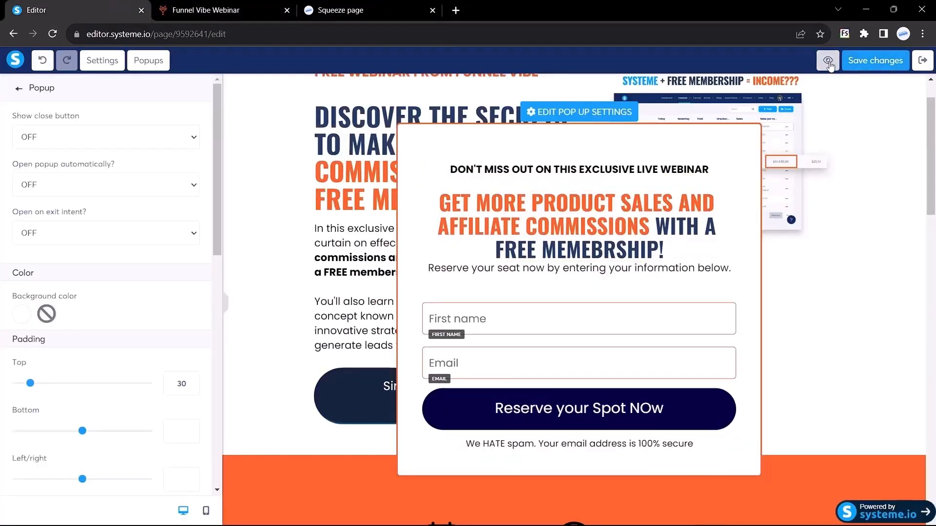
In a fresh preview, check that Sing up to Webinar Now opens the popup, comparing with Funnel Vibe.
click(828, 61)
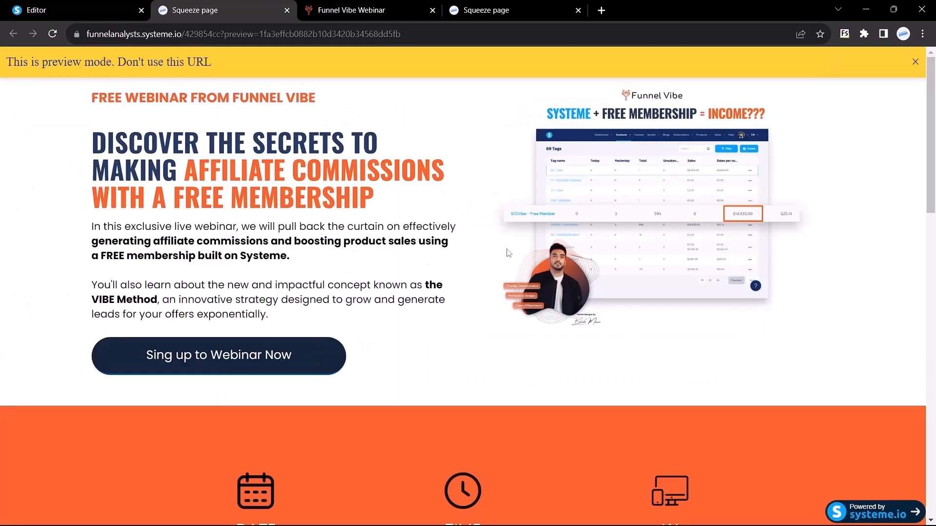
scroll(507, 251, down, 3)
scroll(508, 253, up, 3)
click(915, 62)
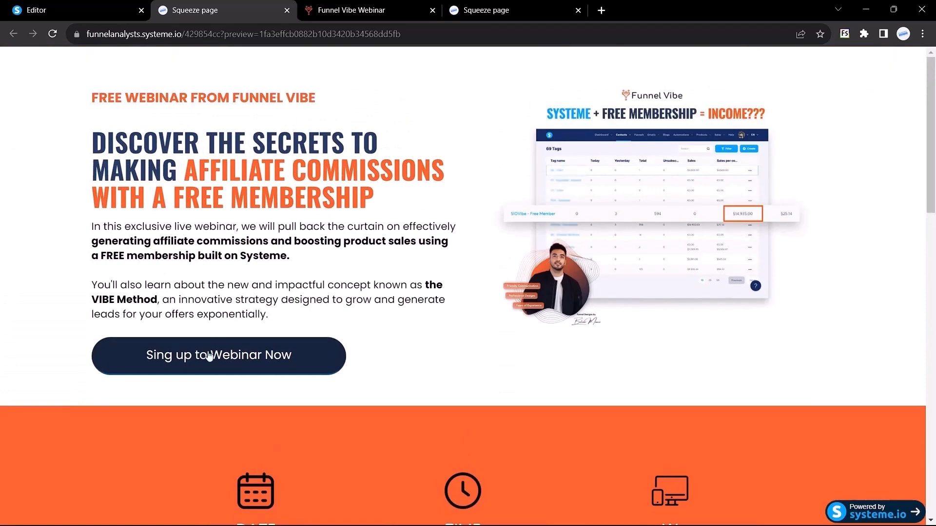
click(206, 360)
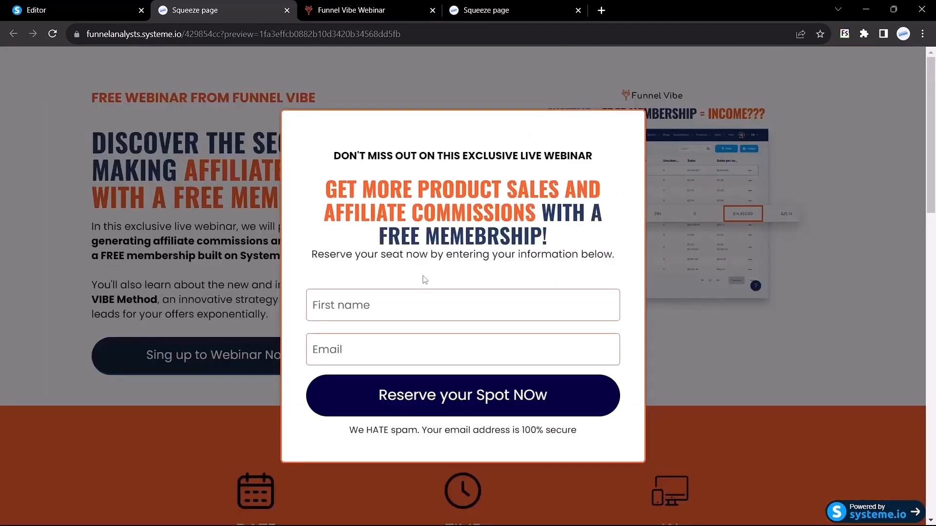
key(ctrl+Tab)
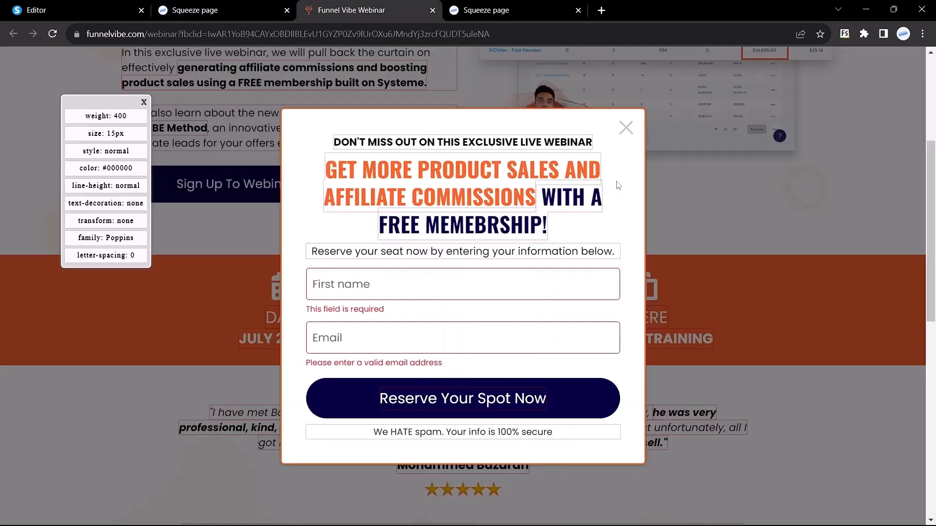
click(266, 5)
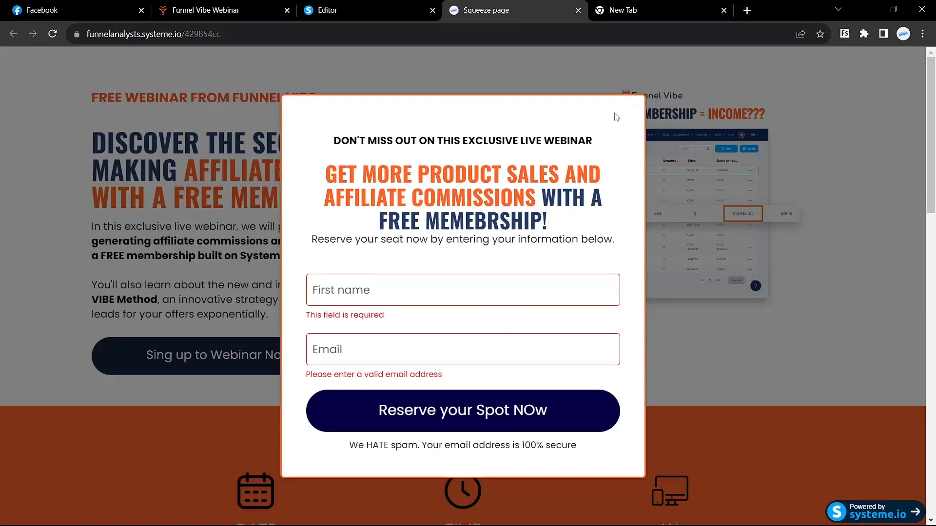
Turn on Show close button in Popup №1 settings and bring up the live Funnel Vibe page.
click(342, 10)
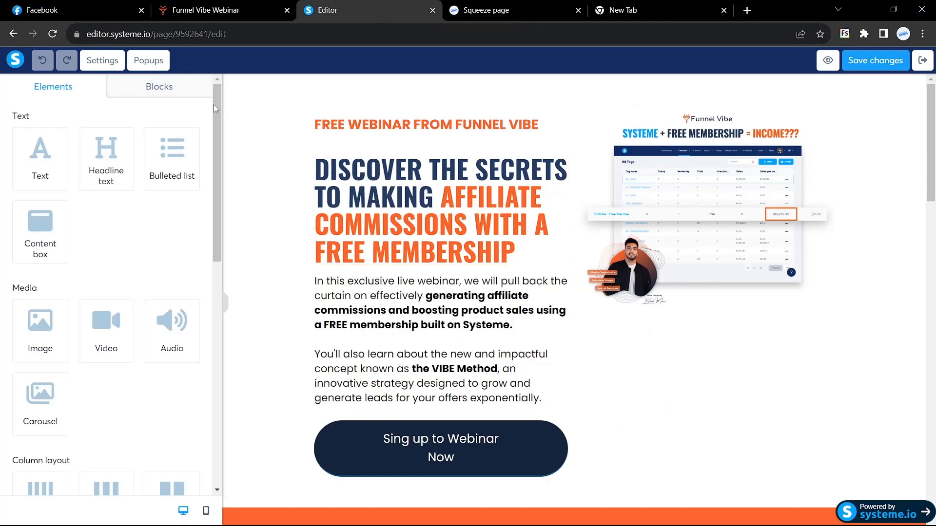
click(148, 60)
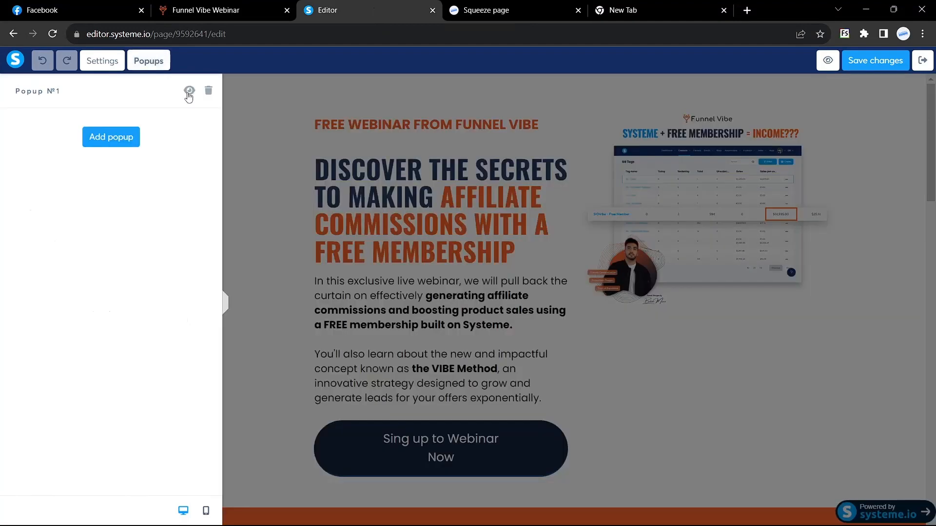
click(188, 91)
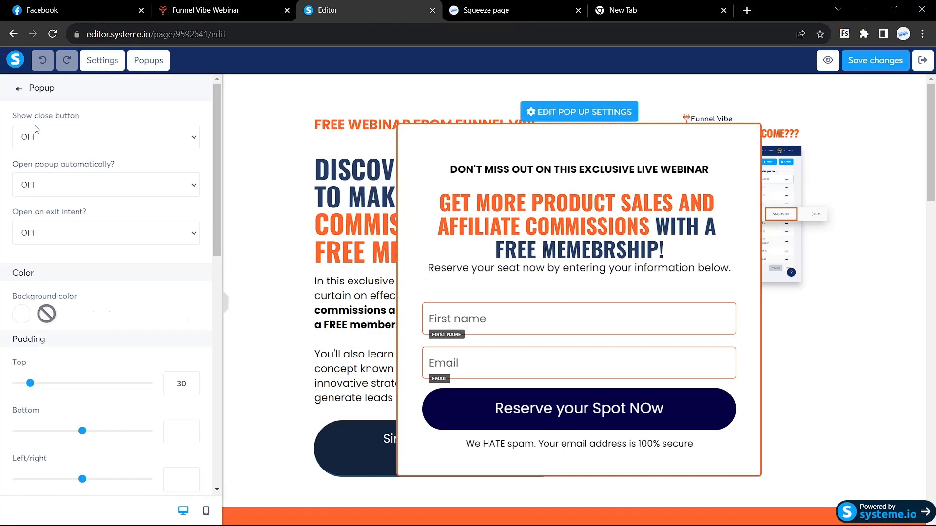
click(193, 142)
click(62, 165)
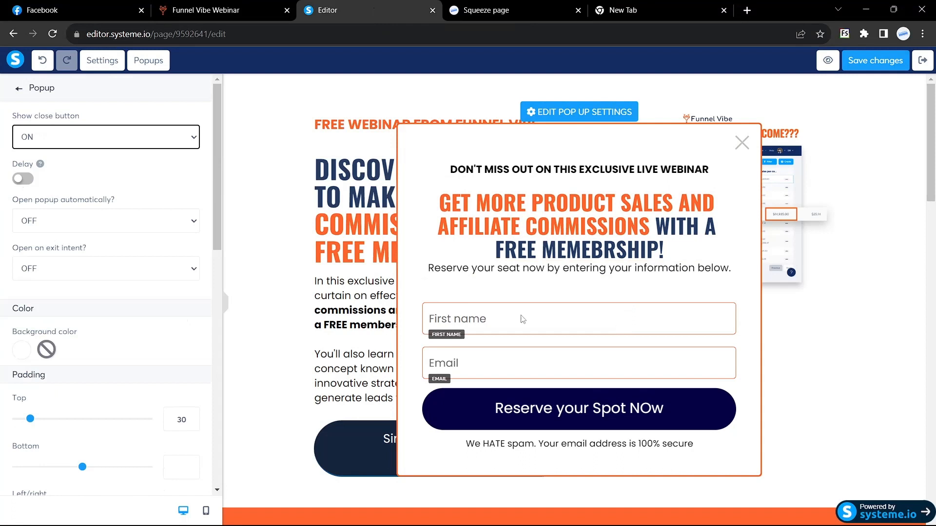
click(509, 409)
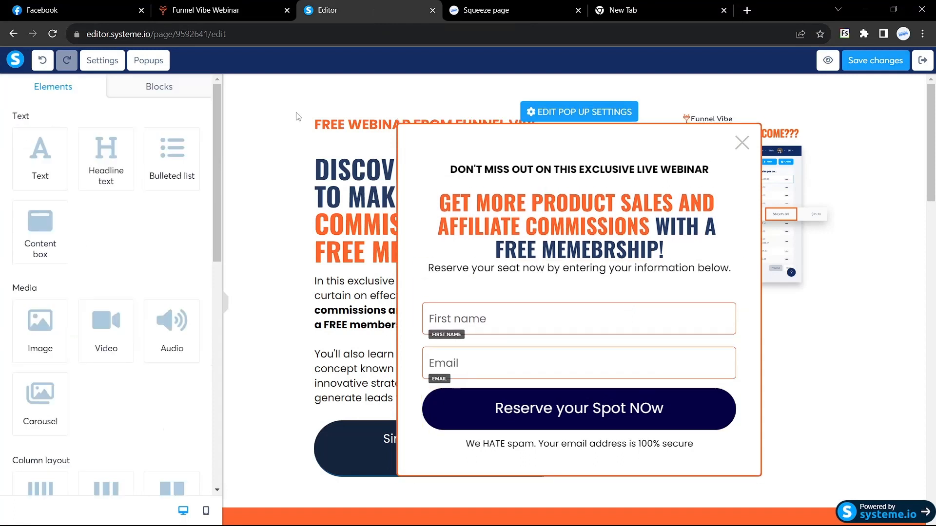
click(213, 14)
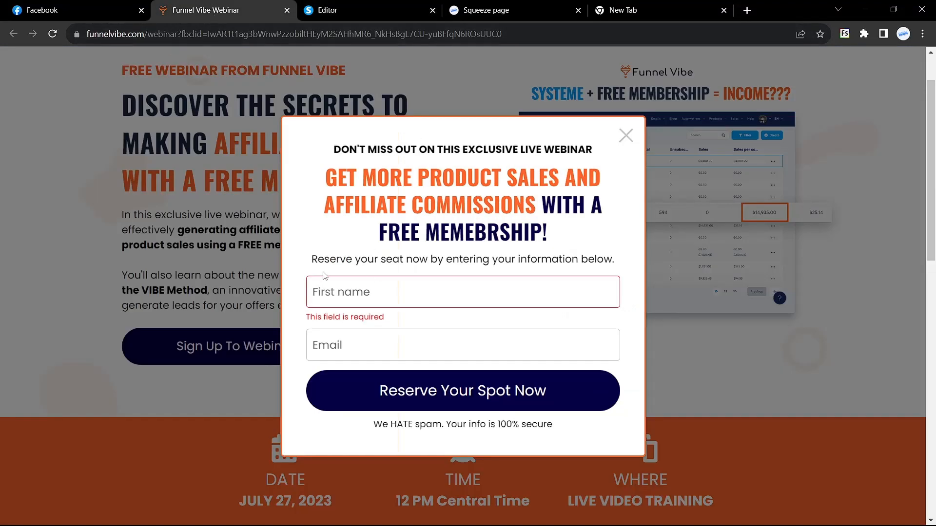
Fill First name and Email from saved autofill entries and submit the opt-in form.
click(337, 292)
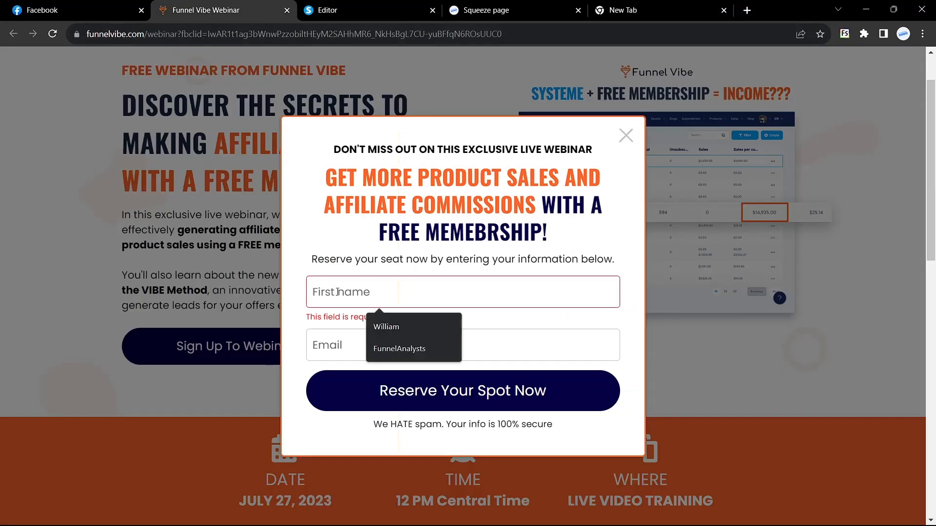
text(FunnelAnalysts)
click(396, 327)
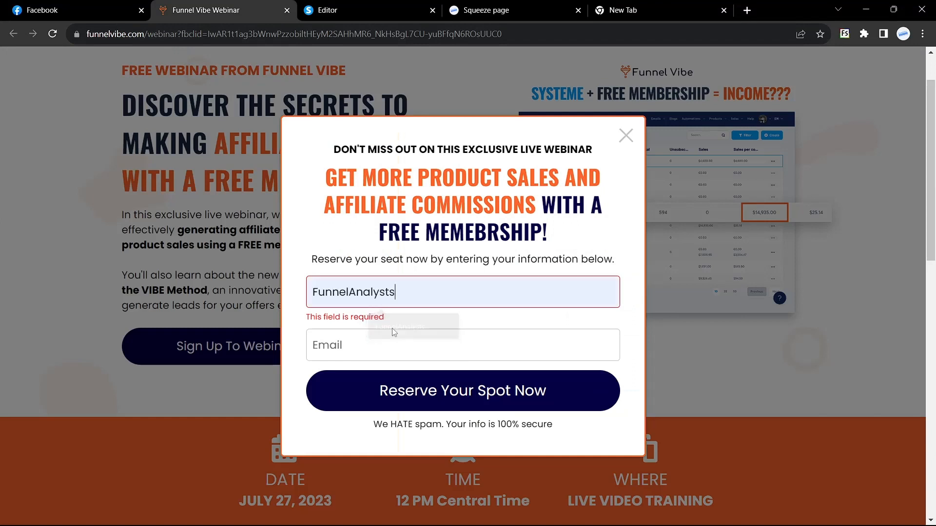
click(372, 346)
click(429, 373)
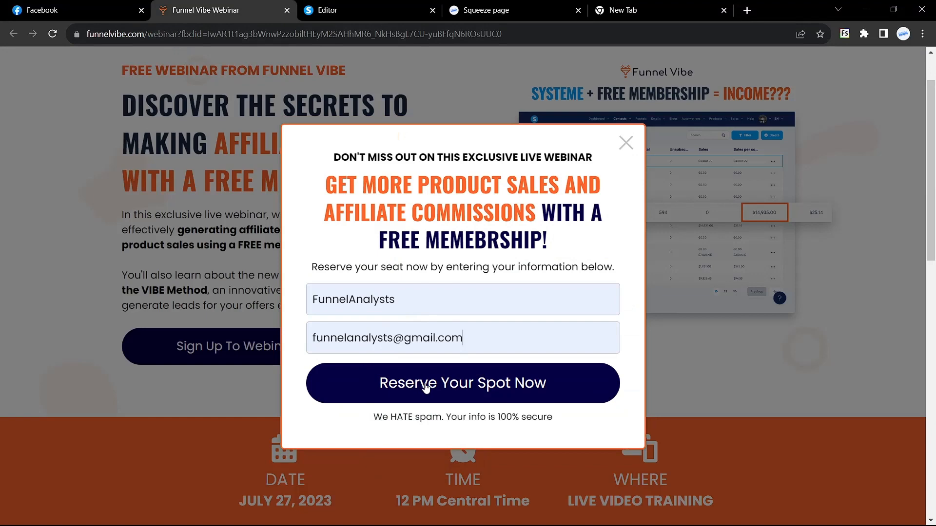
click(425, 387)
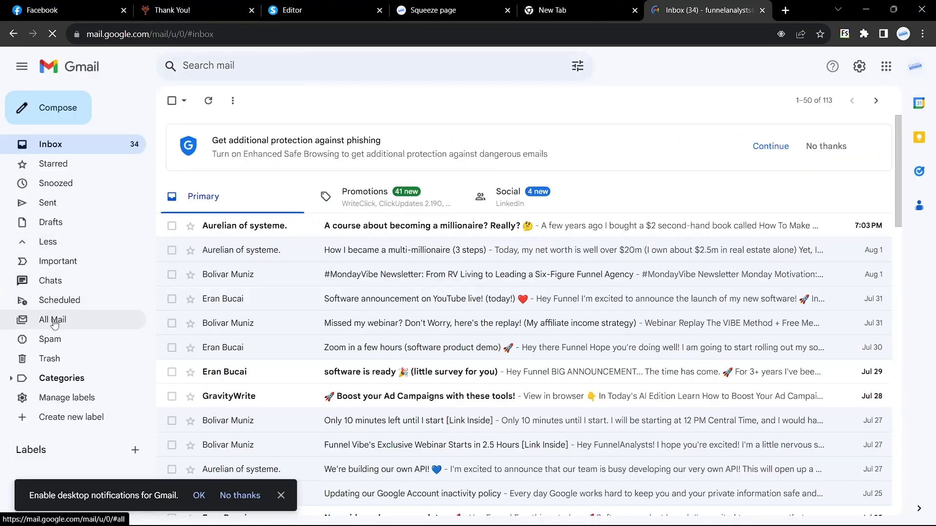
Show Gmail's All Mail and glance at the post-registration thank-you page.
click(53, 320)
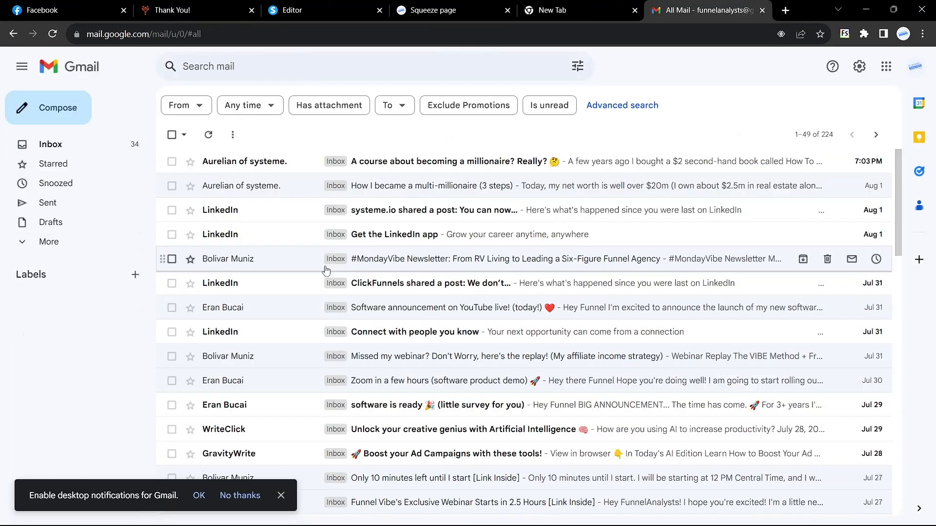
click(324, 2)
click(192, 4)
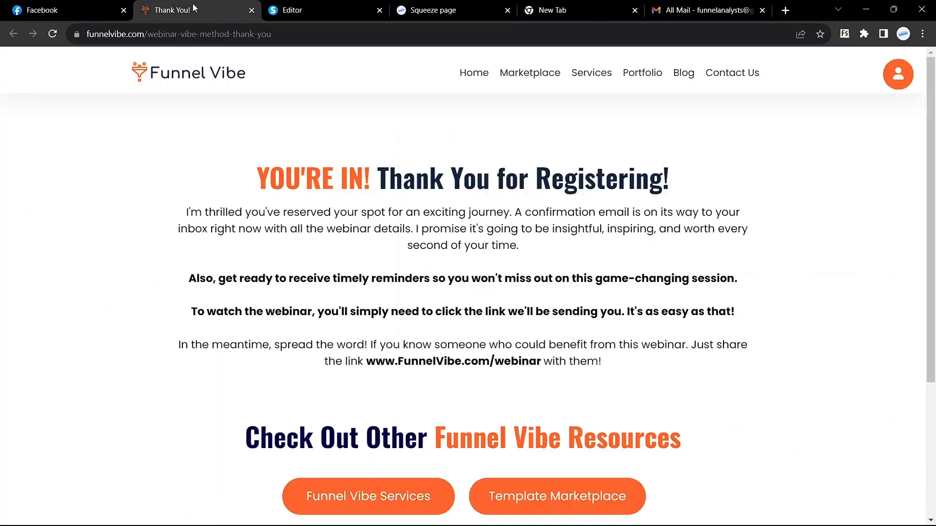
scroll(284, 268, down, 2)
scroll(286, 271, up, 2)
click(707, 10)
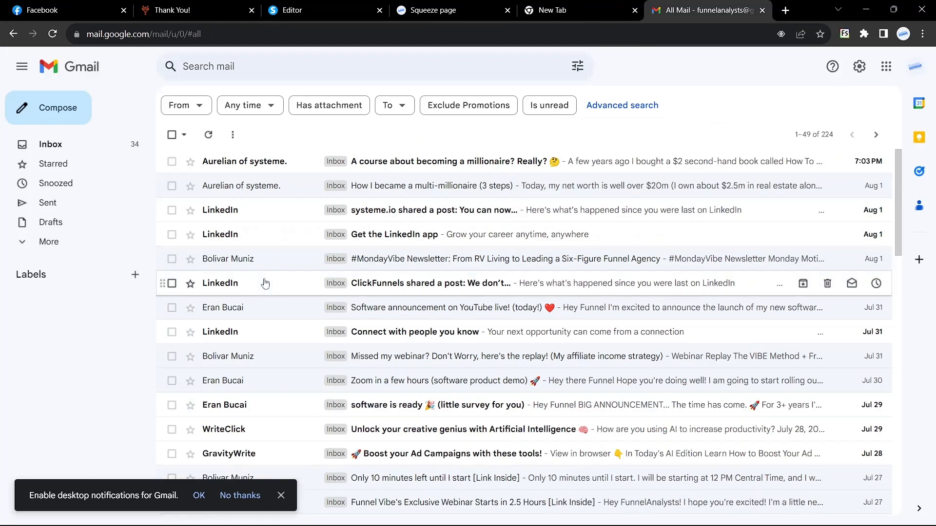
Read the webinar replay email.
click(267, 354)
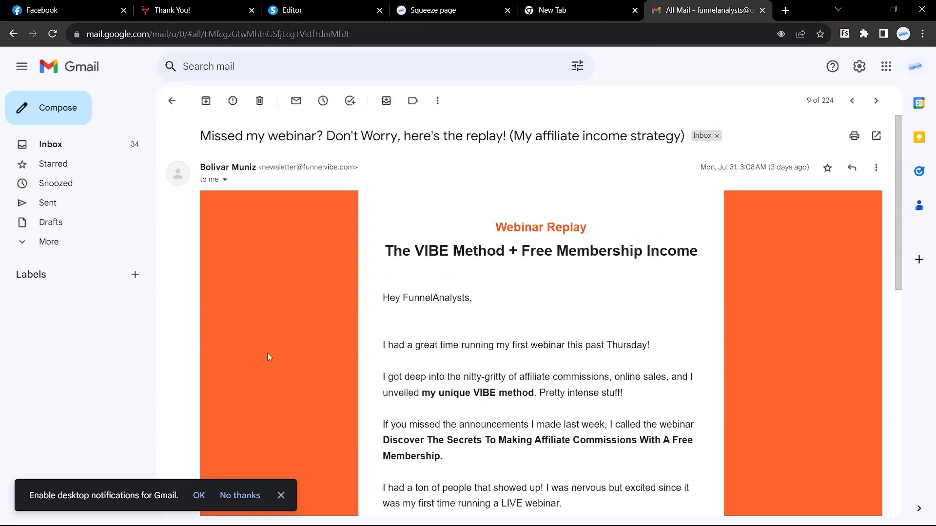
scroll(440, 296, down, 1)
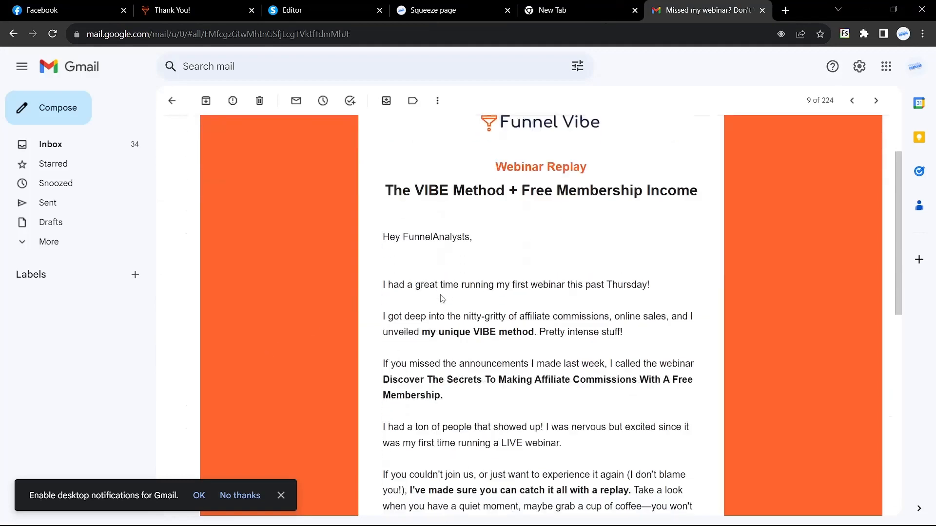
scroll(441, 297, up, 1)
scroll(497, 269, down, 10)
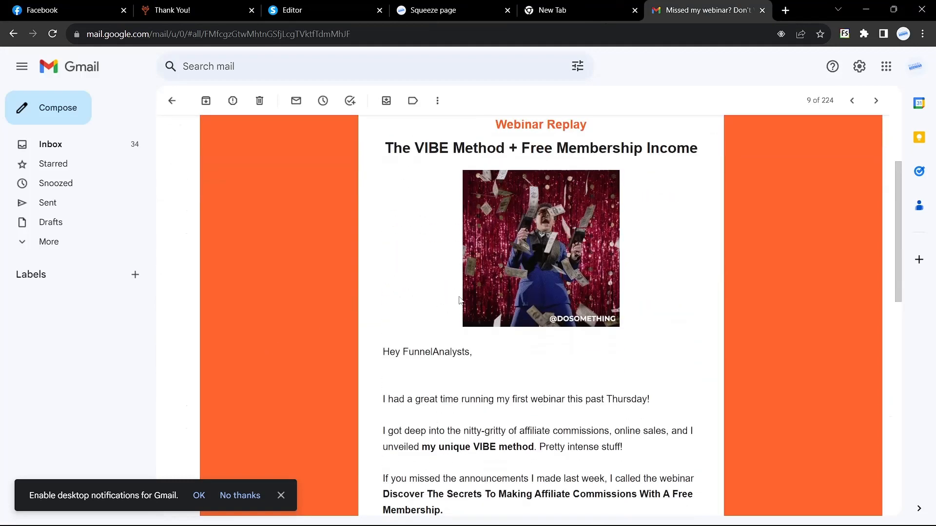
click(171, 101)
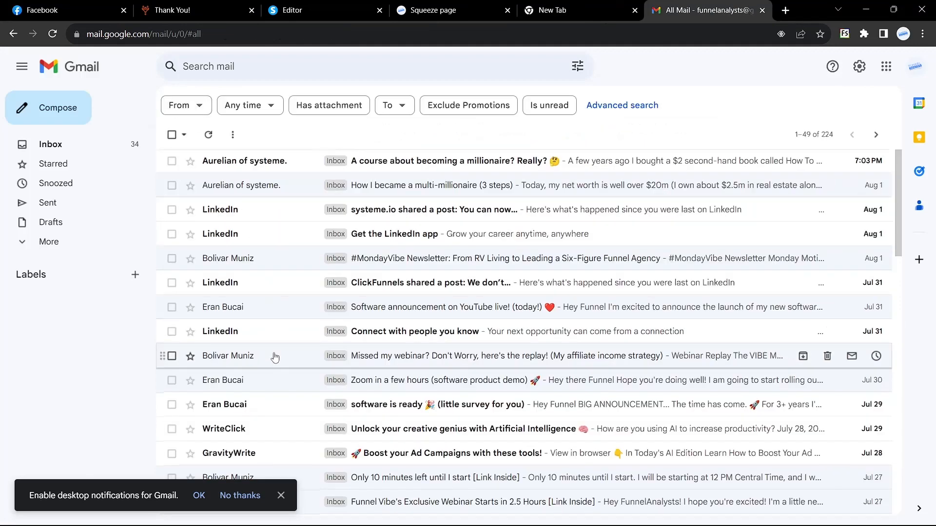
Read the Funnel Vibe's Exclusive Webinar email.
scroll(275, 358, down, 3)
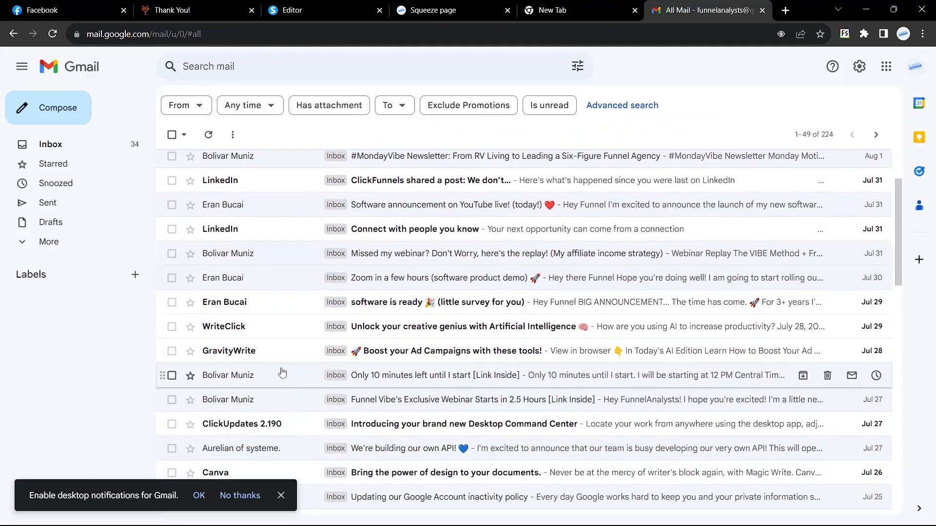
scroll(285, 379, down, 1)
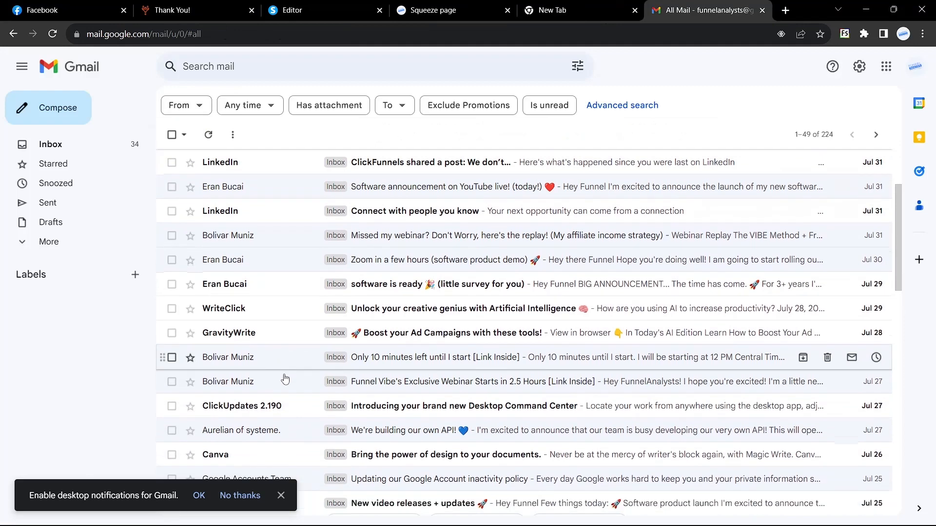
click(285, 379)
scroll(462, 281, down, 5)
scroll(462, 281, down, 4)
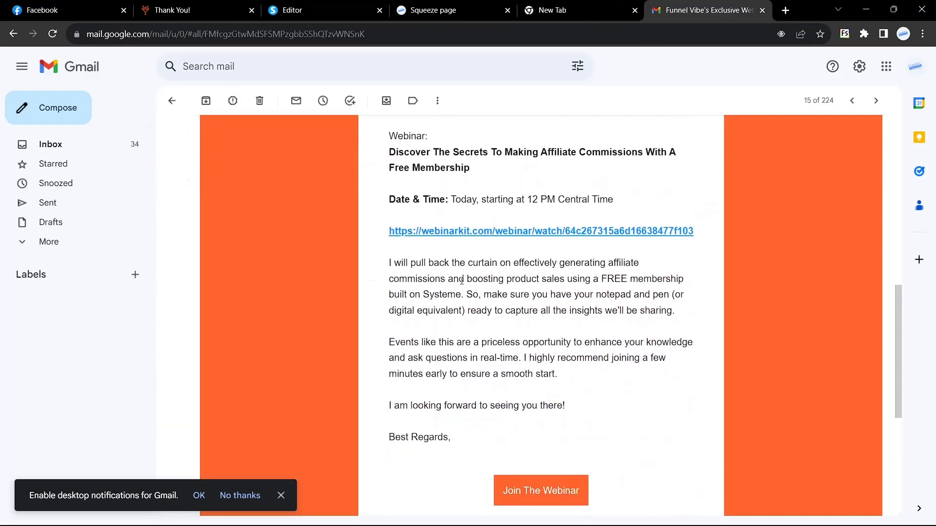
scroll(462, 280, up, 11)
scroll(462, 285, up, 3)
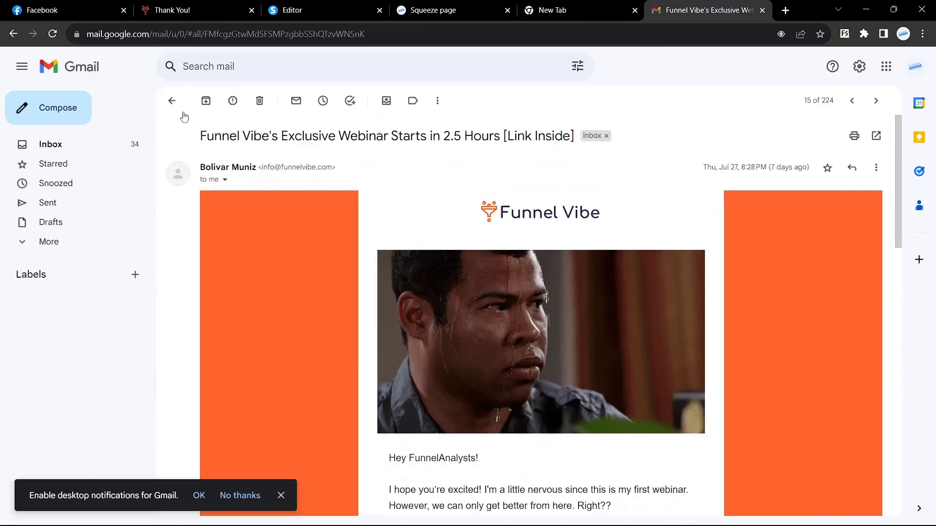
click(172, 100)
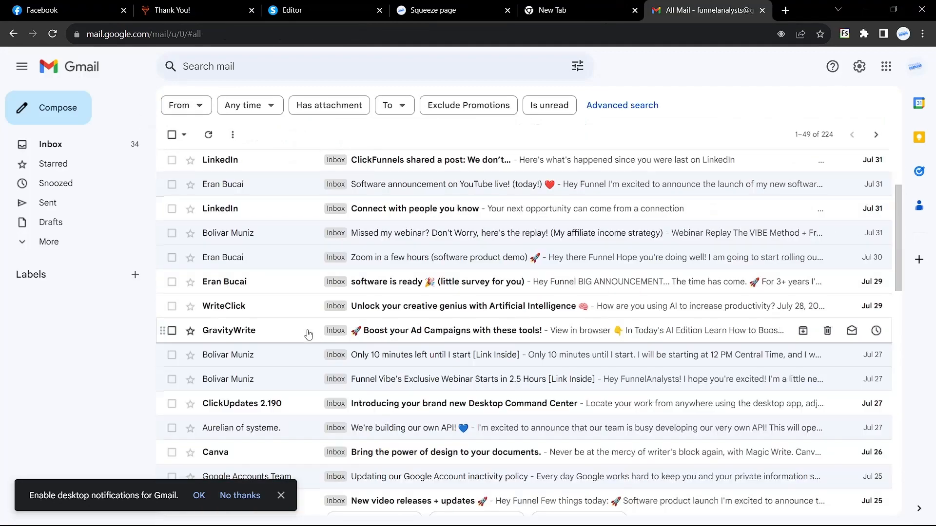
Read the 'You're In!' welcome email, then return to the Systeme.io editor.
scroll(308, 334, down, 5)
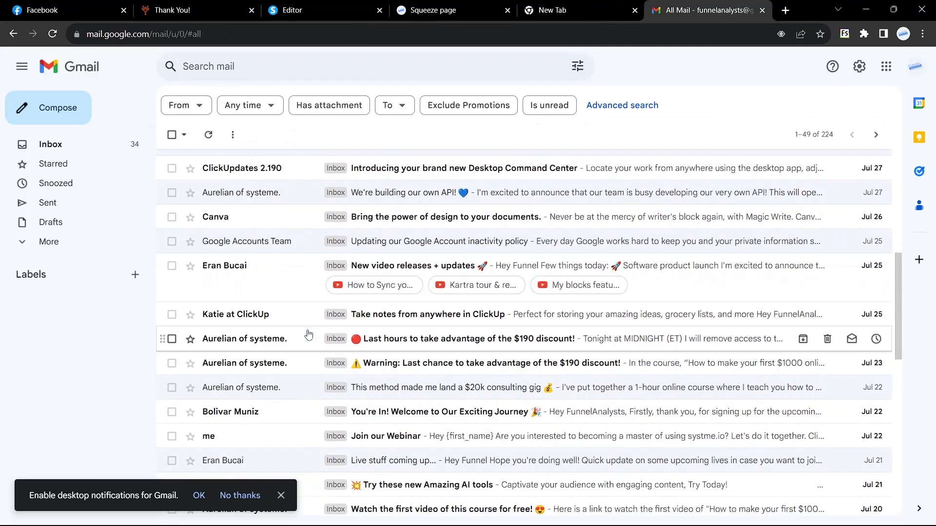
scroll(308, 334, down, 1)
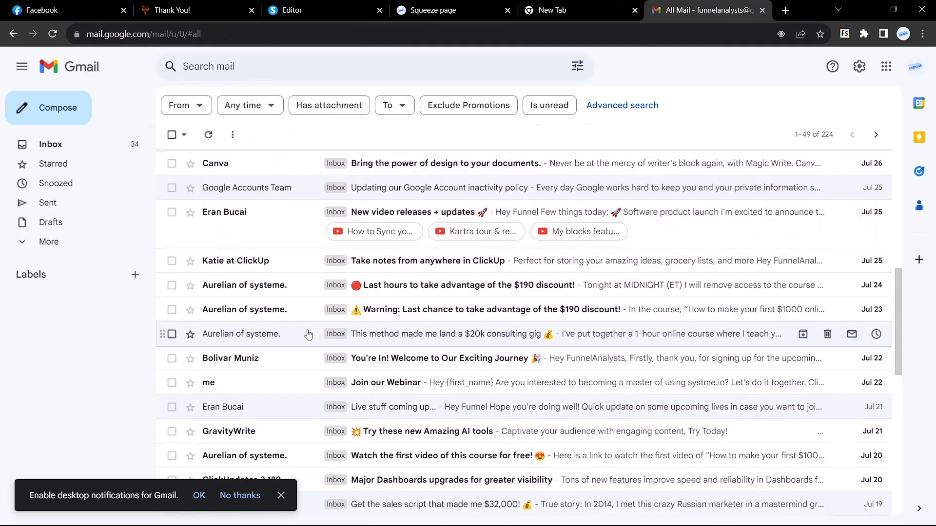
click(264, 366)
scroll(302, 392, down, 2)
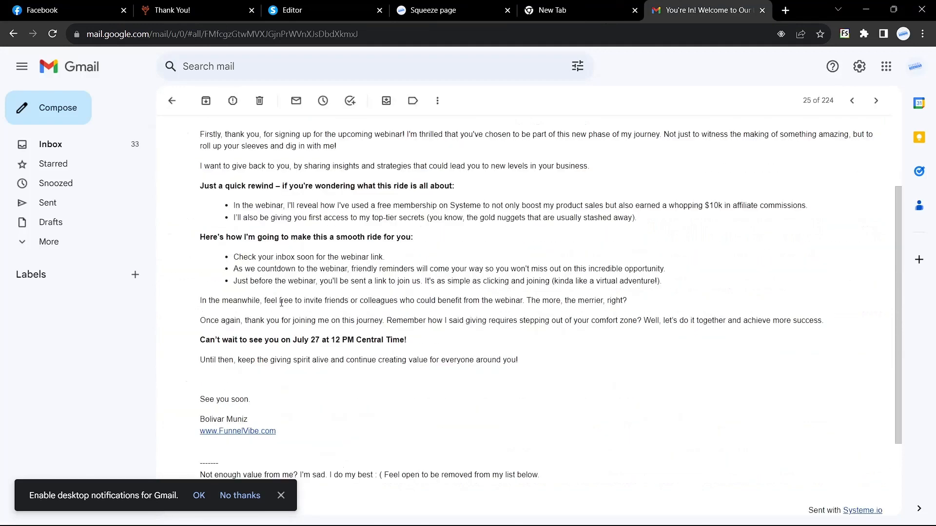
scroll(281, 304, up, 1)
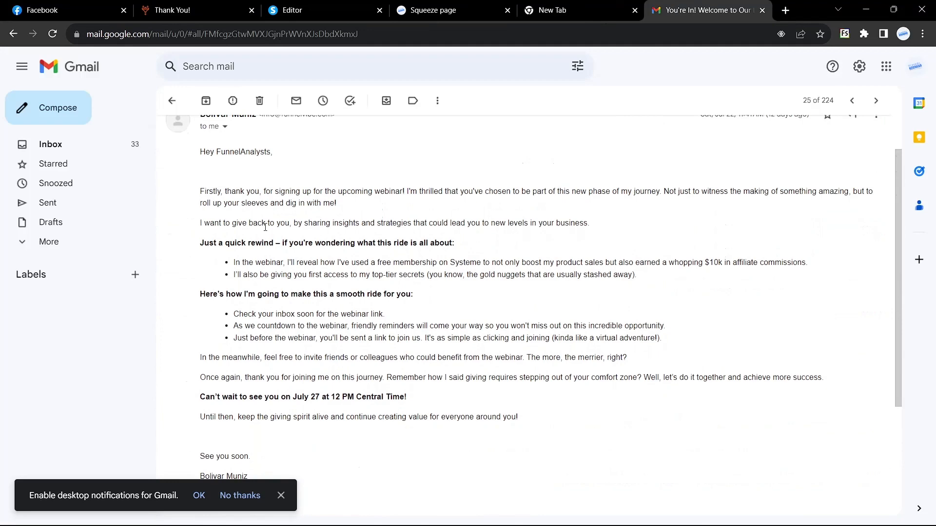
click(322, 10)
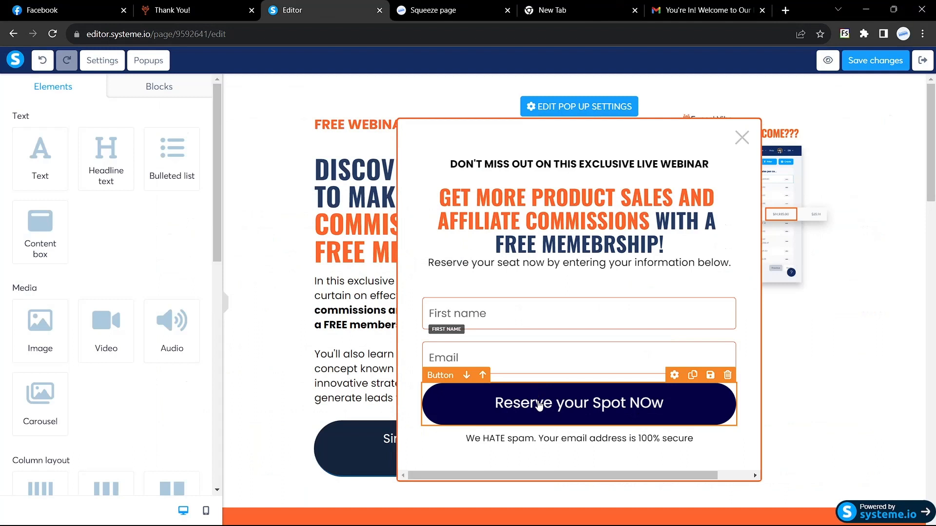
Make the popup's 'Reserve your Spot NOw' button use Send form and redirect to the next funnel step.
click(563, 407)
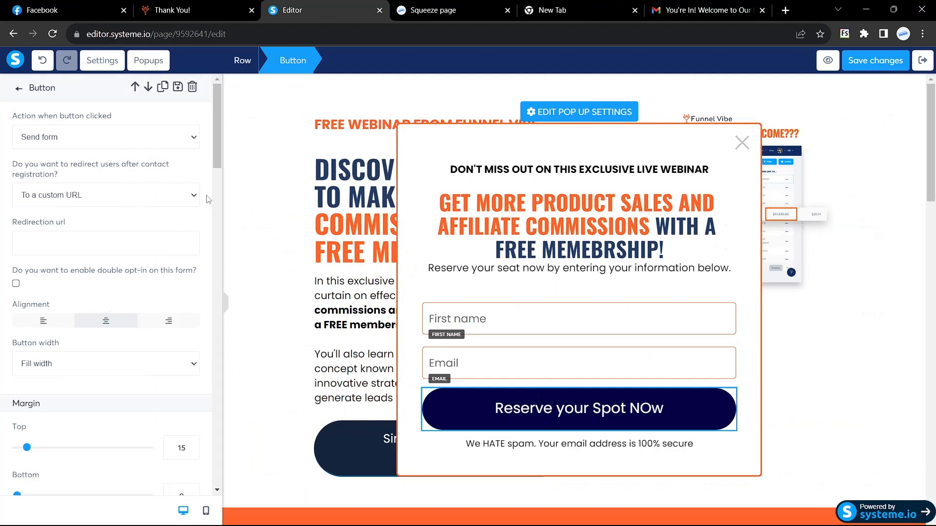
click(186, 139)
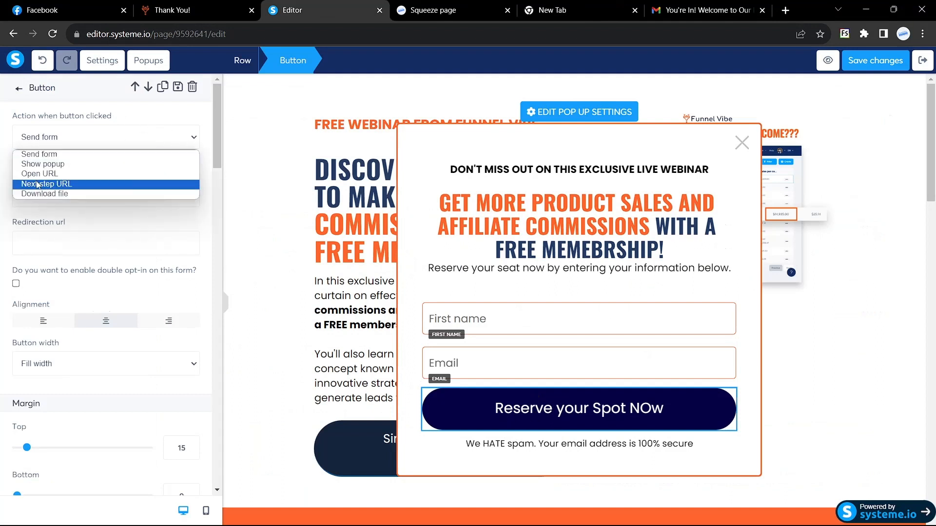
click(41, 154)
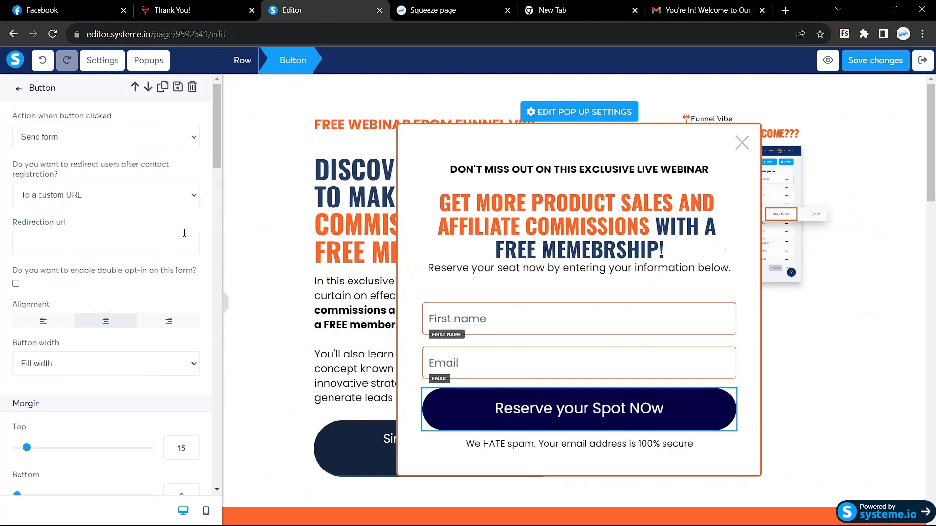
click(195, 197)
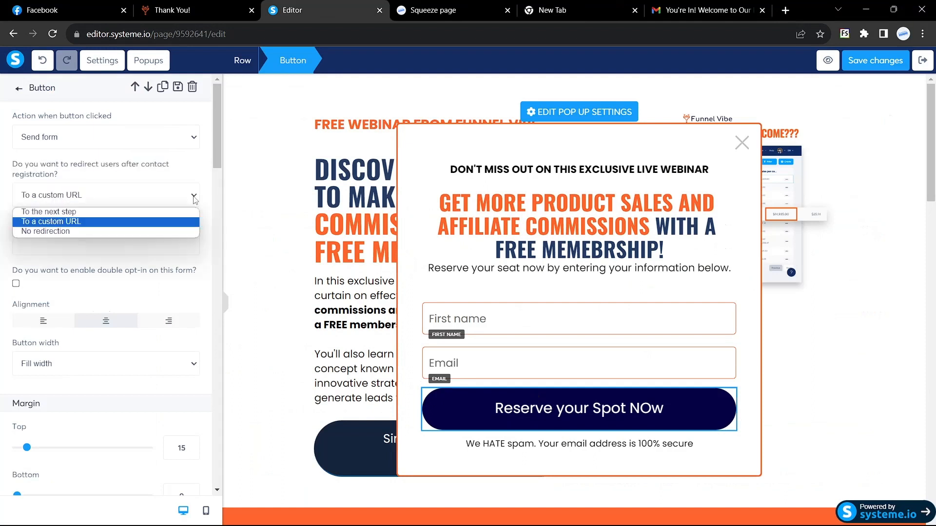
click(108, 213)
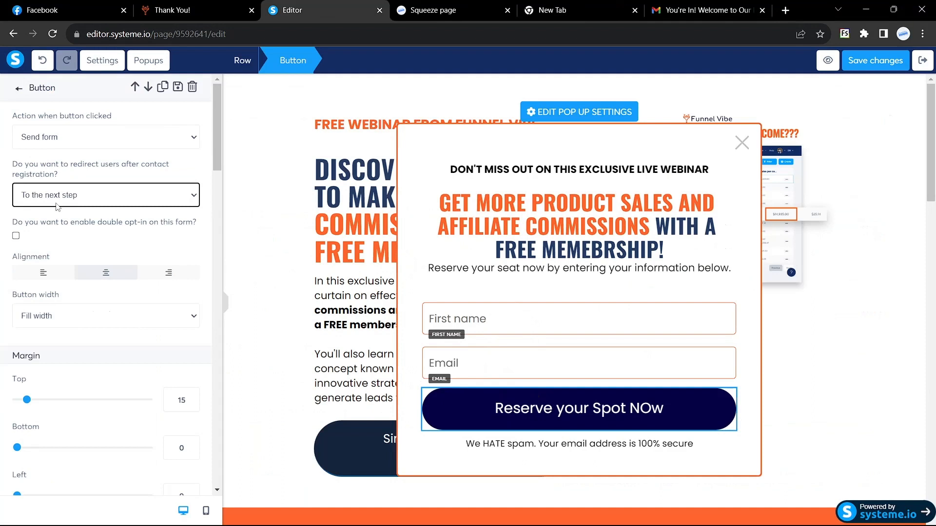
Save the popup button settings and deselect the popup to return to the page elements.
click(874, 60)
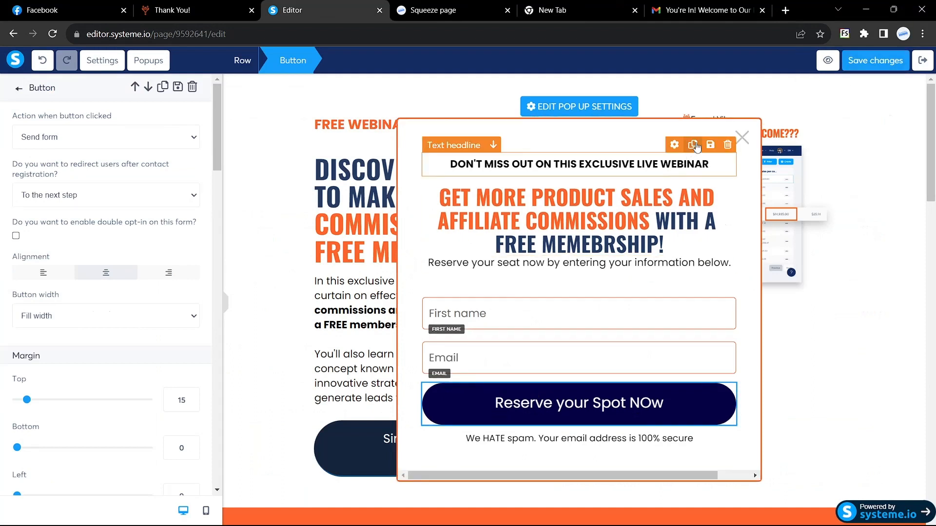
click(742, 143)
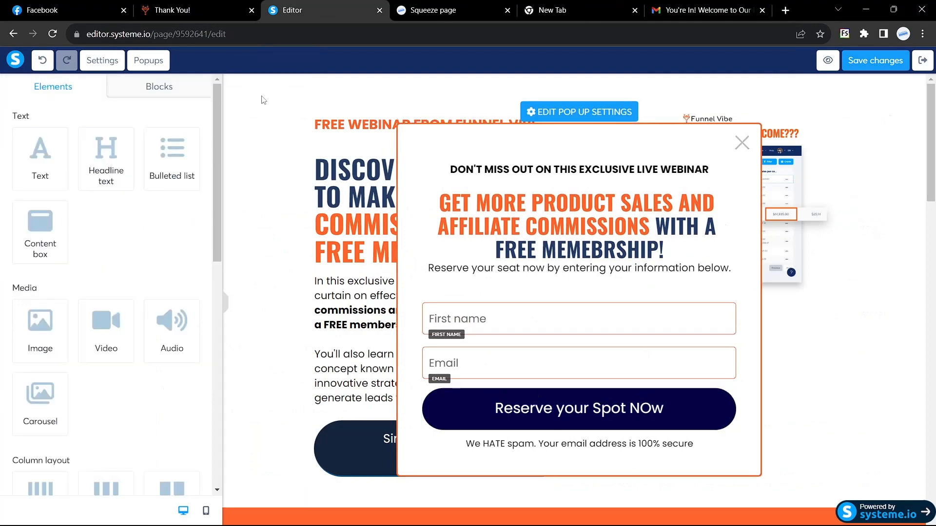
Make the bottom 'Sing up to Webinar Now' button show Popup №1, save, and view the Squeeze page.
click(148, 60)
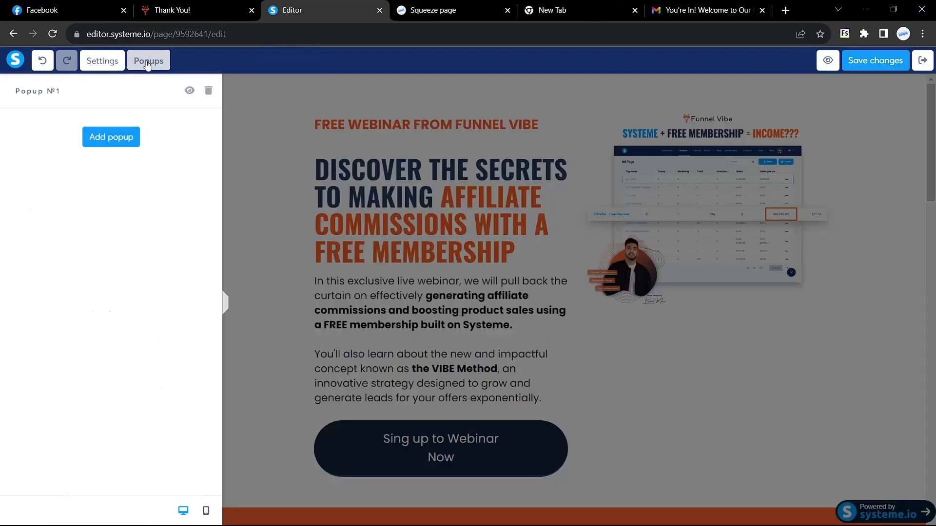
click(269, 143)
scroll(385, 282, down, 15)
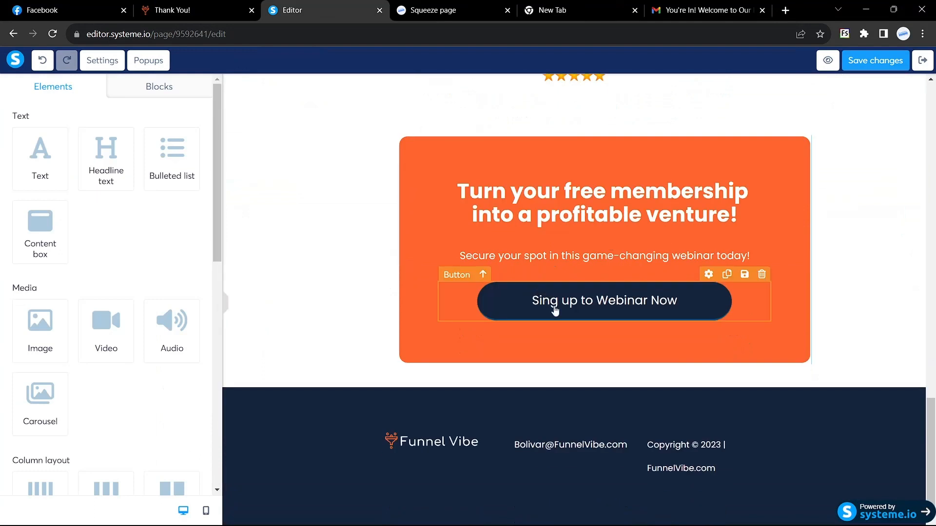
click(554, 310)
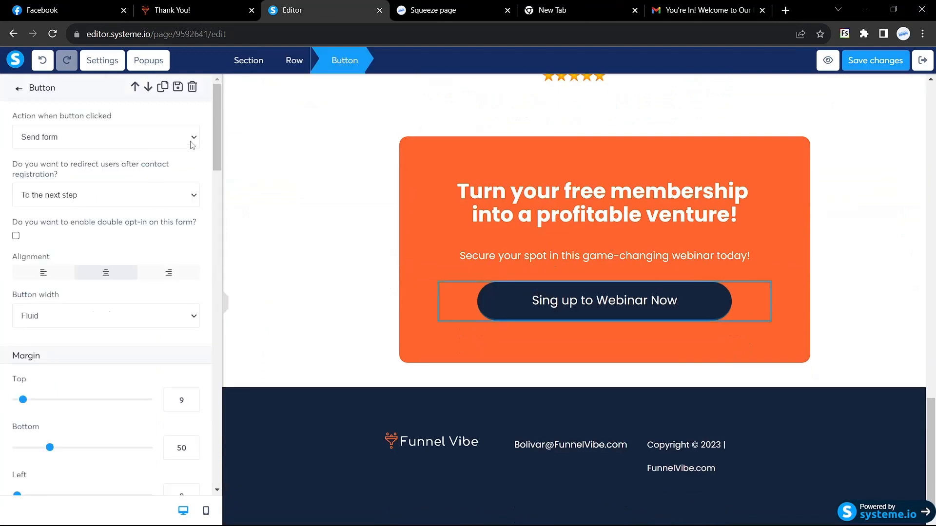
click(192, 141)
click(82, 166)
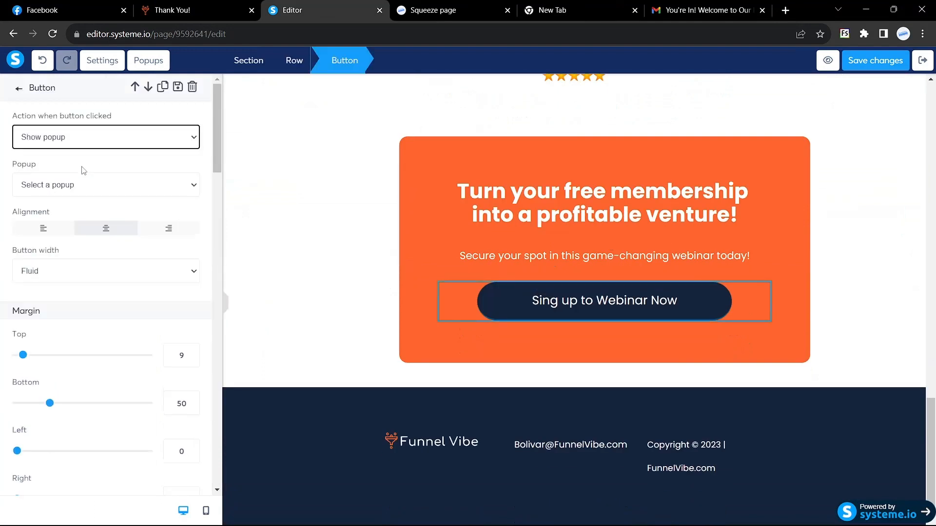
click(182, 186)
click(34, 211)
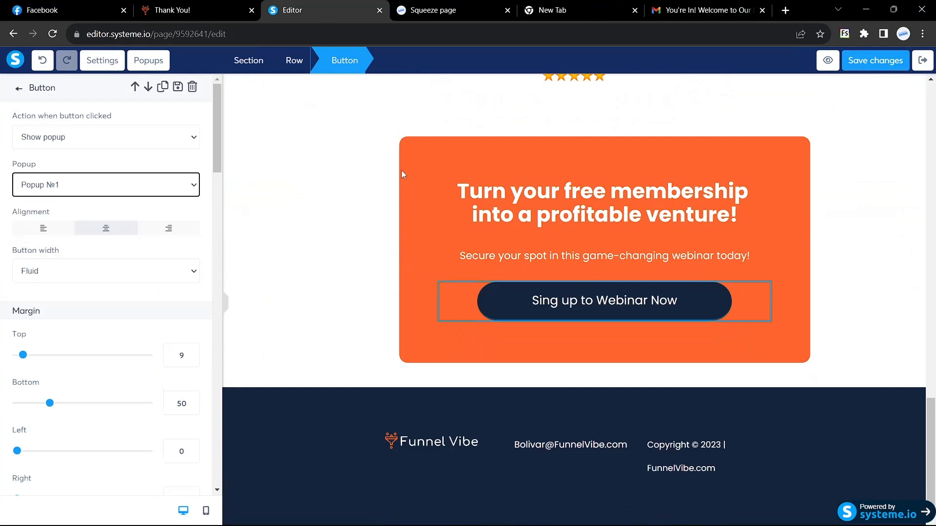
click(876, 60)
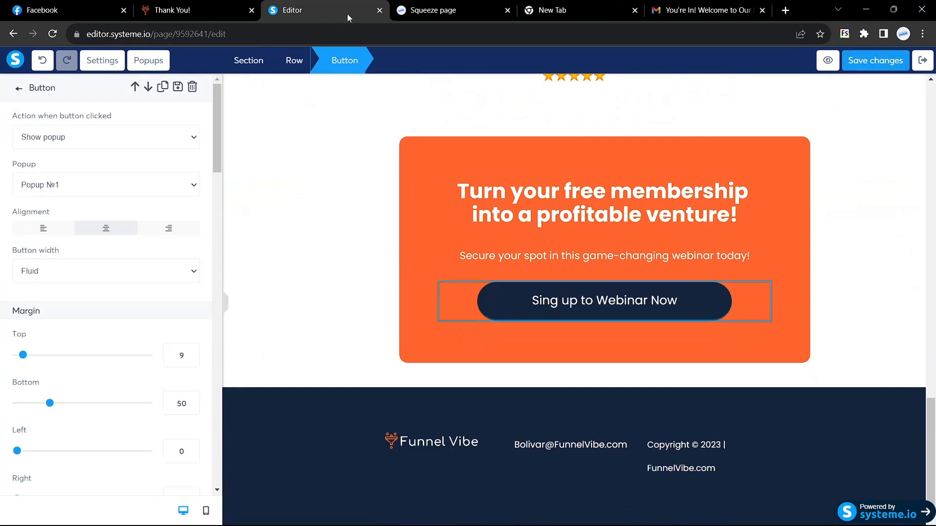
click(429, 11)
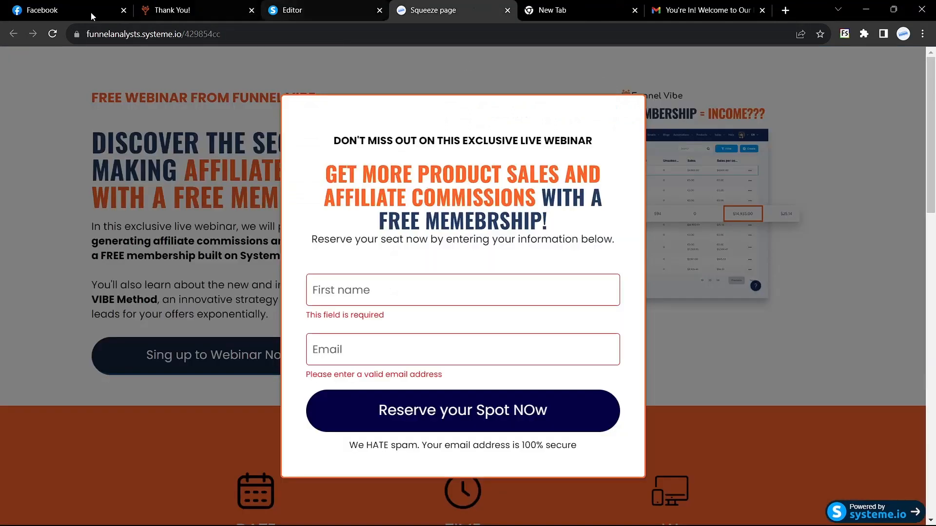
Reload the Squeeze page and check that the top and bottom signup buttons open the popup.
click(52, 33)
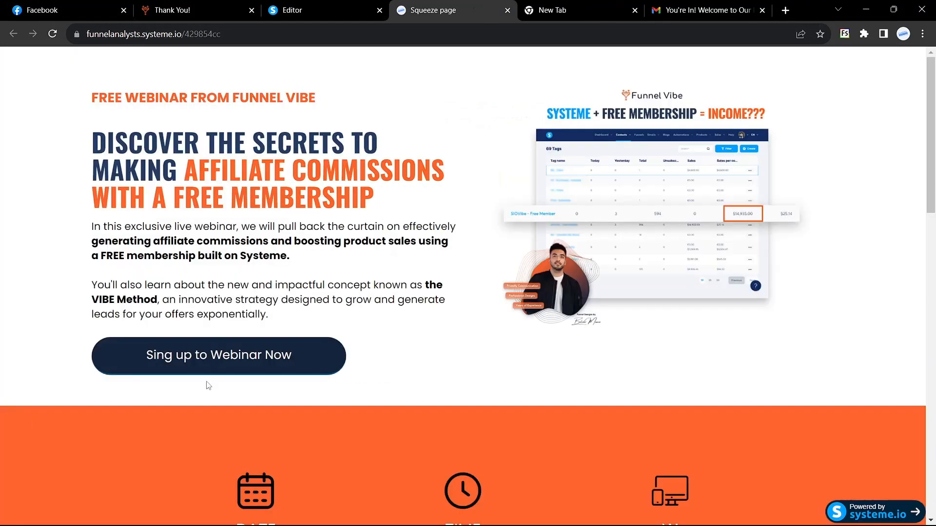
click(218, 359)
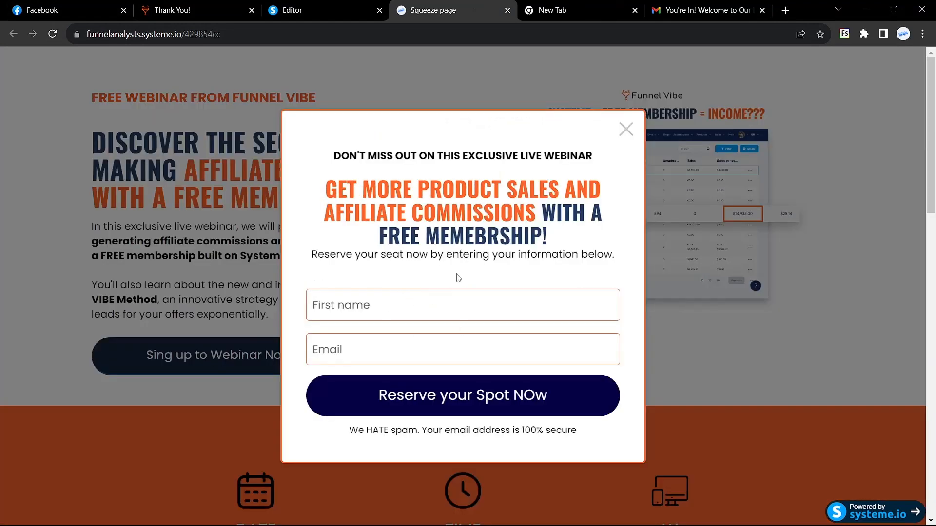
click(626, 130)
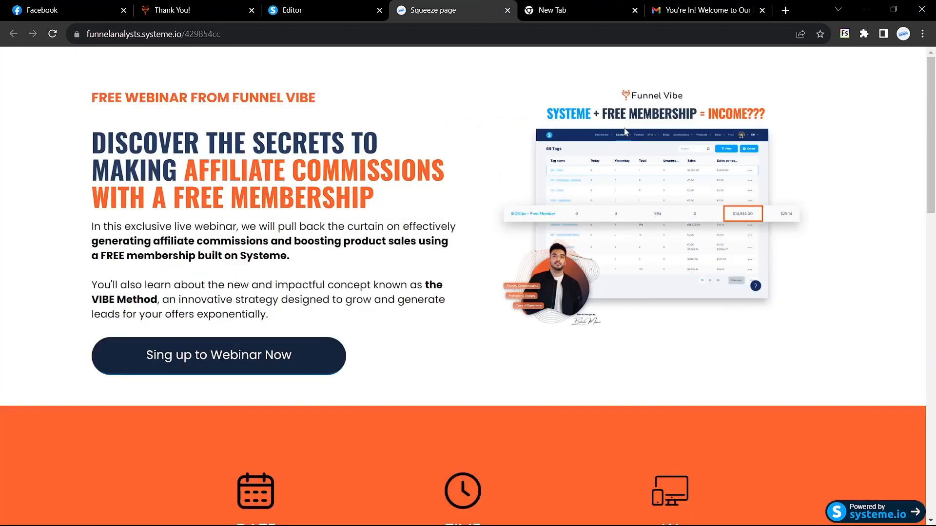
scroll(537, 271, down, 20)
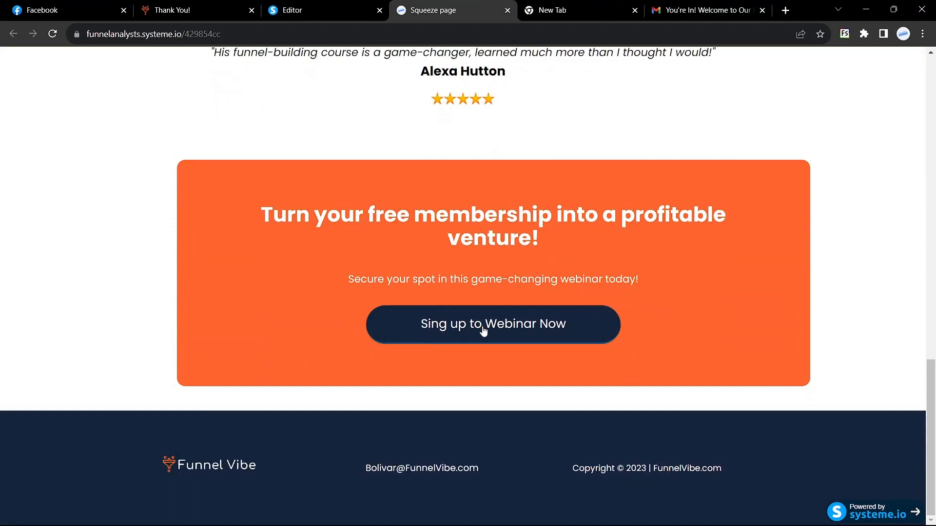
click(483, 330)
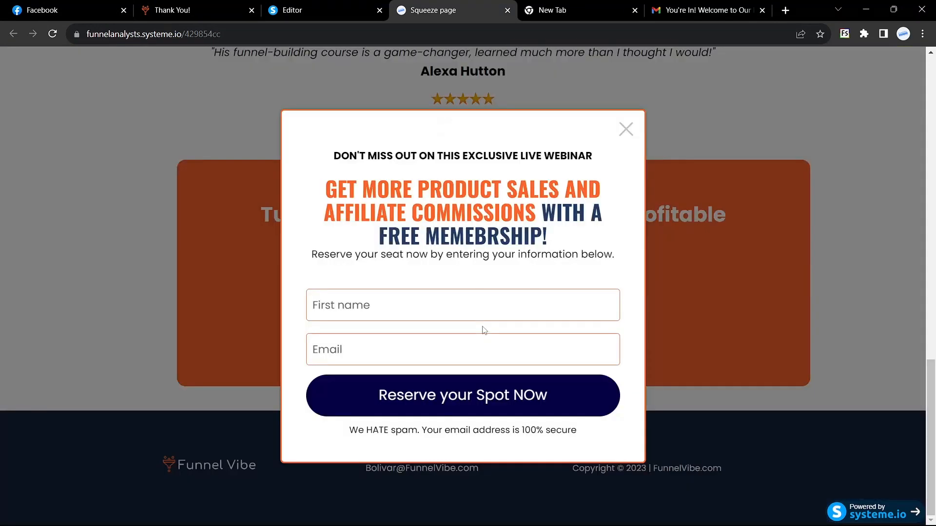
Fill the popup with first name 'Test' and a test Gmail address, then submit it.
click(341, 310)
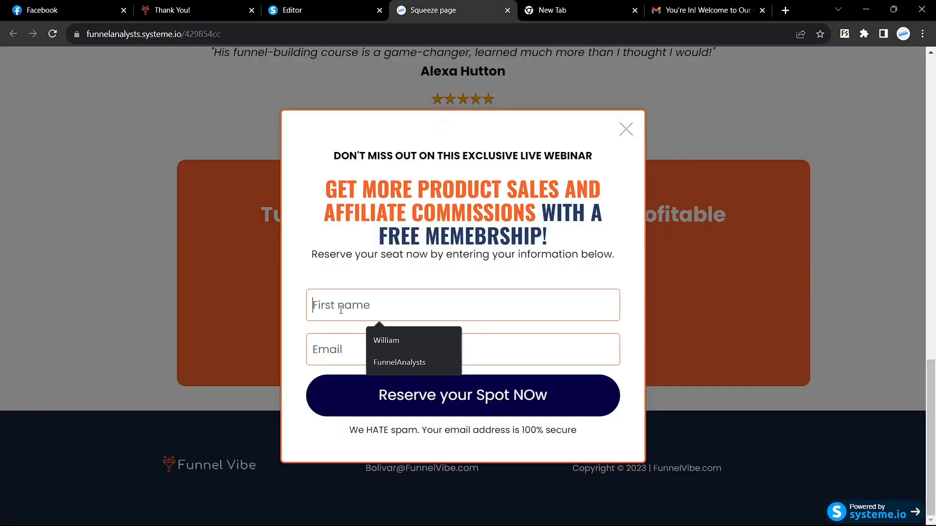
click(351, 287)
click(357, 300)
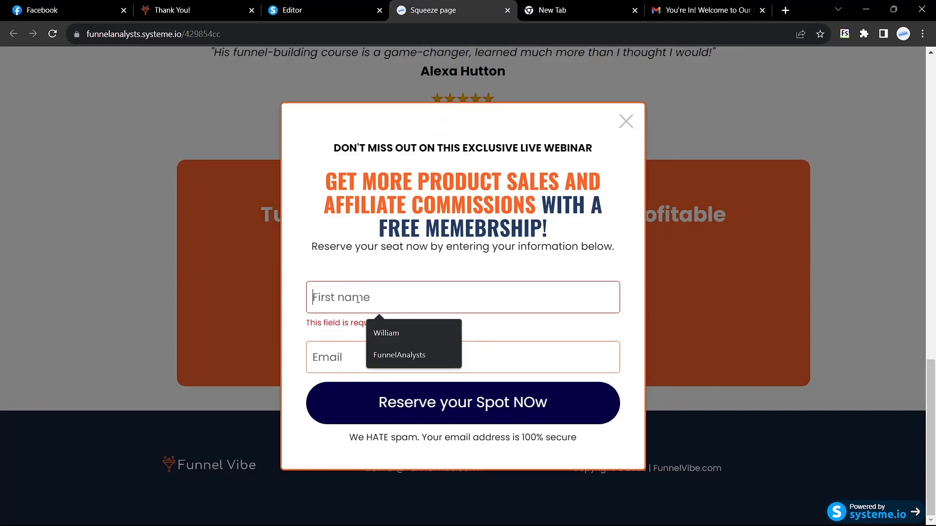
text(Test)
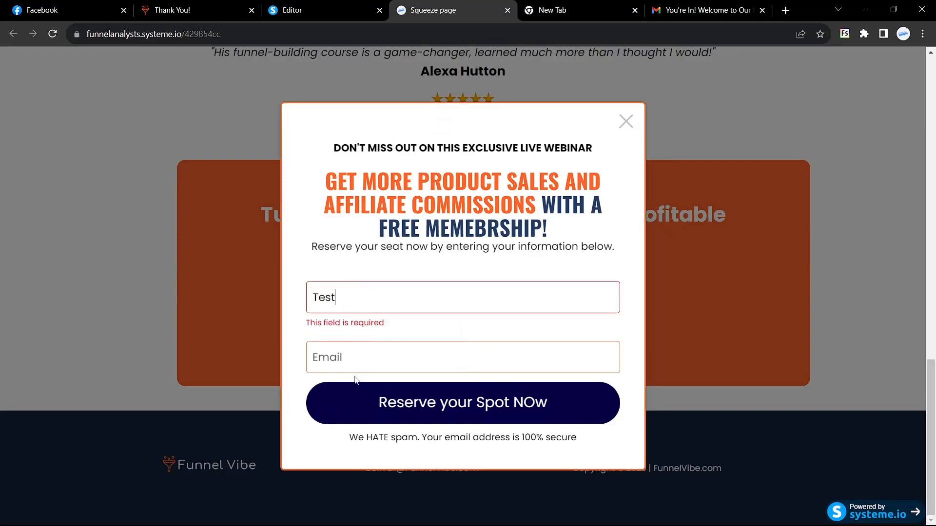
click(356, 370)
text(test)
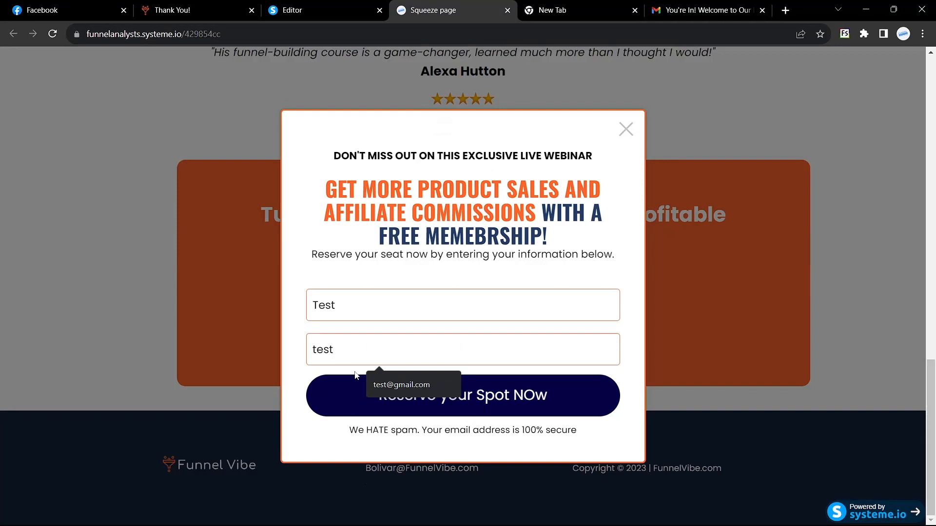
key(BackSpace)
key(BackSpace)
key(BackSpace)
key(BackSpace)
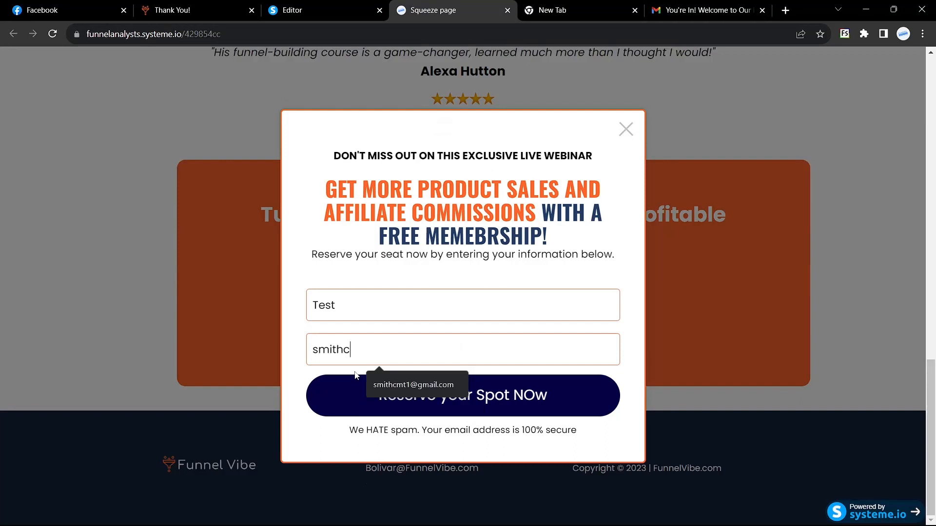
click(408, 385)
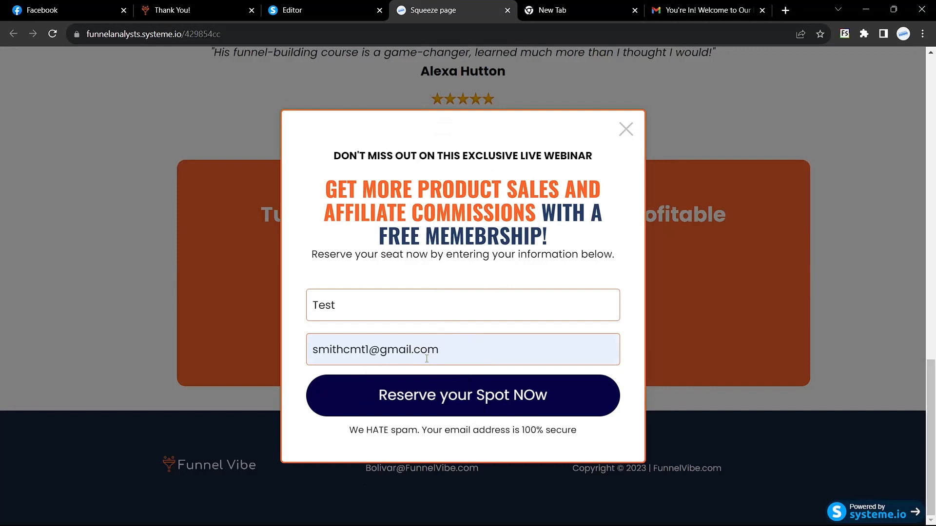
click(431, 400)
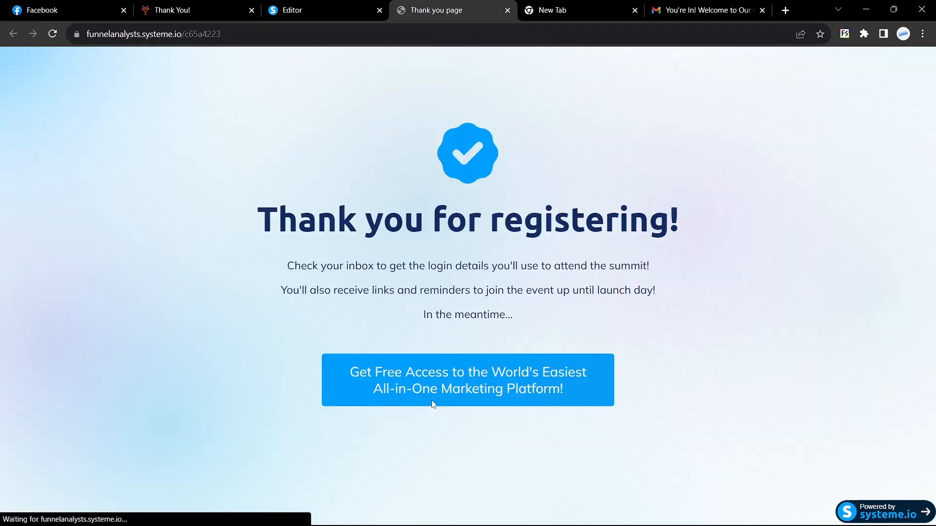
Select and clear the thank-you message text, then return to the page editor.
drag(240, 209, 677, 339)
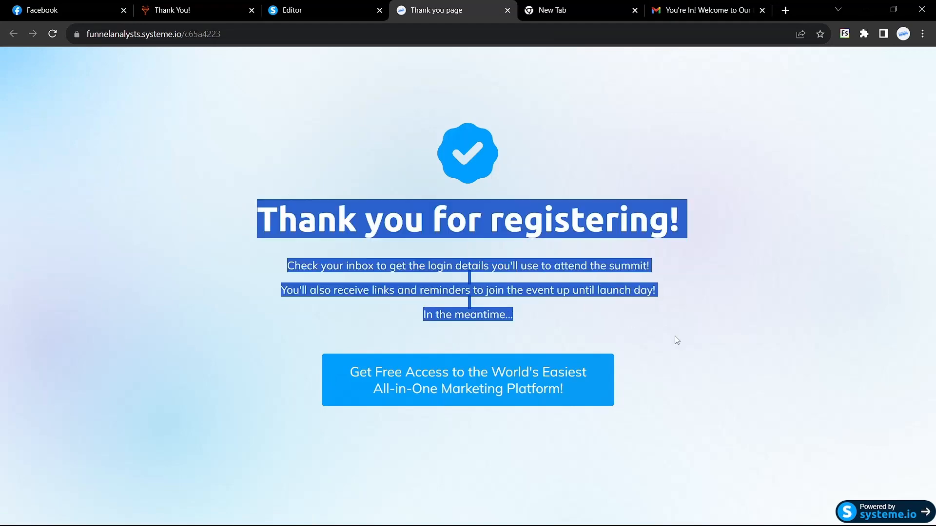
click(672, 342)
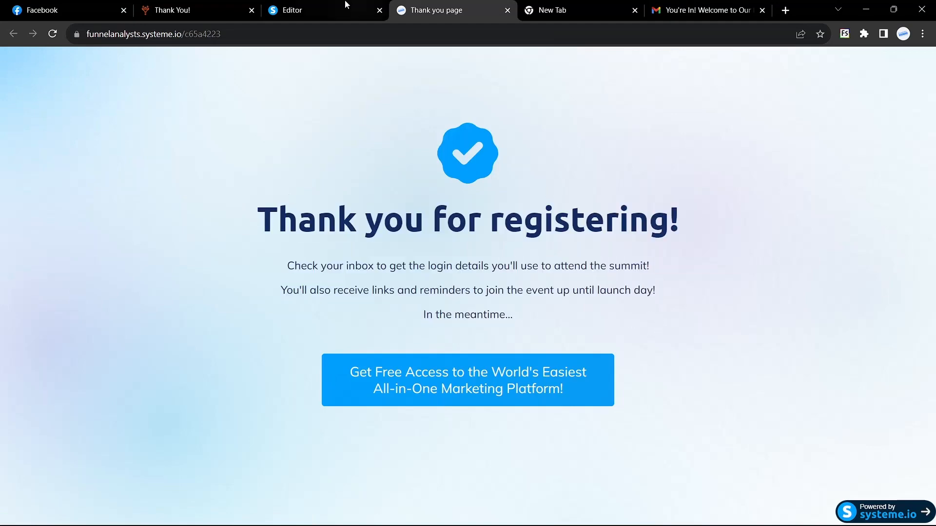
click(344, 7)
click(456, 9)
click(346, 7)
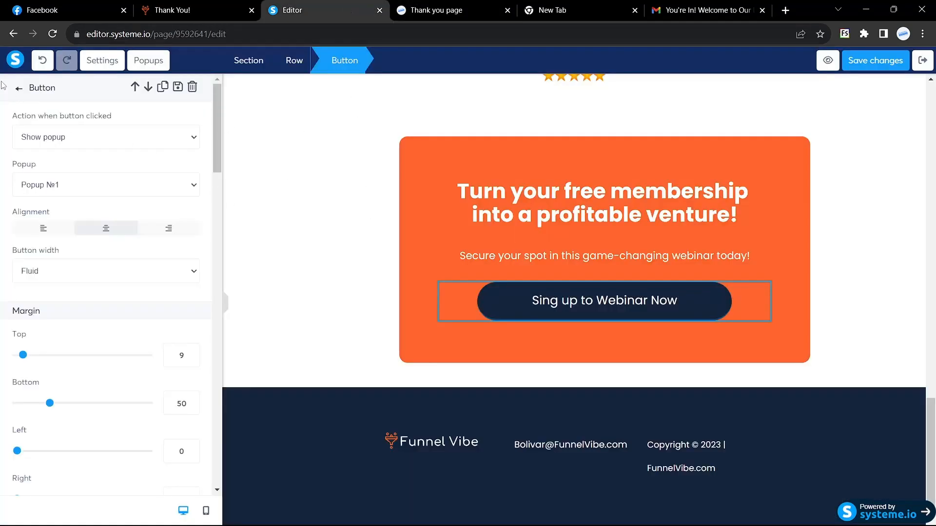
Exit the editor, check the funnel's Leads, and open the new 'Test' lead's contact record.
click(923, 60)
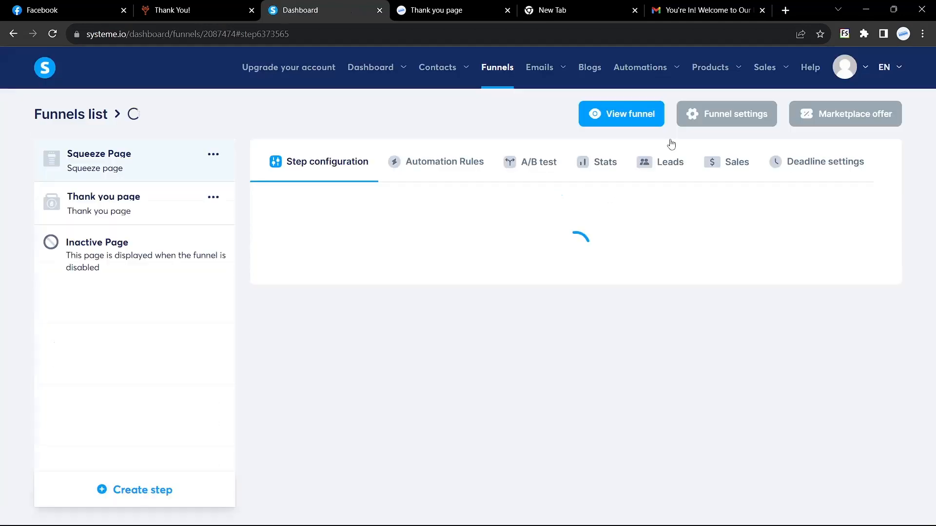
click(664, 158)
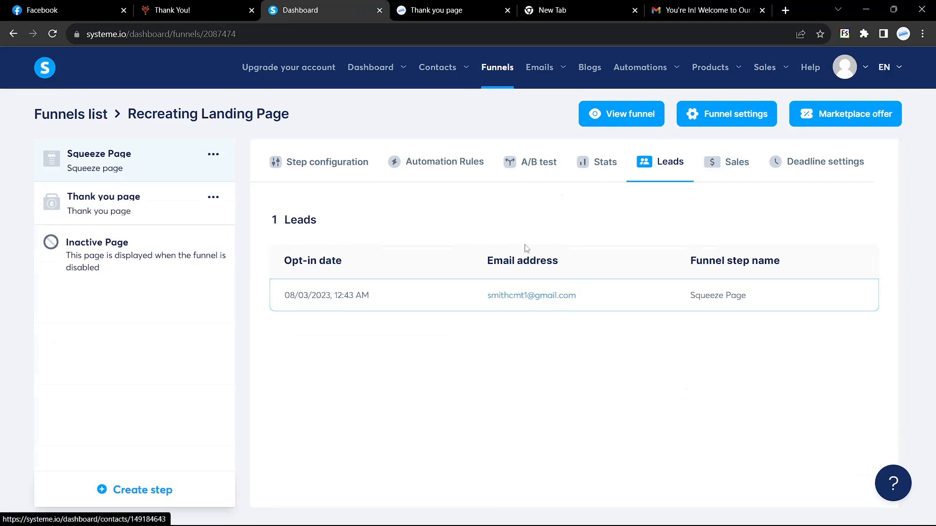
click(442, 297)
drag(516, 197, 477, 195)
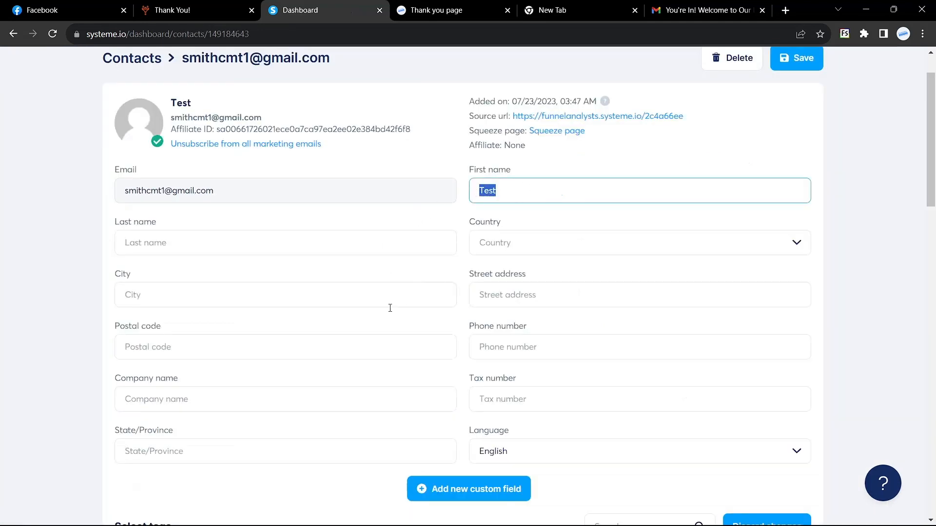
Check the Contacts list for the test contact, then open the Funnels list showing 2 funnels.
scroll(388, 309, up, 2)
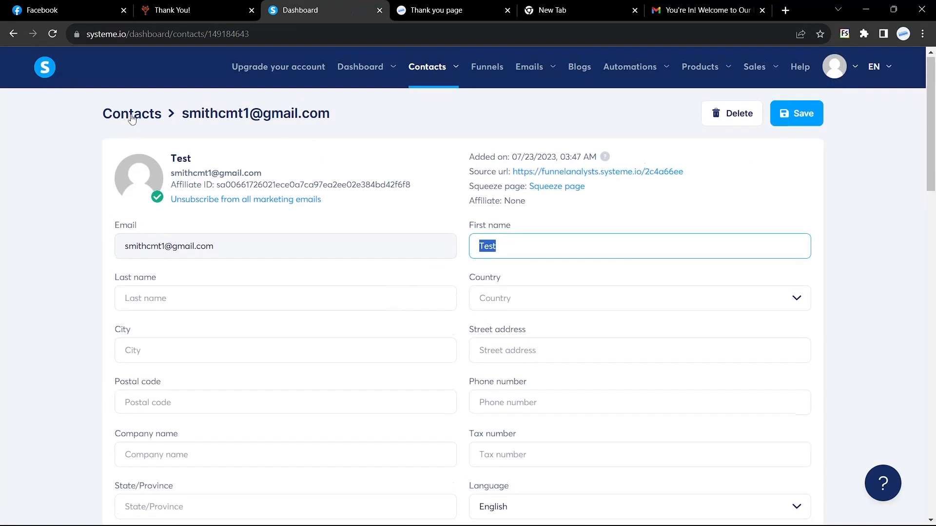
click(129, 117)
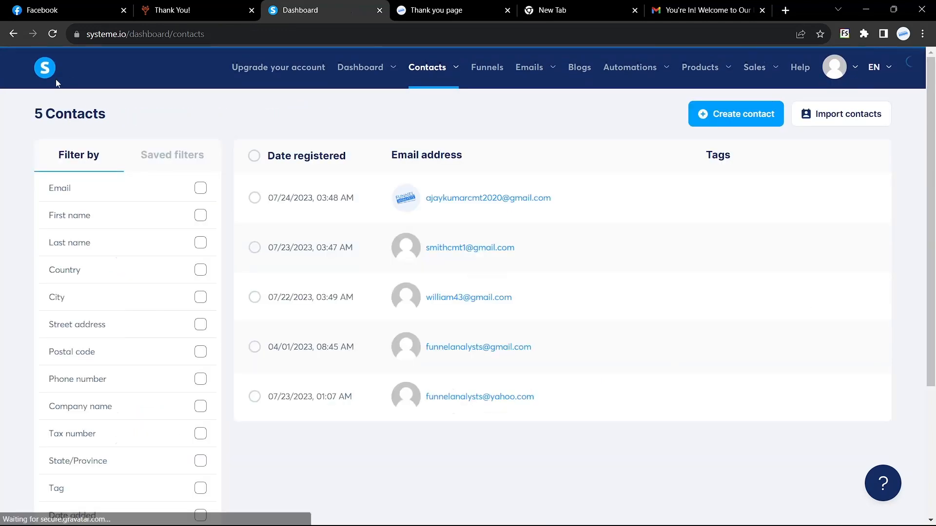
click(13, 34)
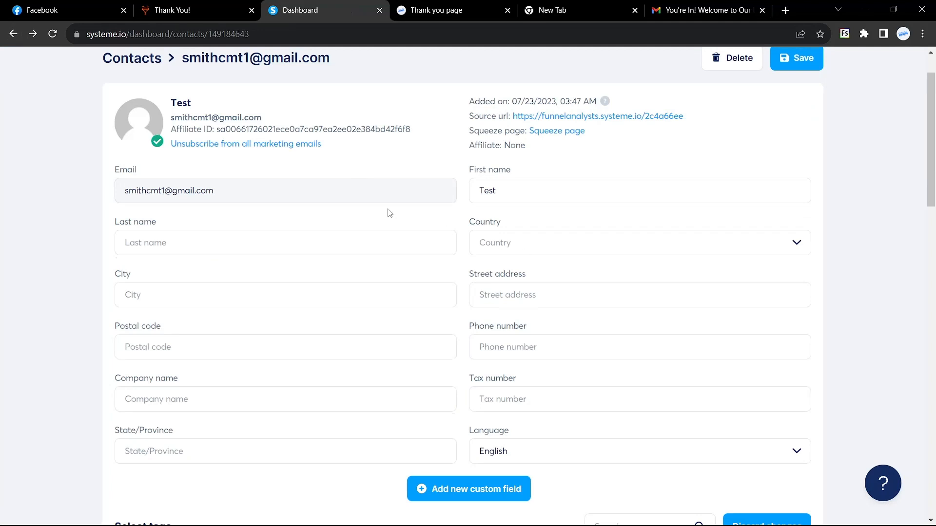
scroll(389, 213, up, 1)
mouse_move(446, 73)
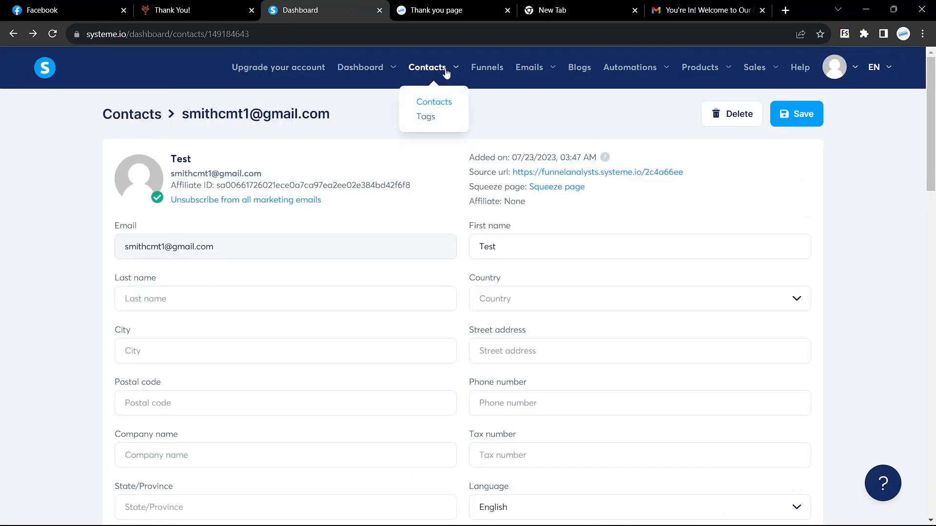
click(488, 72)
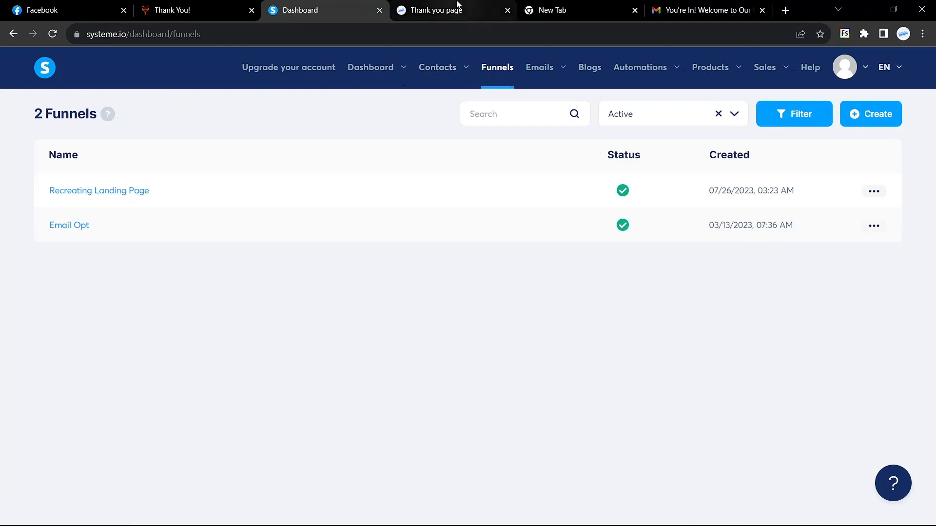
click(457, 9)
click(222, 9)
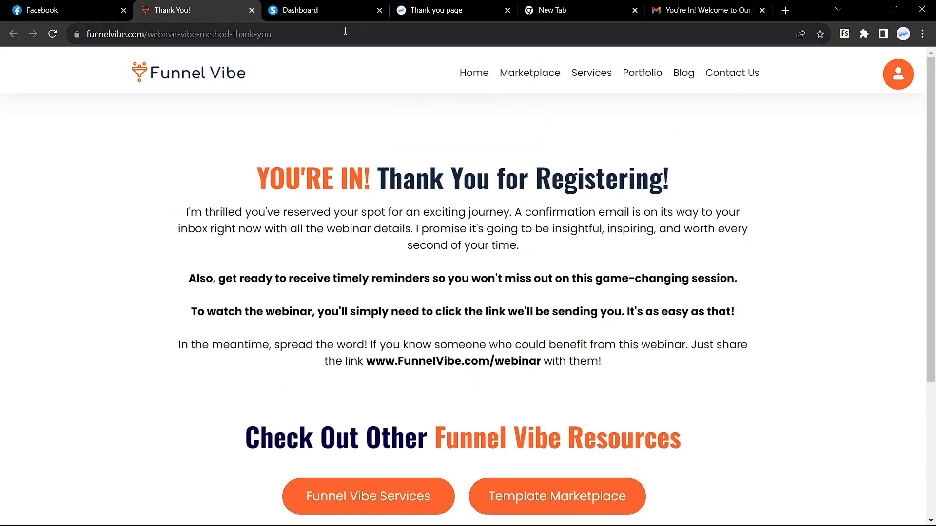
click(197, 76)
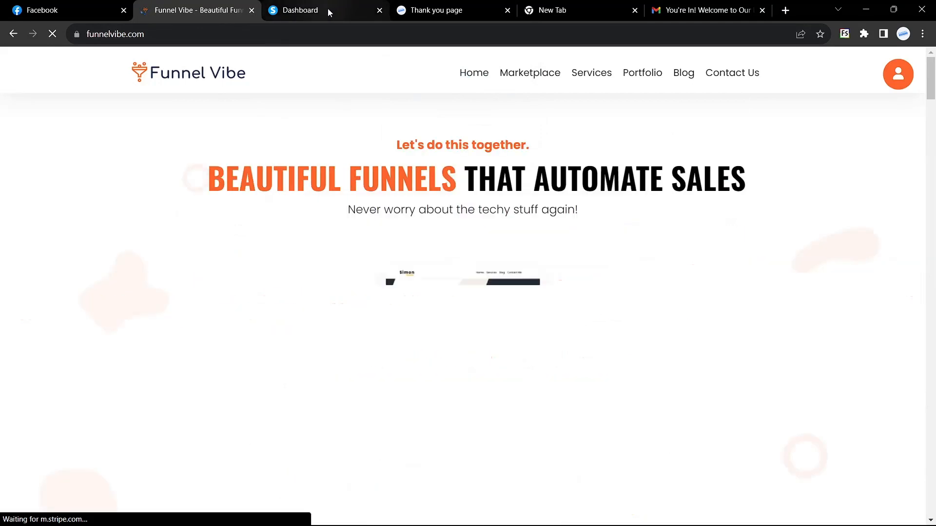
click(328, 12)
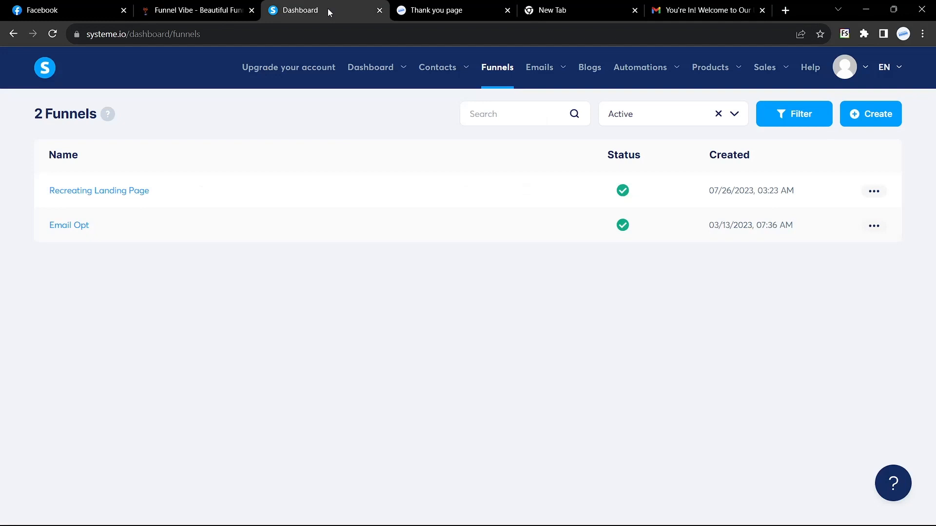
click(438, 10)
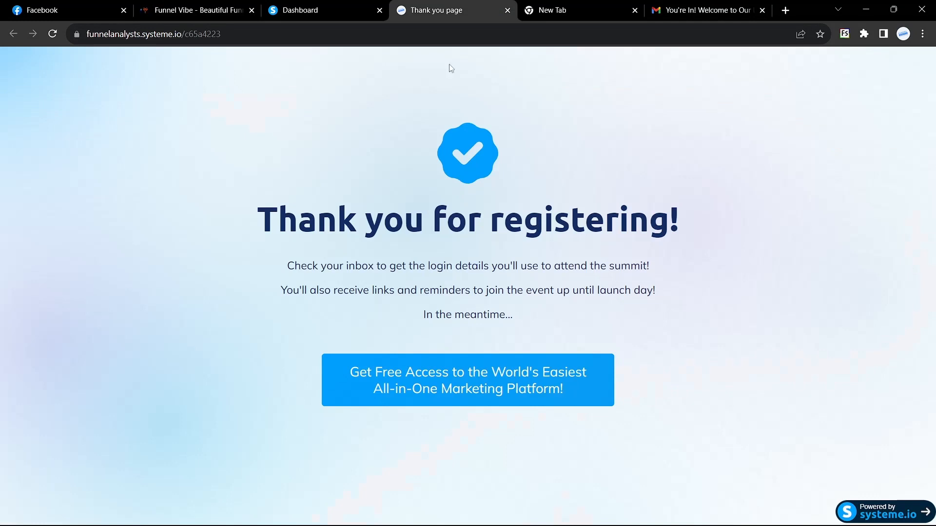
click(340, 17)
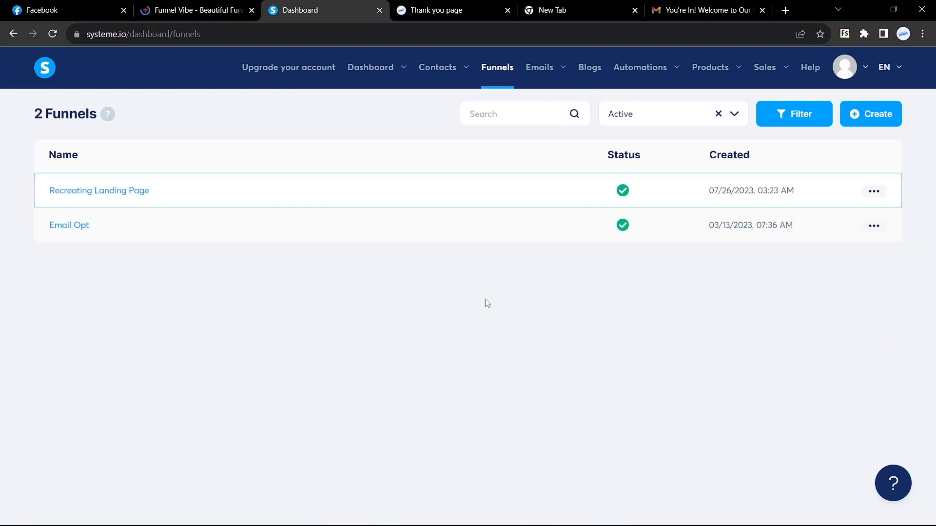
mouse_move(542, 76)
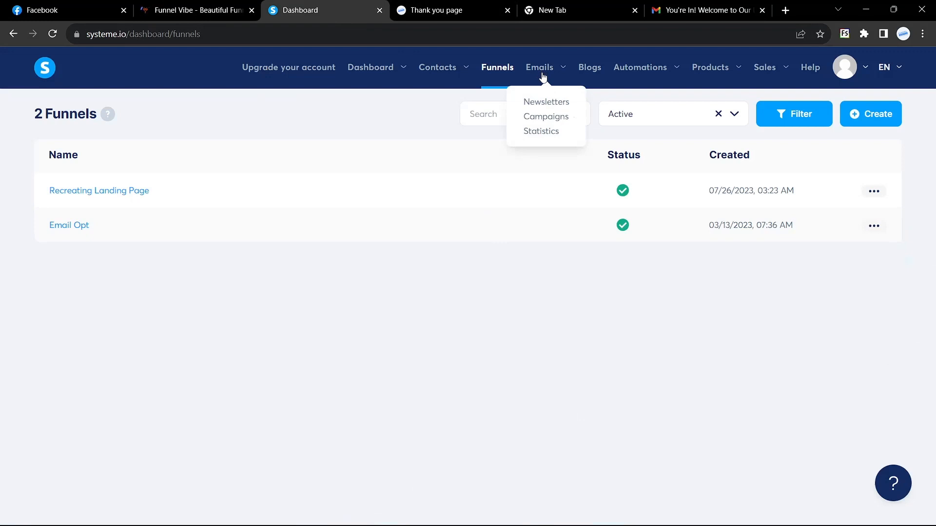
Create an email campaign named 'Welcome Message' and open its page.
click(550, 117)
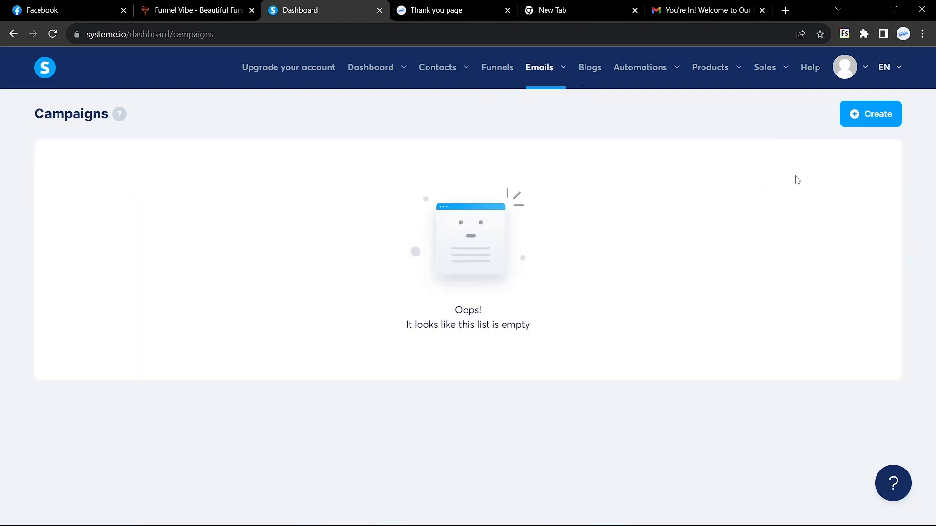
click(874, 119)
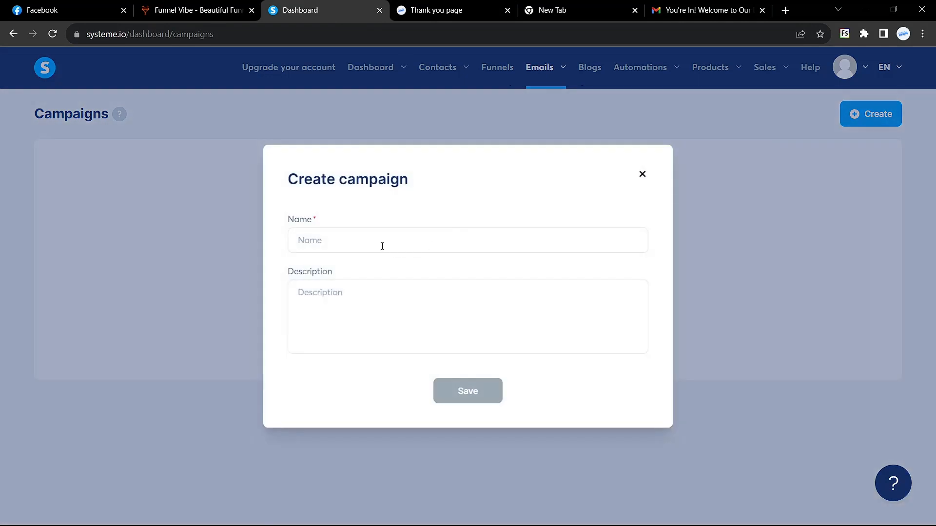
click(382, 246)
text(Welcom)
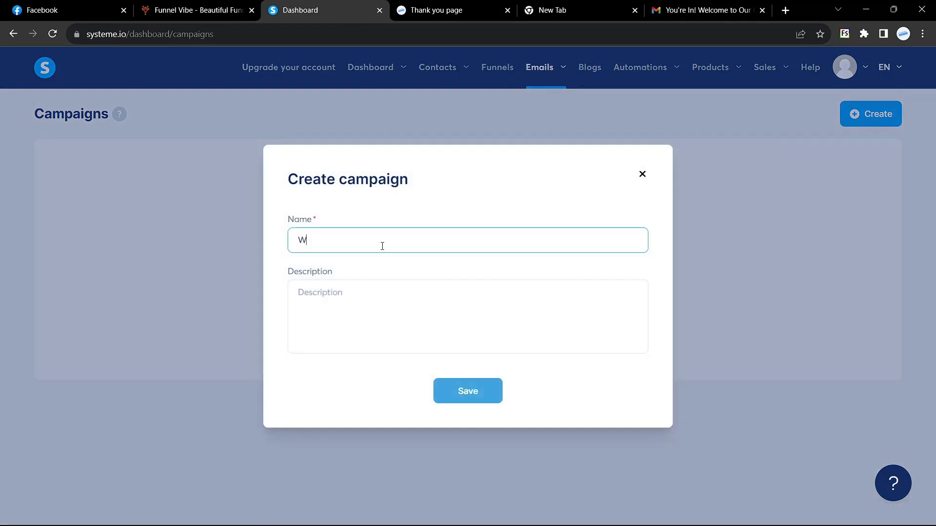
key(BackSpace)
key(BackSpace)
key(BackSpace)
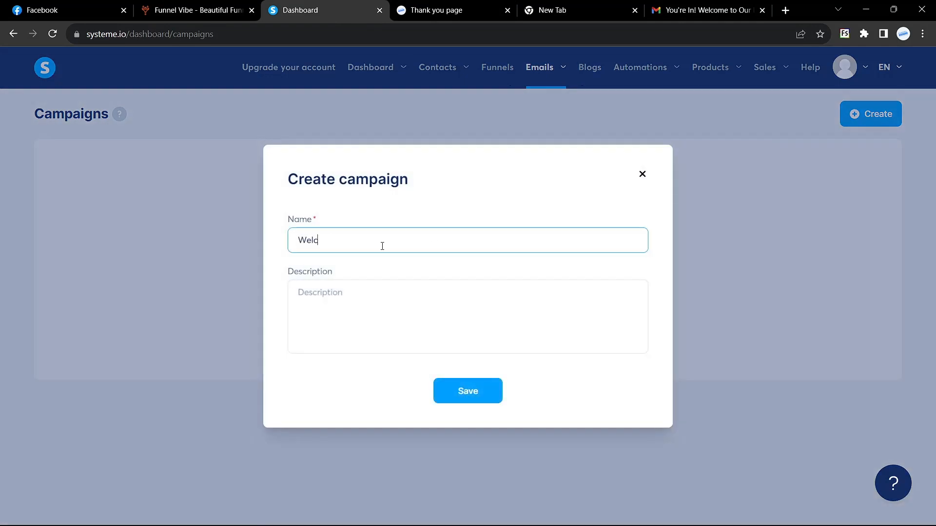
text(come Message)
click(463, 387)
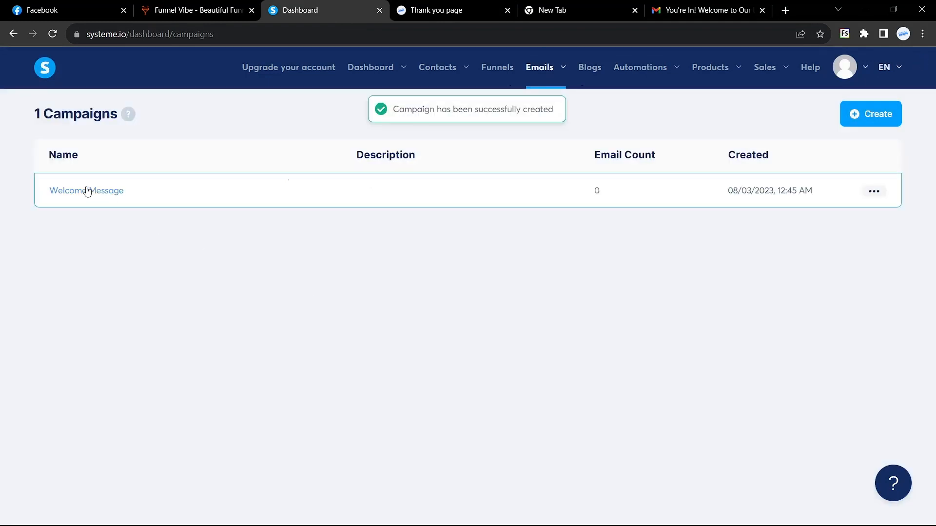
click(87, 191)
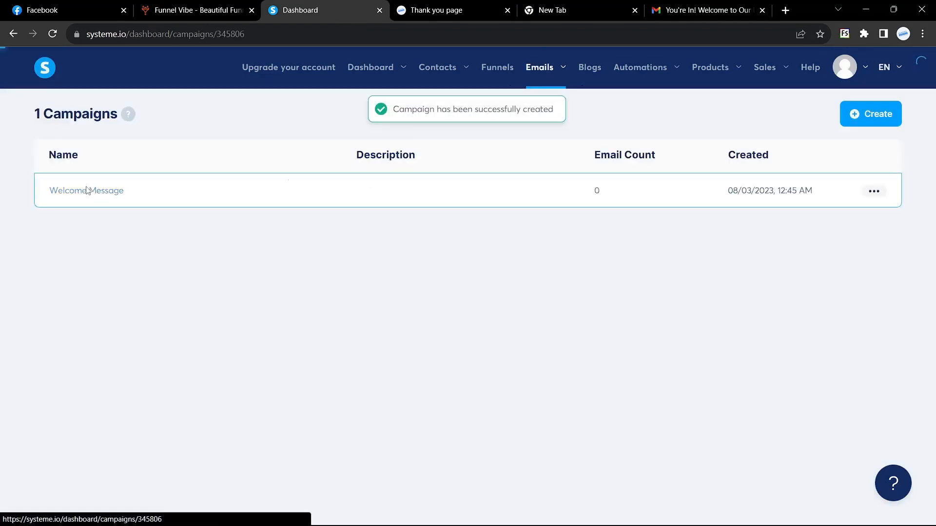
click(877, 120)
Copy the Gmail welcome email's subject 'You're In! Welcome to Our Exciting Journey' into the step's Subject.
click(383, 215)
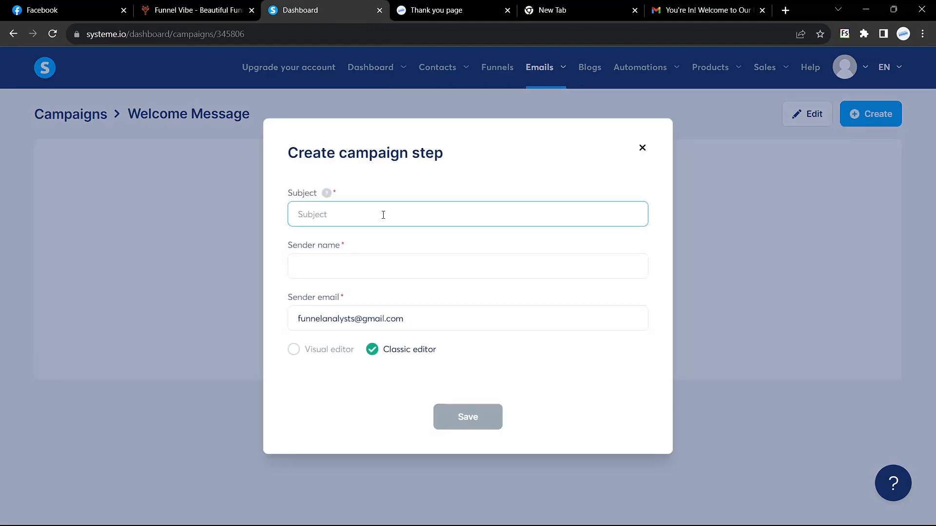
click(706, 9)
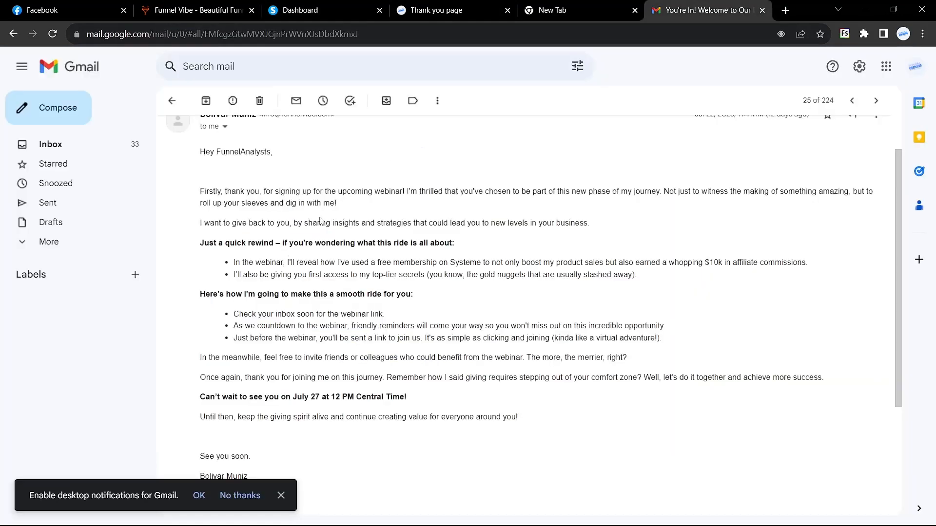
click(171, 101)
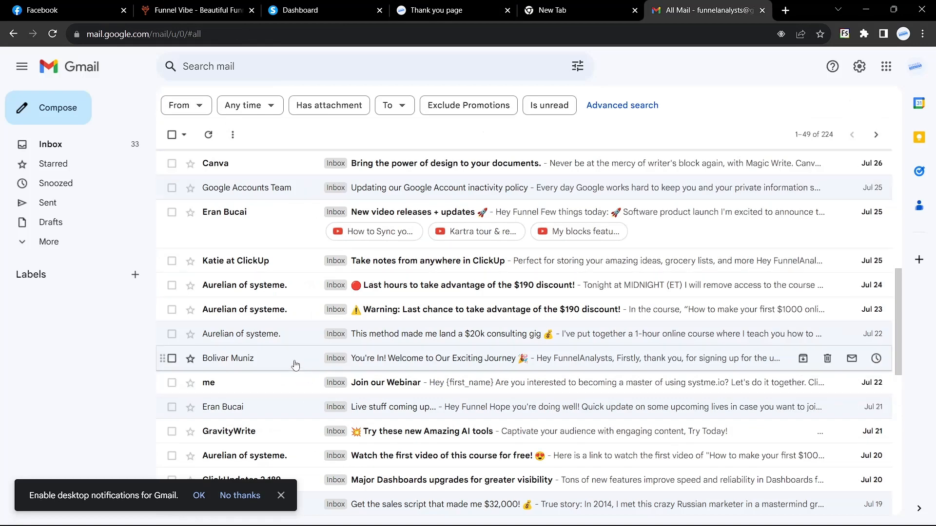
click(275, 366)
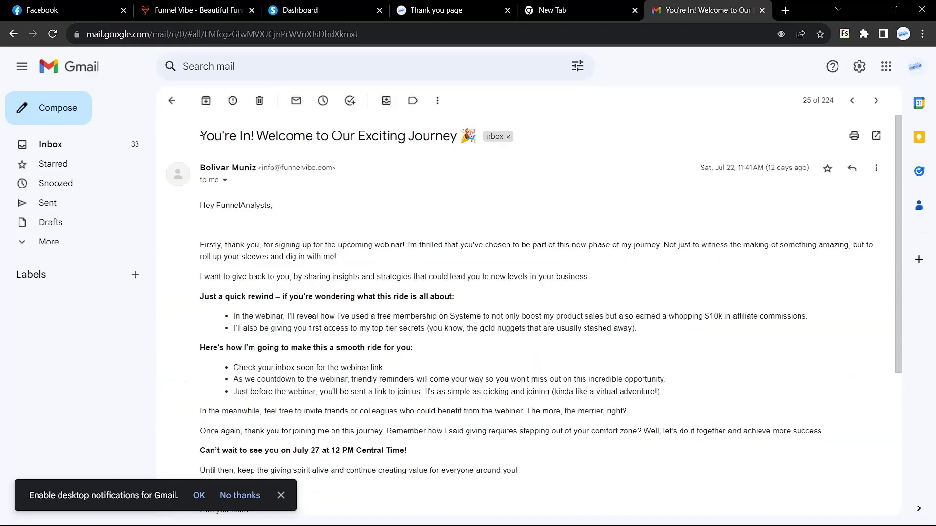
drag(200, 139, 480, 143)
key(ctrl+c)
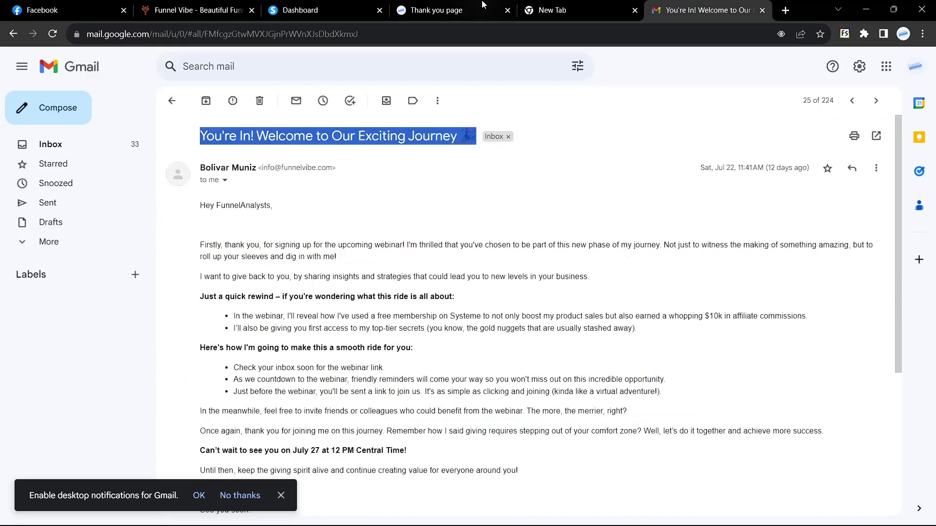
click(320, 10)
key(ctrl+v)
Set the sender name to FunnelAnalysts, keep the existing sender email, and save the step.
click(342, 267)
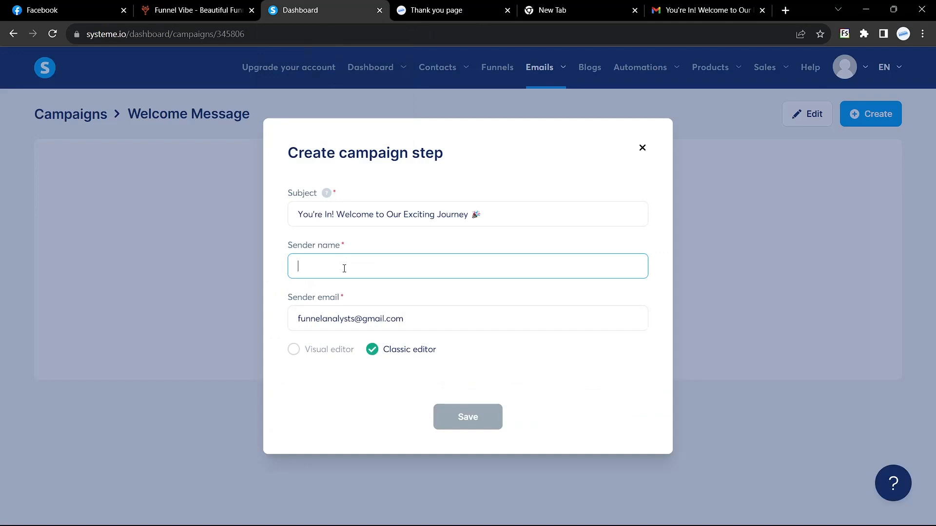
click(727, 5)
key(alt+Left)
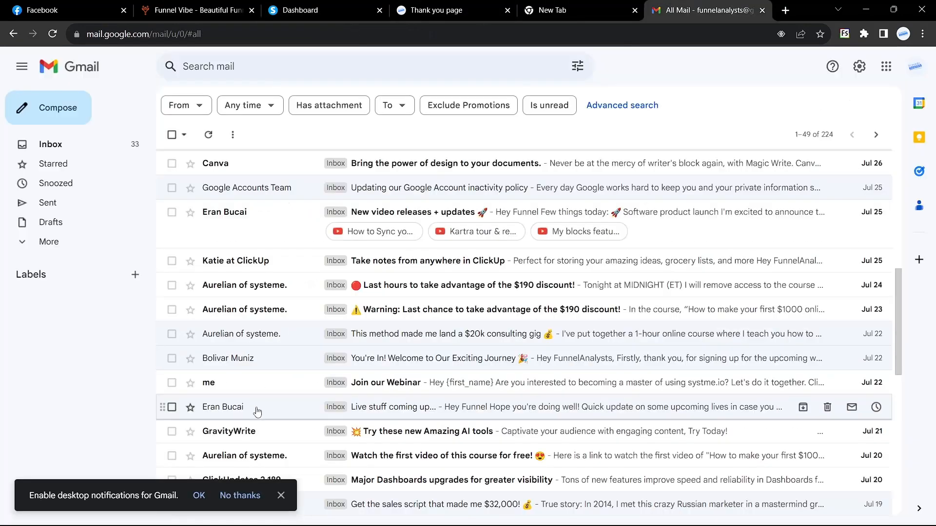
scroll(244, 429, down, 1)
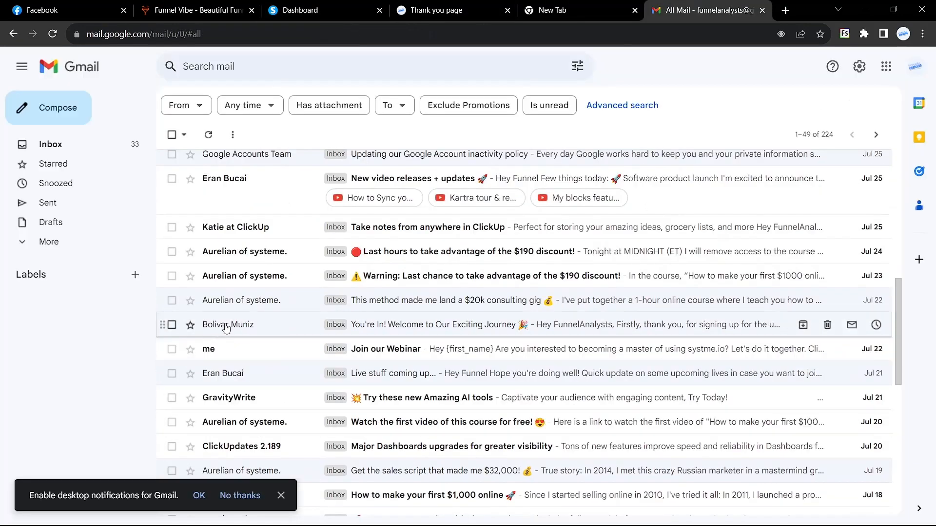
click(331, 8)
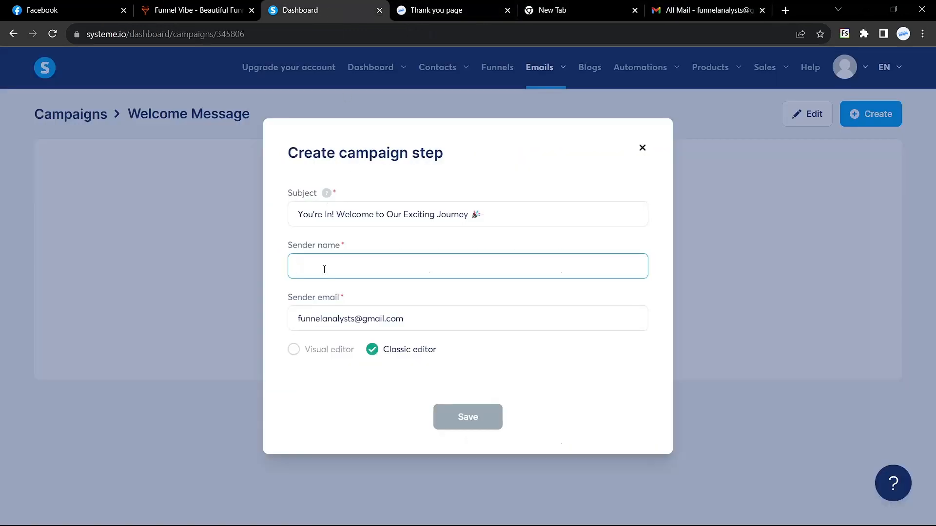
text(FunnelA)
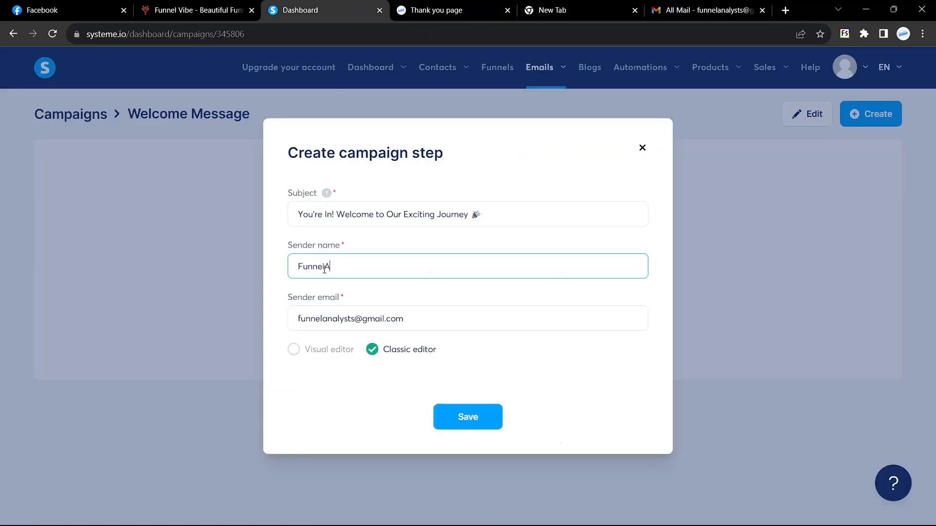
text(nalysts)
drag(407, 325, 273, 320)
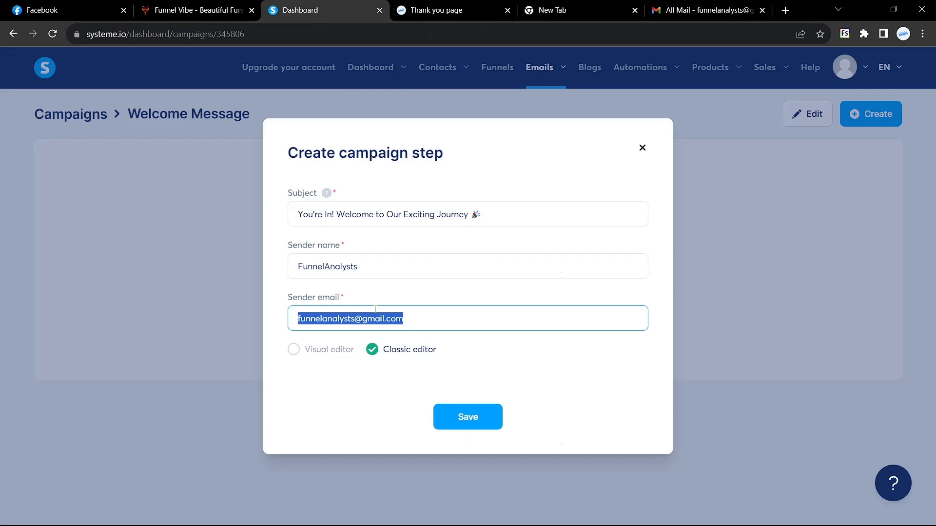
click(425, 313)
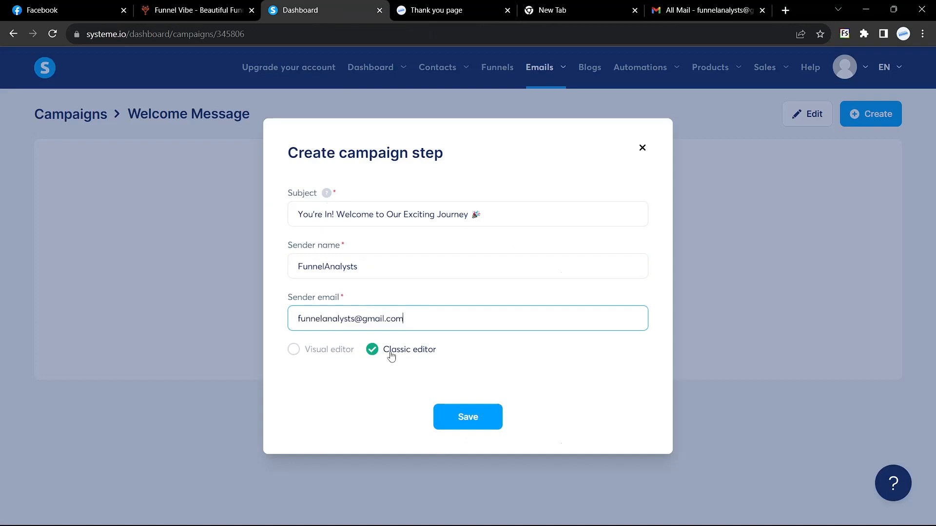
click(469, 423)
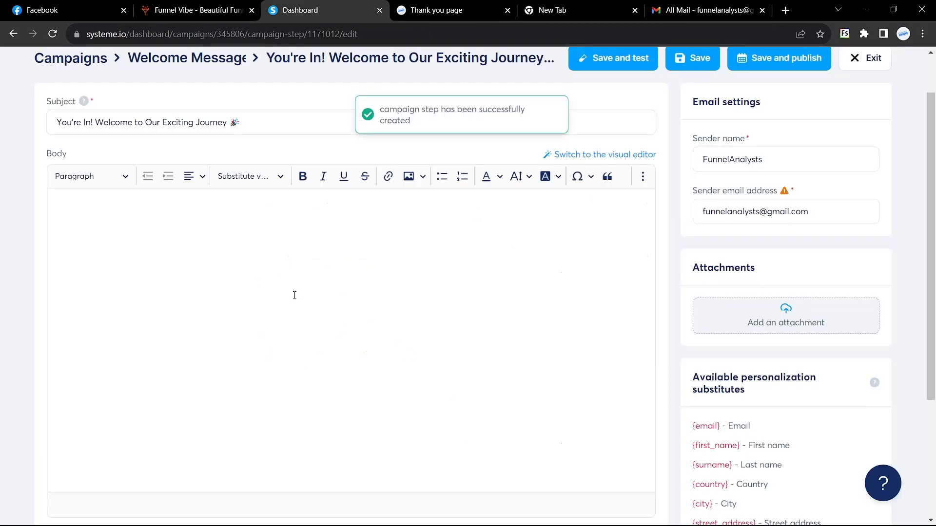
Copy the 'You're In!' email text from Gmail and paste it into the empty email body.
click(712, 13)
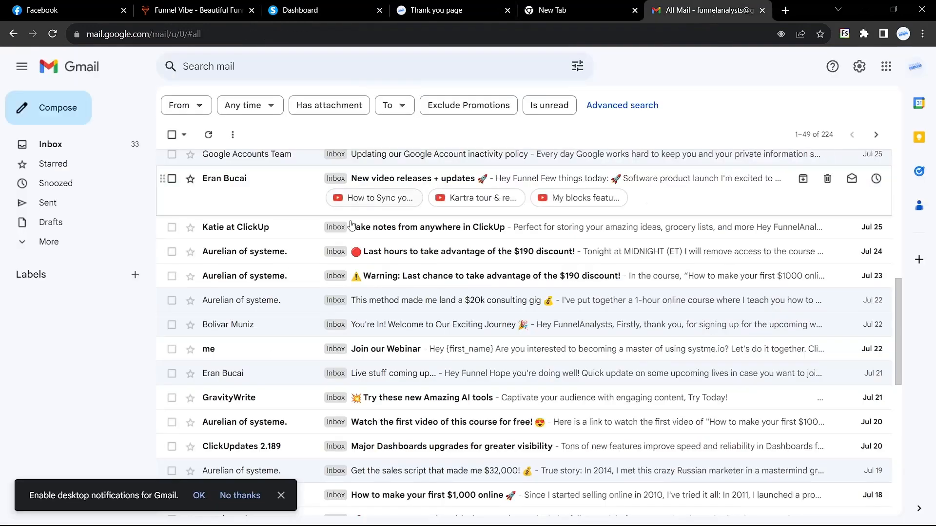
click(275, 336)
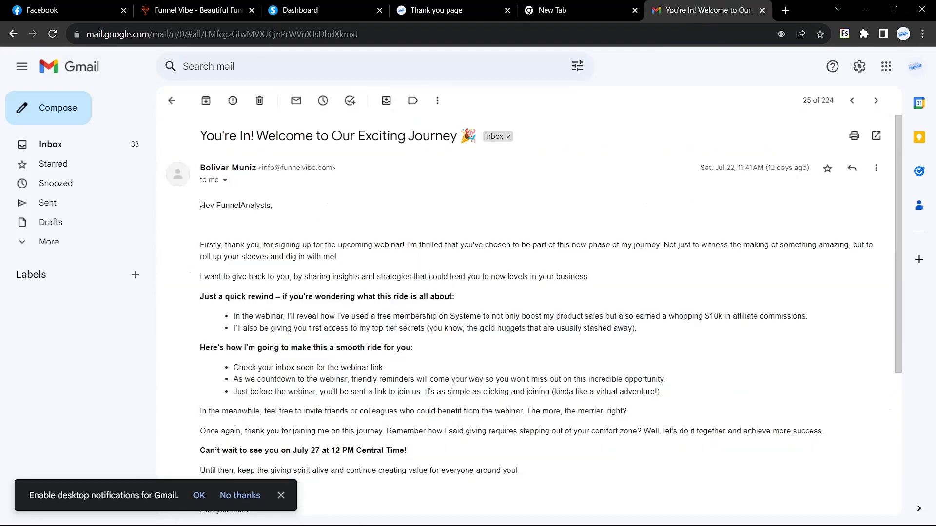
drag(202, 208, 215, 365)
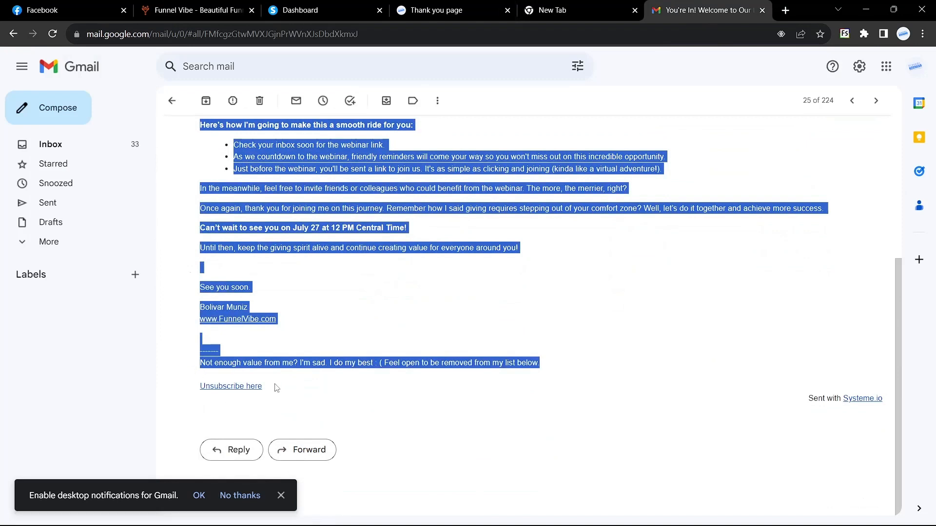
click(305, 10)
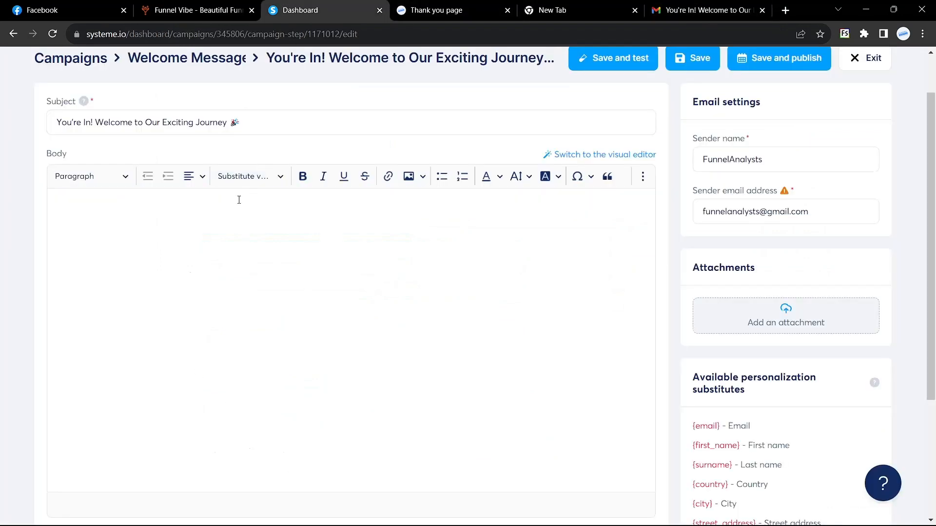
click(198, 216)
key(ctrl+v)
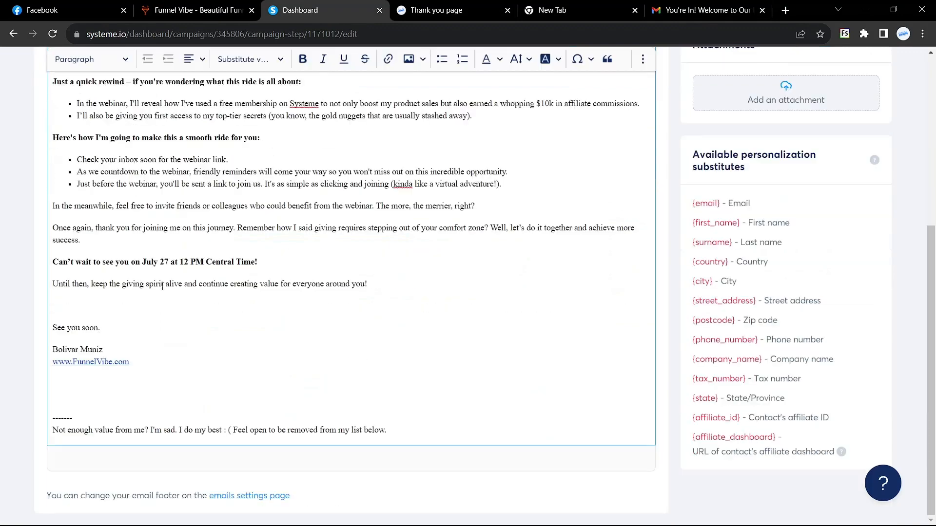
Replace the original signature lines with 'FunnelAnalysts'.
mouse_move(137, 374)
mouse_down()
mouse_move(49, 374)
mouse_move(47, 362)
mouse_up()
key(BackSpace)
text(FunnelAnalysts)
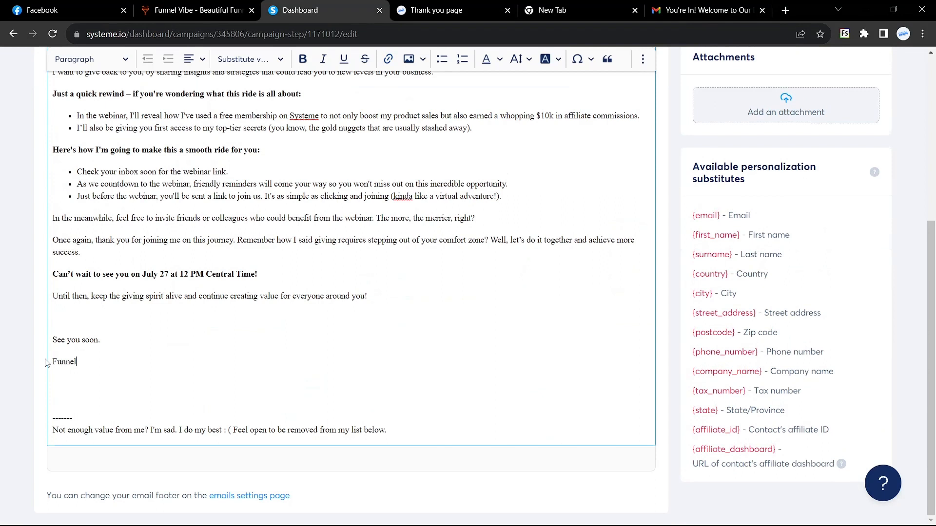
key(Return)
key(BackSpace)
key(ctrl+z)
key(ctrl+z)
key(ctrl+z)
key(ctrl+y)
key(ctrl+y)
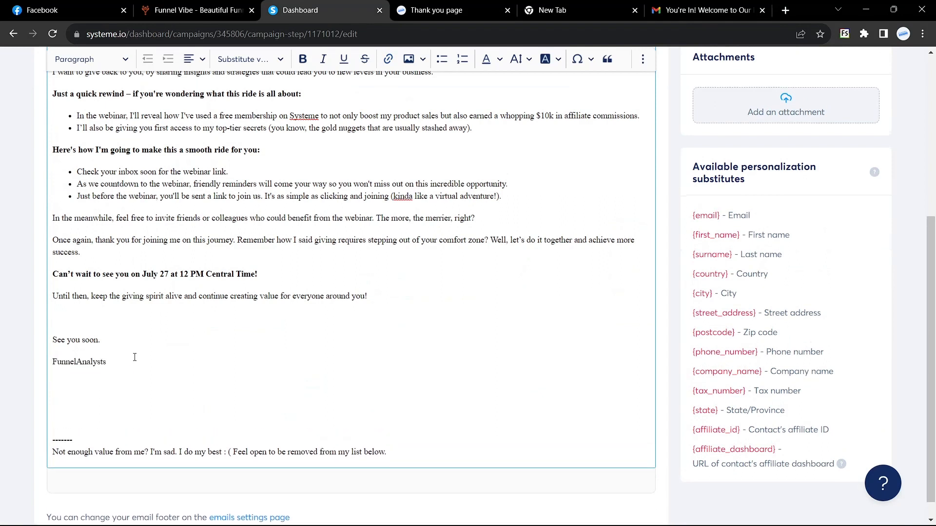
scroll(135, 357, up, 4)
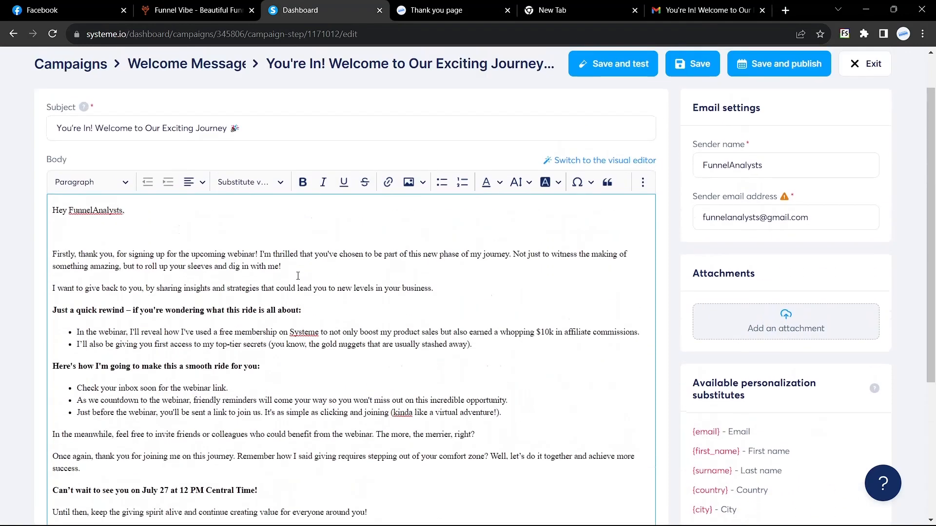
Replace the name in the greeting with the {first_name} placeholder so it reads 'Hey {first_name},'.
double_click(76, 176)
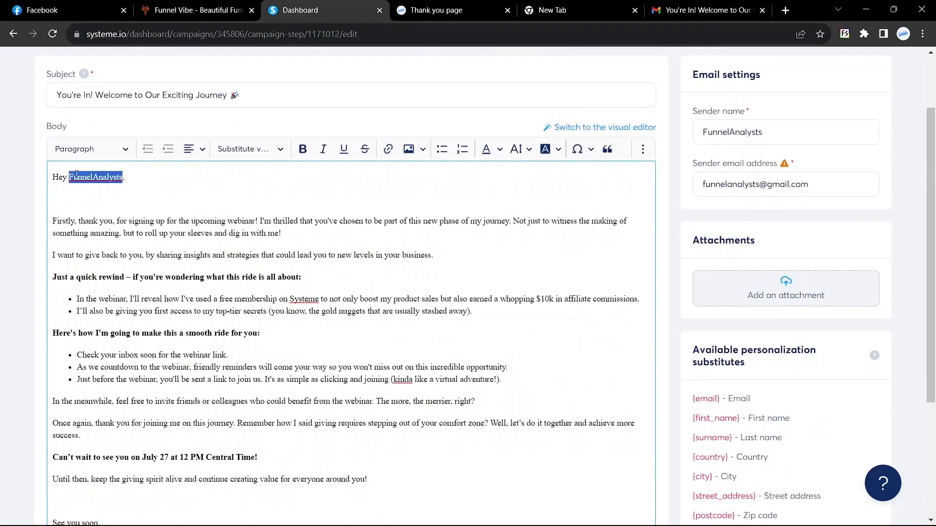
key(BackSpace)
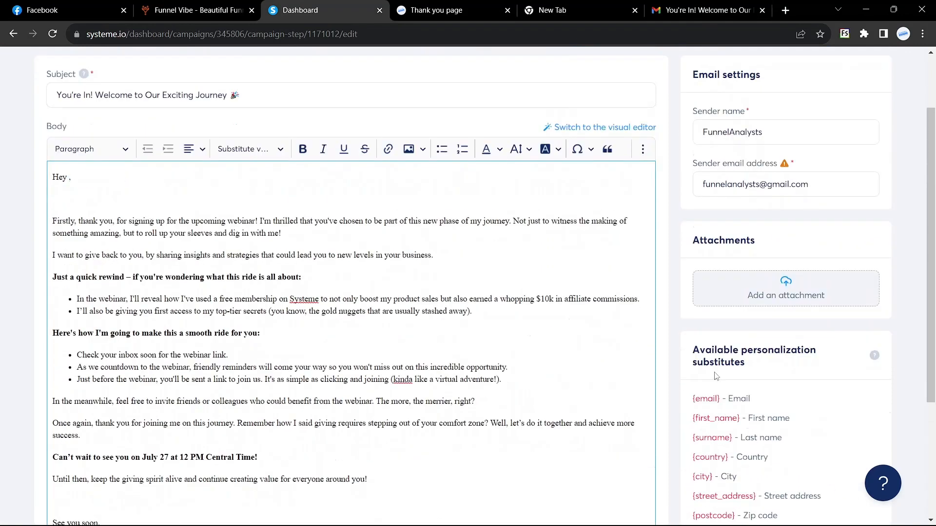
drag(695, 418, 740, 419)
scroll(740, 418, up, 5)
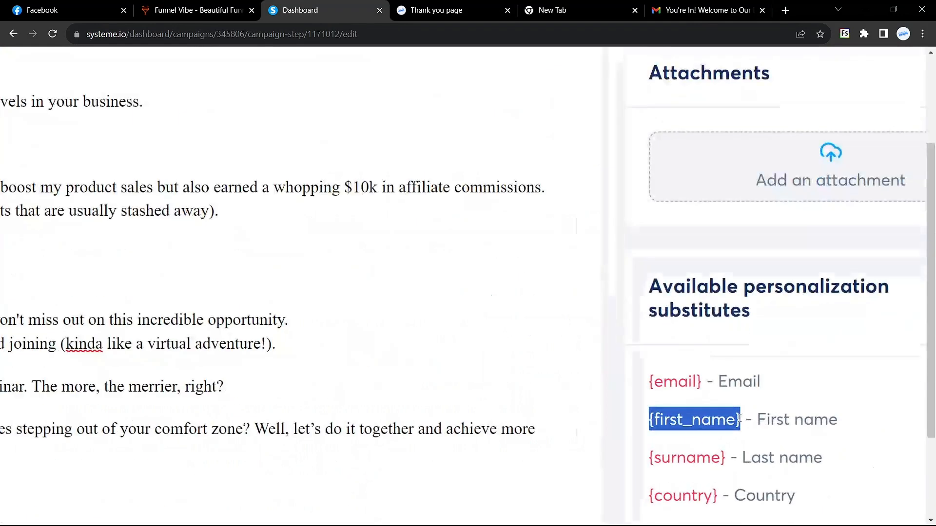
click(622, 399)
scroll(622, 400, down, 3)
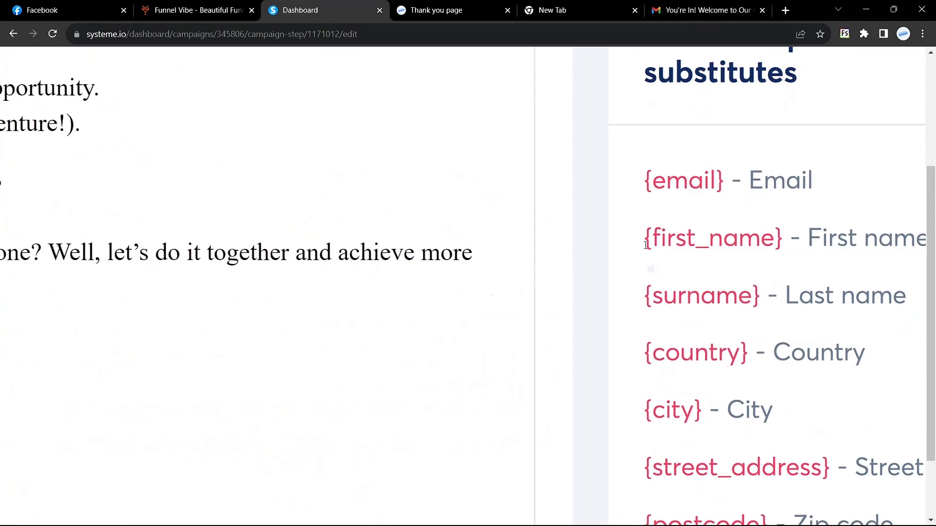
scroll(587, 248, right, 2)
drag(586, 247, 730, 242)
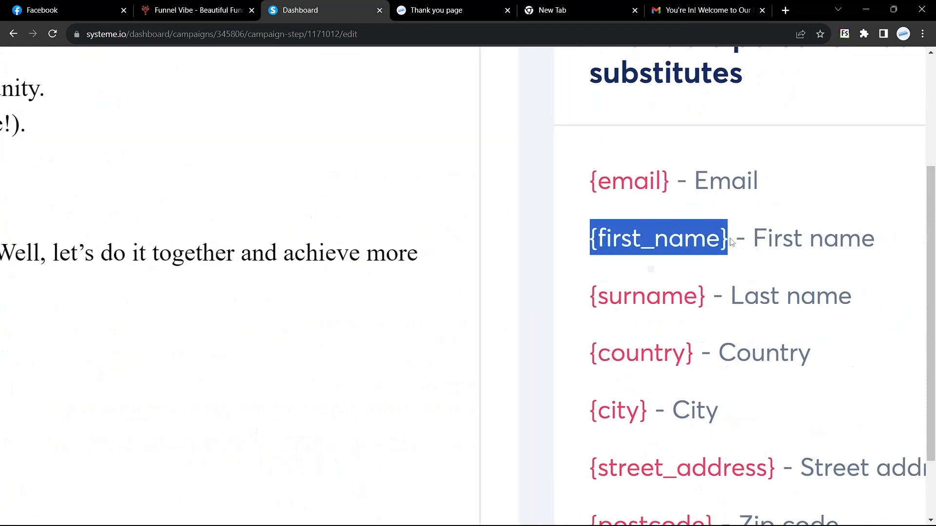
key(ctrl+c)
ctrl+scroll(731, 242, down, 5)
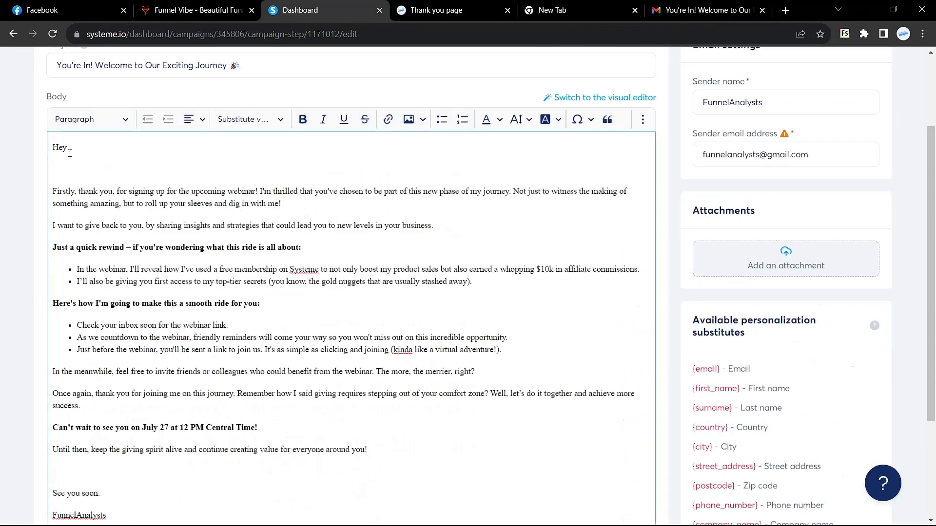
click(70, 149)
key(ctrl+v)
Clear the whole email body and paste the full email text back in.
scroll(138, 210, down, 3)
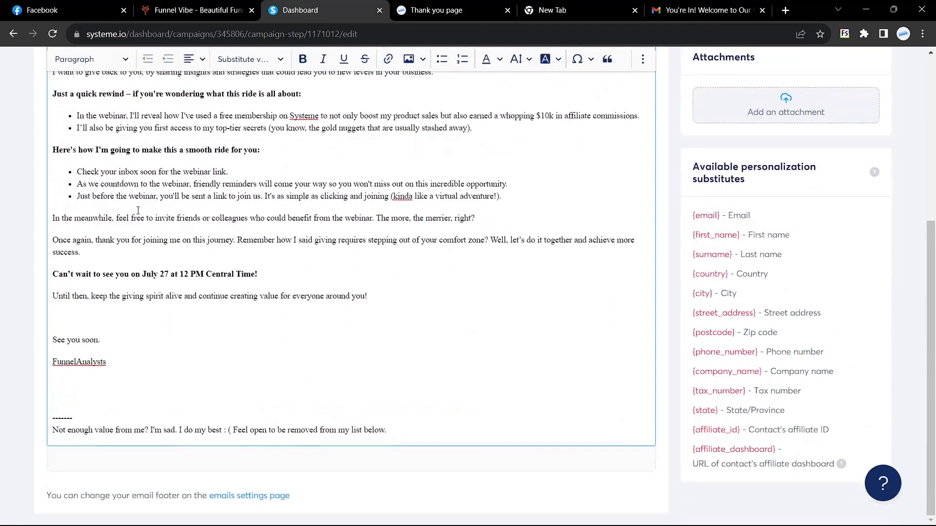
scroll(138, 210, up, 3)
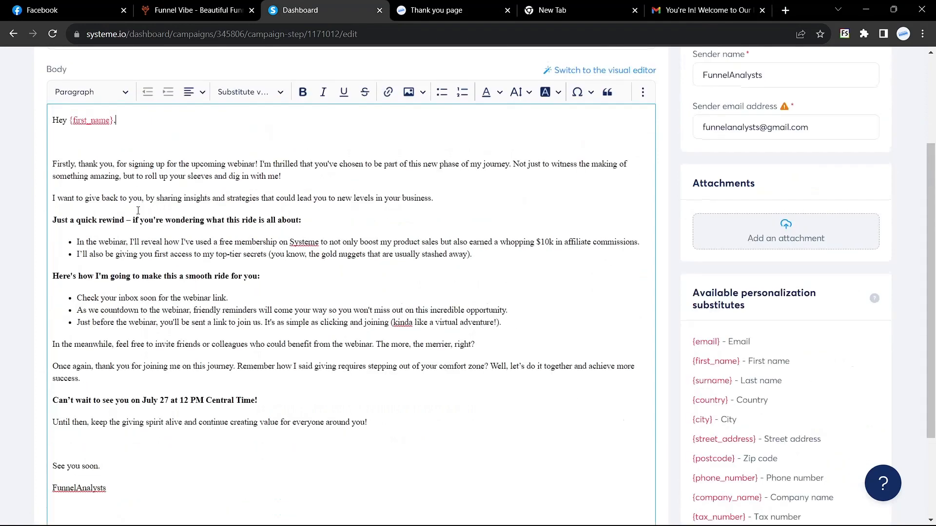
key(ctrl+a)
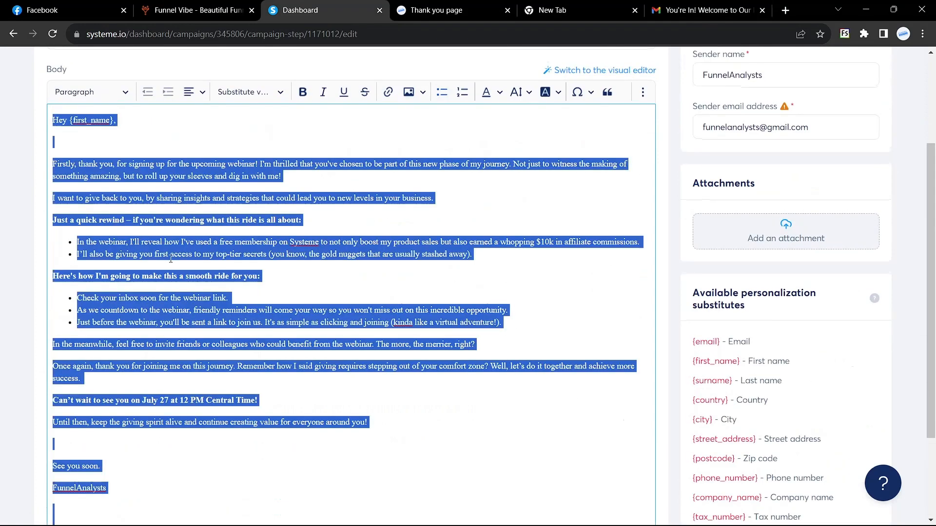
key(Delete)
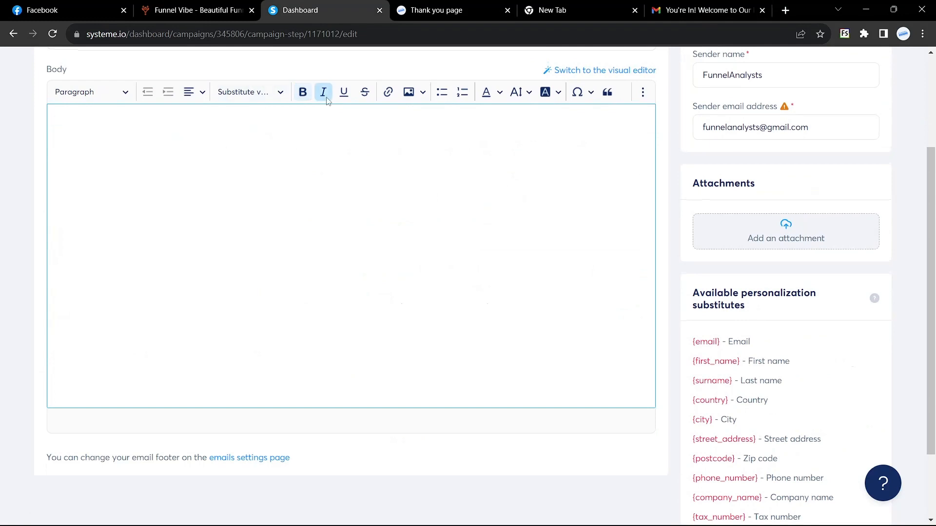
key(ctrl+v)
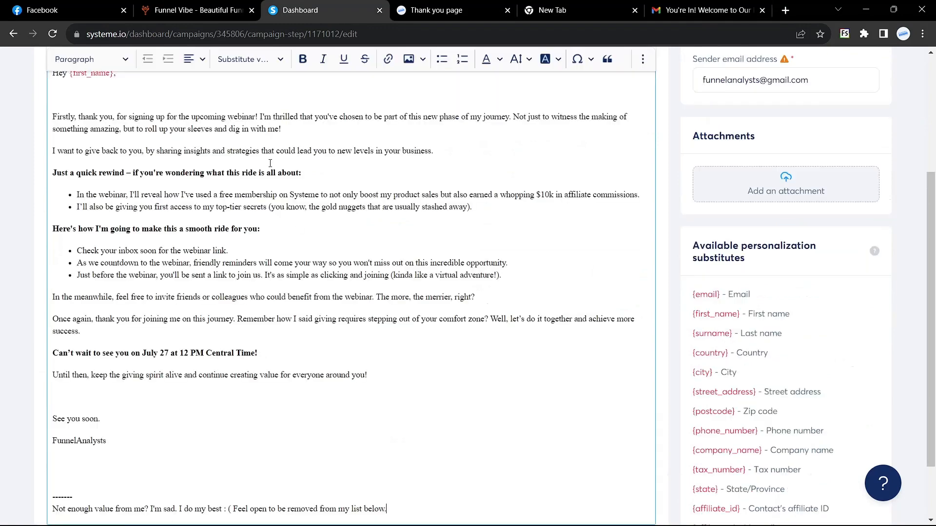
scroll(299, 230, up, 10)
scroll(298, 230, up, 1)
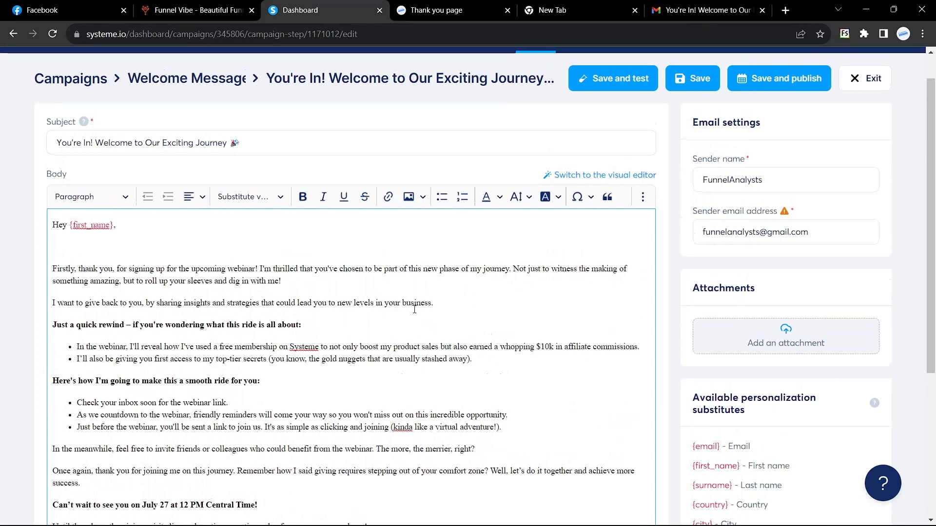
Try the visual template chooser, then dismiss it without choosing a template.
click(616, 181)
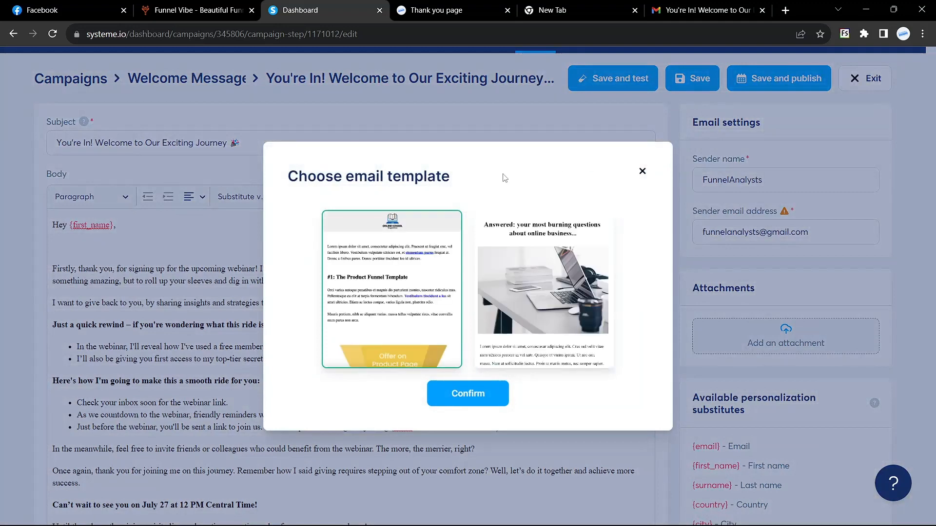
click(642, 171)
scroll(502, 298, down, 1)
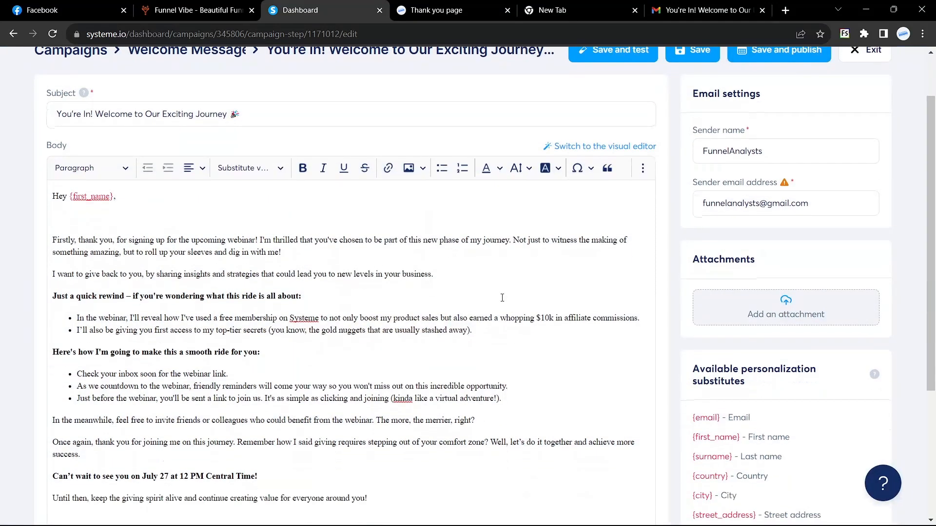
scroll(502, 298, up, 2)
scroll(502, 298, down, 3)
scroll(502, 298, up, 2)
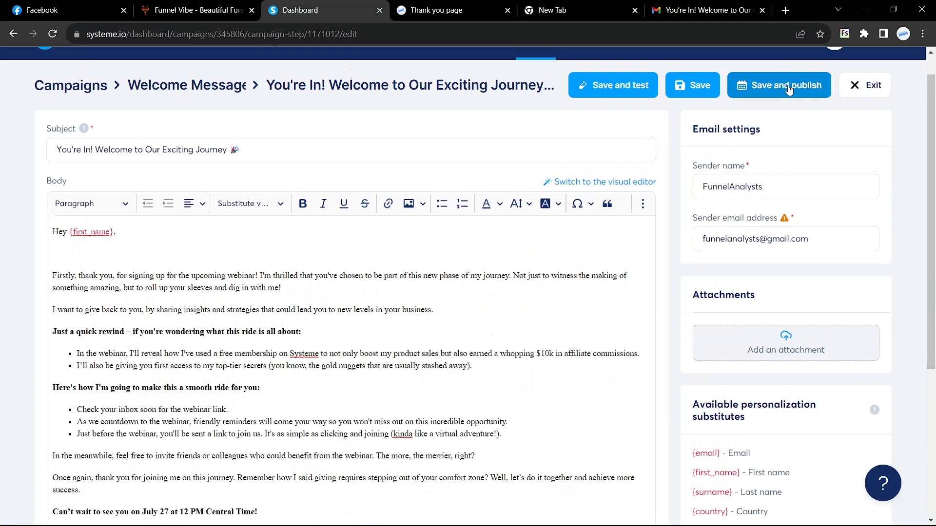
Save and publish the welcome email, setting its sending delay unit to Minutes, and activate it.
click(789, 89)
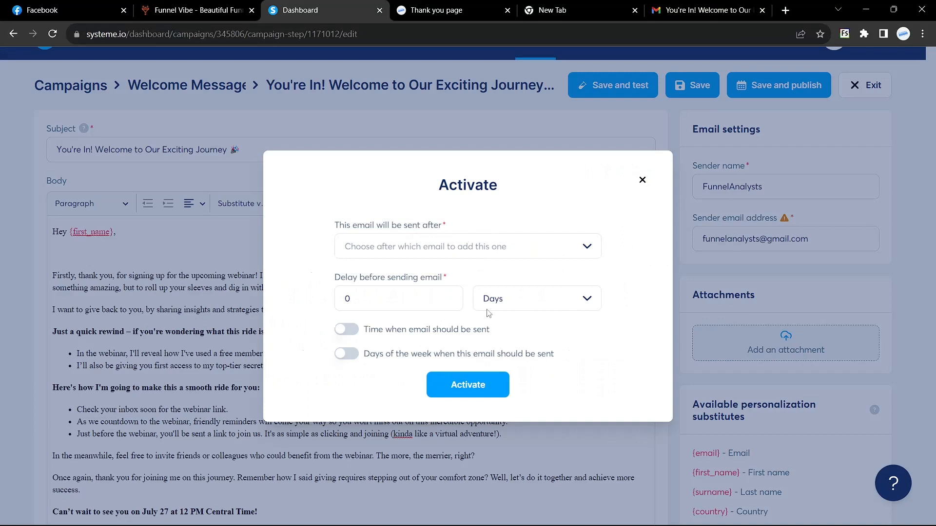
click(583, 300)
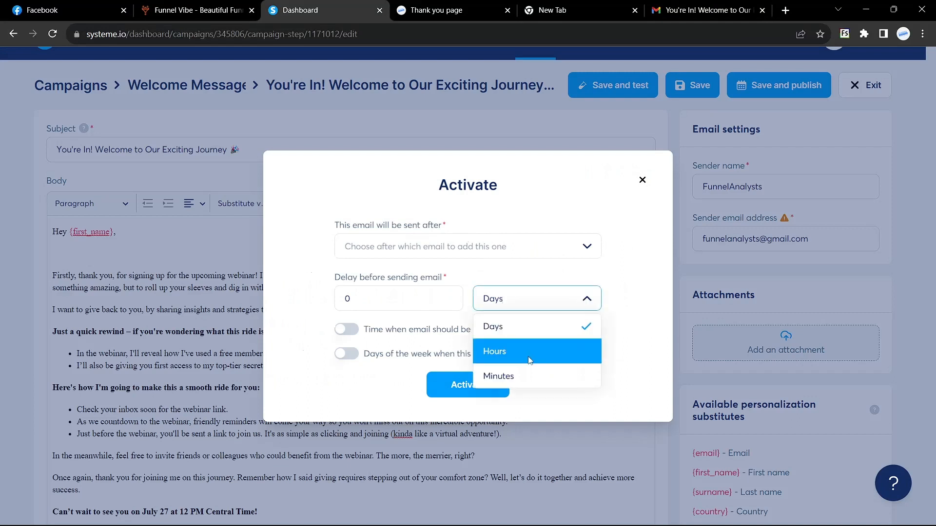
click(521, 377)
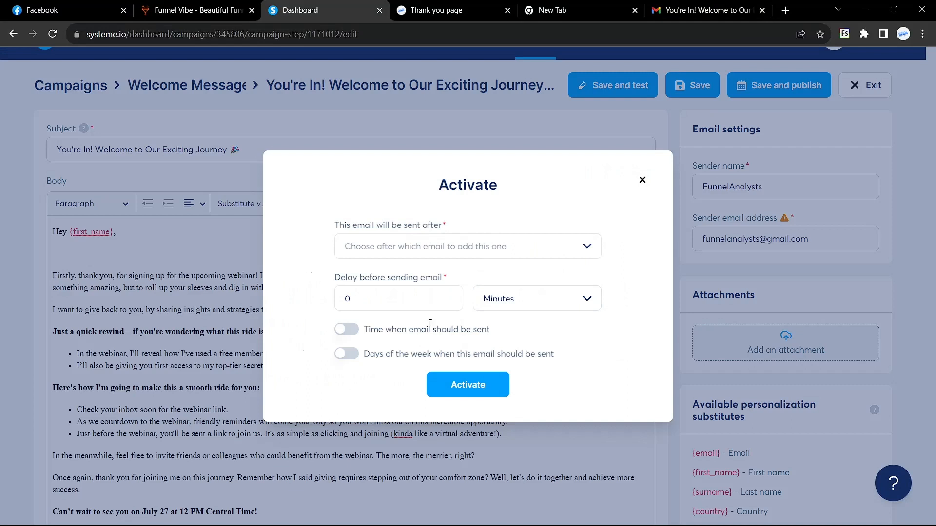
click(383, 303)
text(1)
click(467, 388)
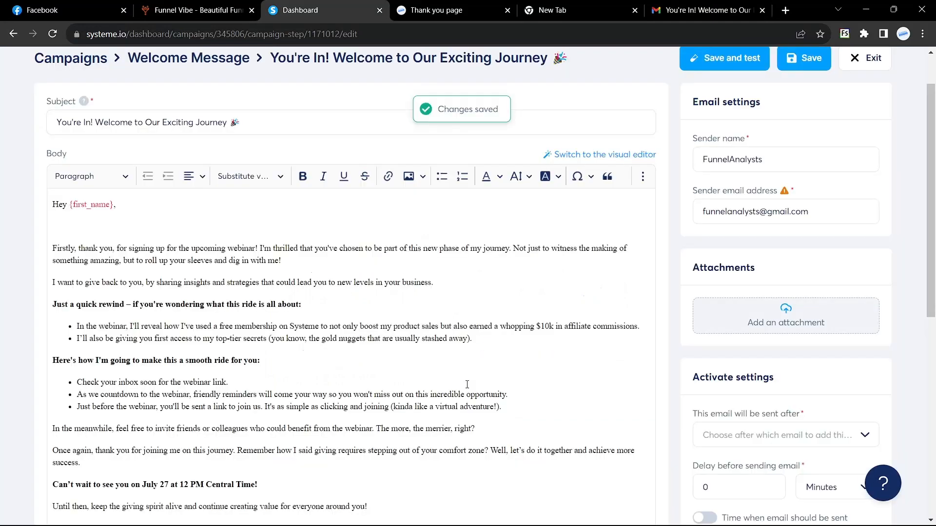
Save the email changes and exit the email editor, confirming the exit.
scroll(467, 385, up, 1)
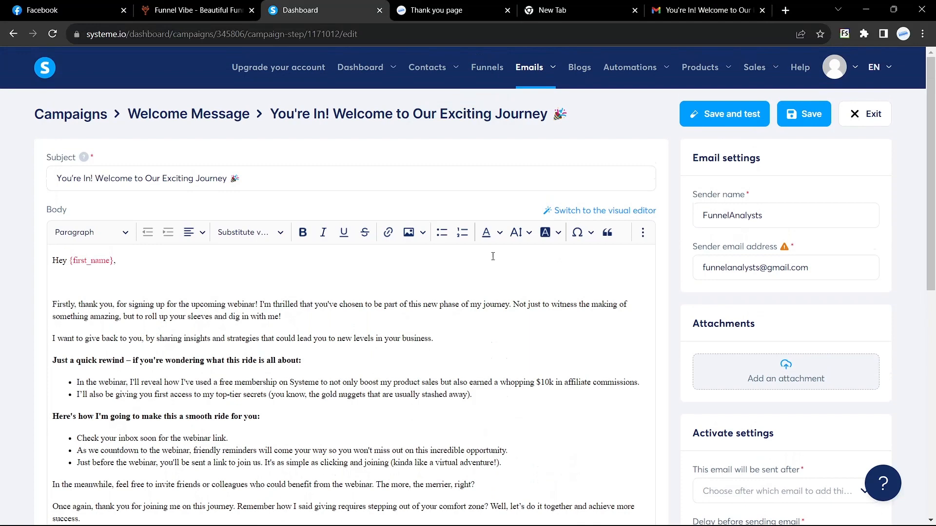
click(487, 67)
click(557, 335)
click(804, 115)
scroll(809, 117, down, 1)
click(866, 63)
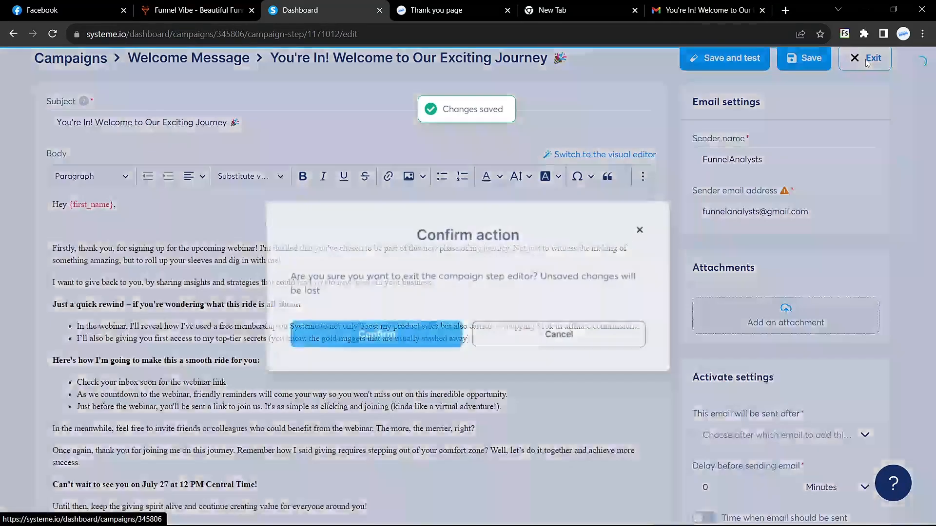
click(376, 332)
Open the Recreating Landing Page funnel and show its squeeze page's automation rules.
click(502, 70)
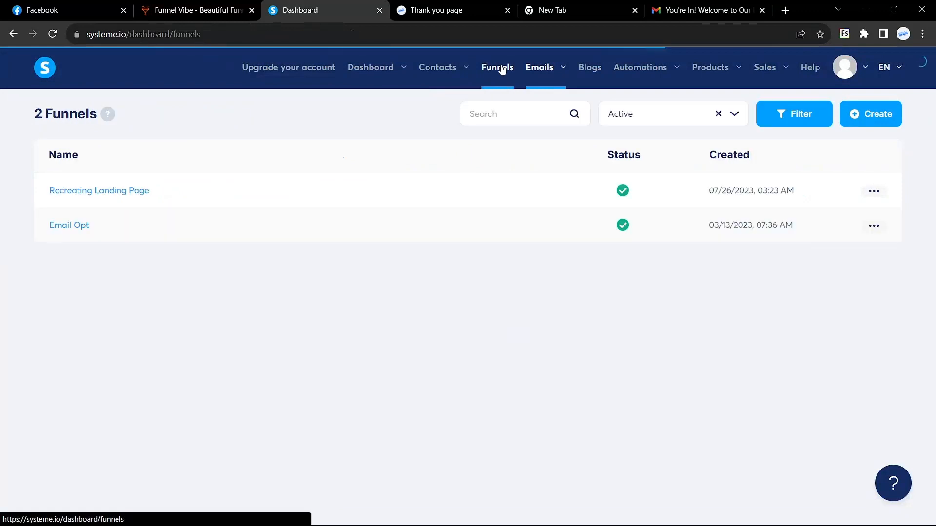
scroll(86, 205, up, 3)
scroll(86, 204, left, 1)
click(140, 188)
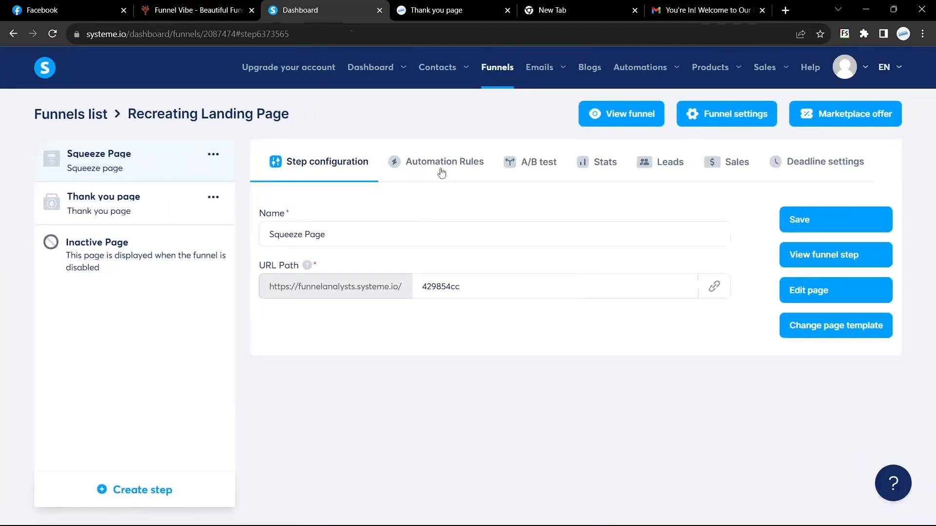
click(440, 172)
scroll(448, 243, down, 1)
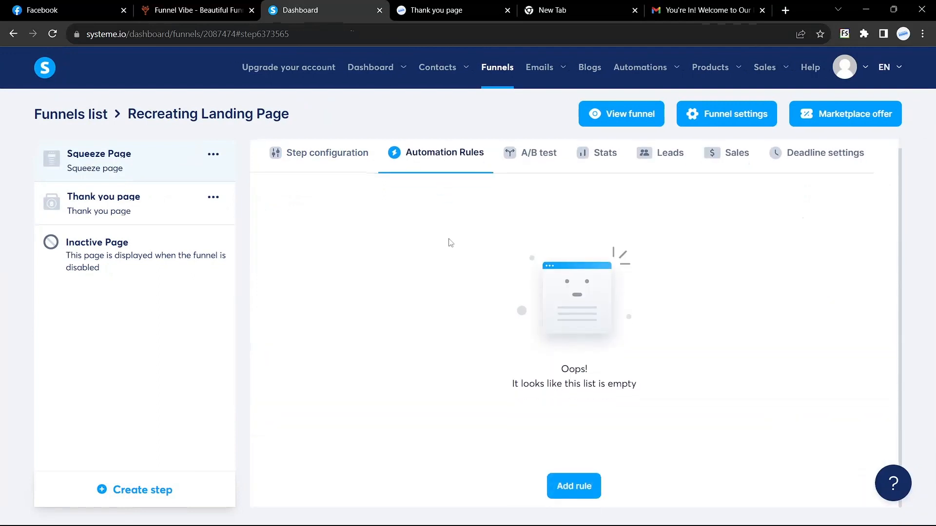
Create a Form subscribed rule with a Subscribe to campaign action set to Welcome Message.
click(568, 489)
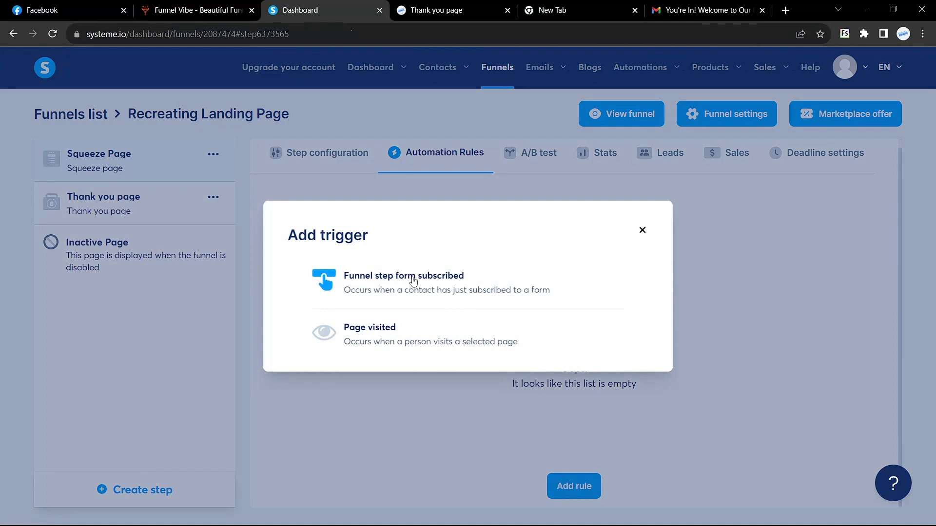
click(422, 283)
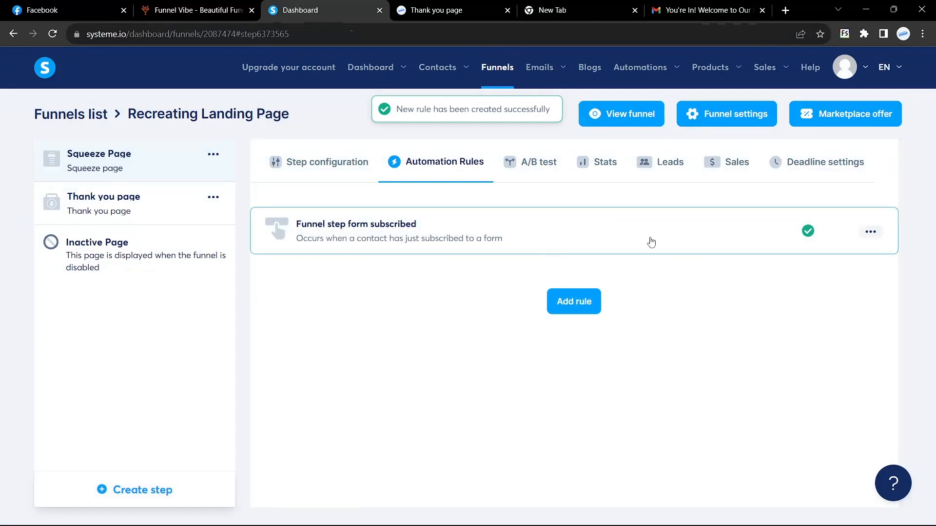
click(520, 246)
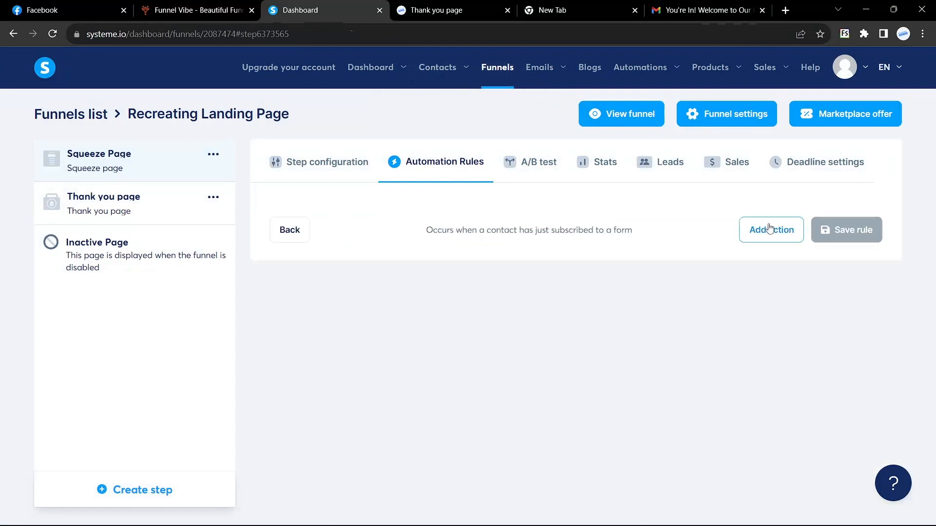
click(781, 243)
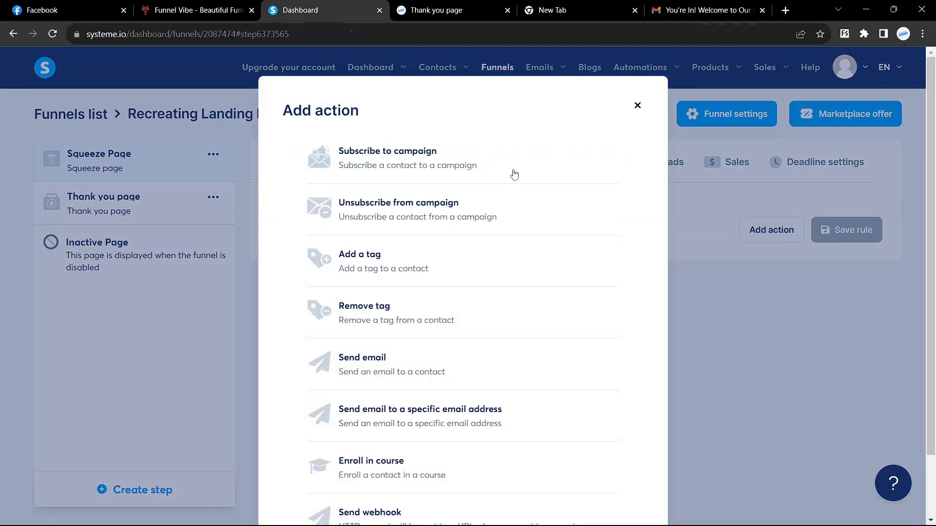
click(413, 158)
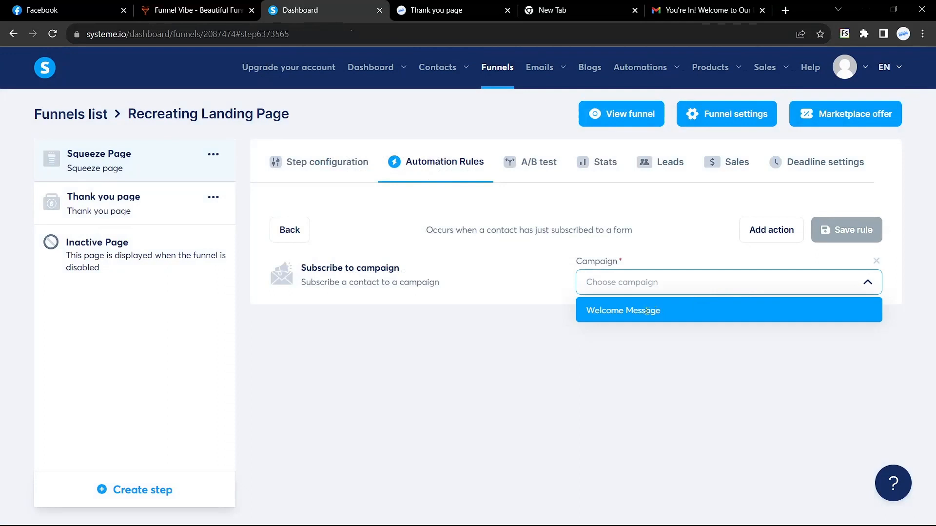
click(694, 308)
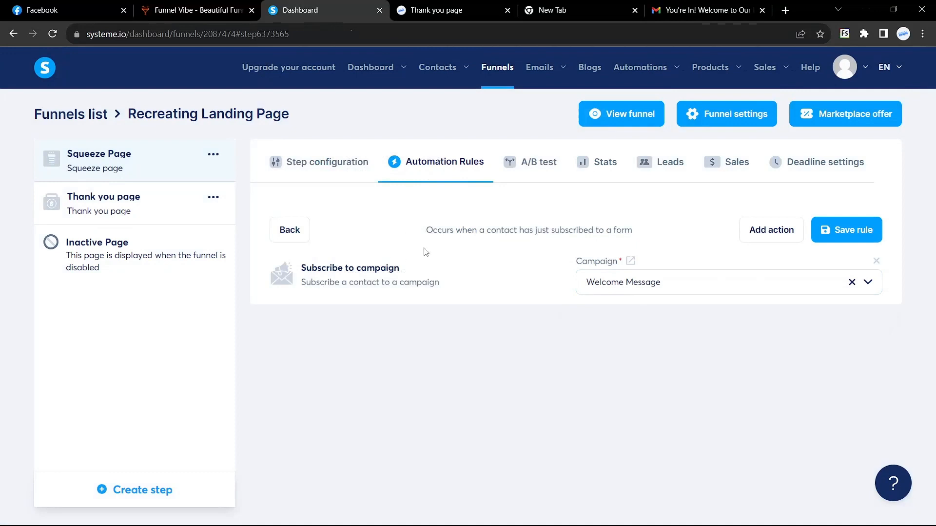
Check the live thank-you page, then save the Welcome Message subscription rule.
click(438, 6)
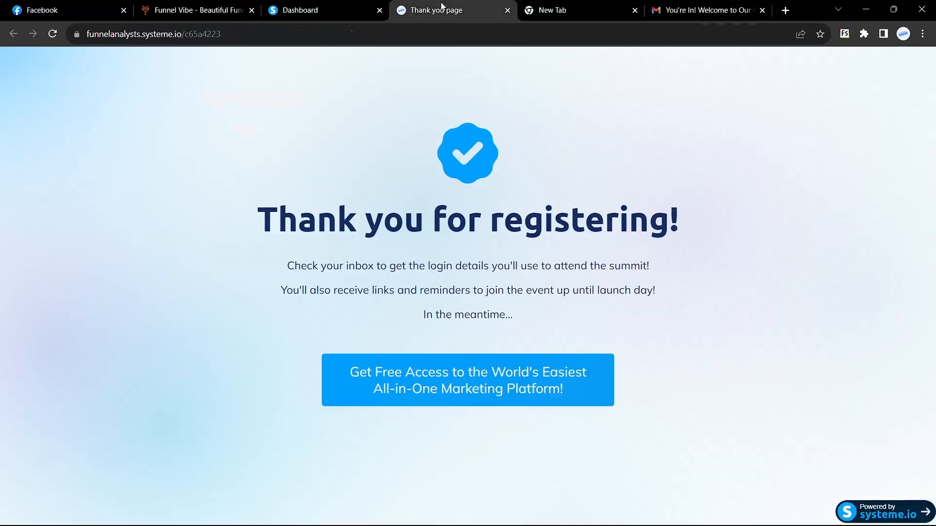
click(323, 2)
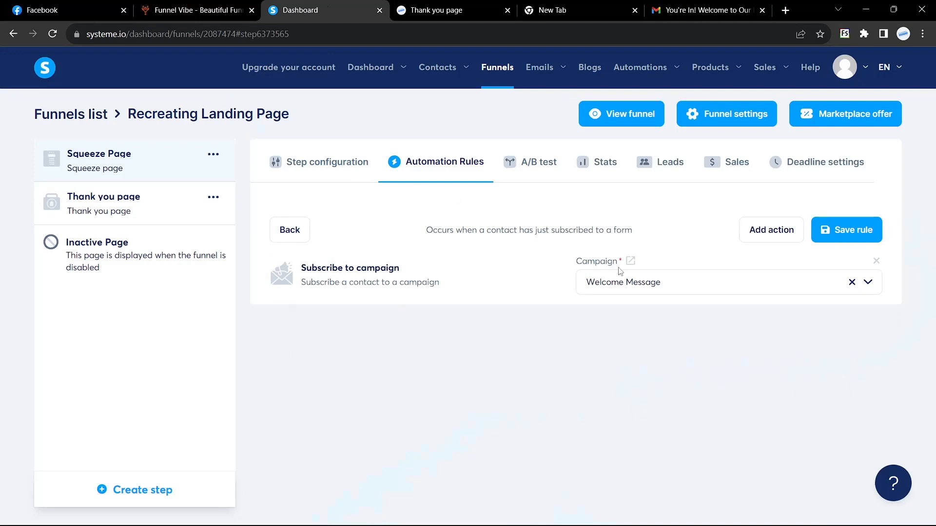
click(857, 230)
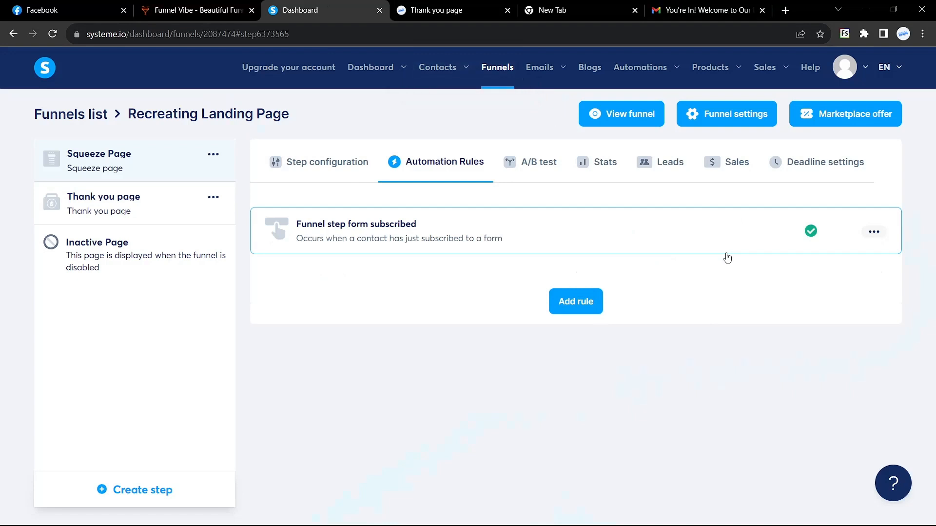
Open the live funnel in a new tab and bring up the webinar sign-up form.
click(620, 115)
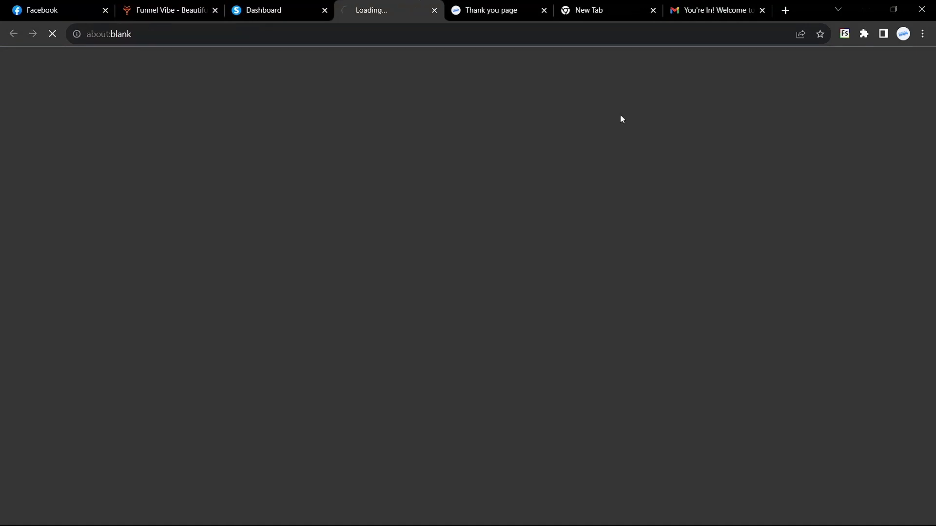
scroll(583, 259, down, 4)
scroll(583, 258, up, 4)
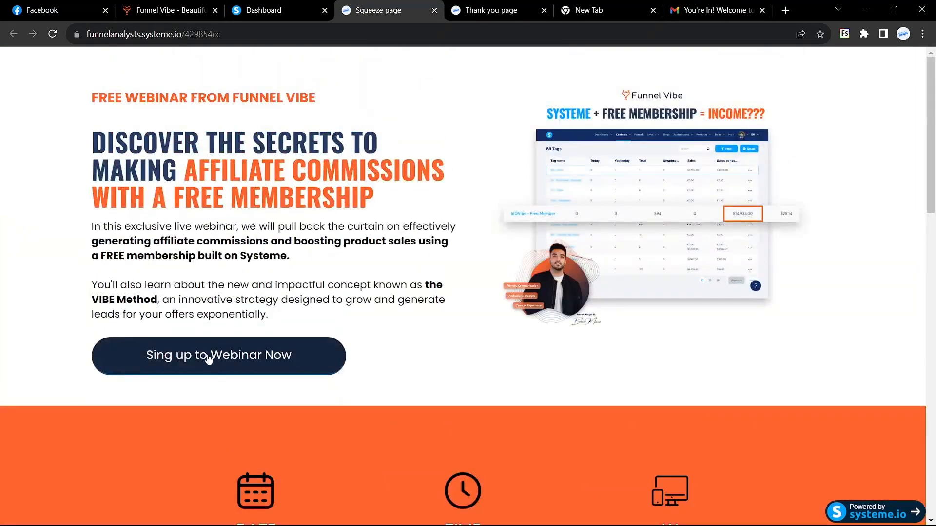
click(207, 355)
Register with first name 'FunnelVive' and the saved test Gmail address, and submit.
click(337, 311)
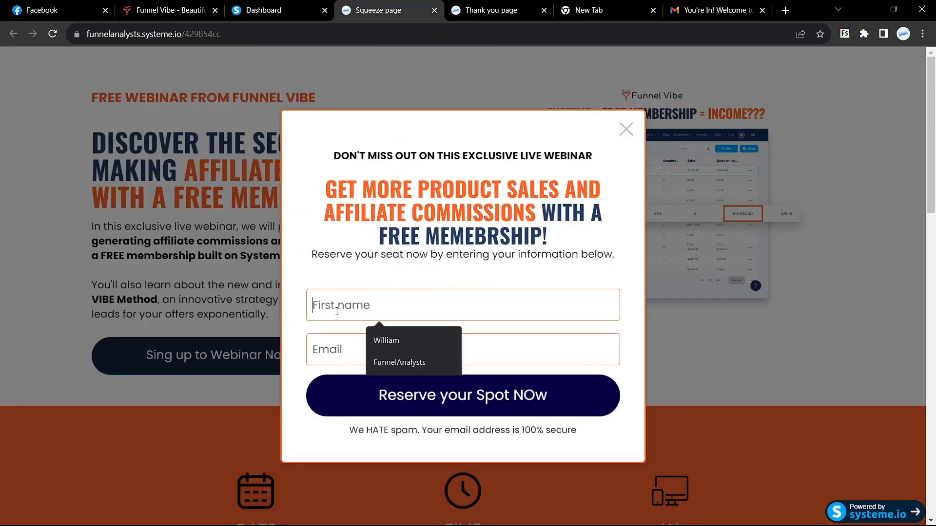
text(Funnel)
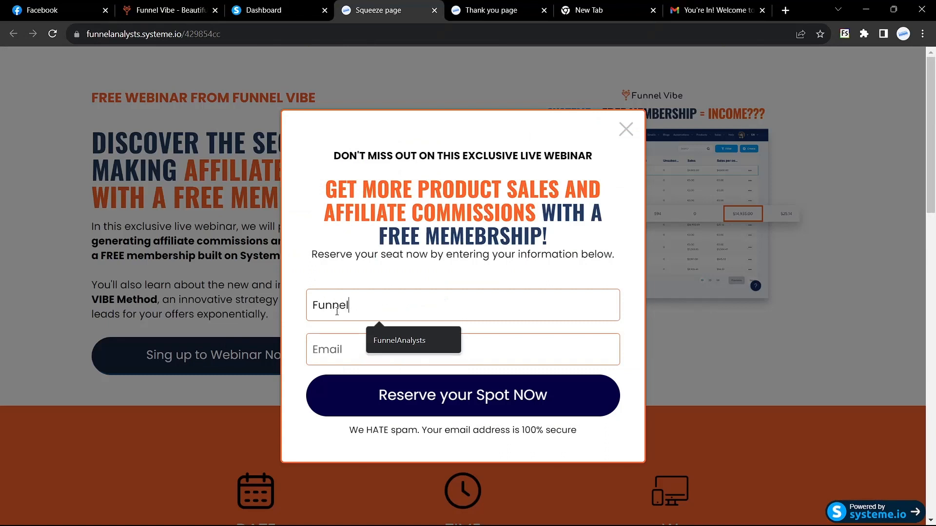
text(Vive)
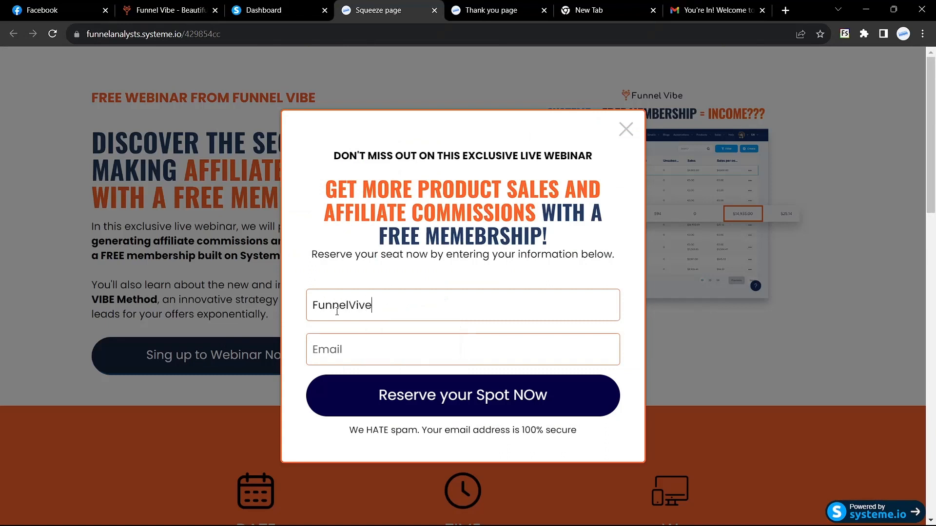
click(369, 351)
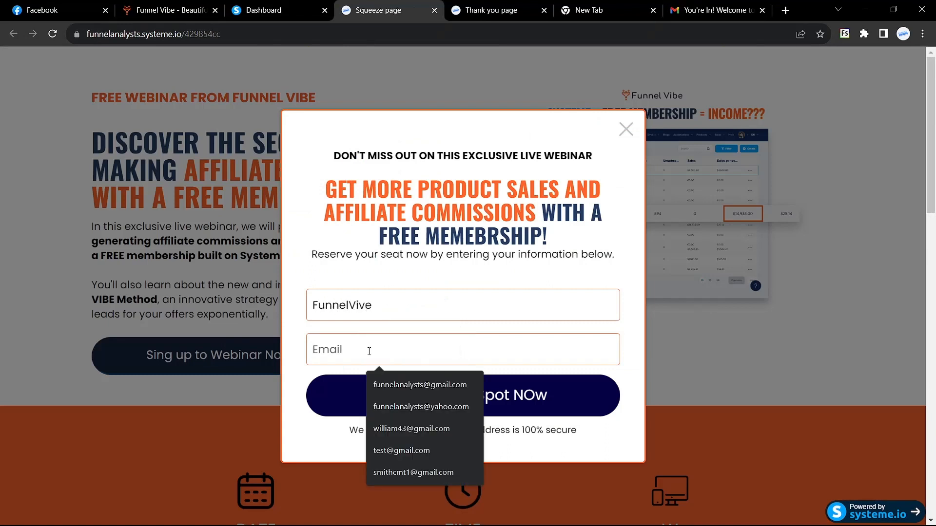
click(293, 322)
click(355, 335)
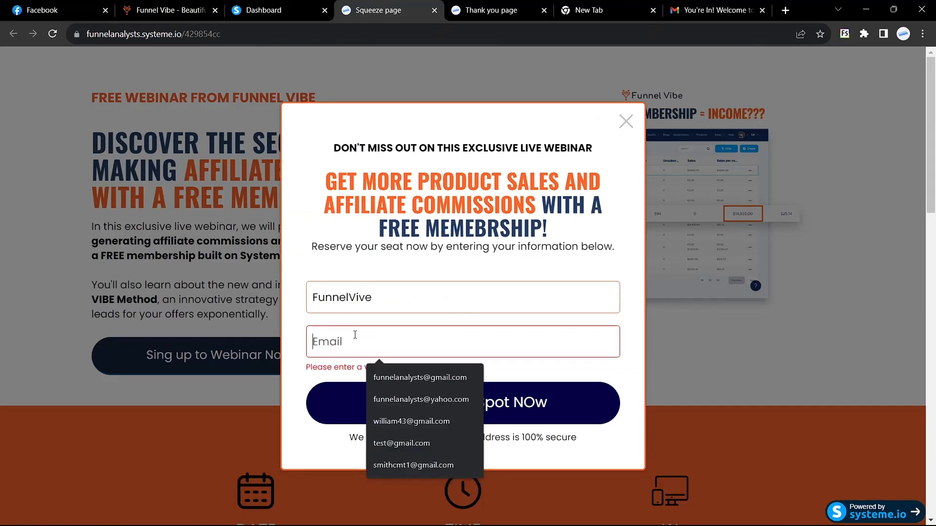
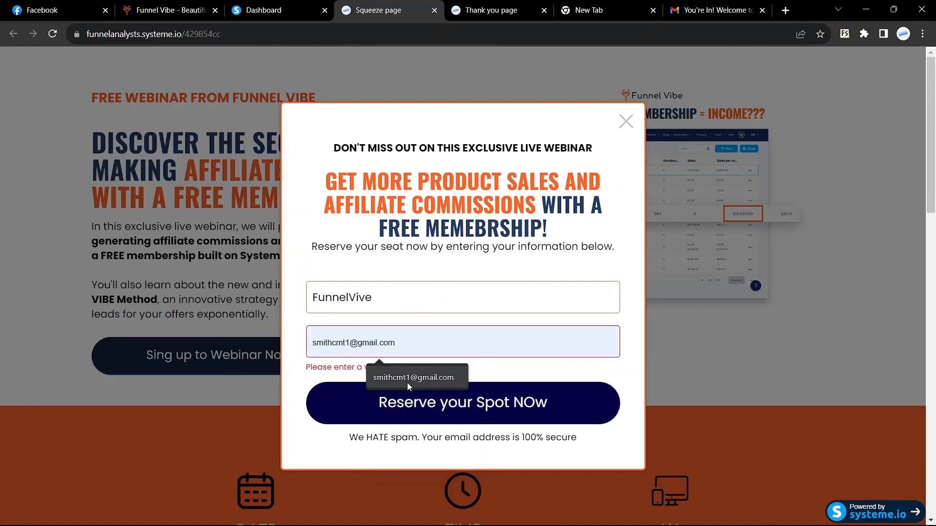
click(407, 382)
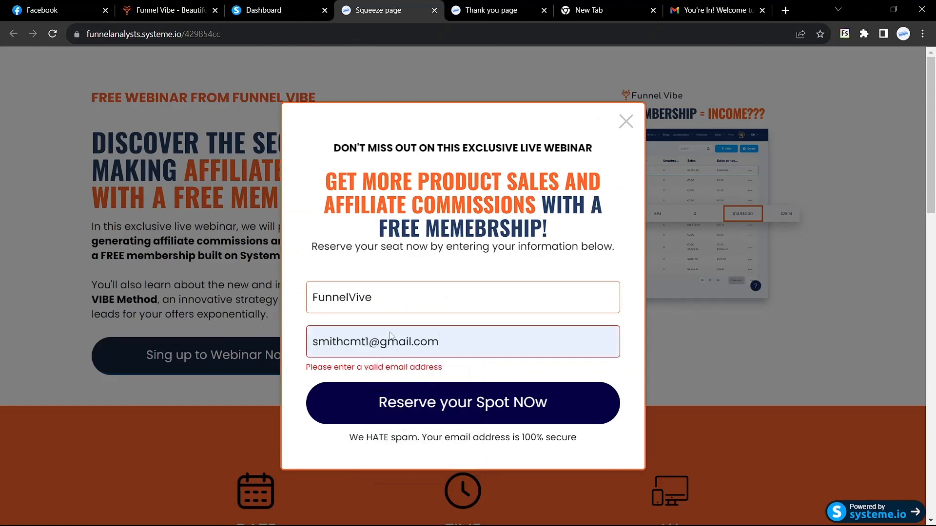
click(429, 408)
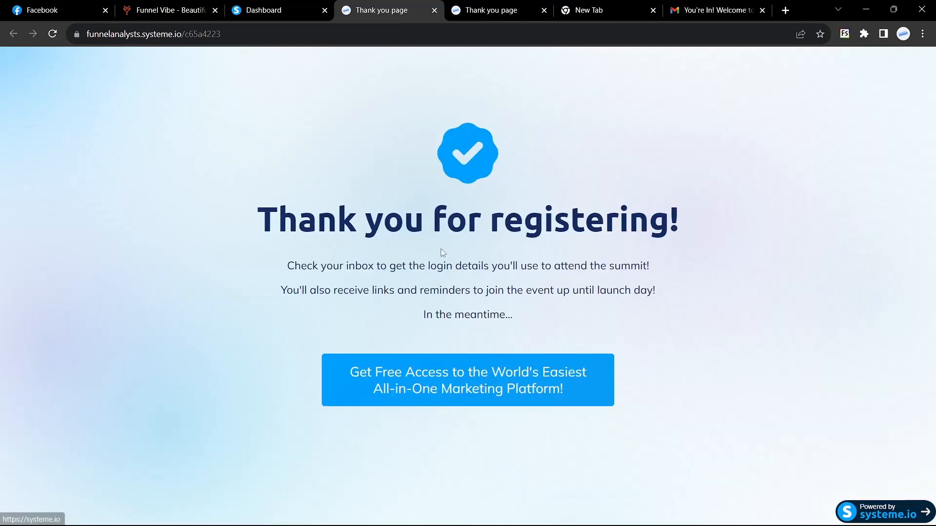
Review the thank-you message and open a window for the other Chrome profile.
drag(259, 212, 664, 347)
click(664, 347)
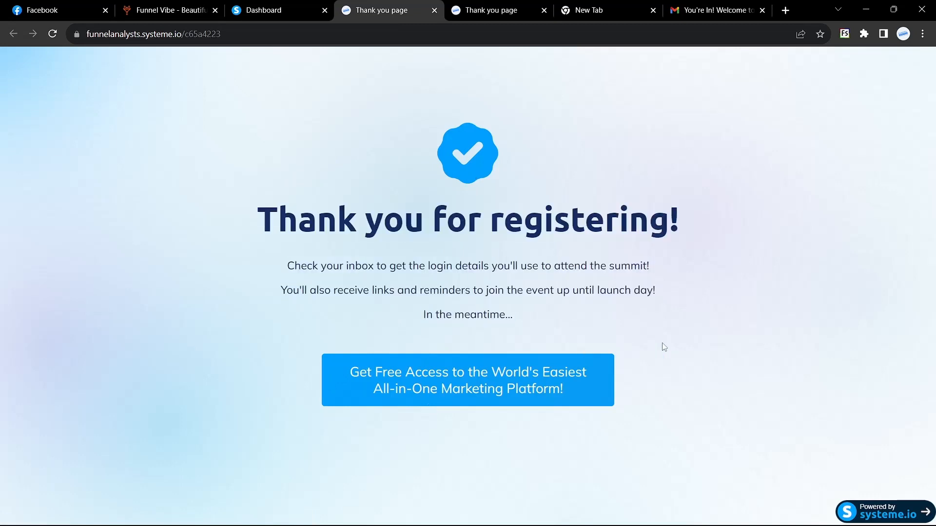
click(903, 34)
click(783, 414)
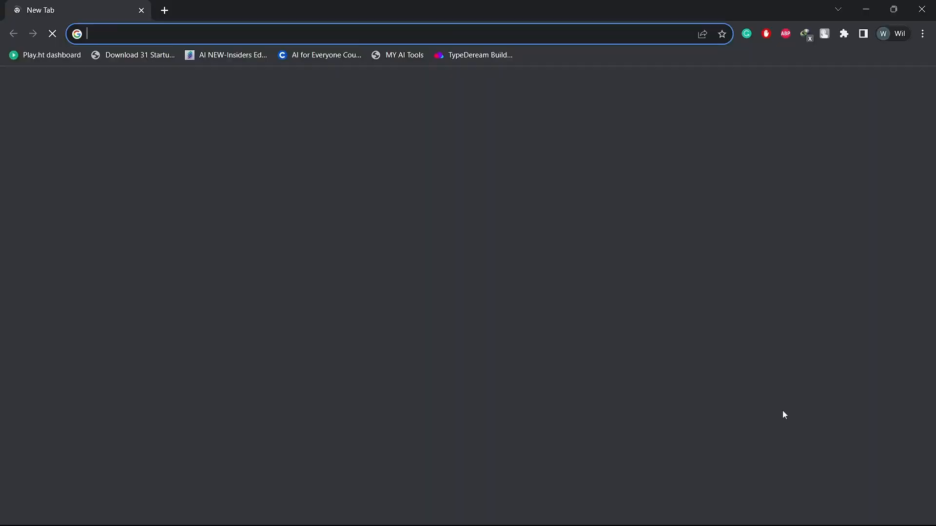
Go to gmail.com, switch to All Mail and reload to fetch new messages.
text(gmail.com)
key(Return)
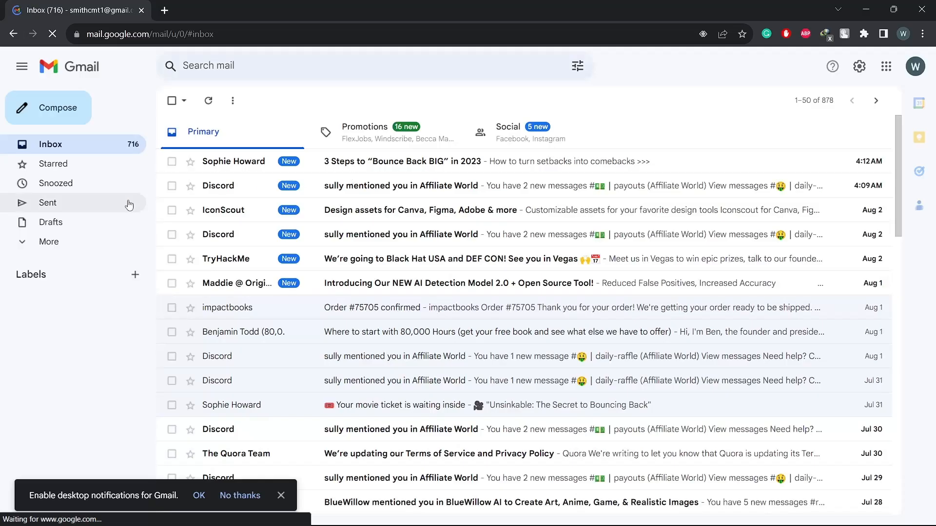
click(60, 243)
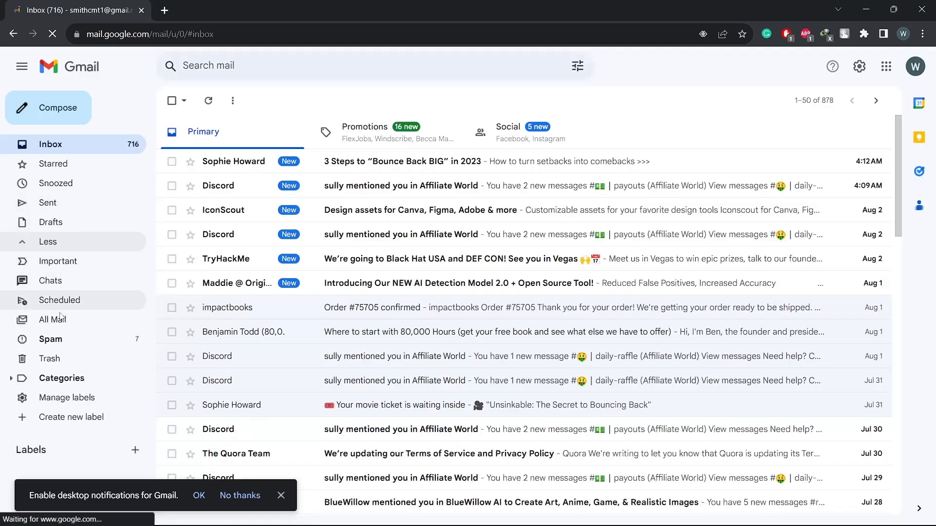
click(61, 320)
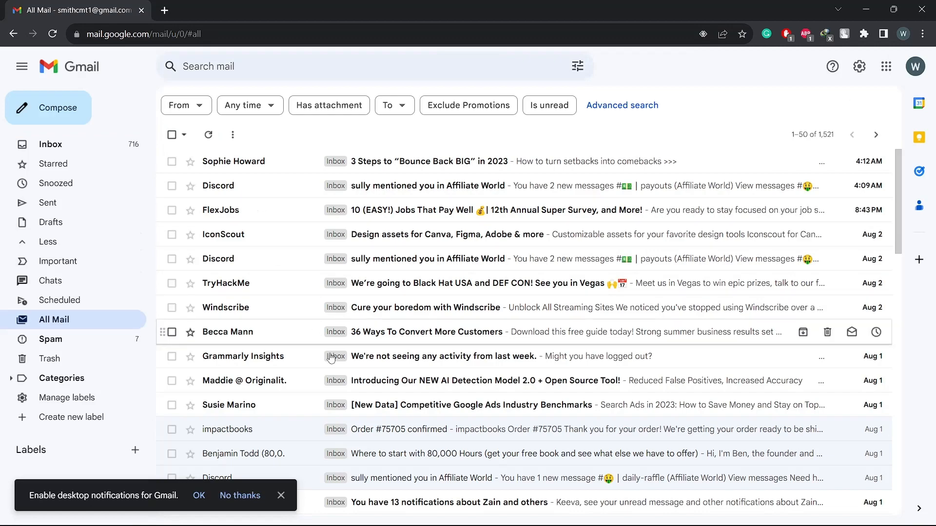
click(53, 36)
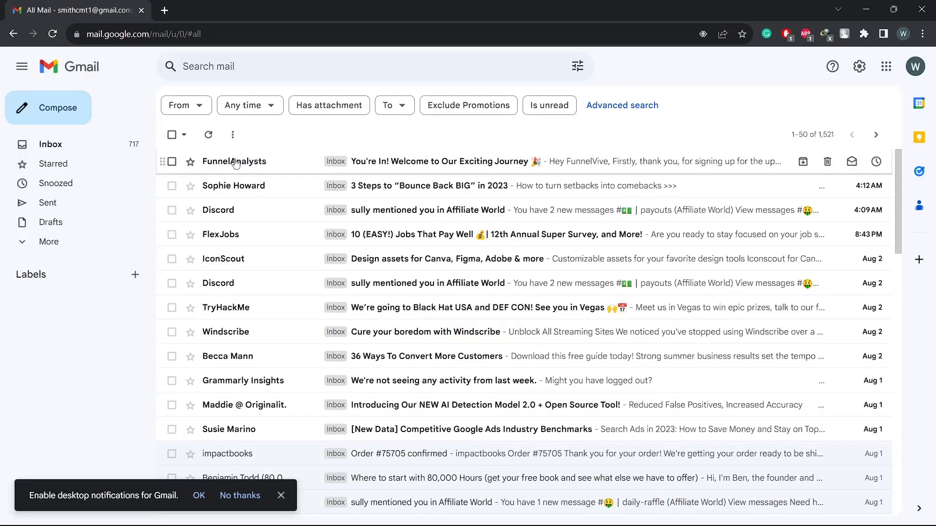
Read the 'You're In!' welcome email greeting FunnelVive, then return to All Mail.
mouse_move(259, 169)
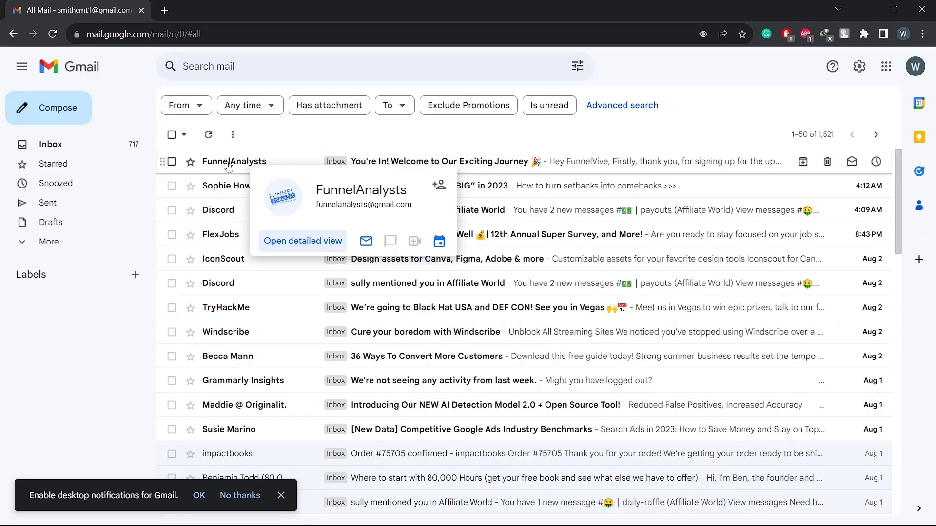
click(229, 167)
scroll(228, 259, down, 2)
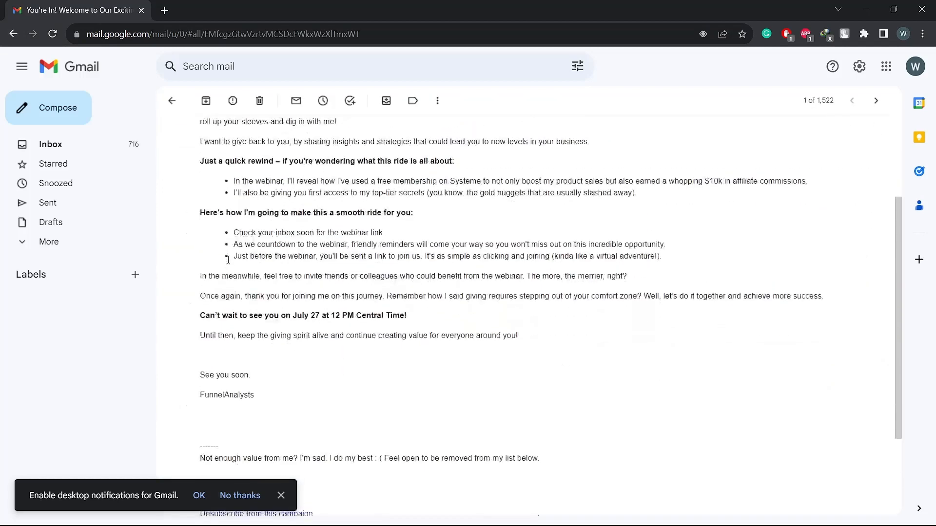
scroll(228, 260, down, 1)
scroll(228, 260, up, 5)
double_click(235, 203)
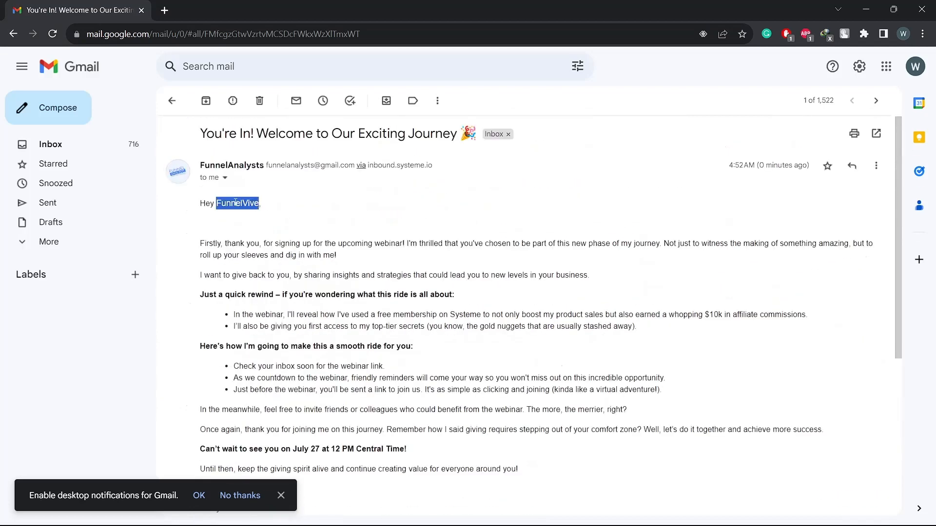
click(251, 241)
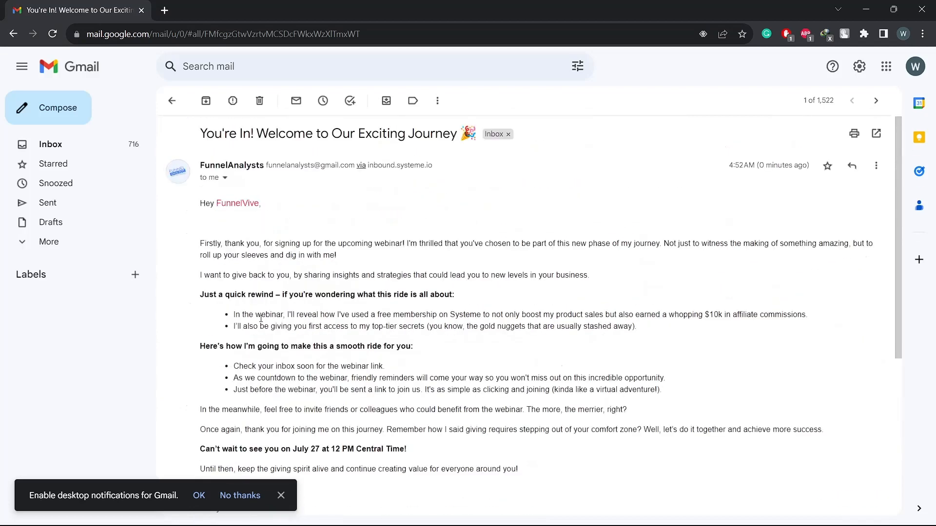
scroll(261, 318, down, 5)
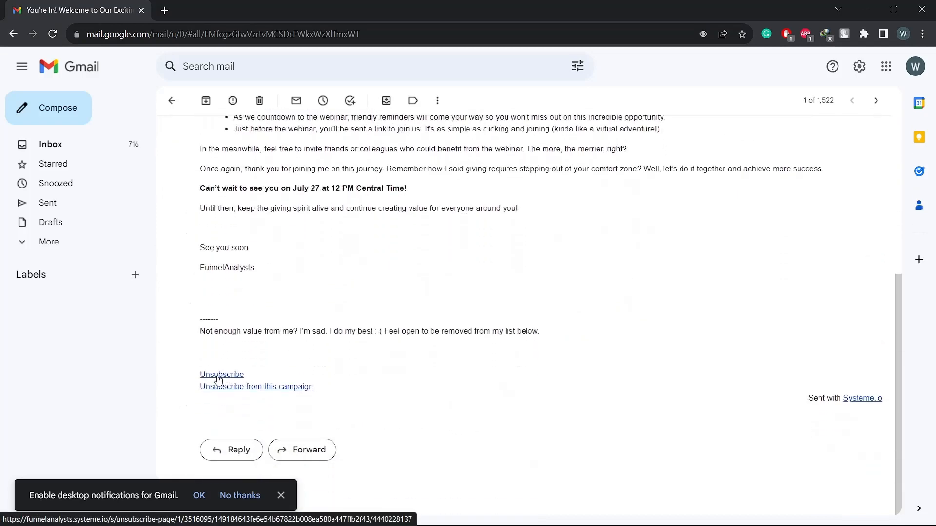
scroll(297, 307, up, 5)
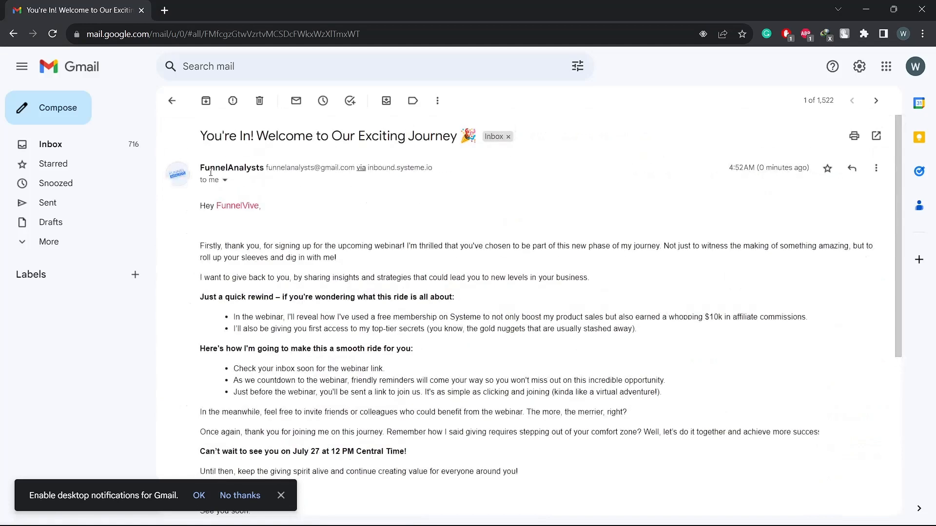
click(171, 102)
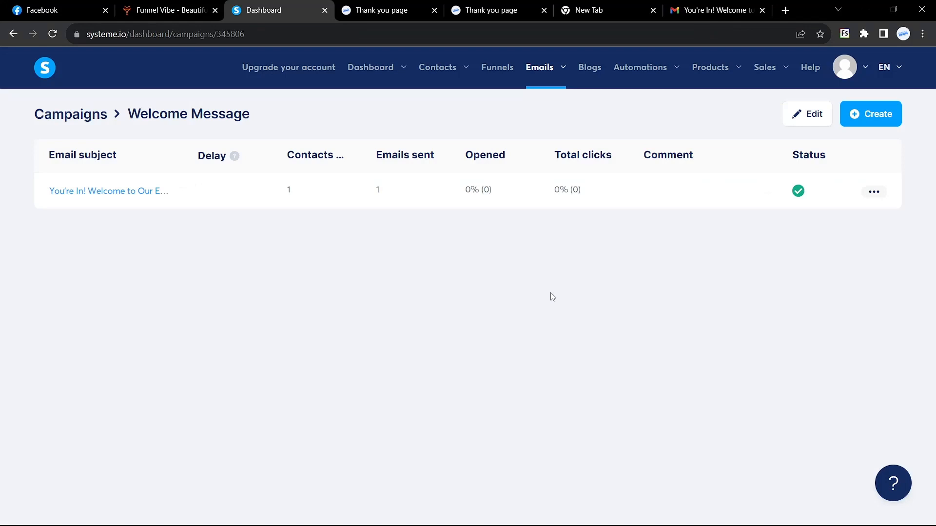
Return to the Funnel Vibe tab and go back to its 'YOU'RE IN!' thank-you page.
click(197, 9)
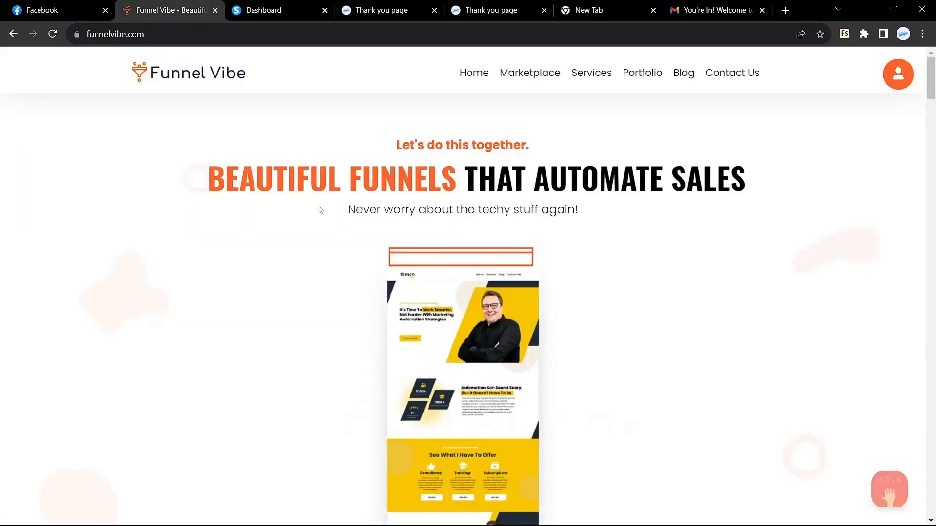
click(14, 34)
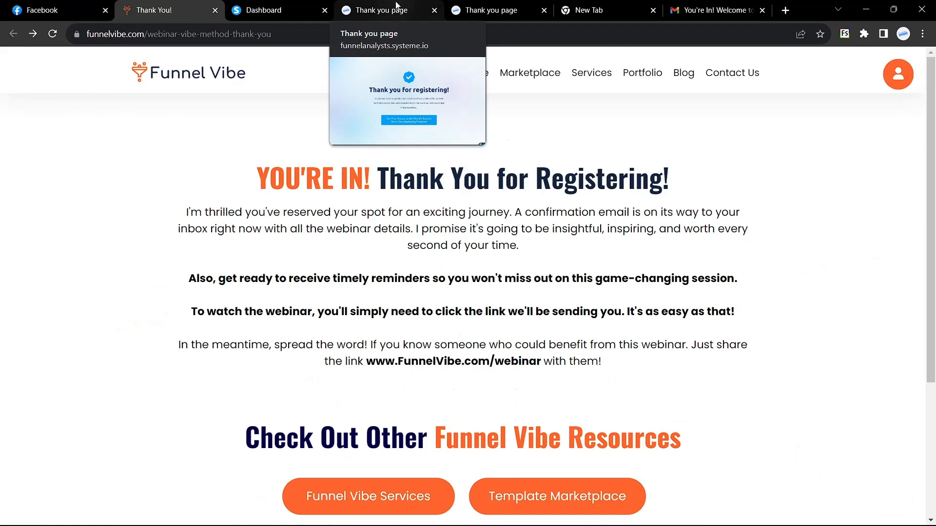
scroll(429, 262, down, 3)
scroll(431, 261, up, 3)
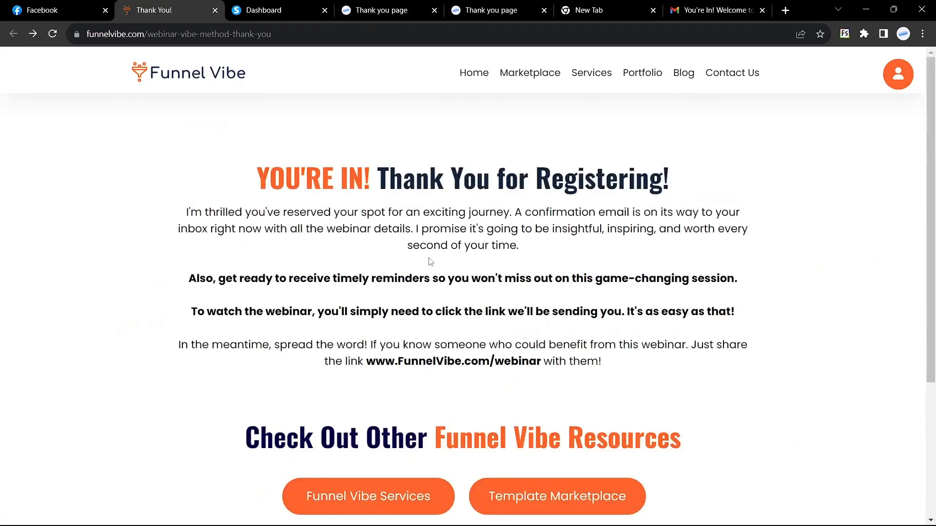